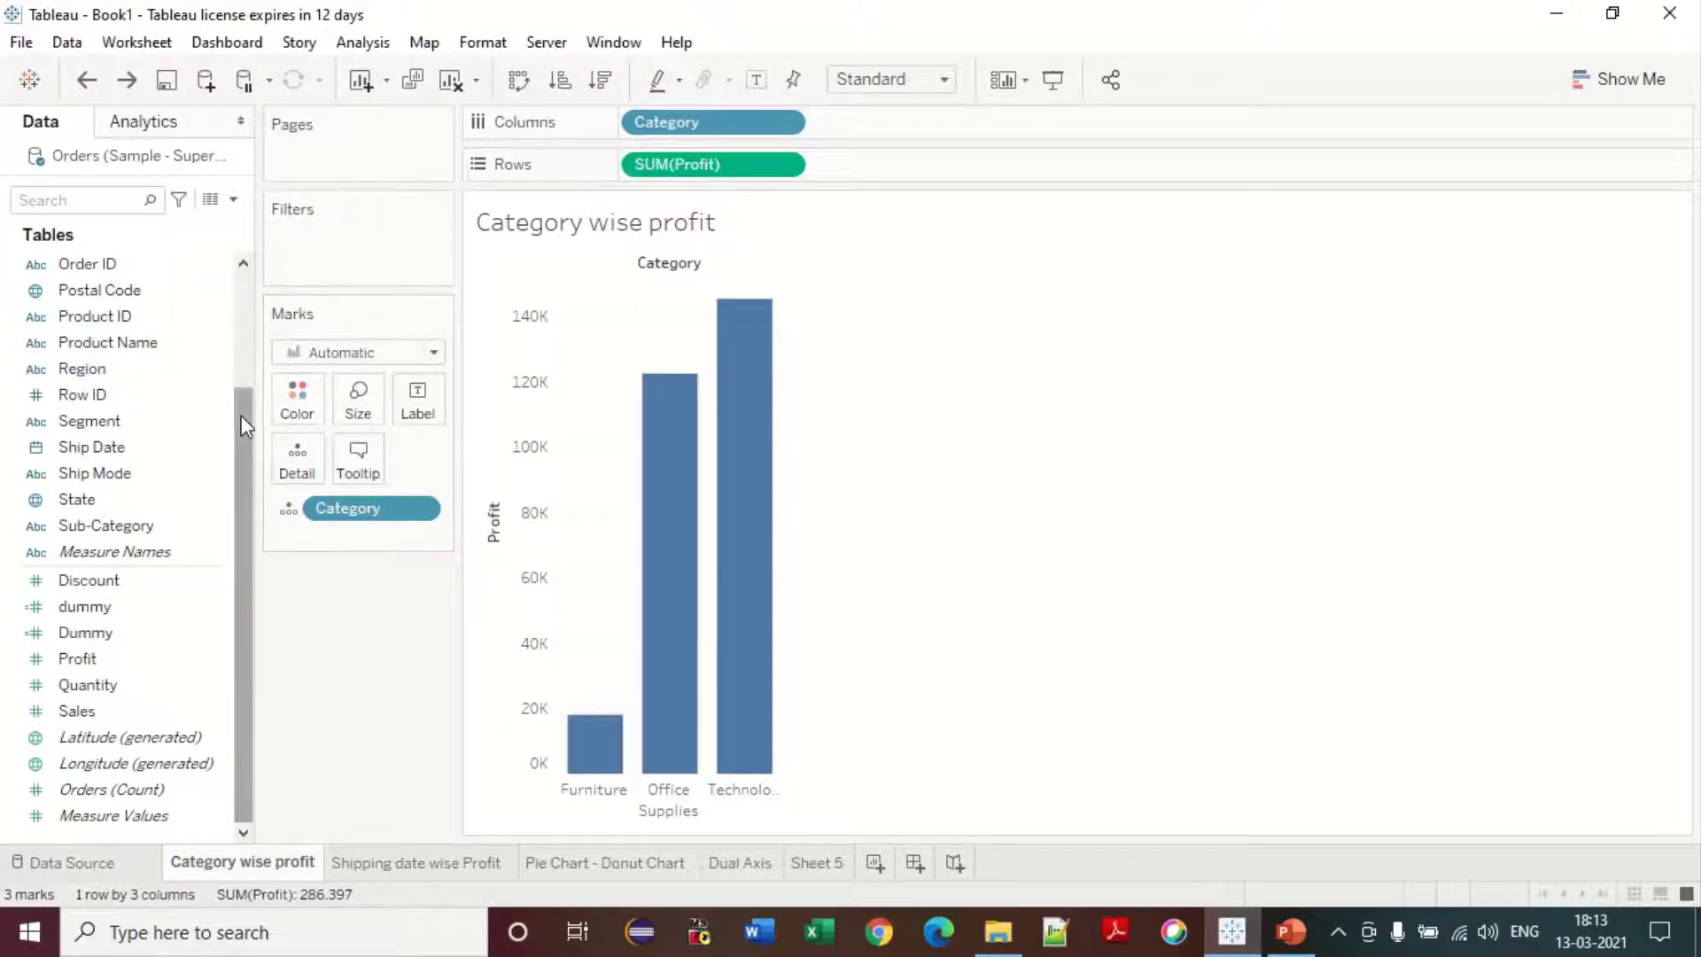
# - Color the profit bars by the Category field
pyautogui.moveTo(241, 403); pyautogui.dragTo(235, 282)
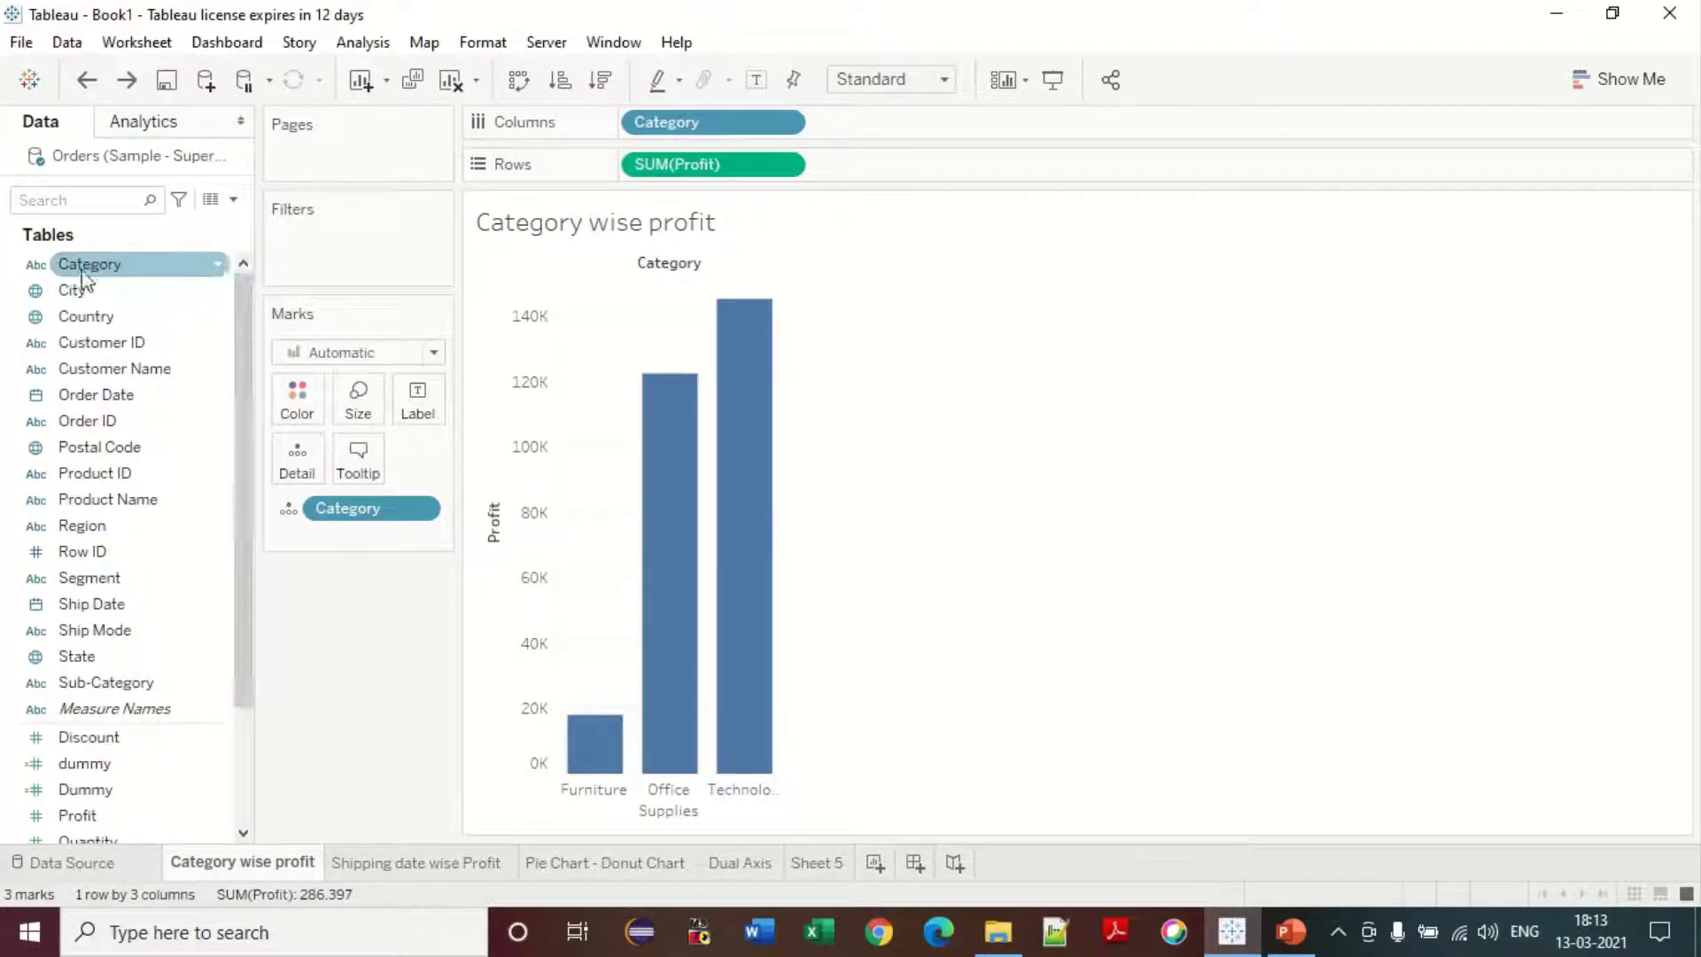
pyautogui.moveTo(84, 281); pyautogui.dragTo(299, 406)
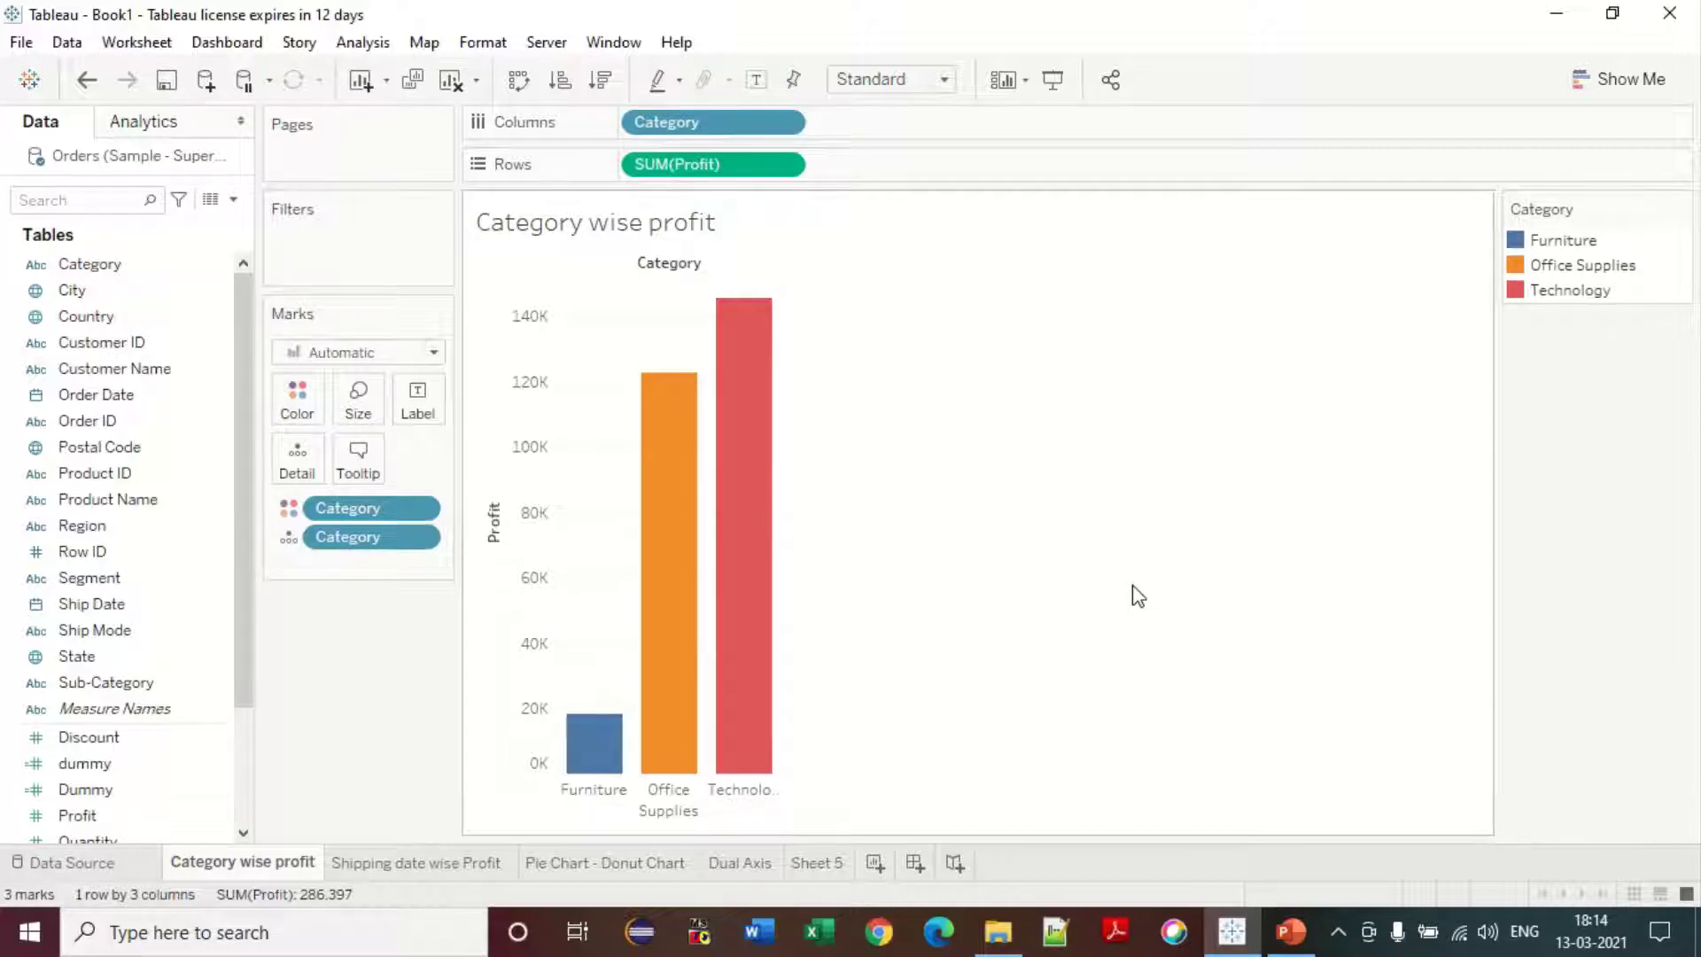
# - Give the Furniture category a custom purple color, #b06796
pyautogui.doubleClick(1524, 248)
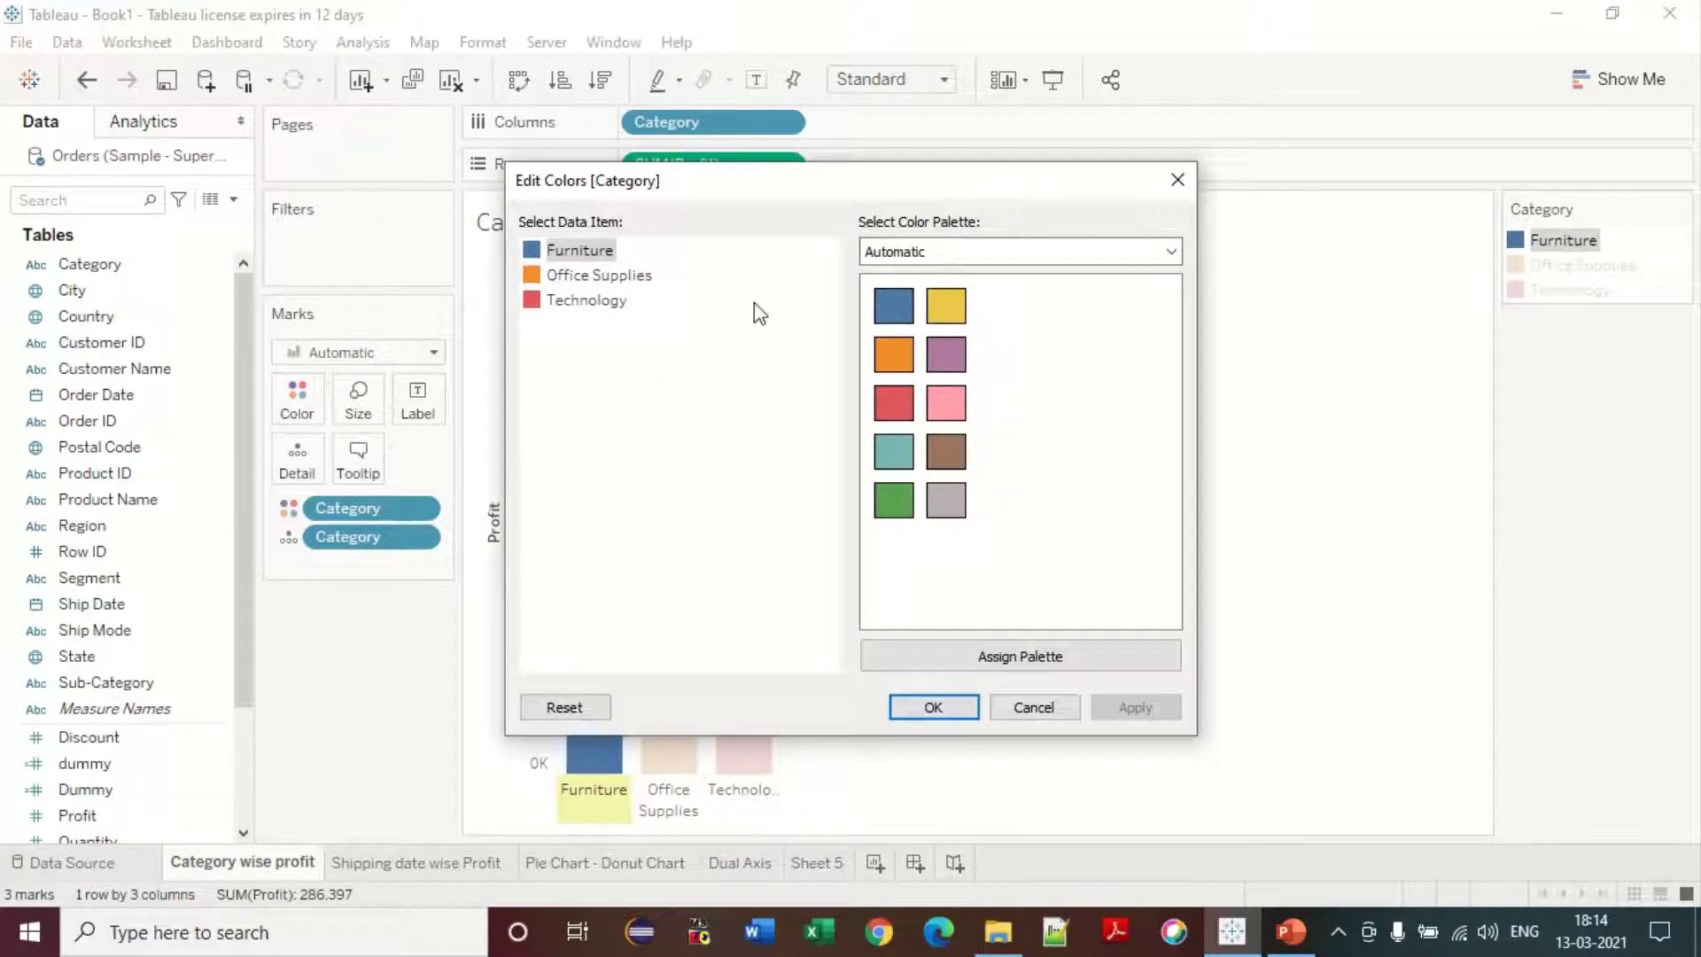
pyautogui.click(946, 358)
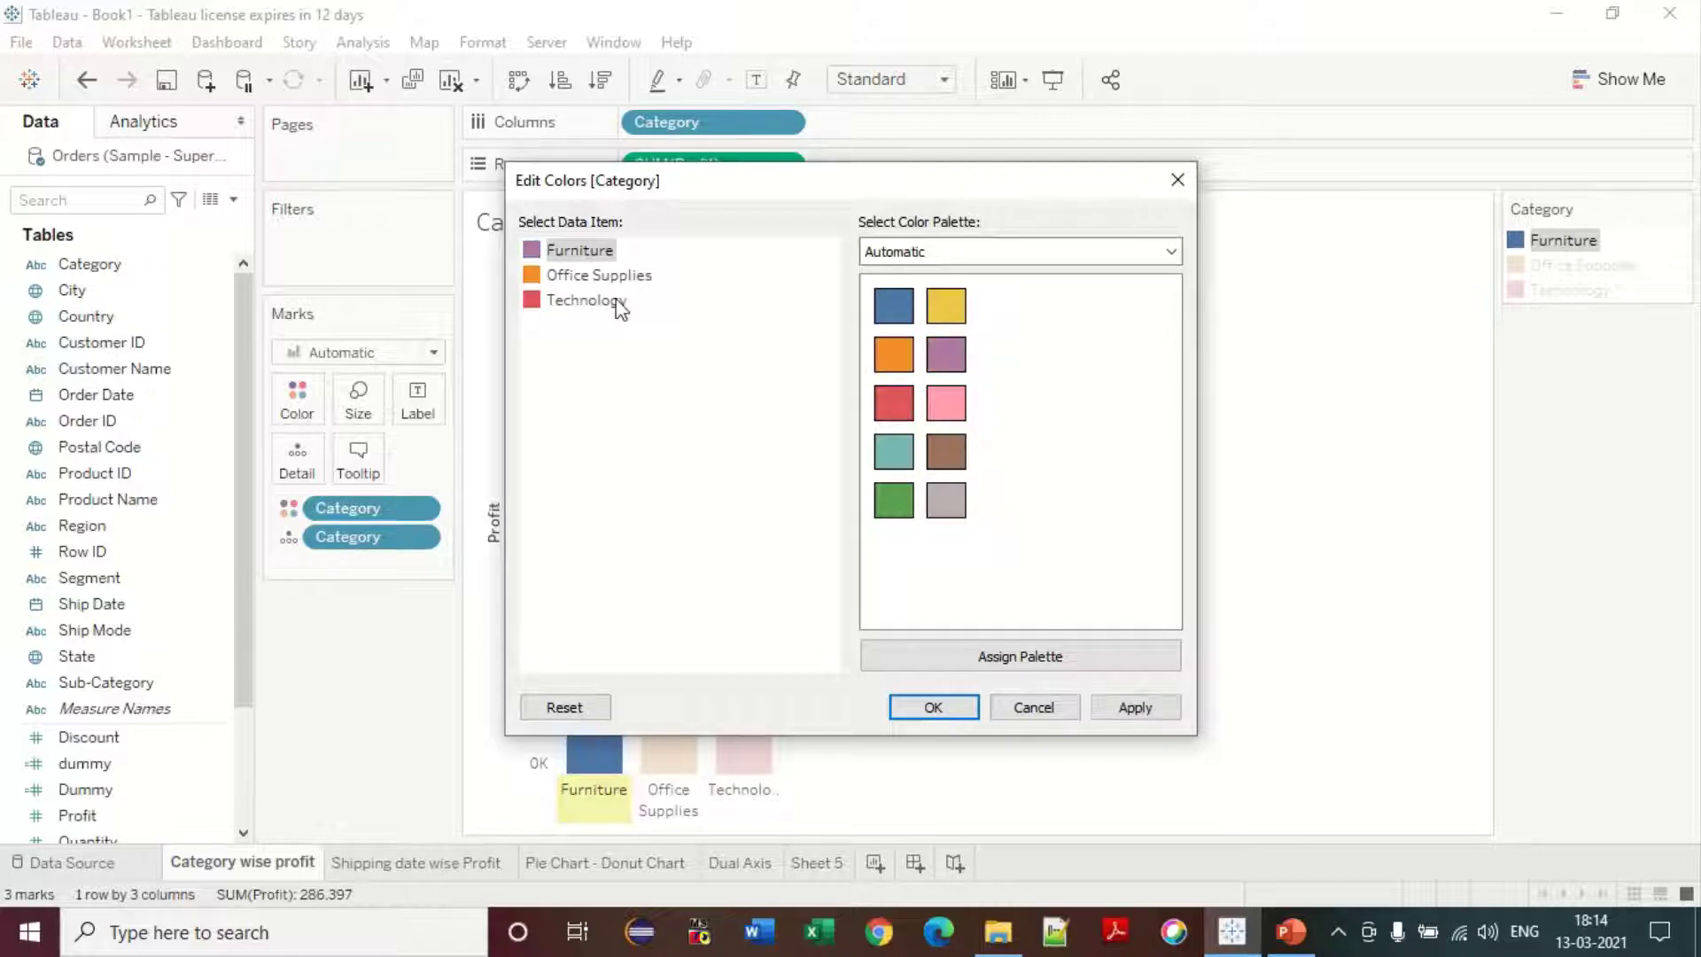
pyautogui.doubleClick(536, 252)
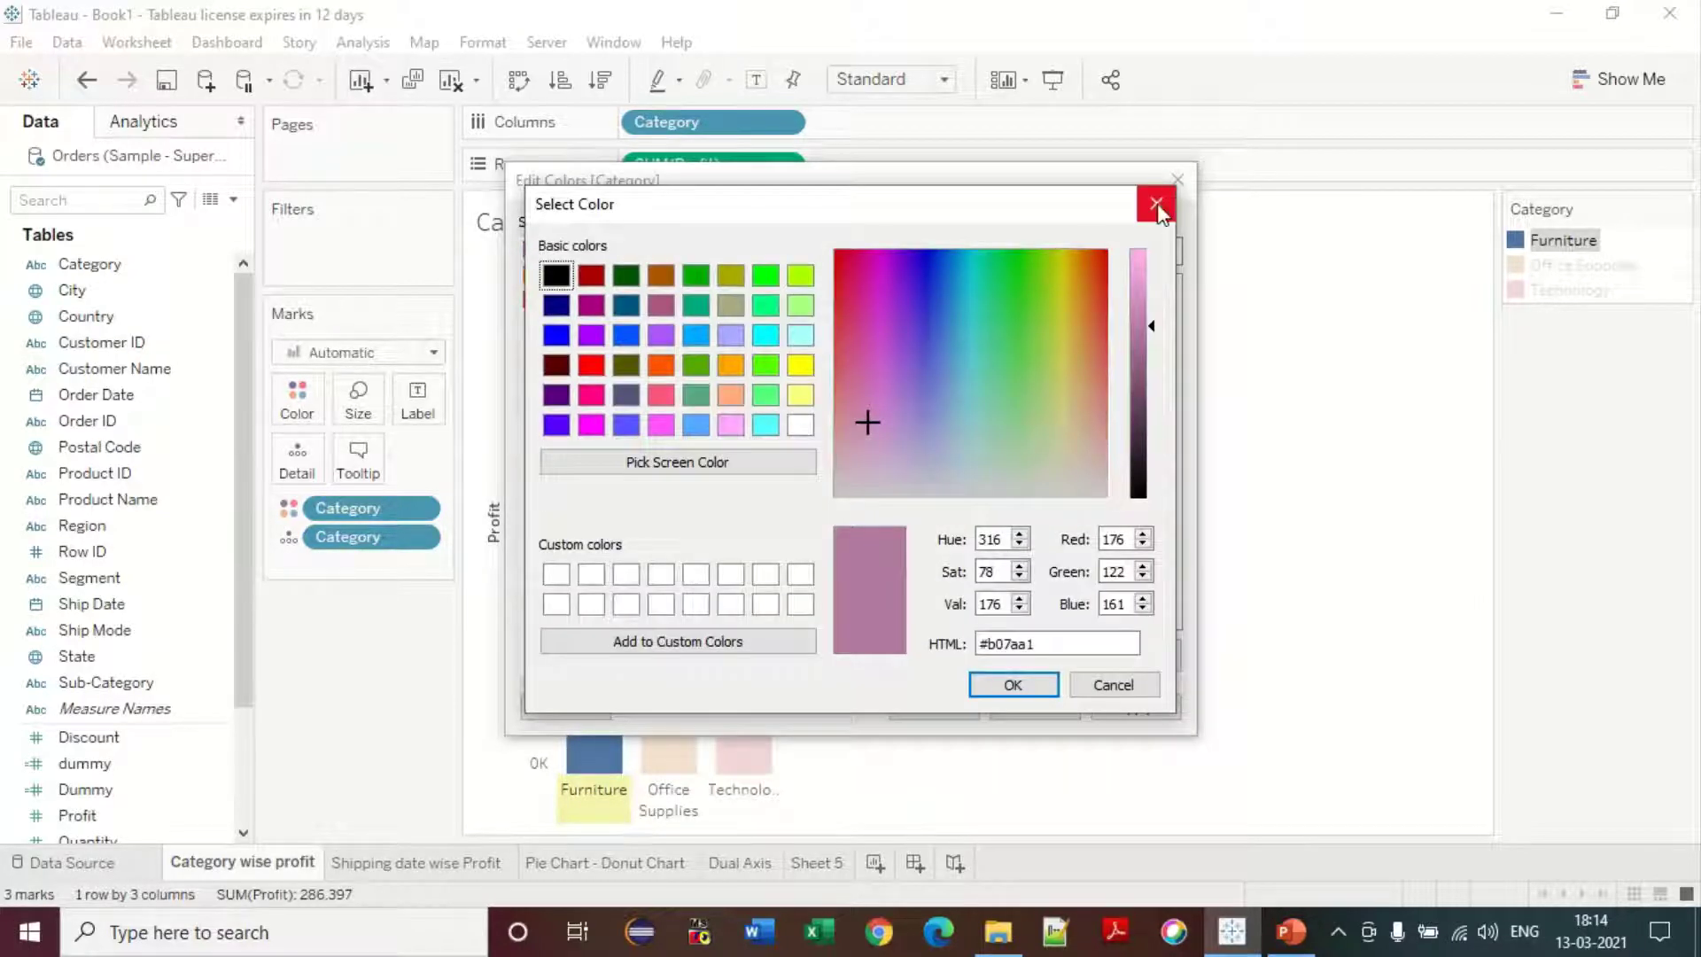
pyautogui.click(1155, 199)
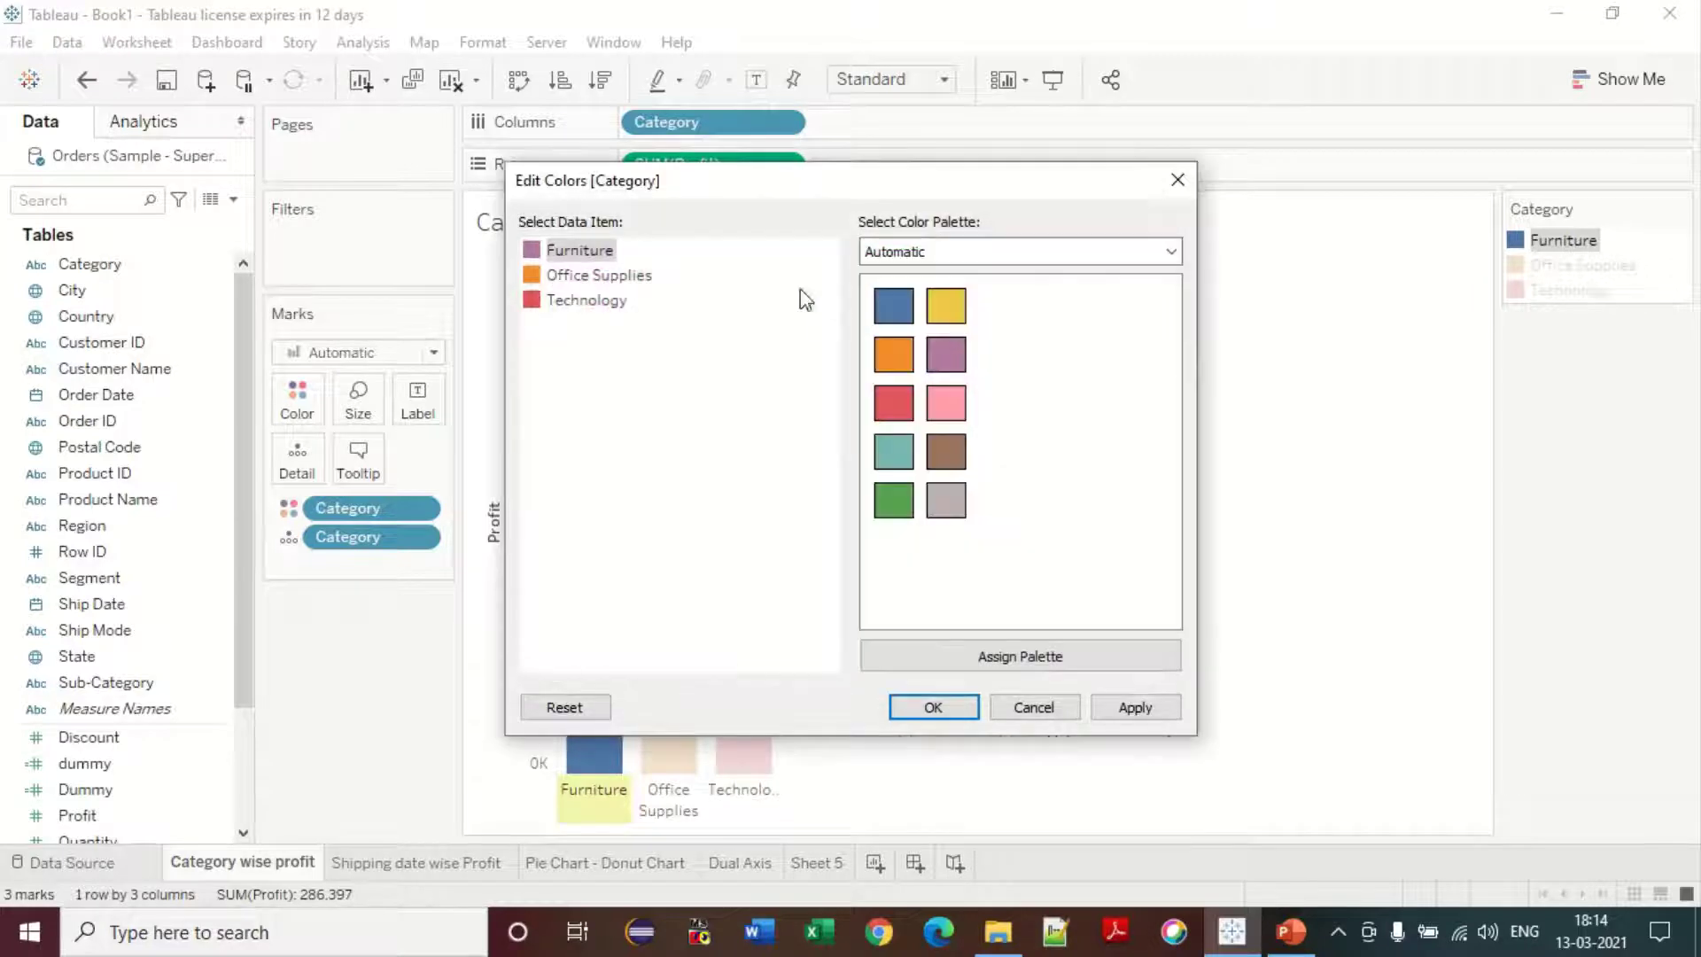
pyautogui.doubleClick(536, 252)
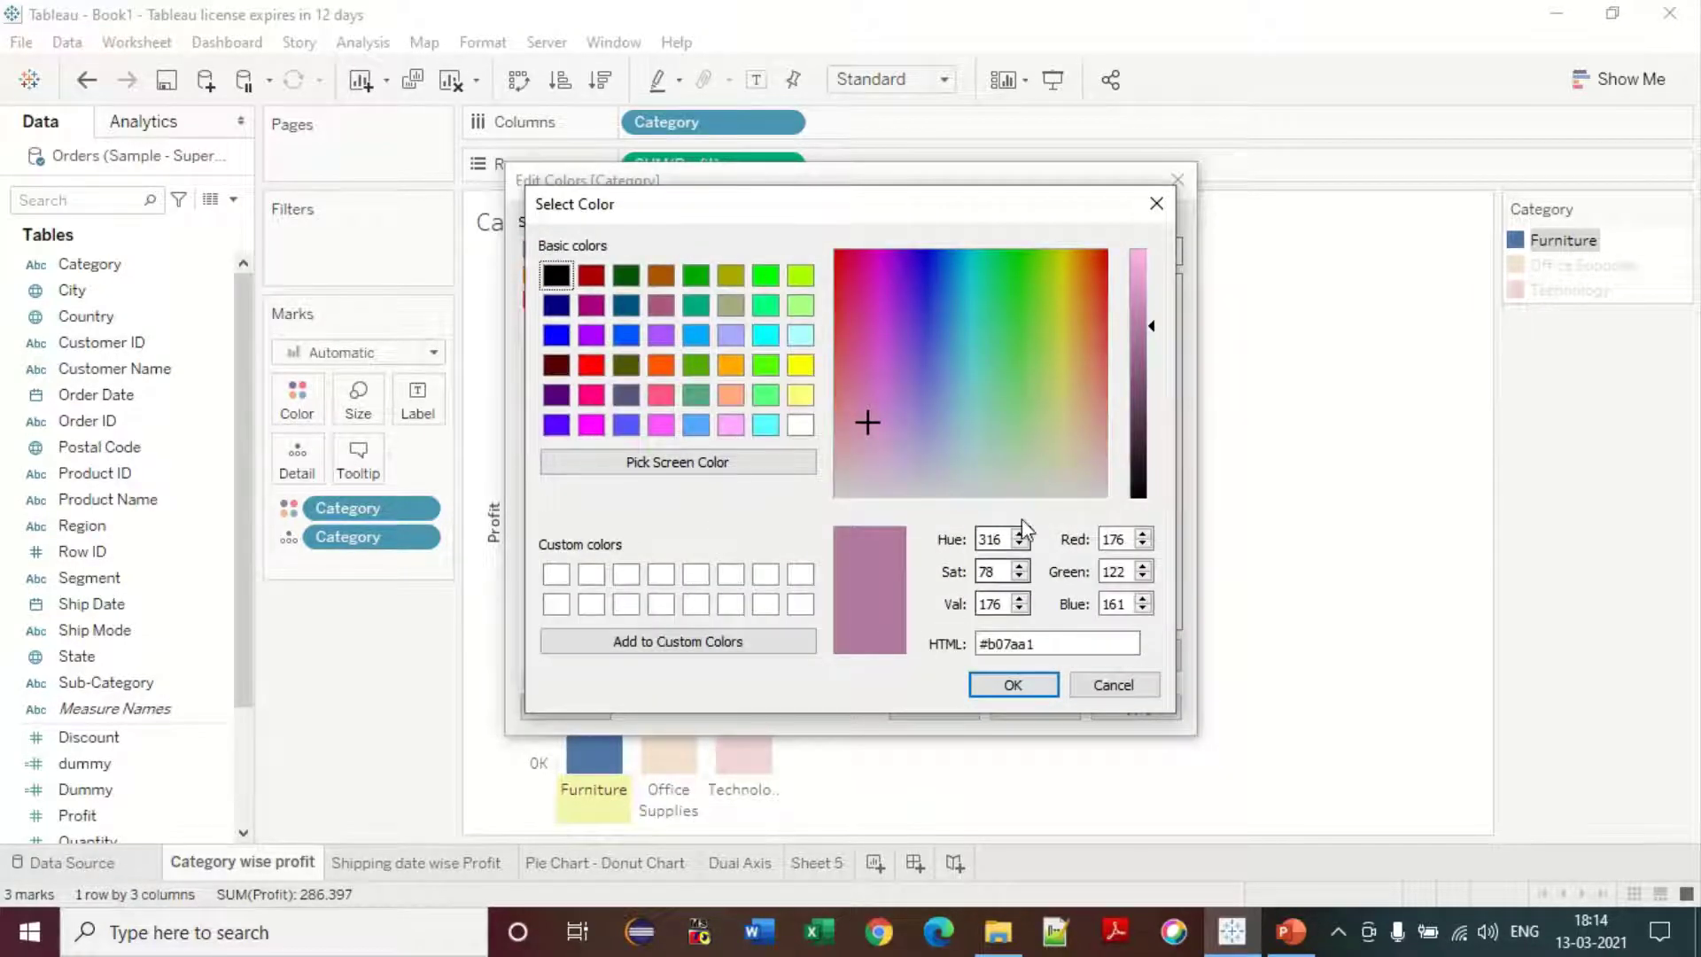
pyautogui.moveTo(1050, 310); pyautogui.dragTo(863, 396)
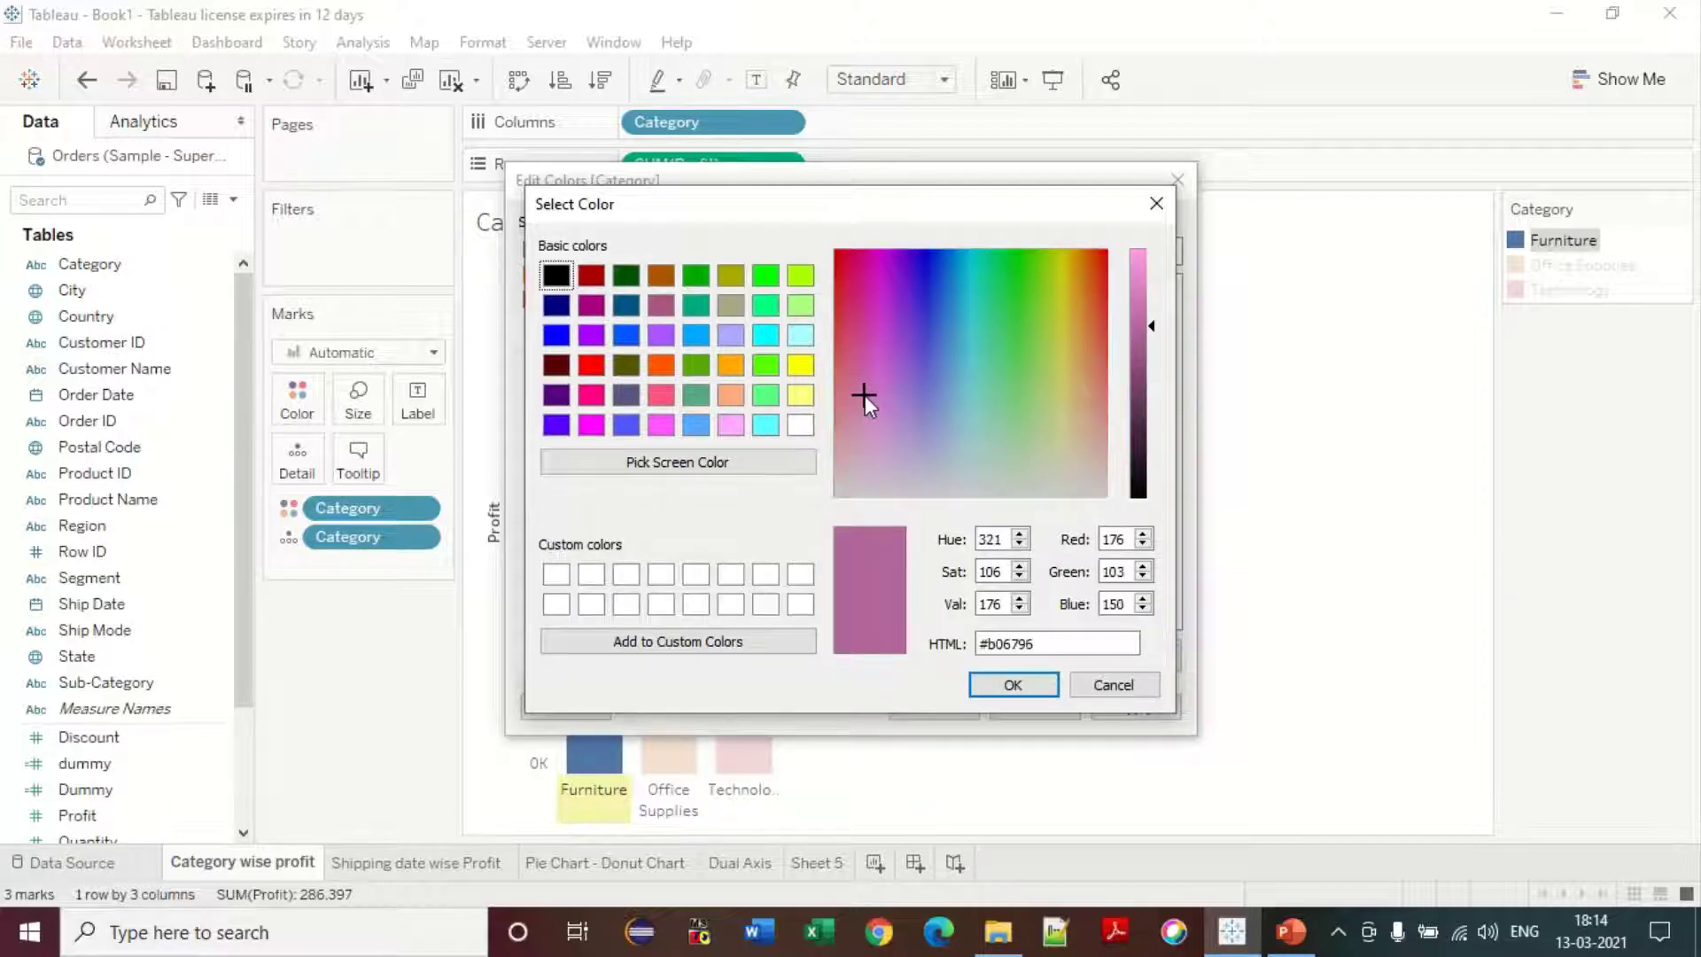
pyautogui.click(1001, 684)
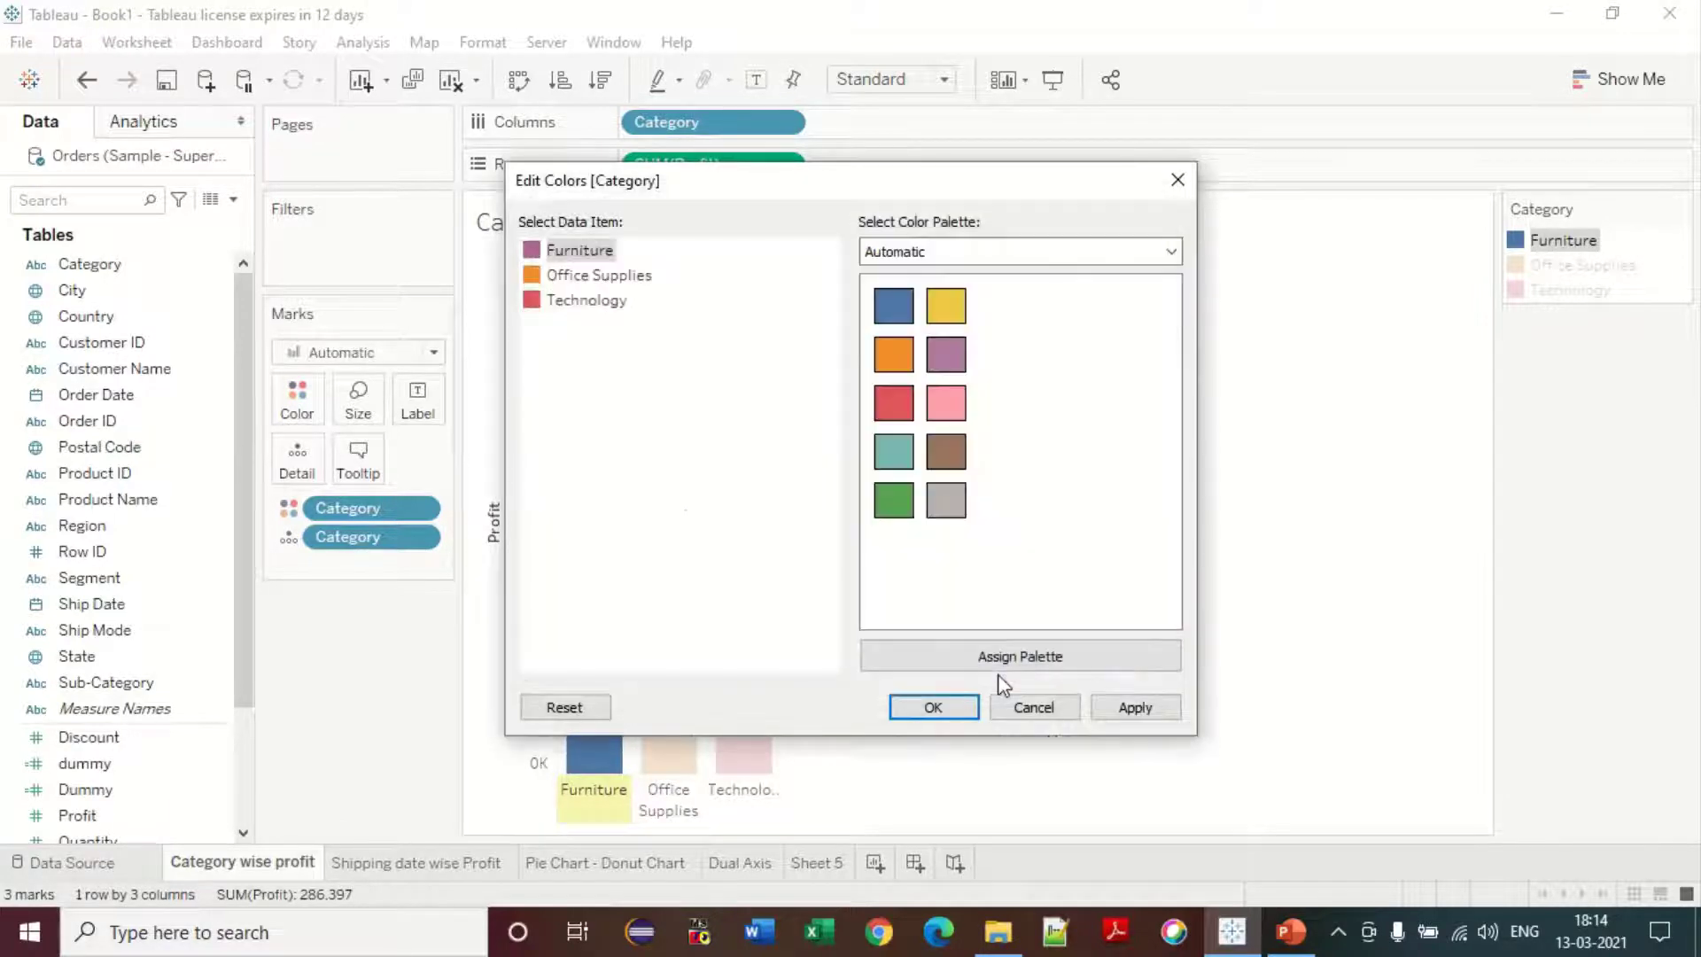
# - Set Office Supplies to yellow #ffff00 and Technology to bright green, and apply the category colors
pyautogui.doubleClick(542, 274)
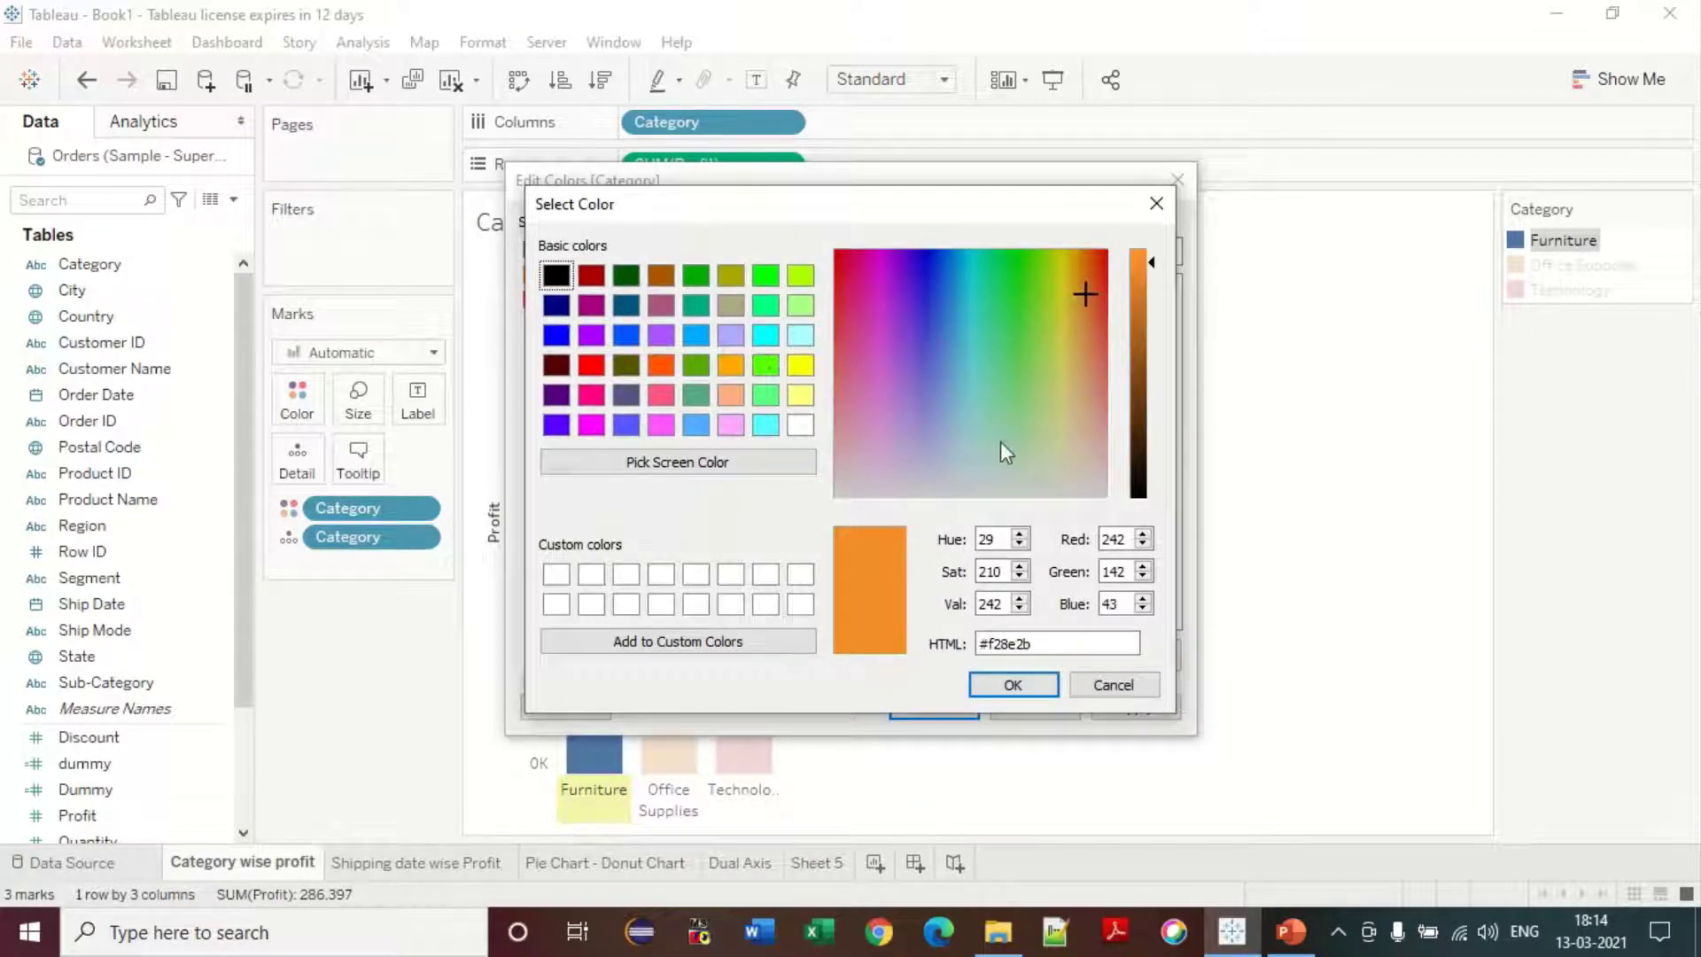
pyautogui.click(799, 366)
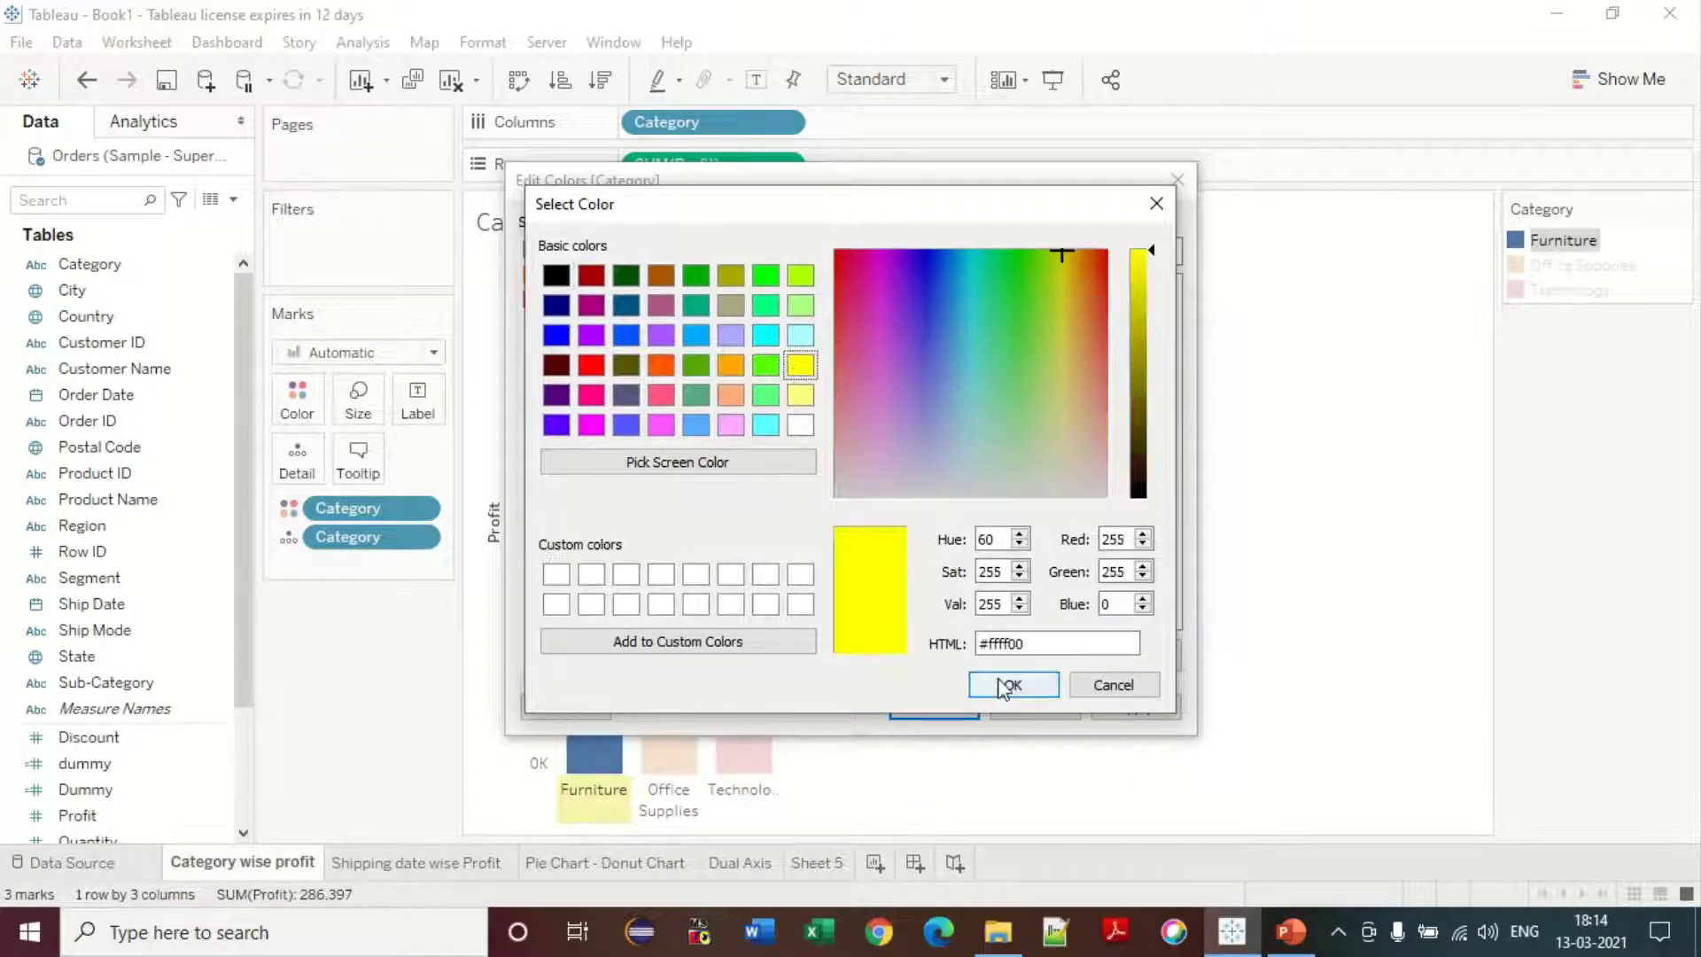
pyautogui.click(1005, 687)
pyautogui.doubleClick(542, 299)
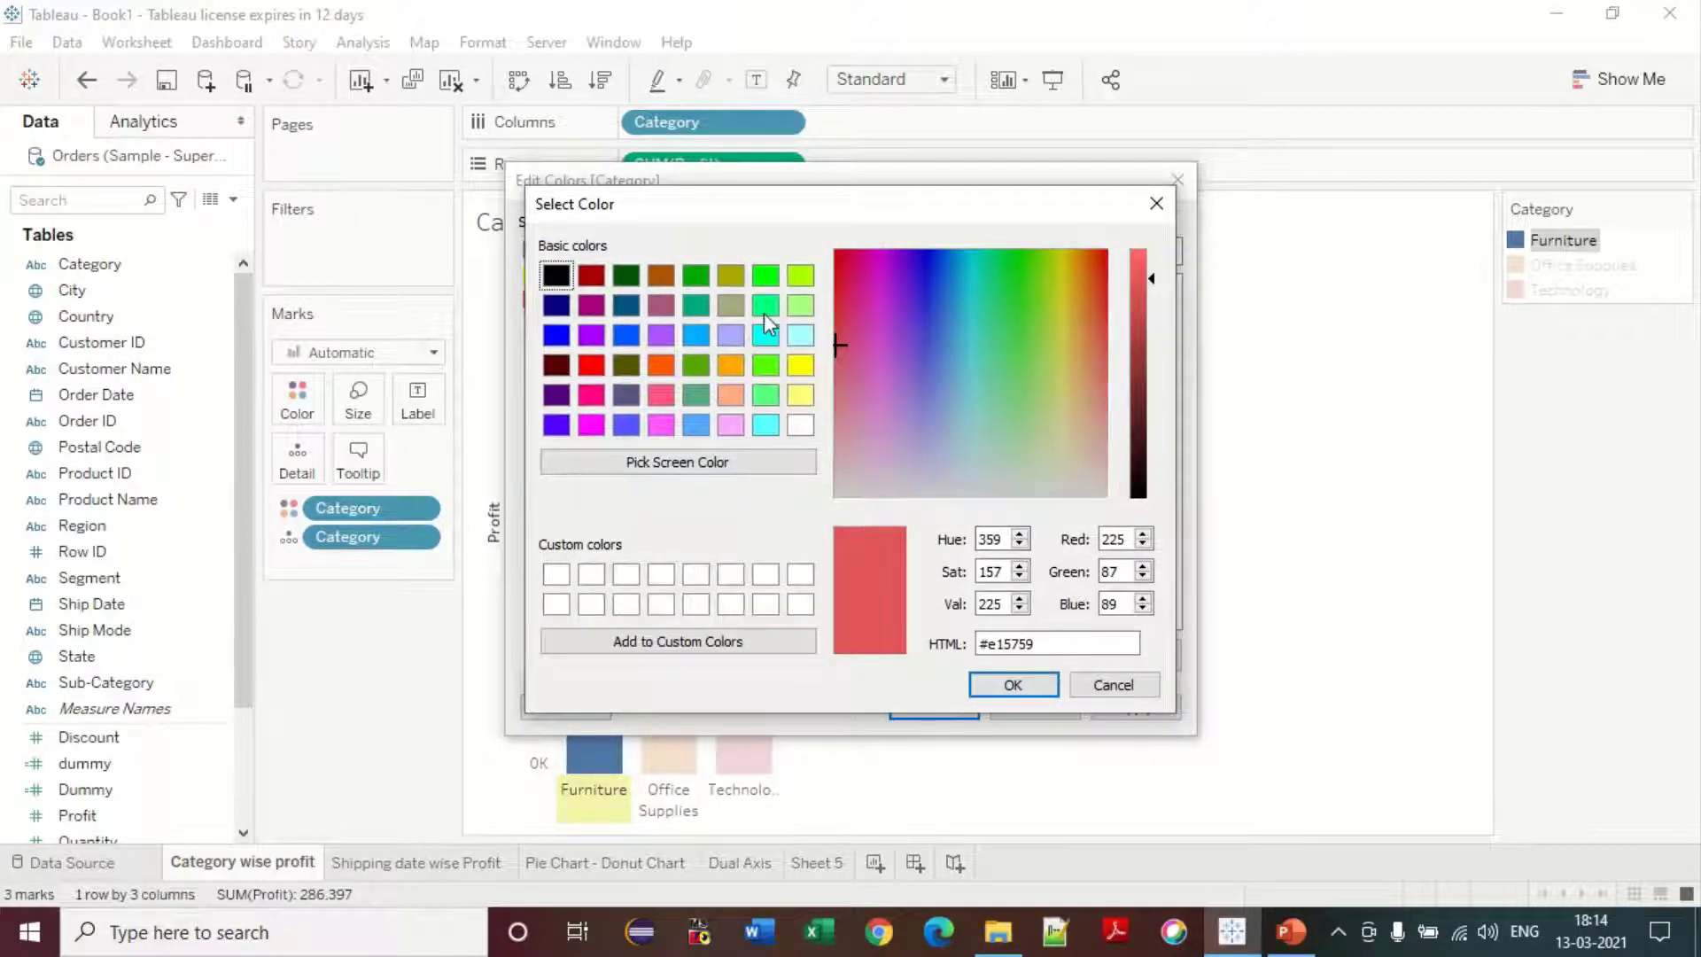
pyautogui.click(766, 305)
pyautogui.click(1012, 685)
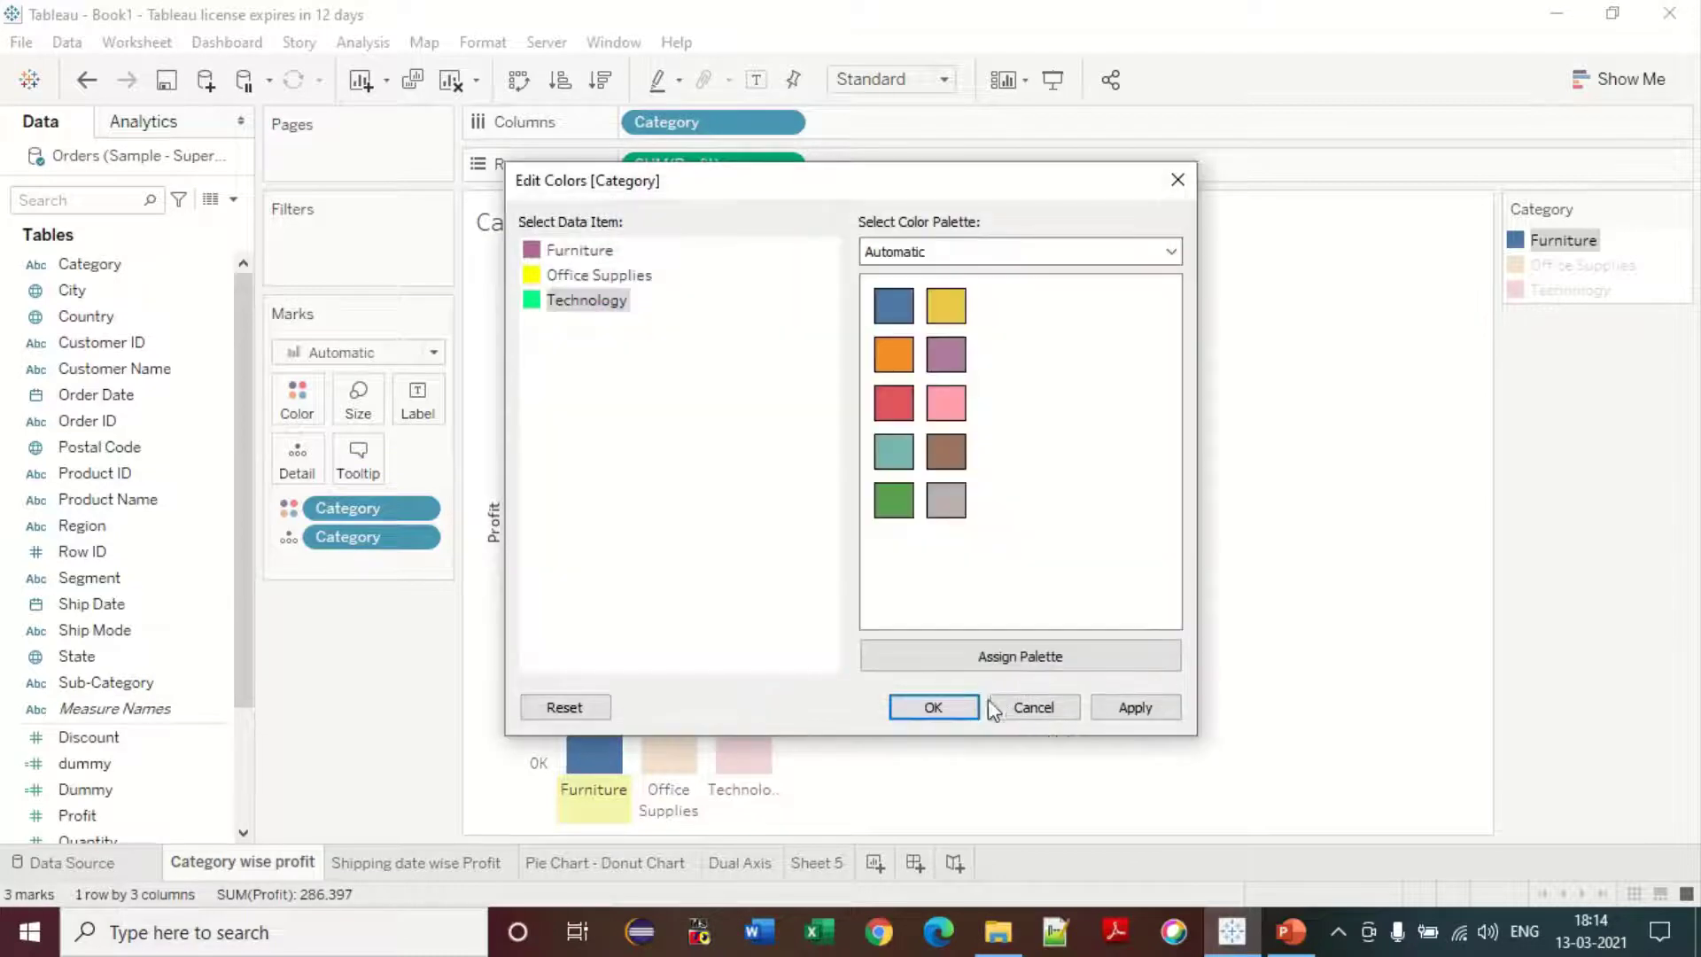
pyautogui.click(1133, 707)
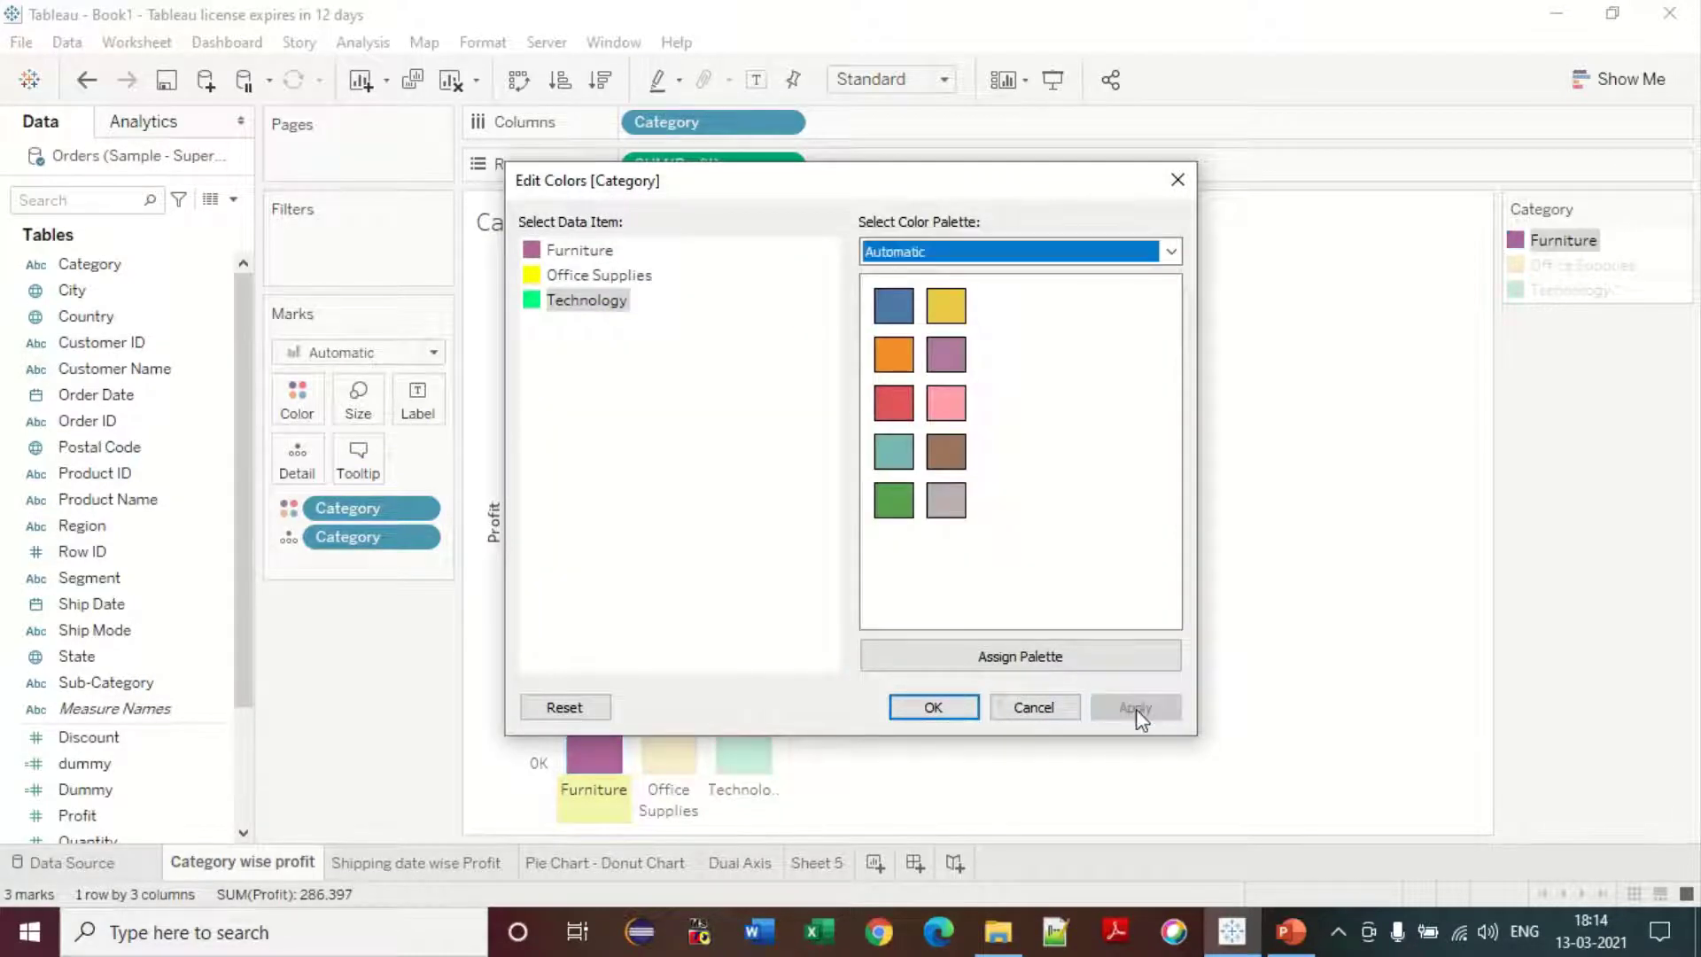
pyautogui.click(939, 715)
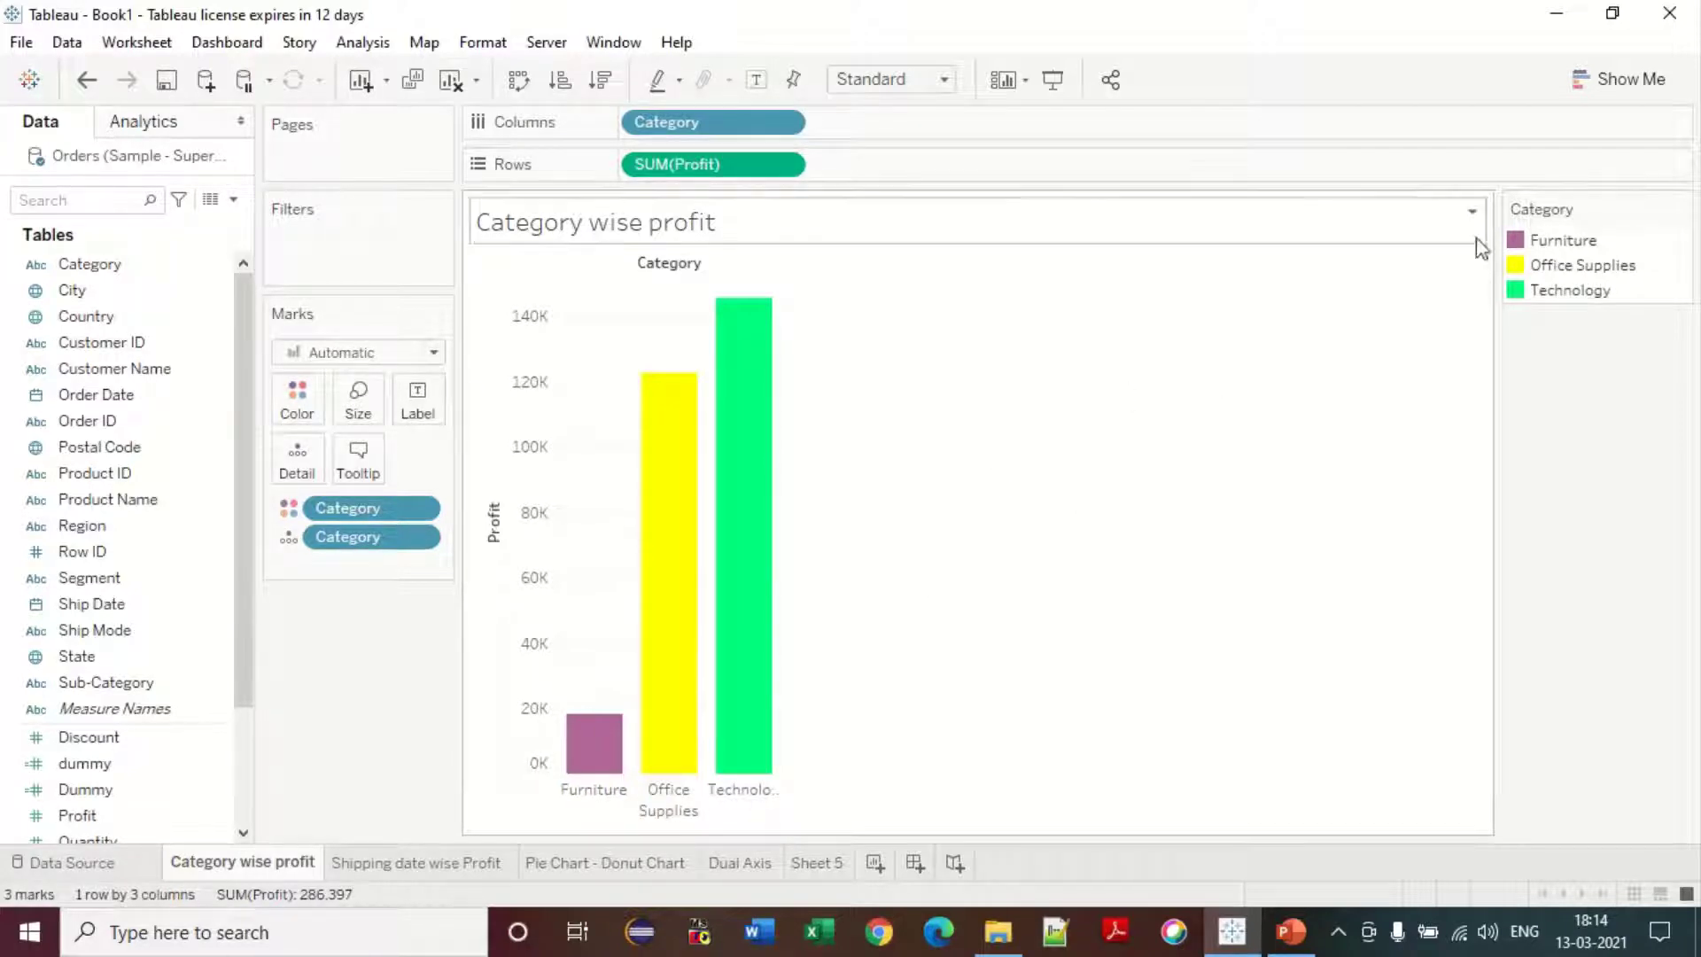
# - Edit the Category colors and assign the Tableau 10 palette to all categories
pyautogui.click(1527, 244)
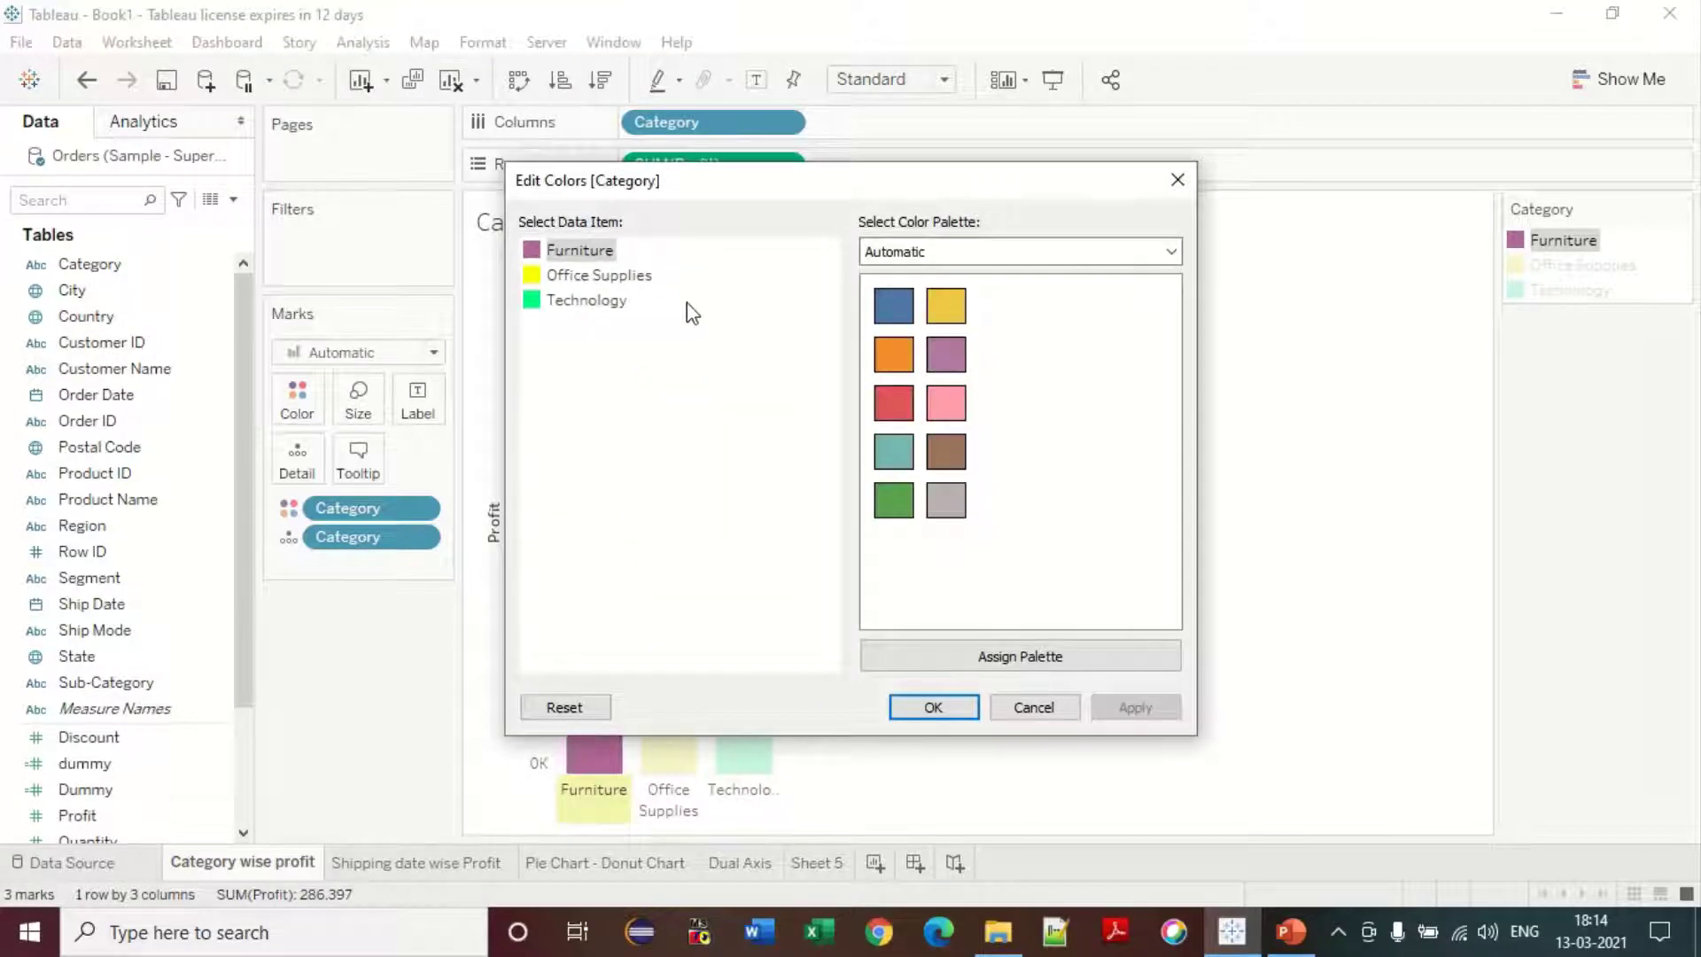
pyautogui.click(988, 257)
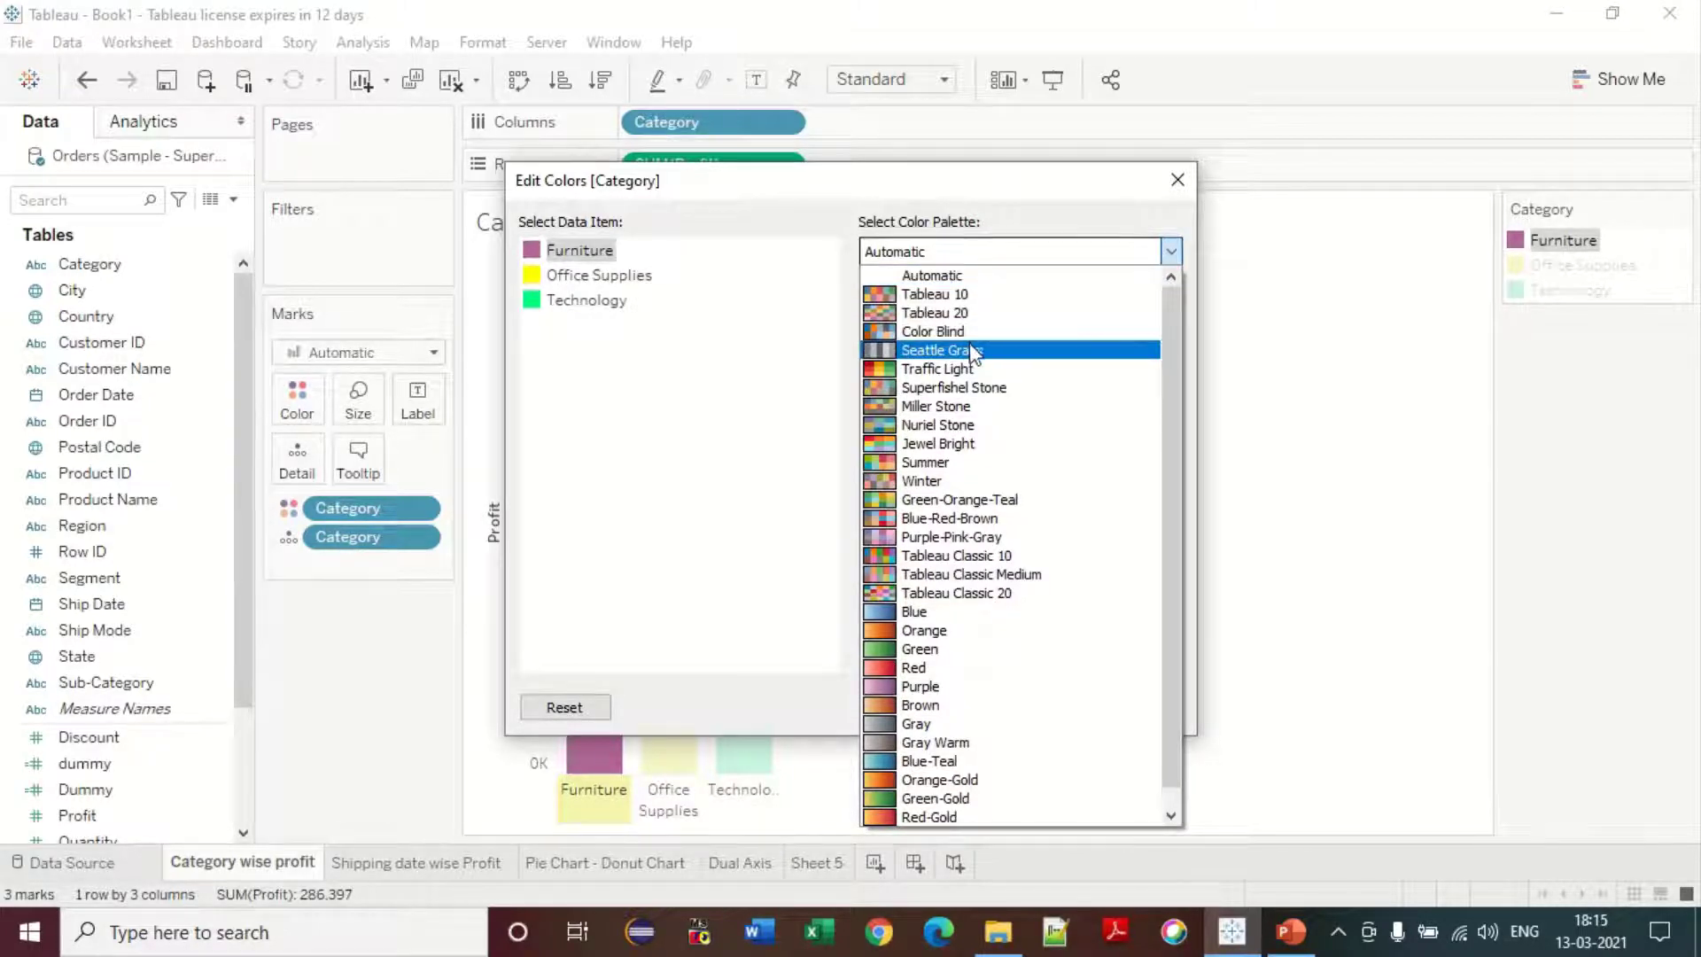
pyautogui.click(942, 299)
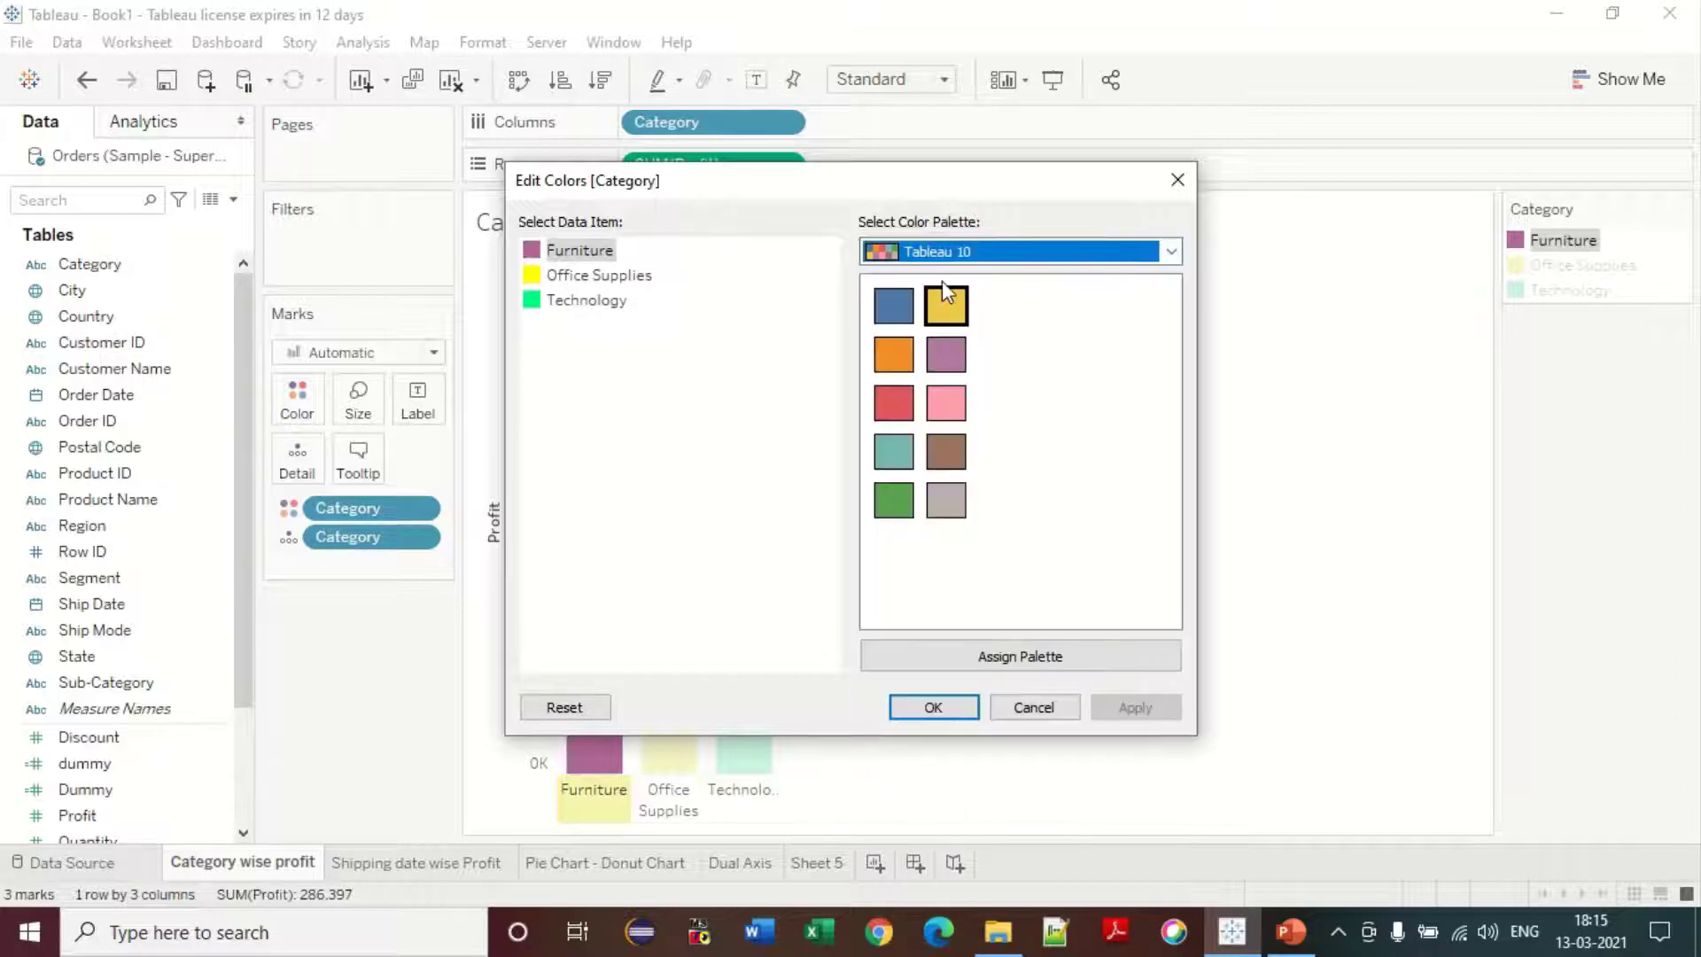
pyautogui.click(1012, 657)
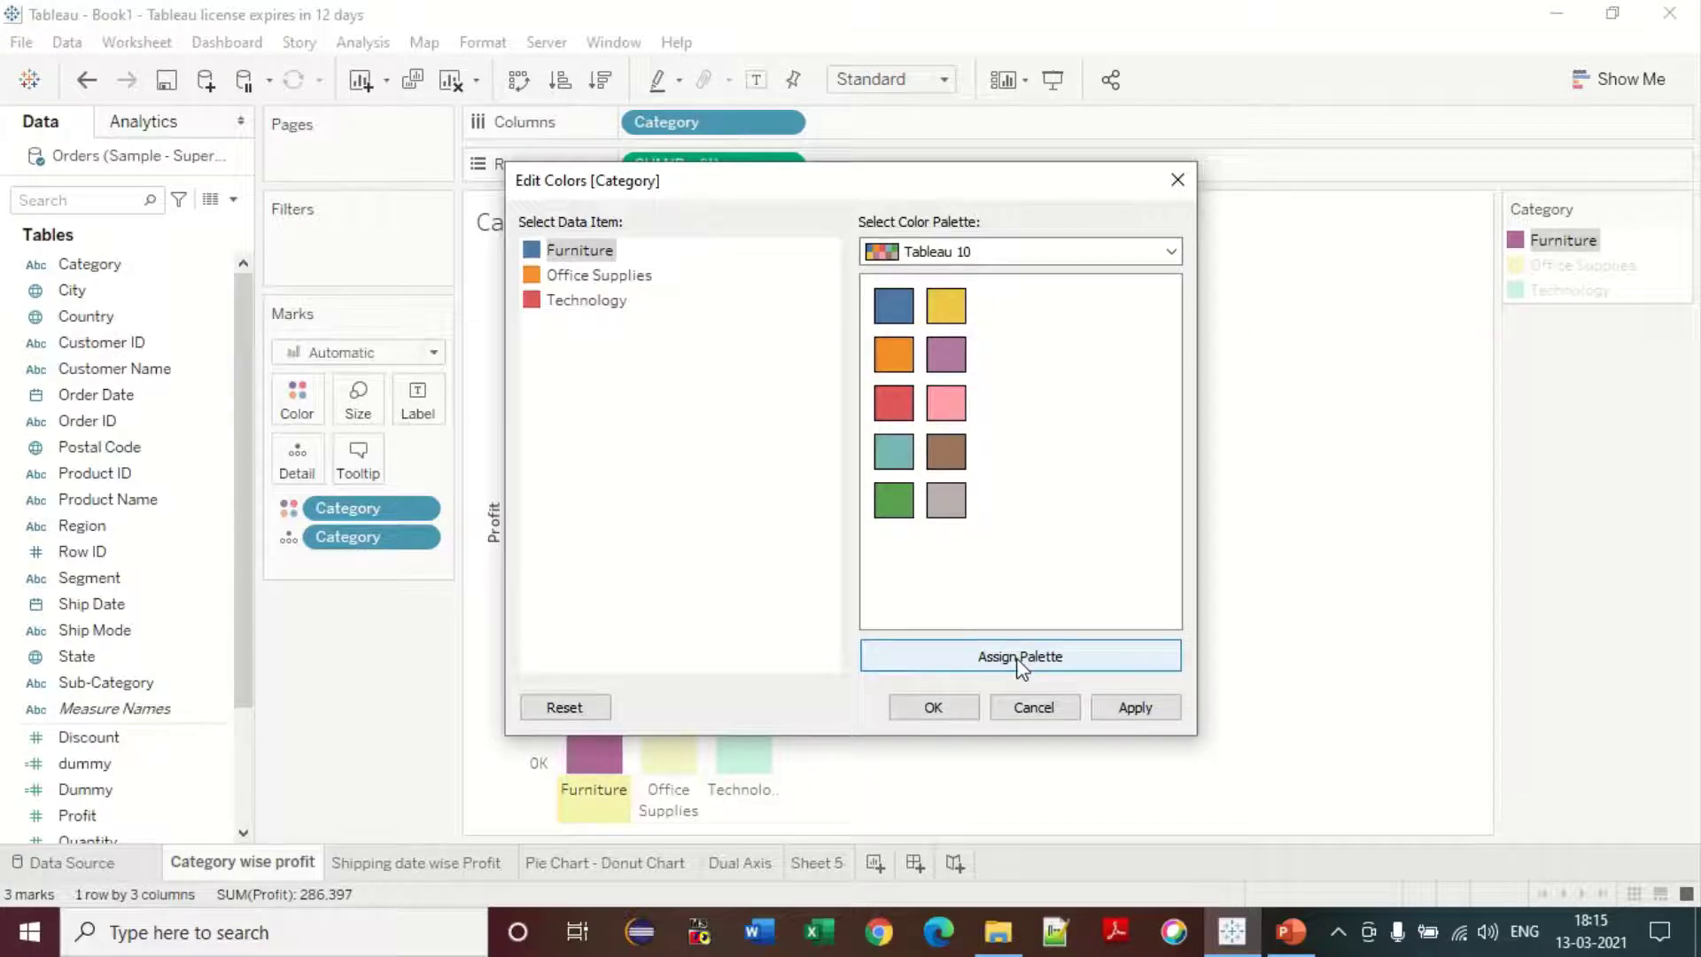
# - Assign the Summer color palette to the categories
pyautogui.click(1058, 253)
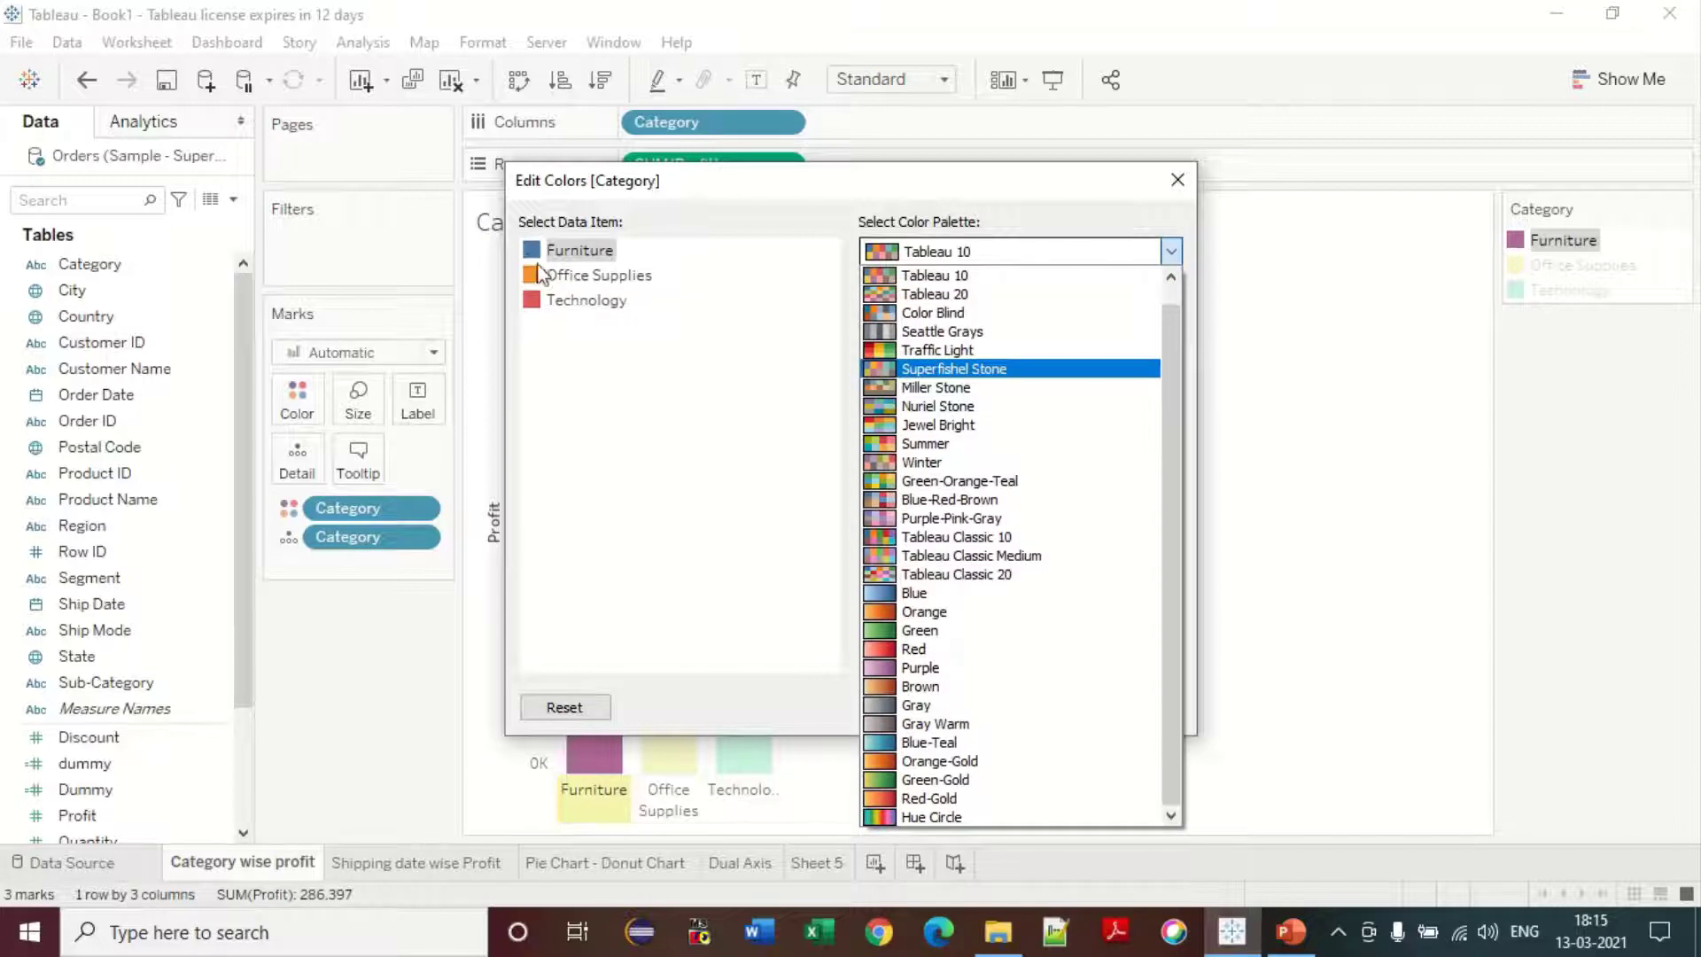
pyautogui.click(1010, 537)
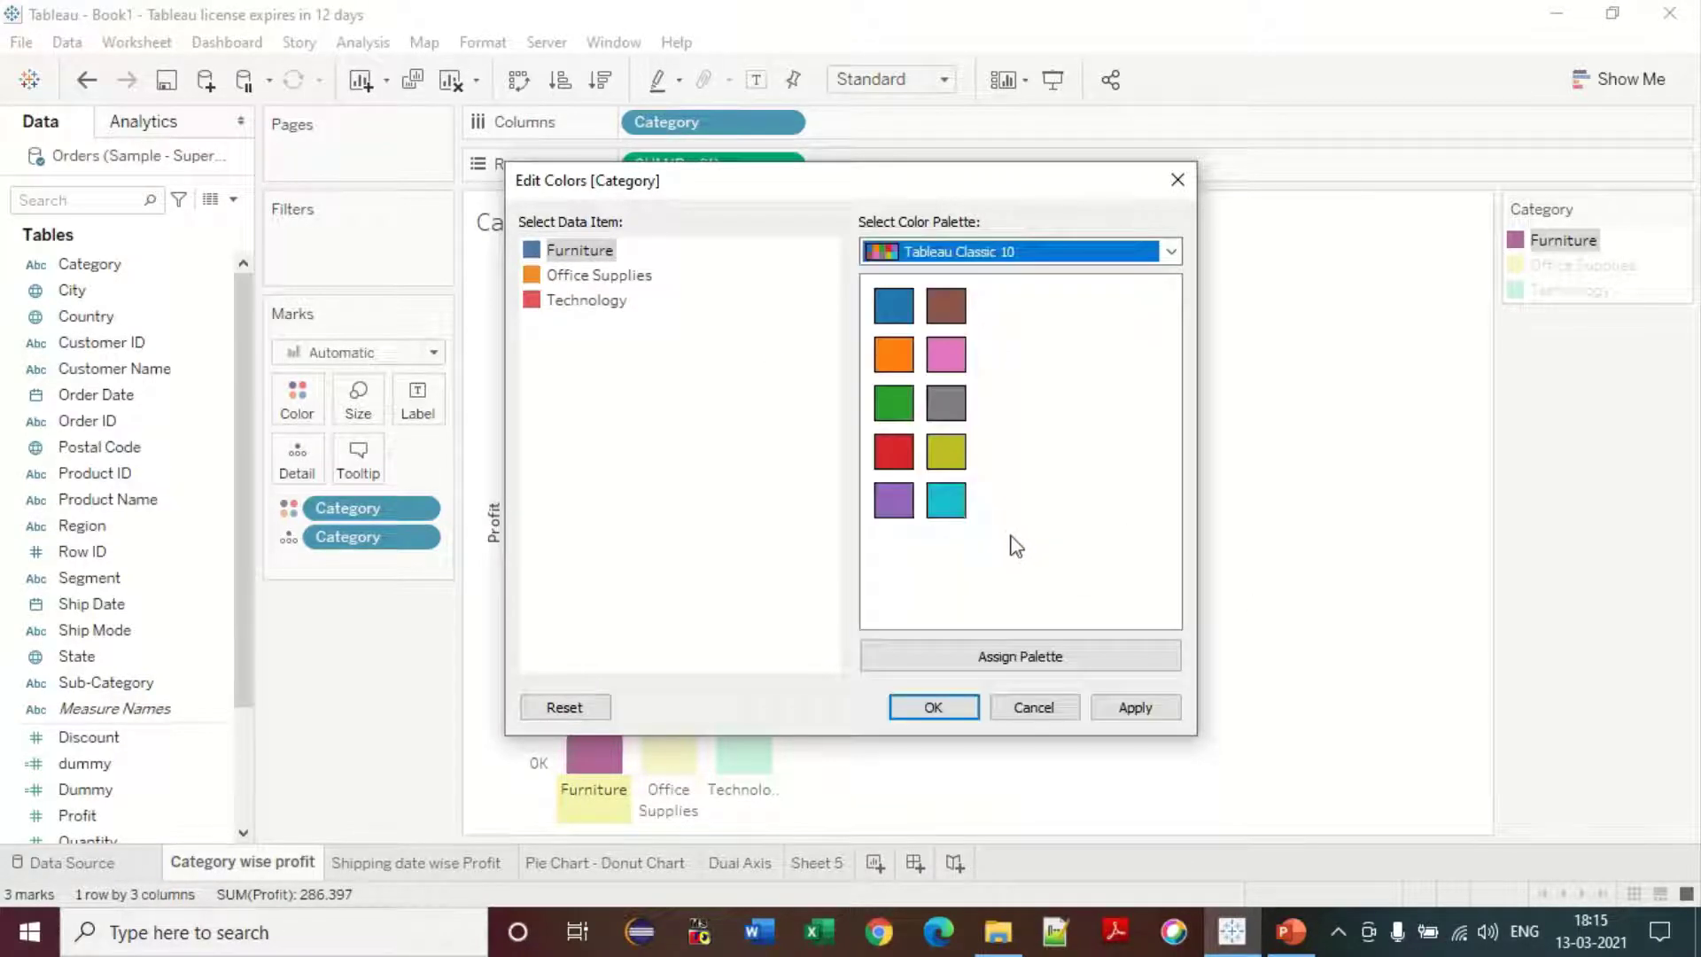
pyautogui.click(1003, 254)
pyautogui.click(940, 453)
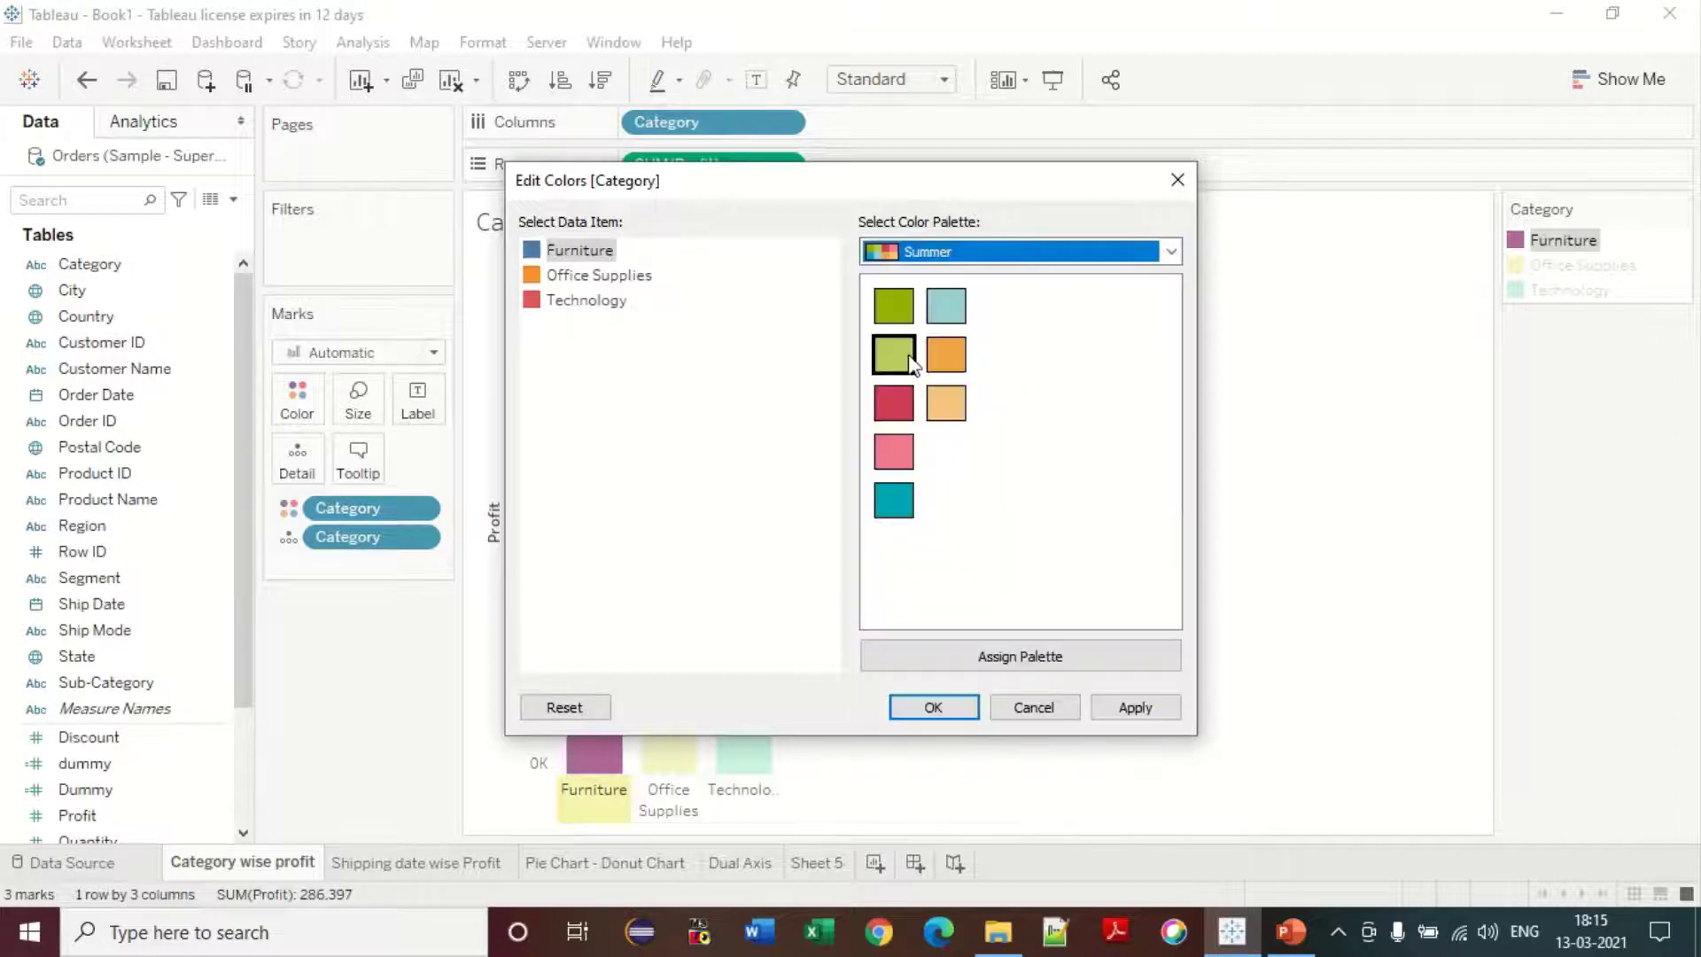
pyautogui.click(1063, 661)
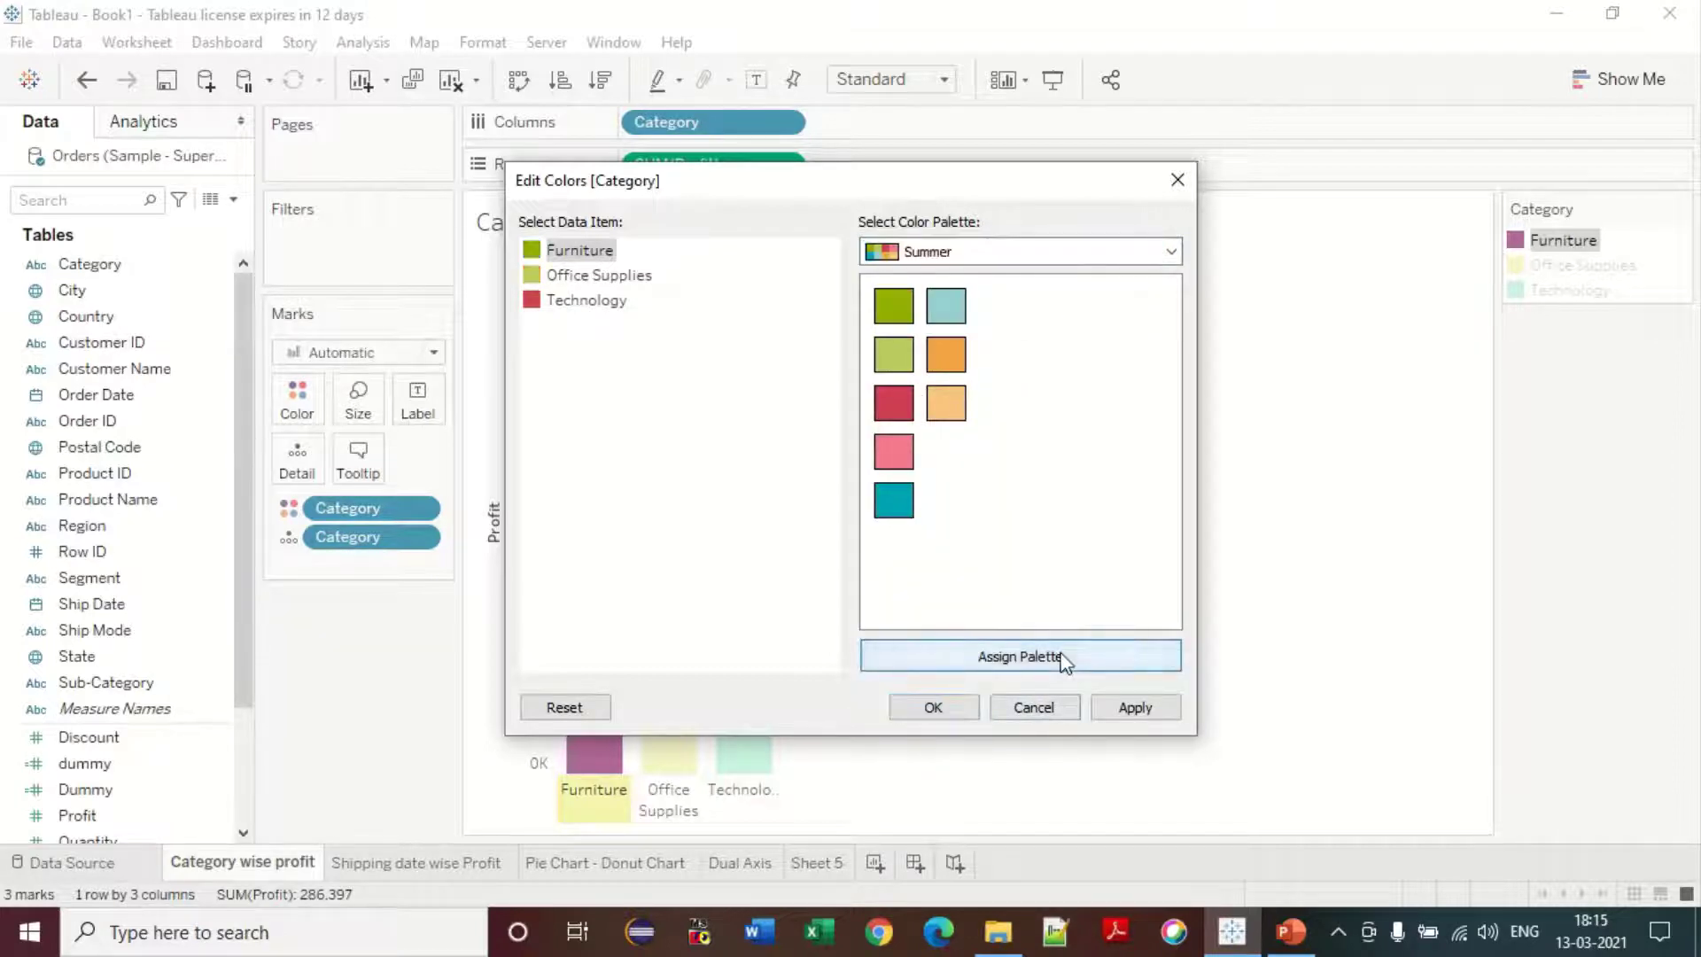
# - Set Furniture to light teal and Office Supplies to orange from the Summer palette
pyautogui.click(527, 250)
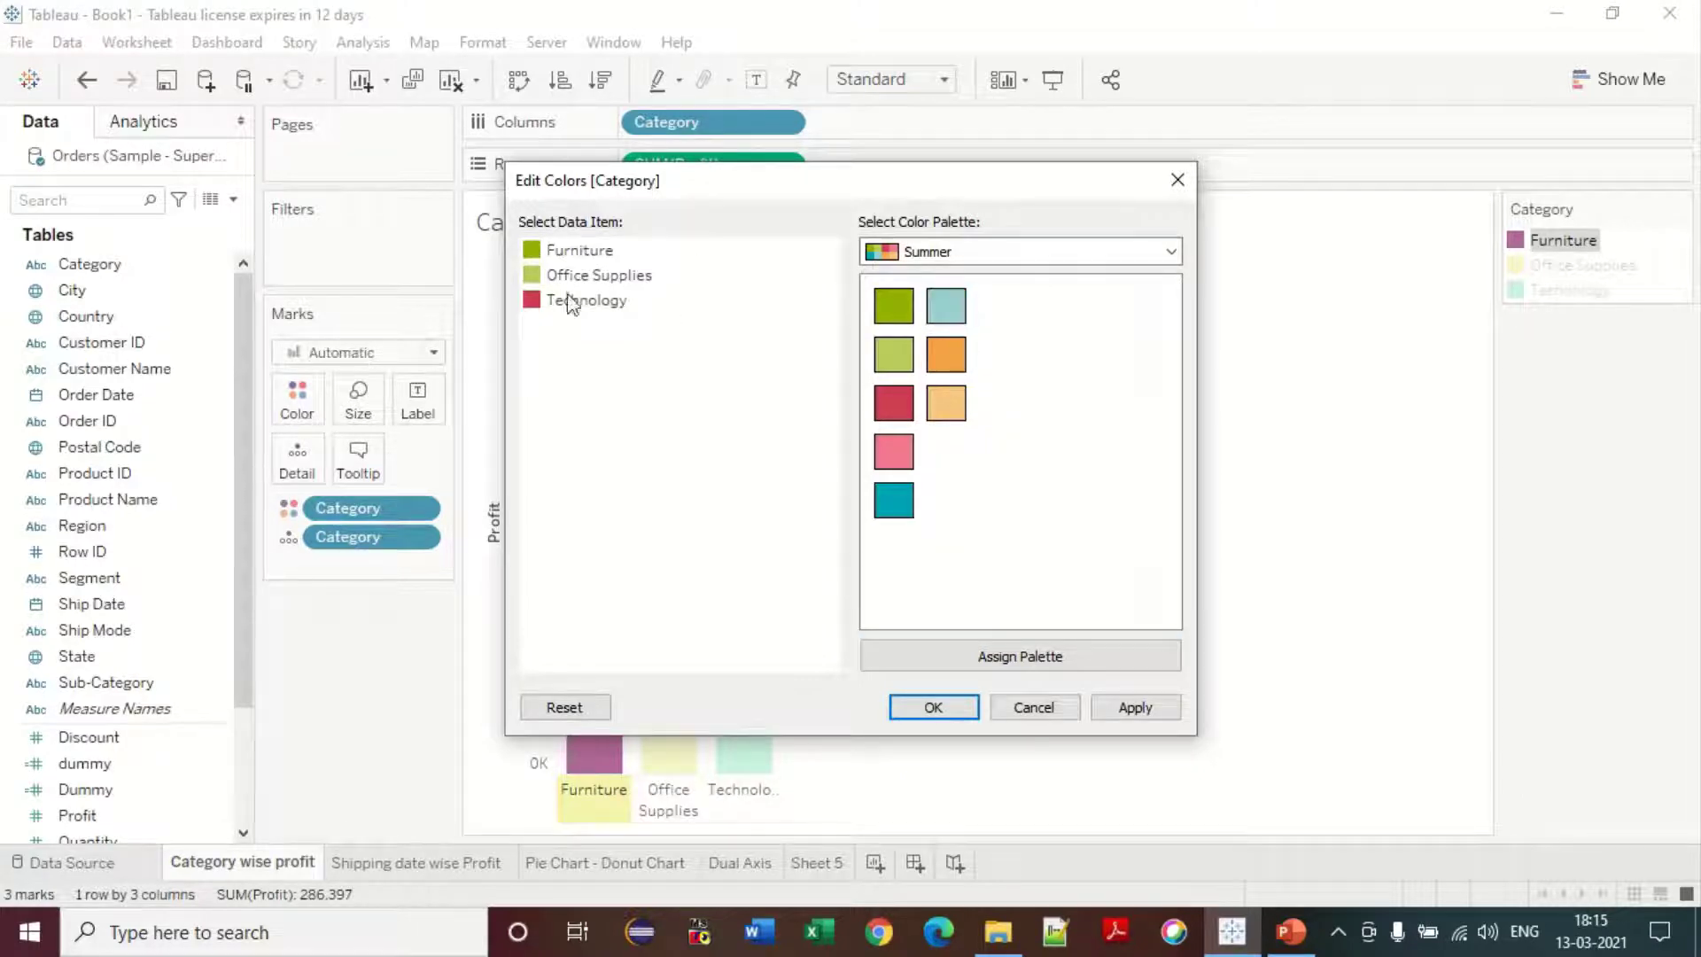
pyautogui.click(530, 253)
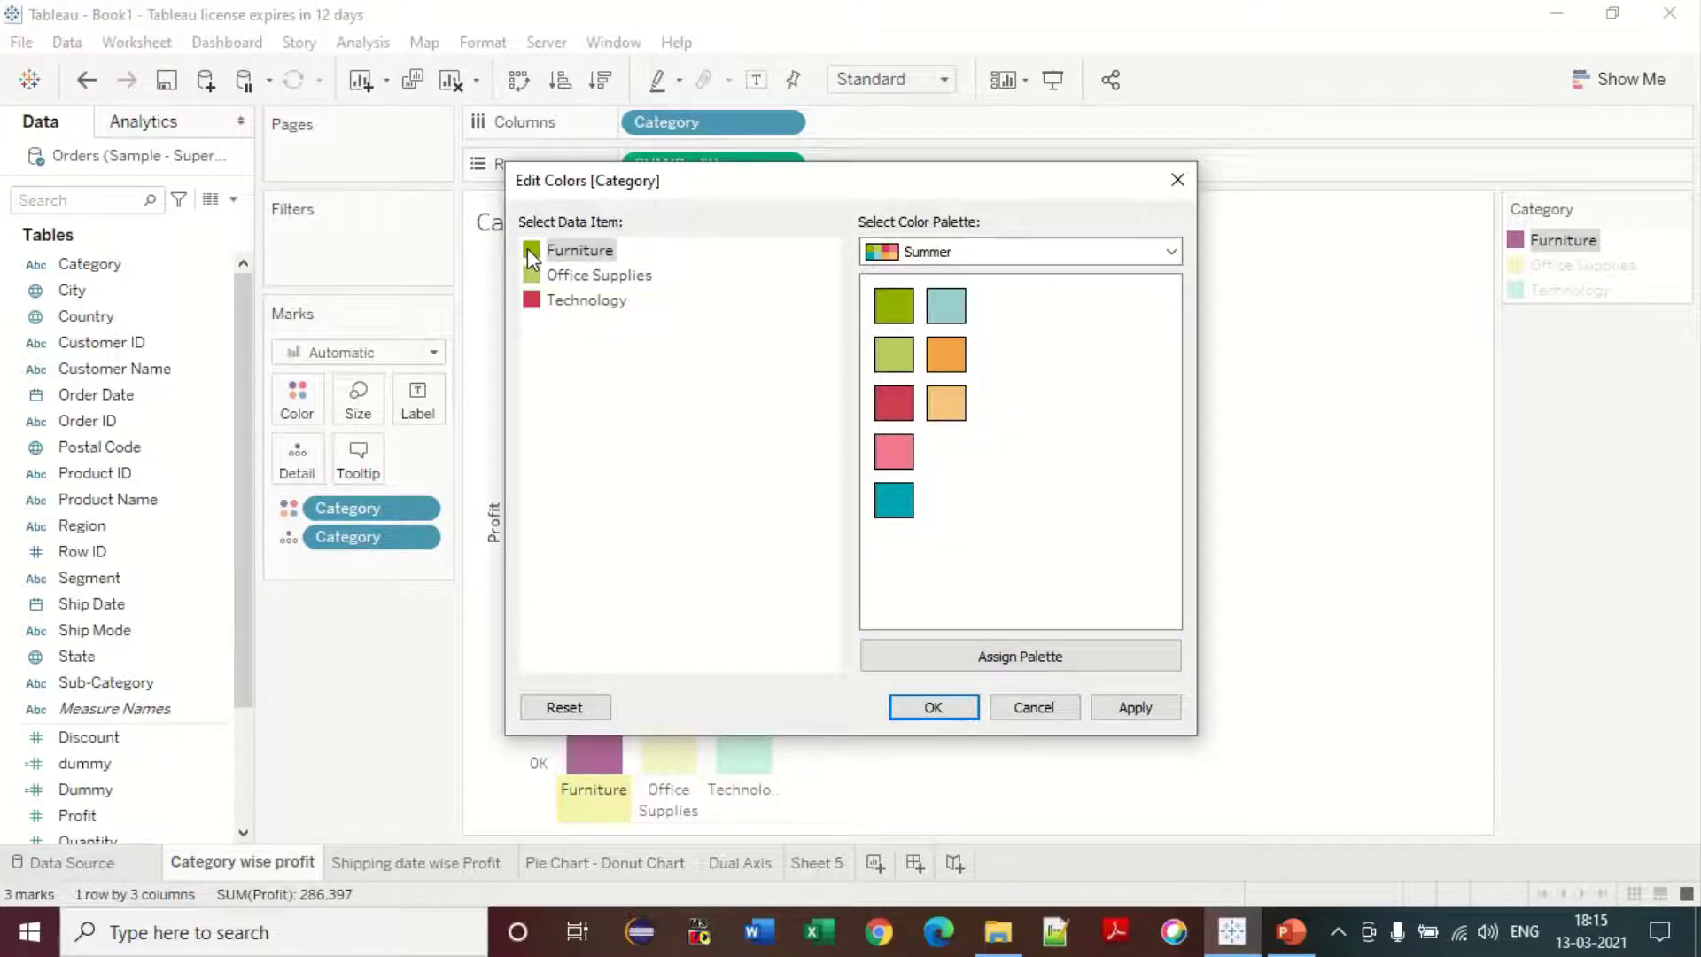
pyautogui.click(950, 302)
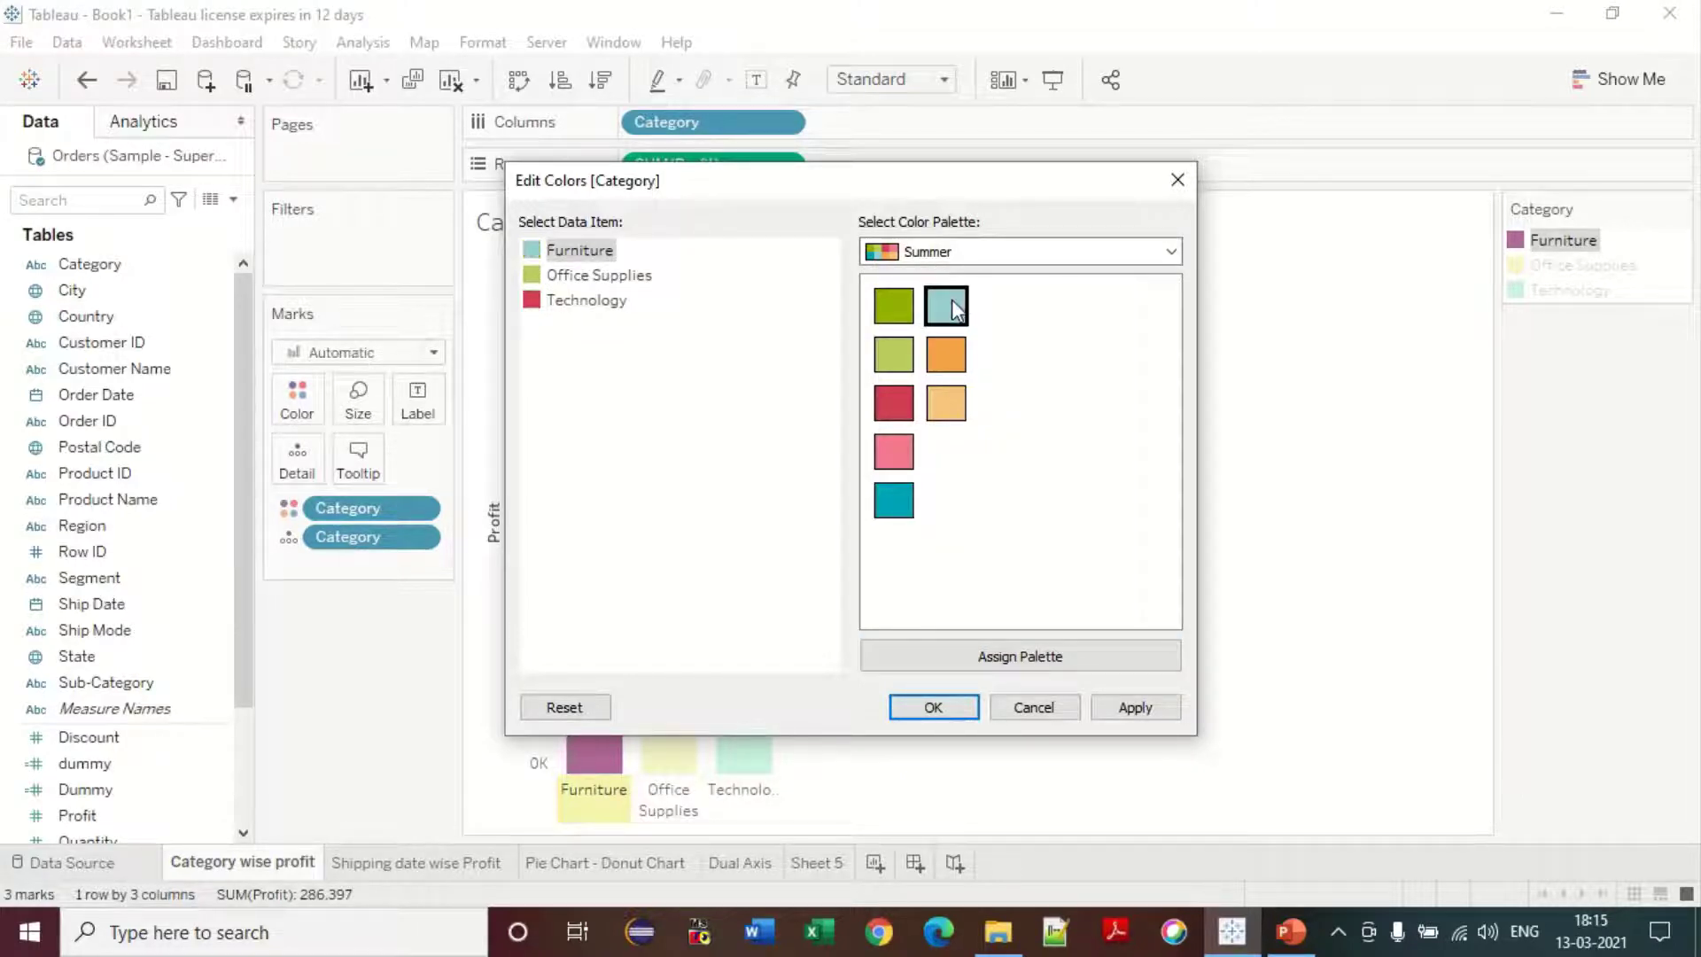
pyautogui.click(537, 279)
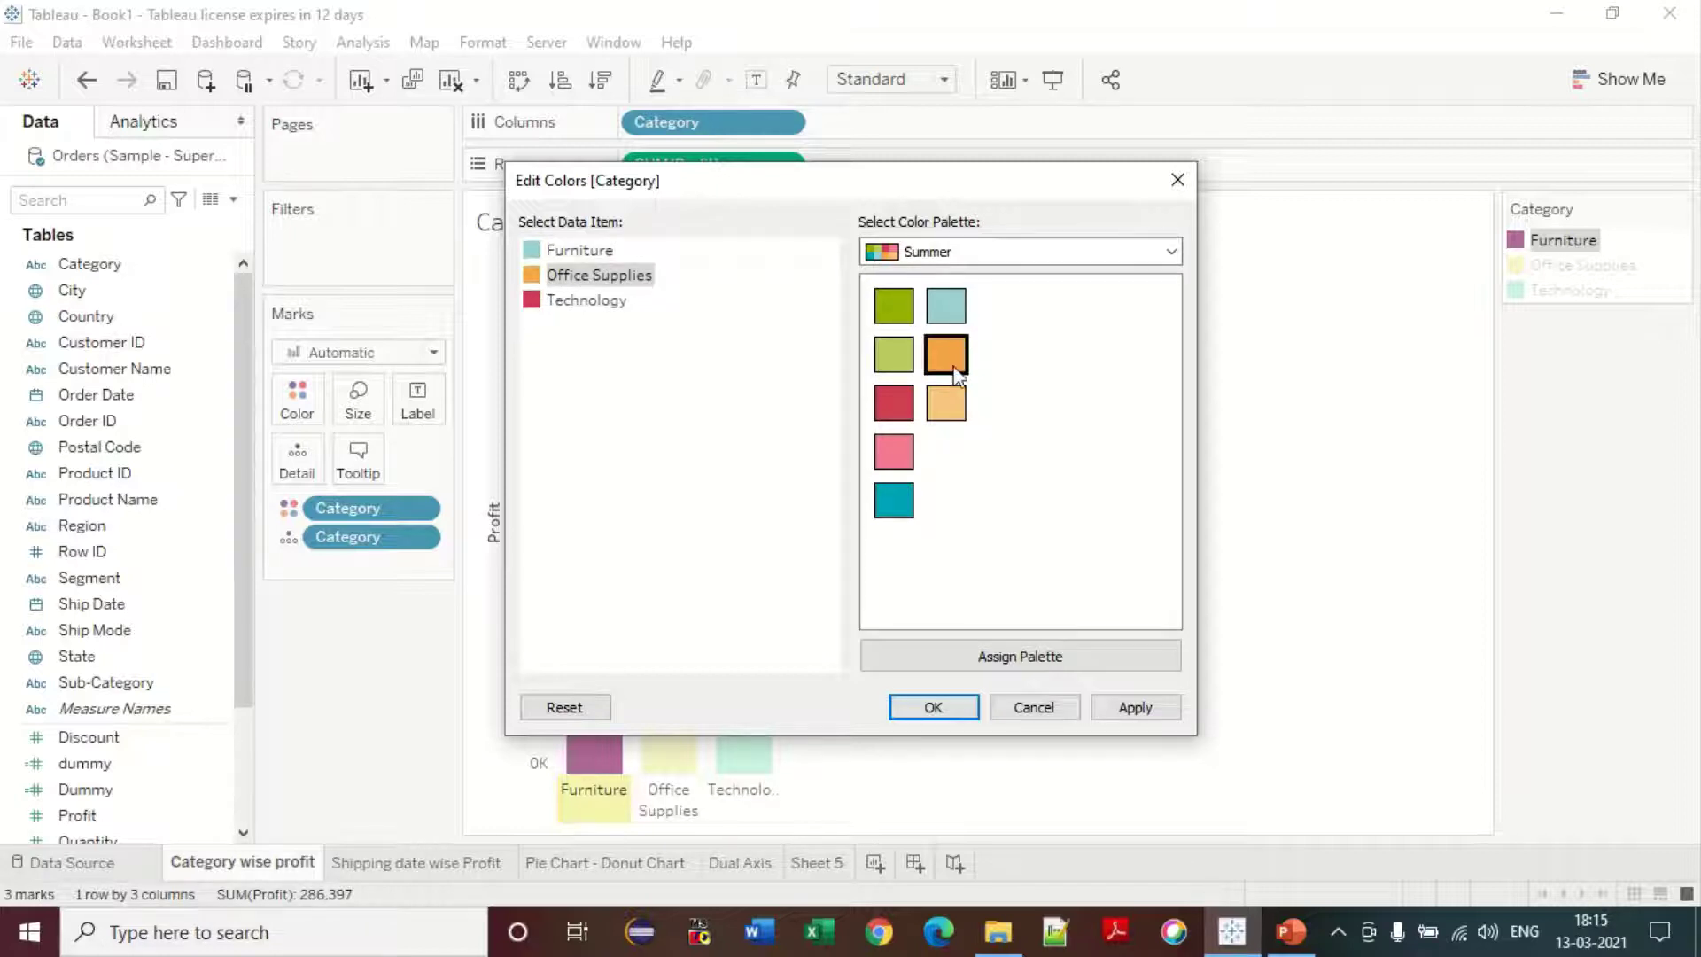
# - Set Technology to pink #FEB5A2 from the Blue-Red-Brown palette and accept the category colors
pyautogui.click(536, 302)
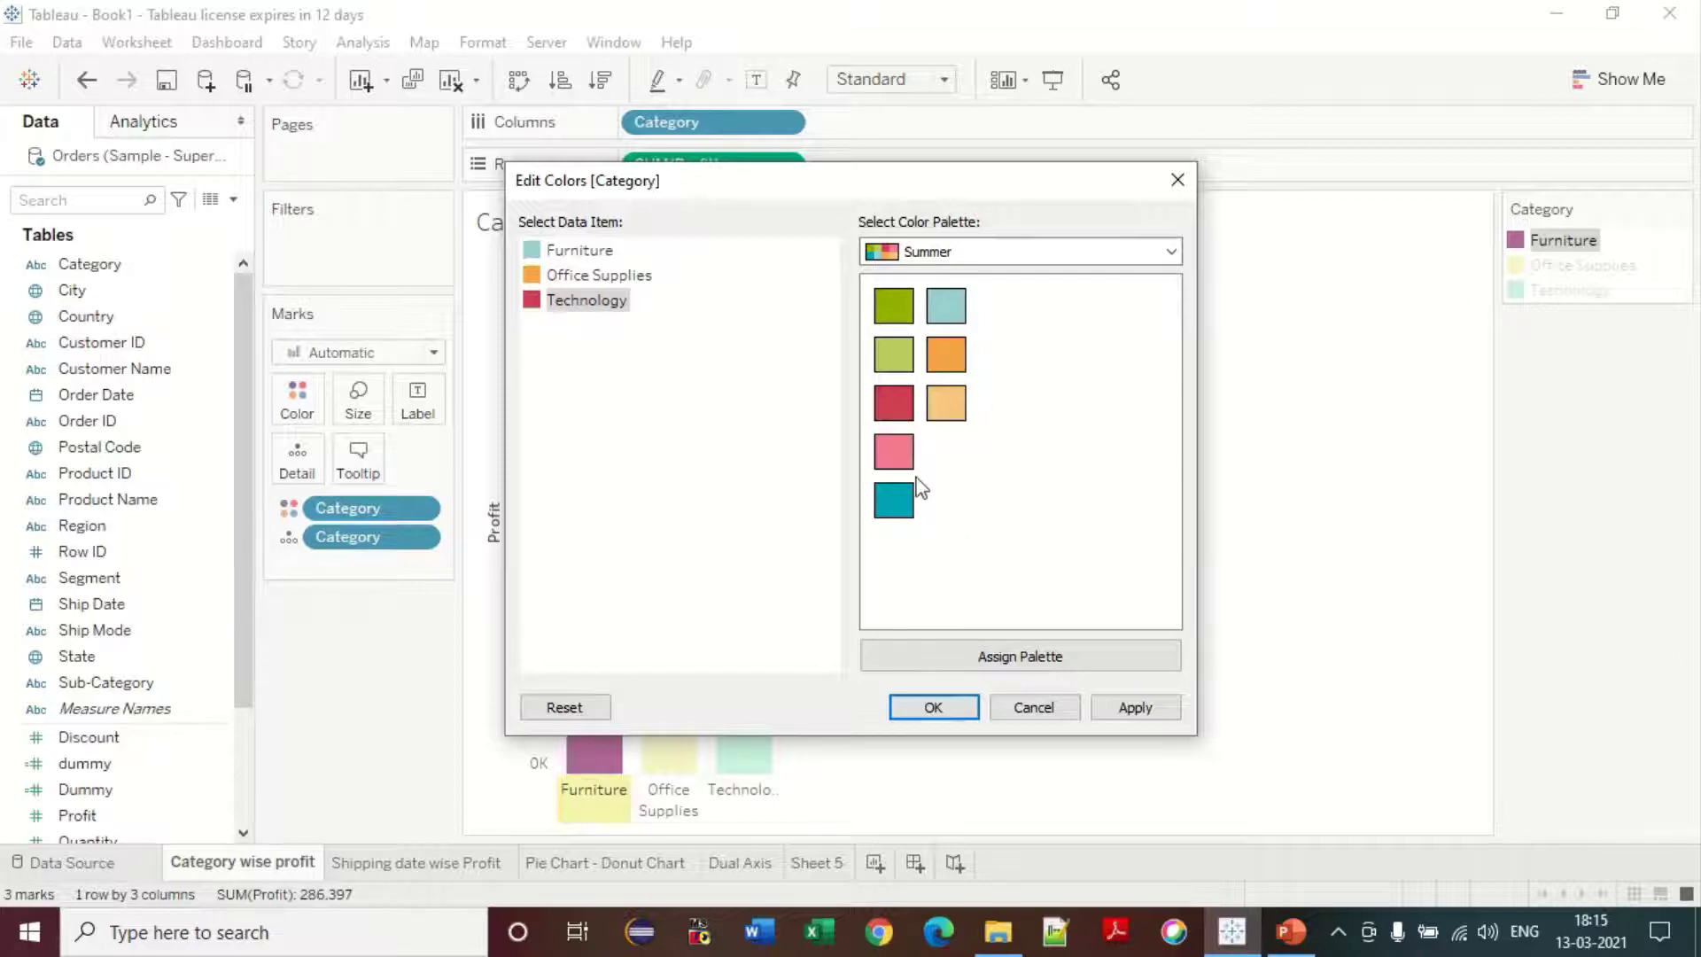
pyautogui.click(1060, 254)
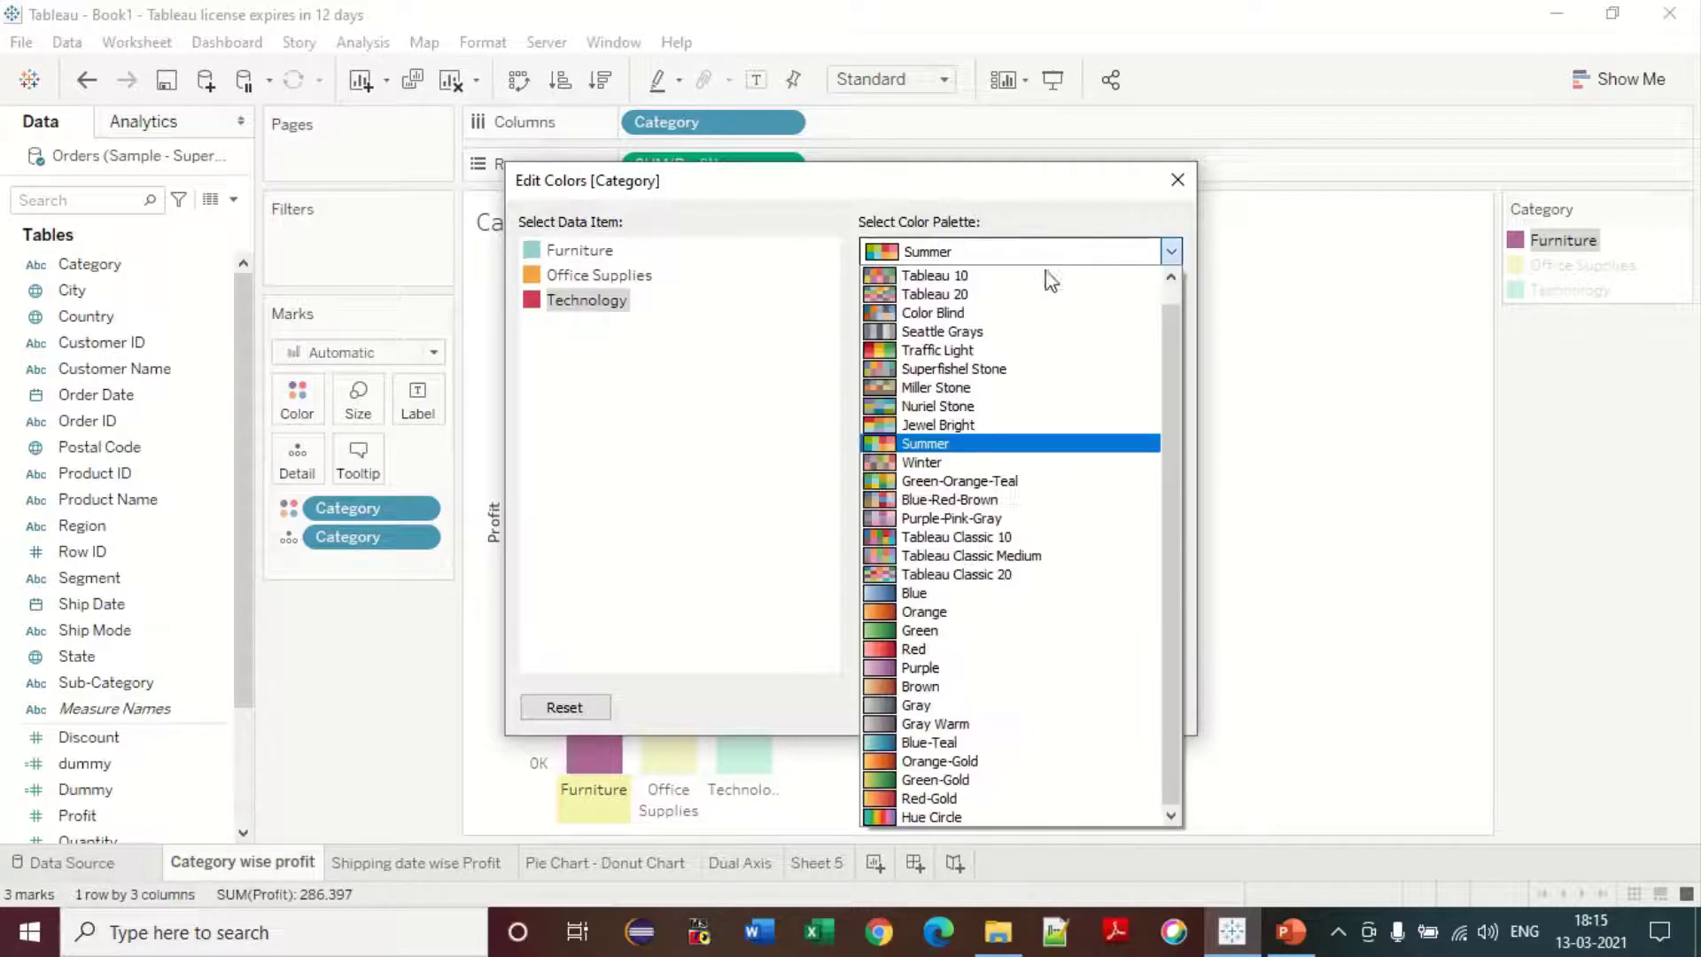
pyautogui.click(974, 501)
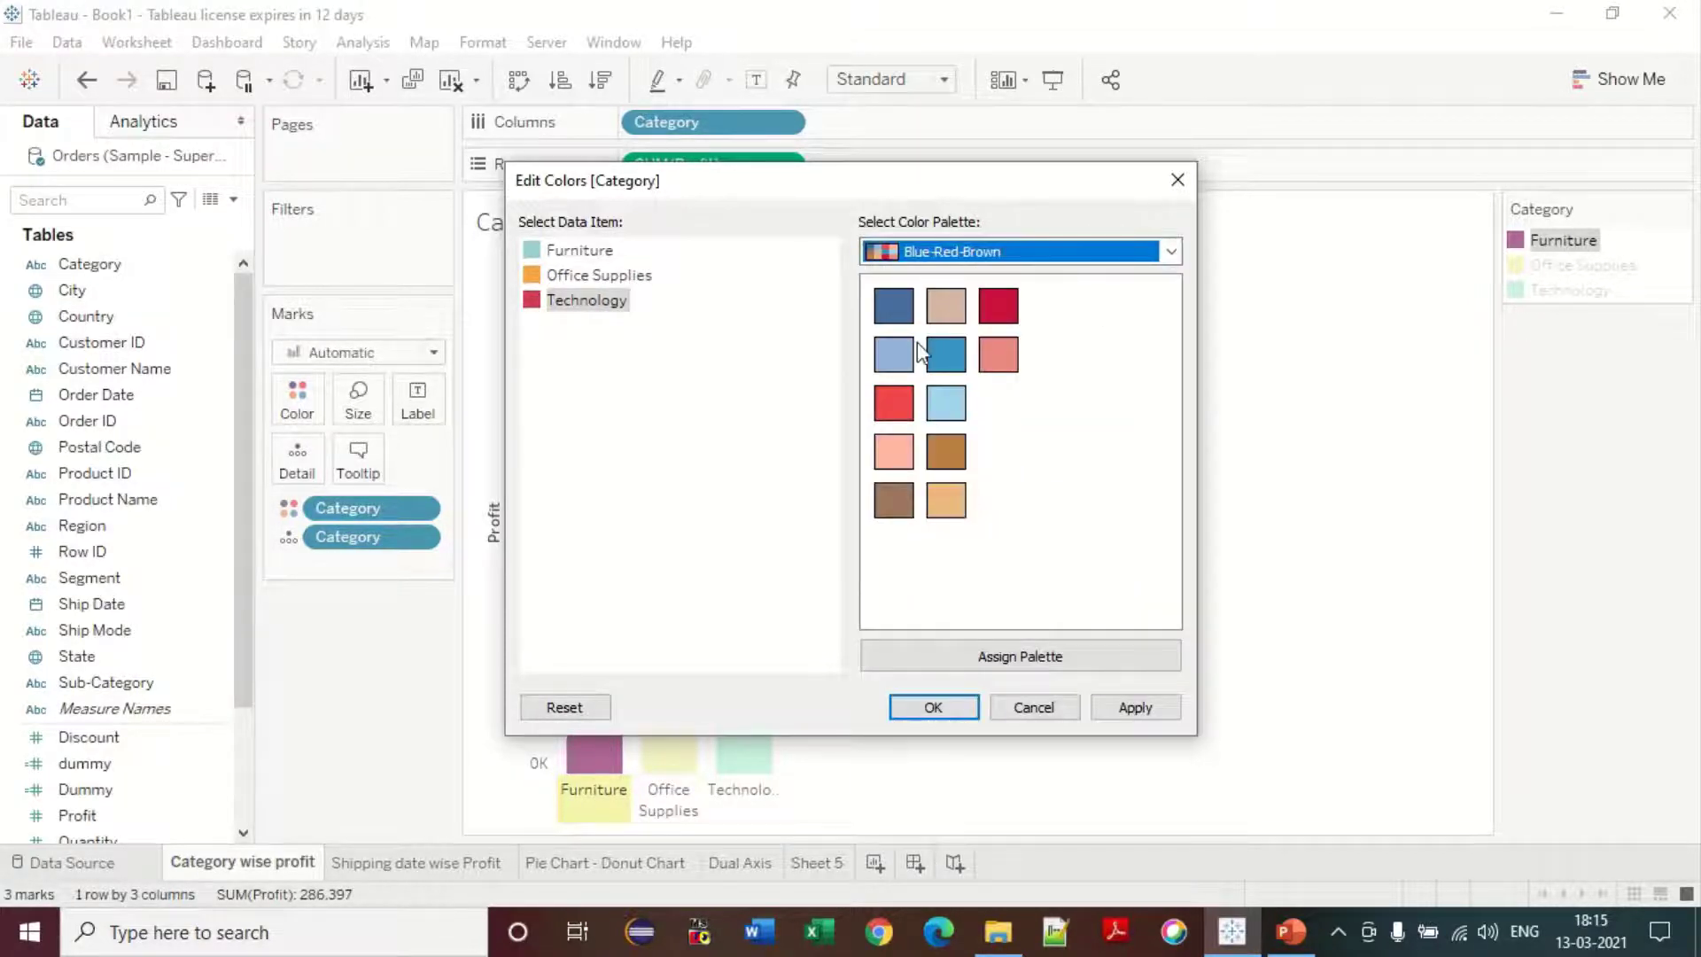
pyautogui.click(897, 452)
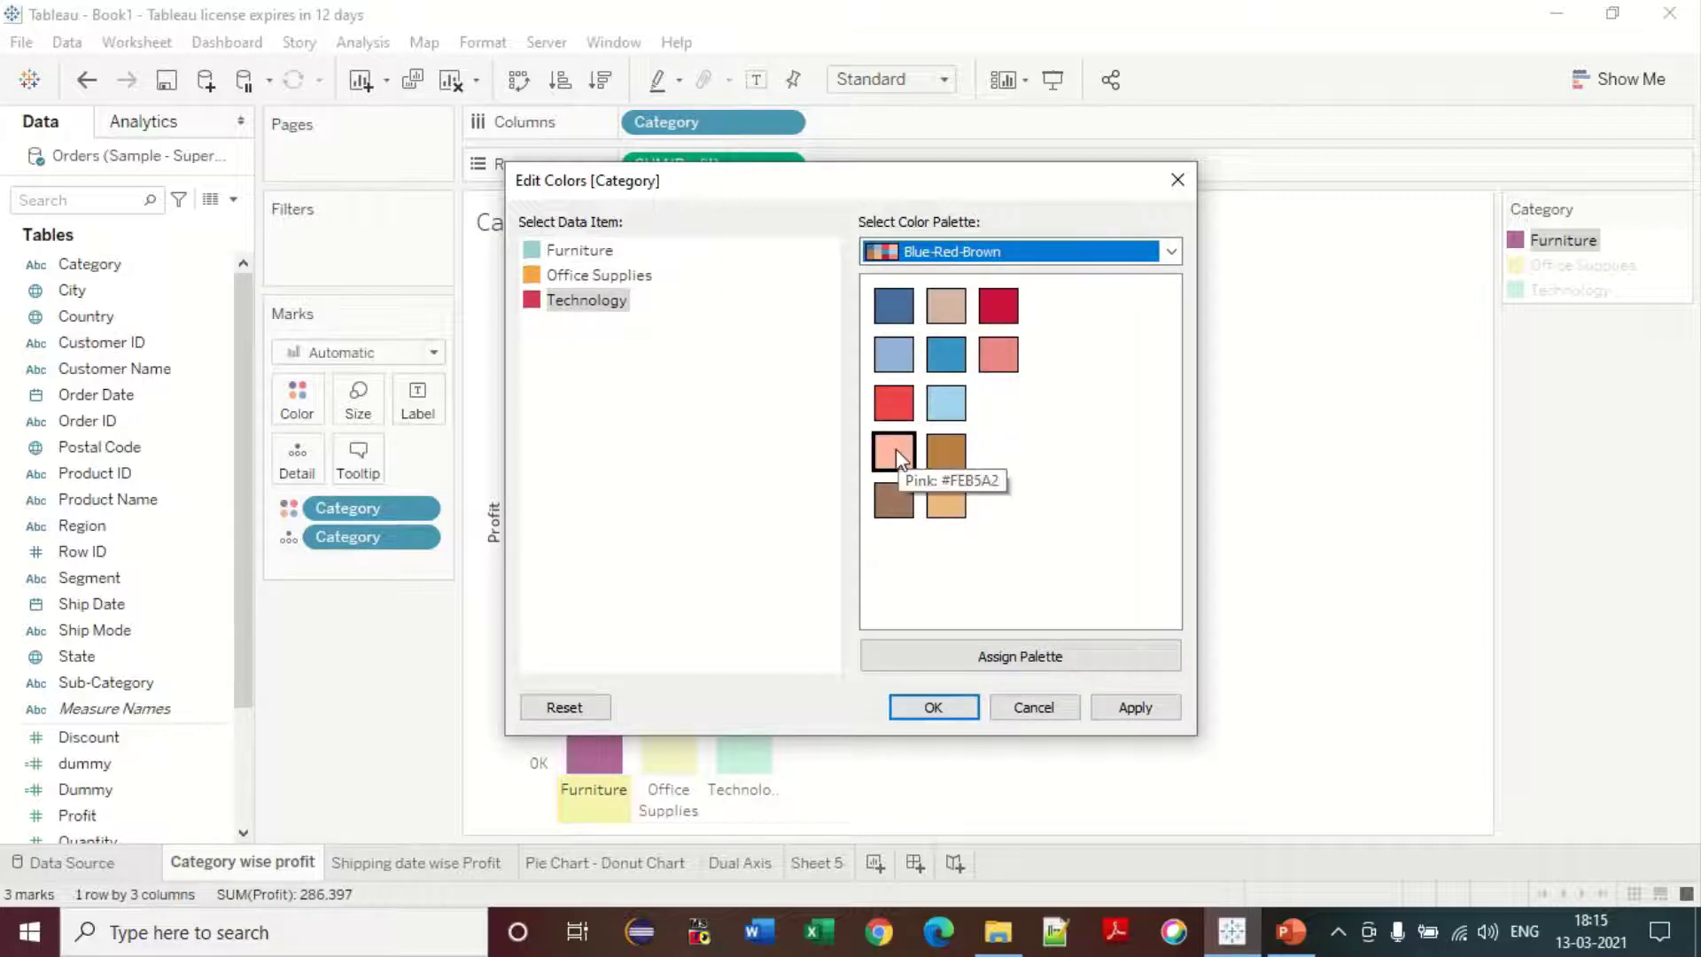
pyautogui.click(895, 448)
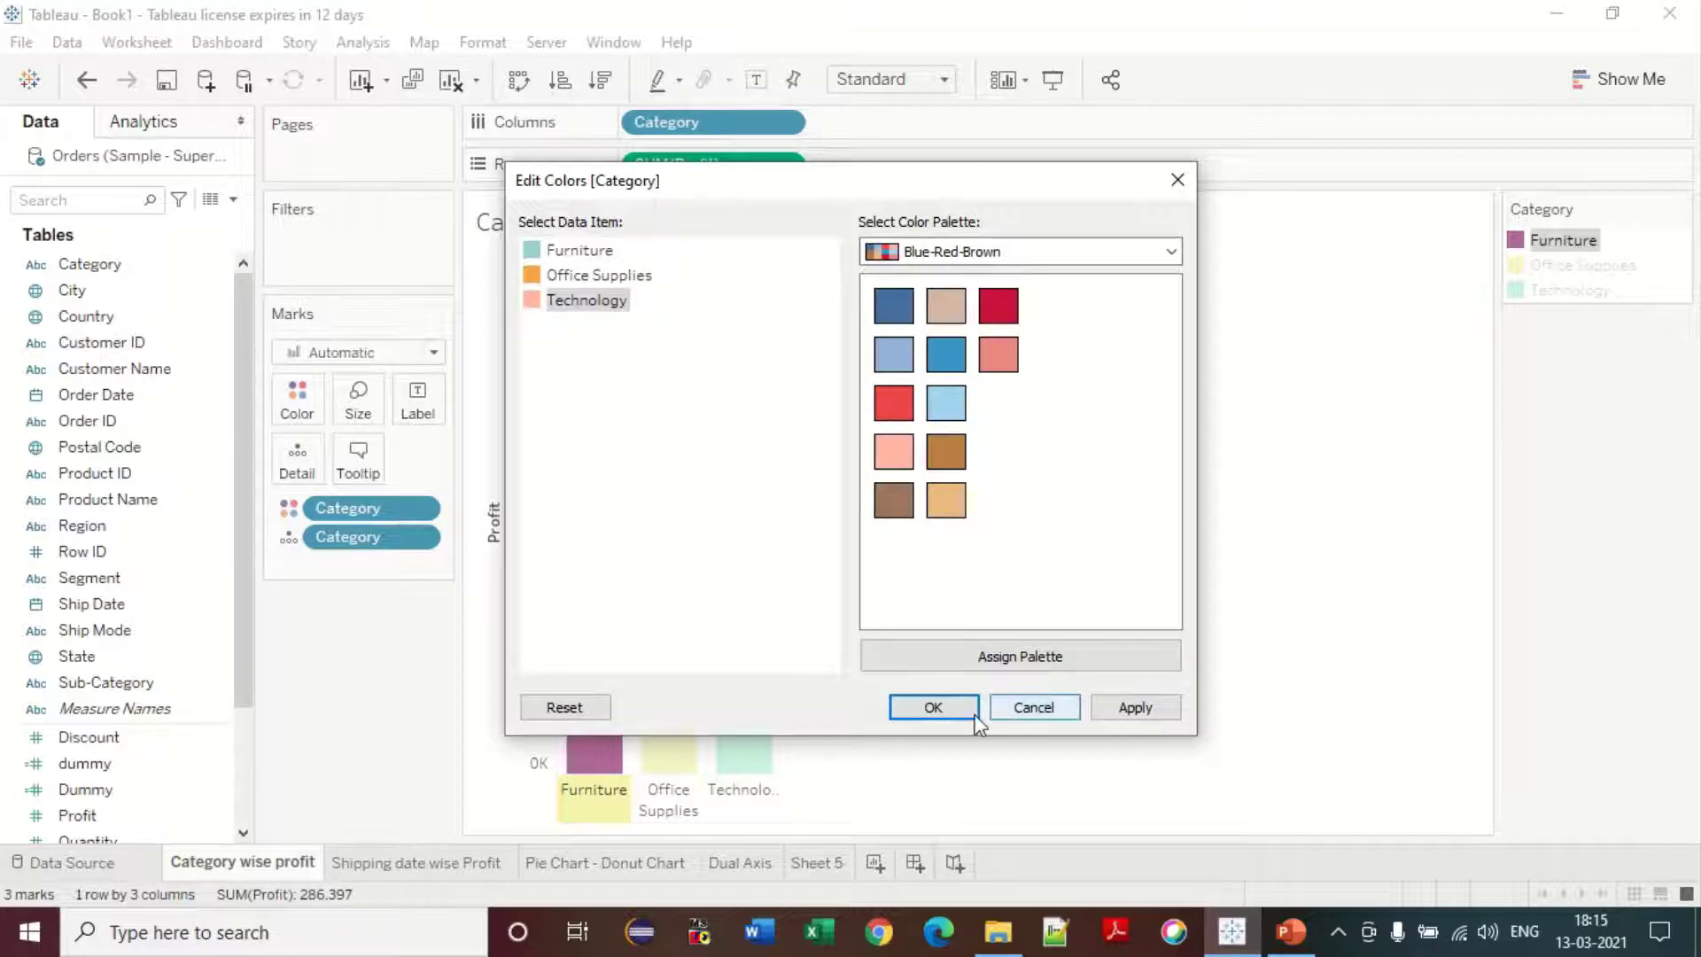
pyautogui.click(937, 709)
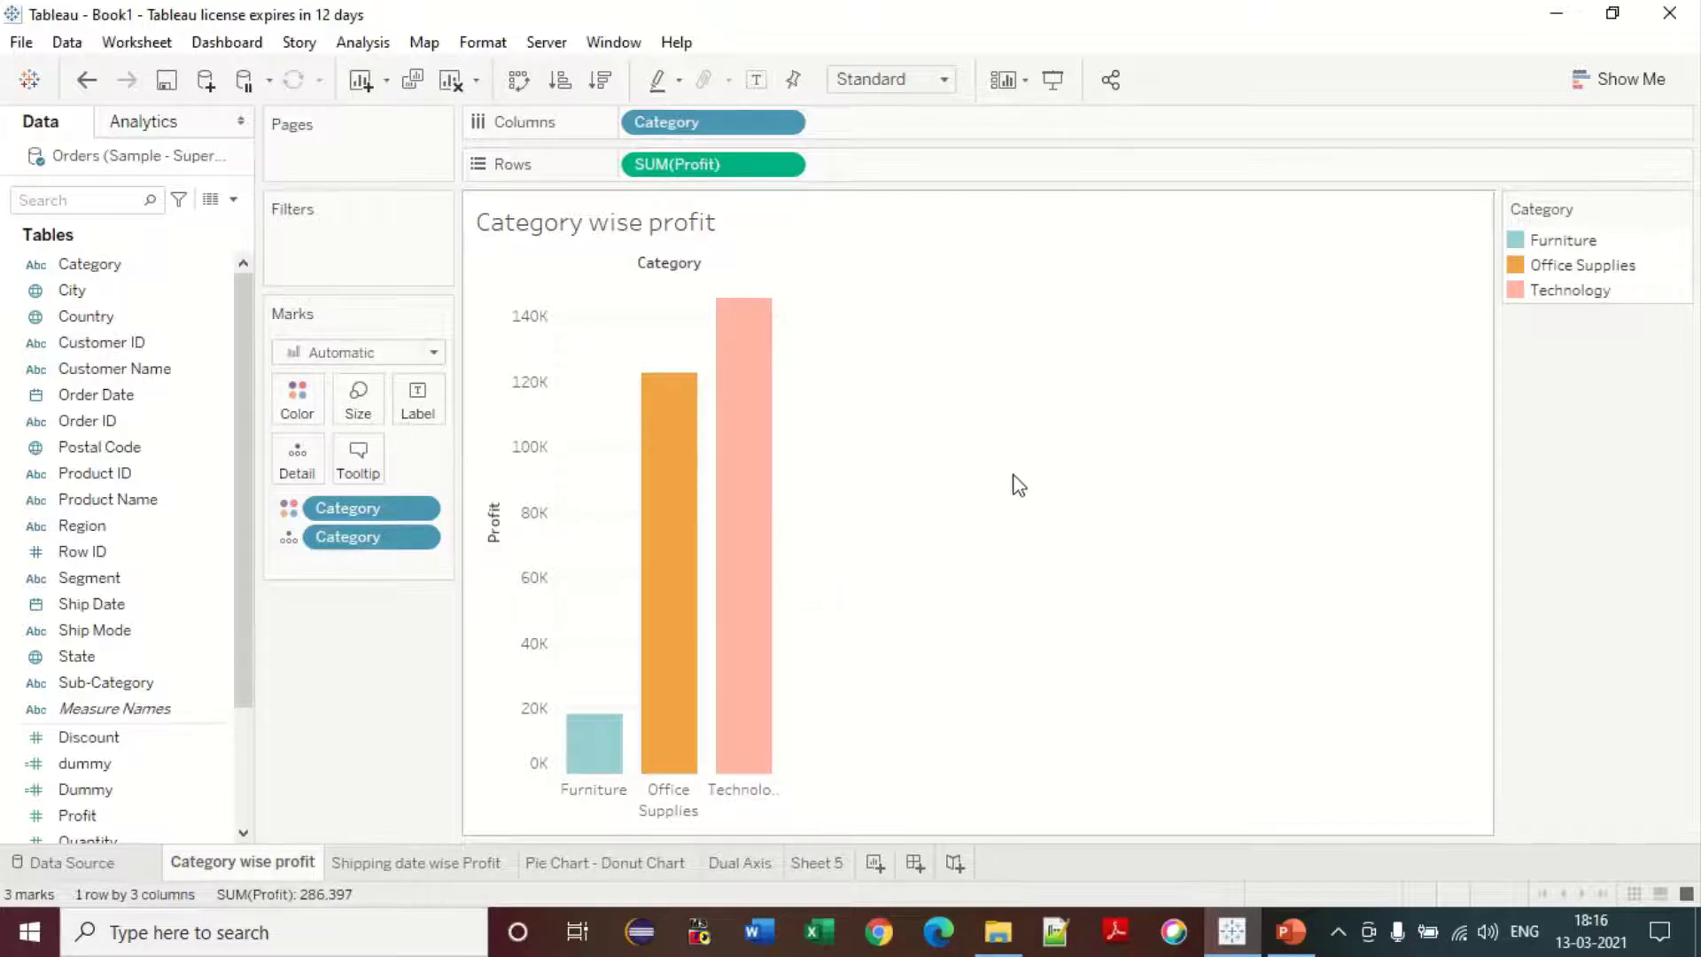
# - Show mark labels with the profit values on the bars
pyautogui.click(418, 405)
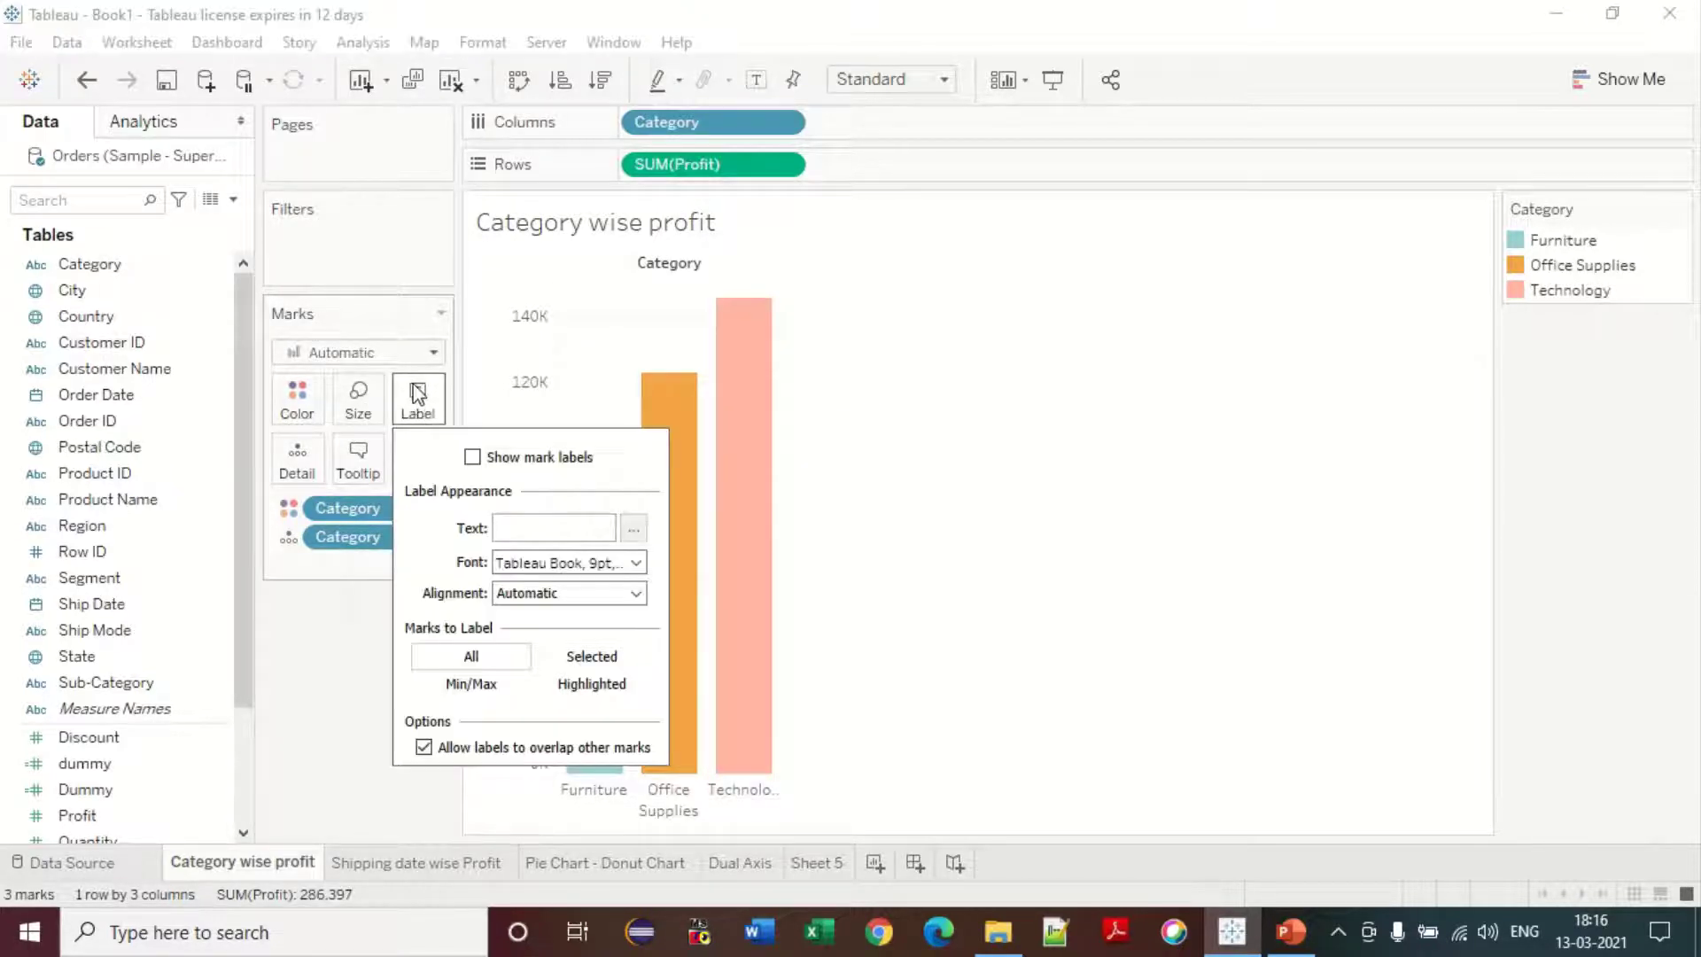
pyautogui.click(472, 458)
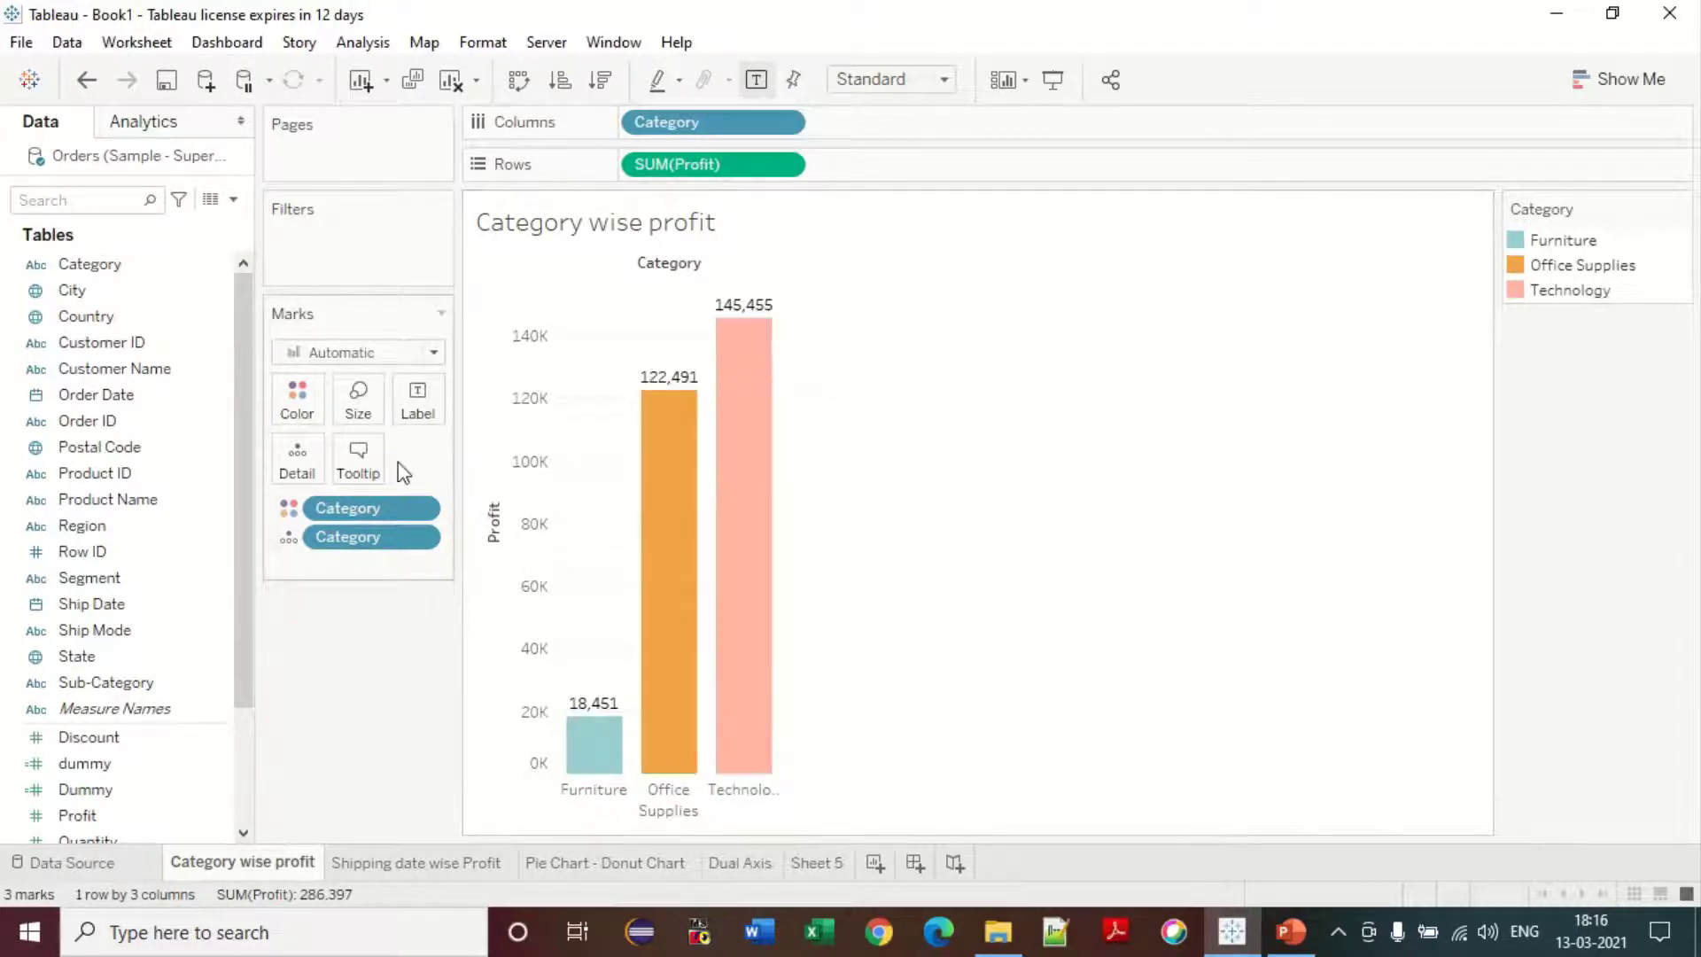
# - Set the vertical alignment of the mark labels to Middle
pyautogui.click(421, 403)
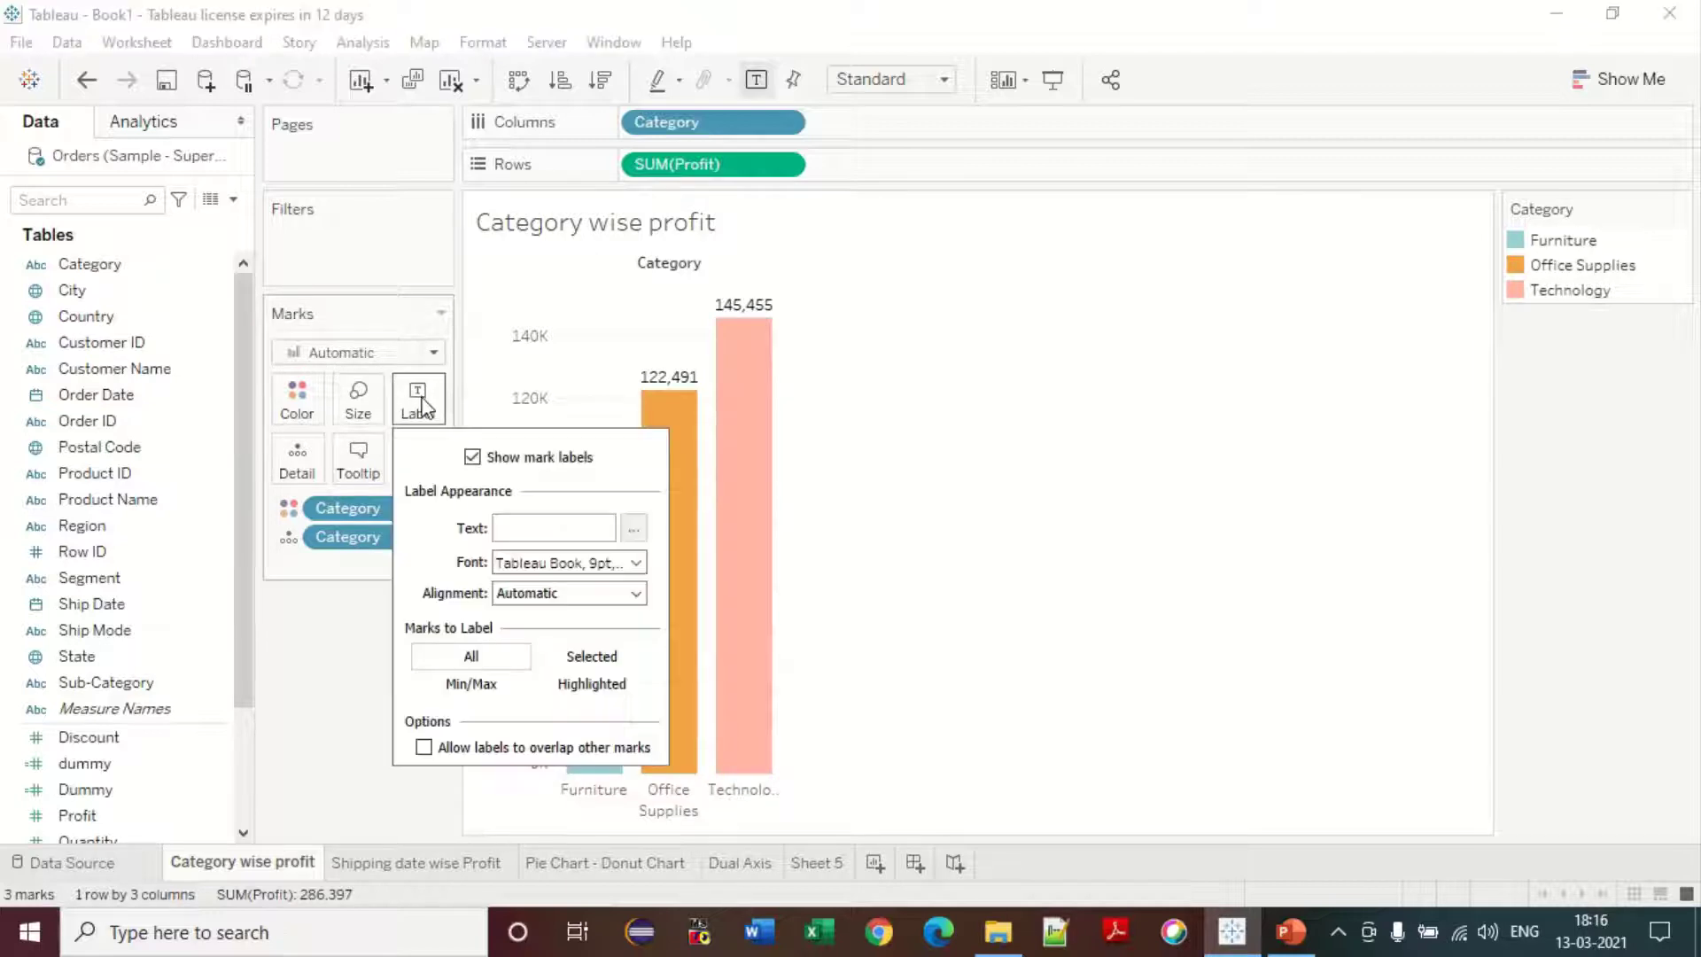
pyautogui.click(636, 595)
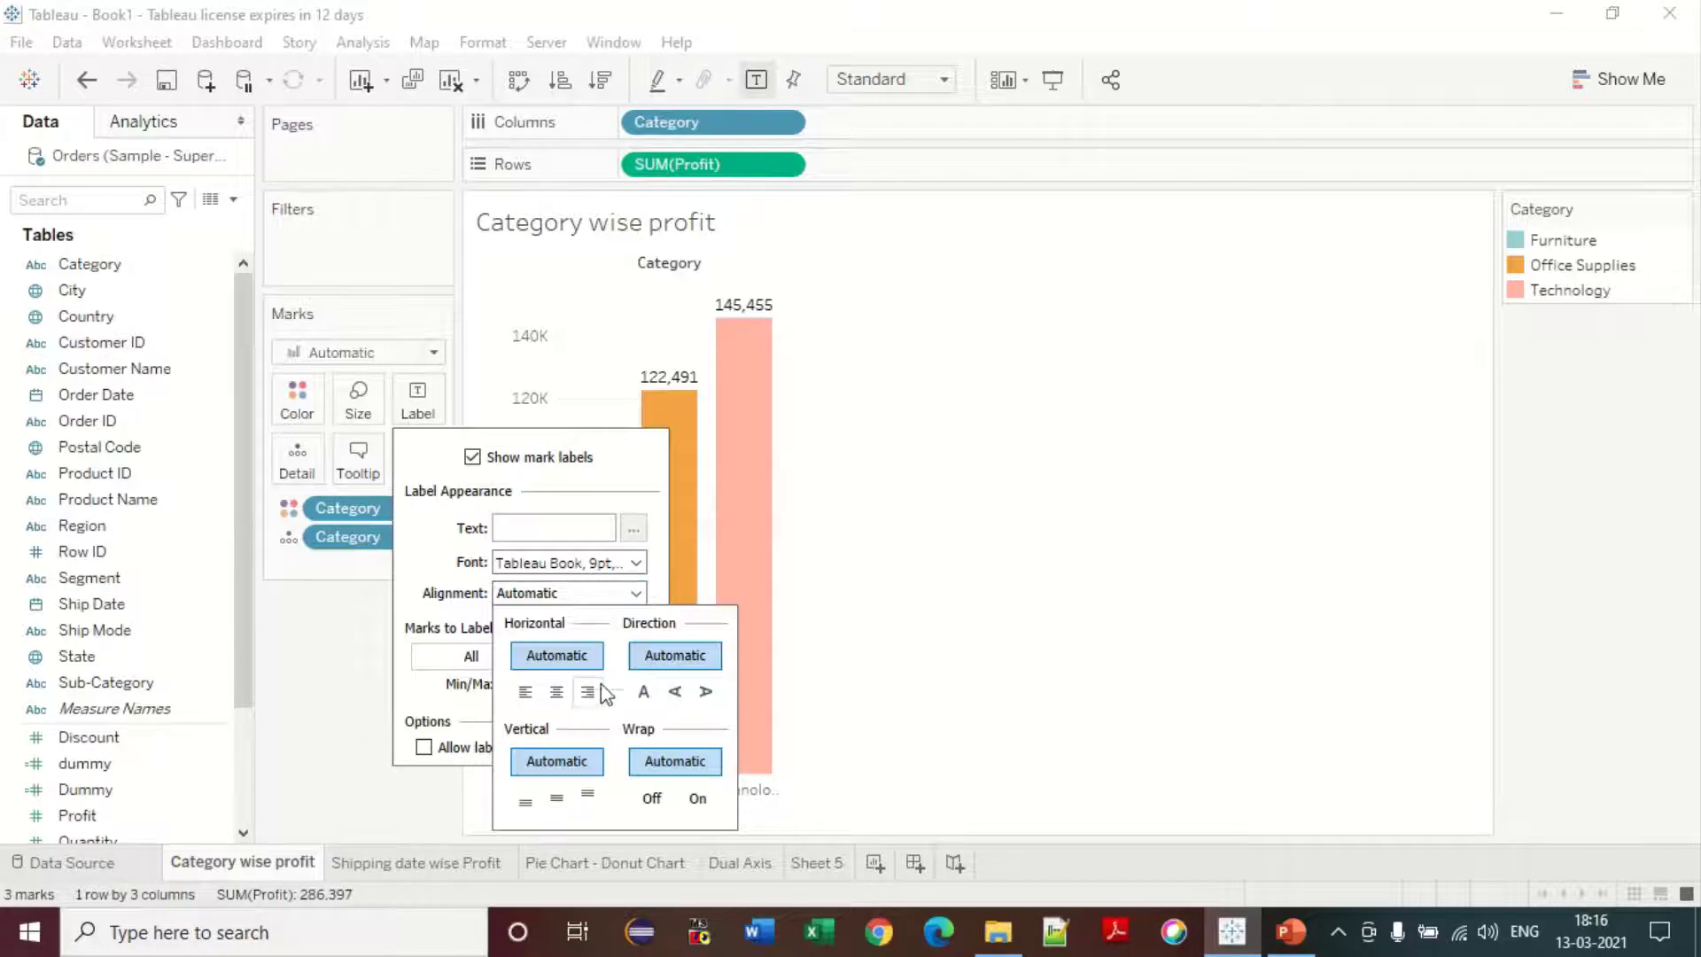
pyautogui.click(557, 800)
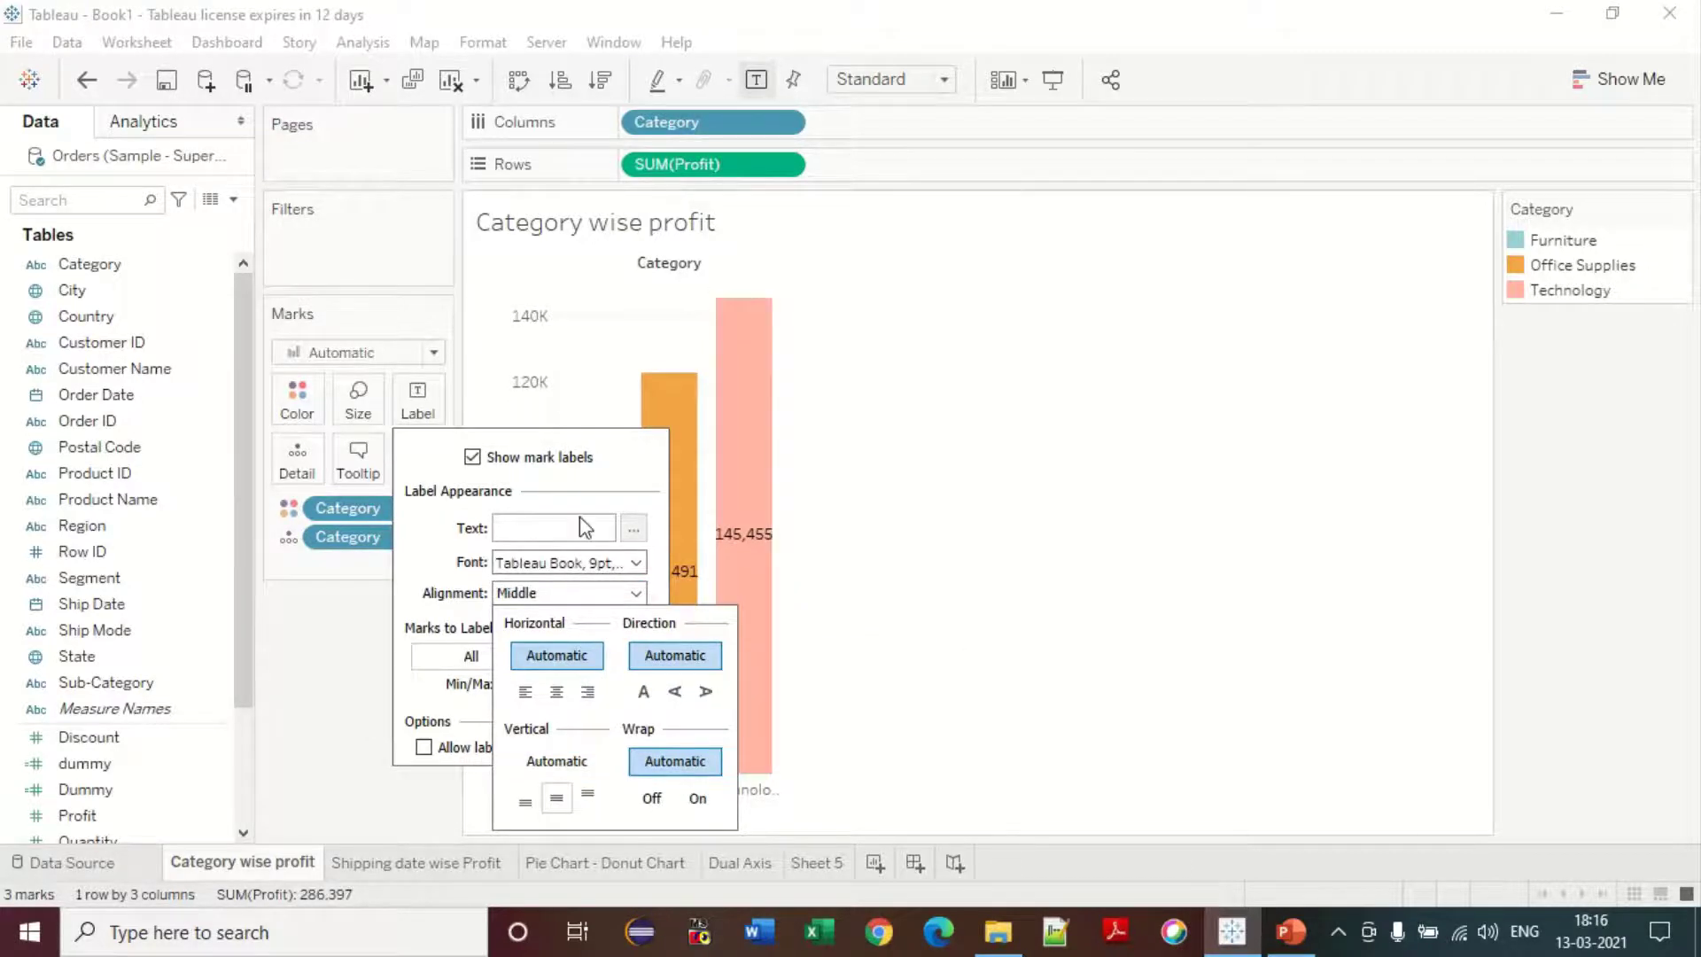
pyautogui.click(873, 549)
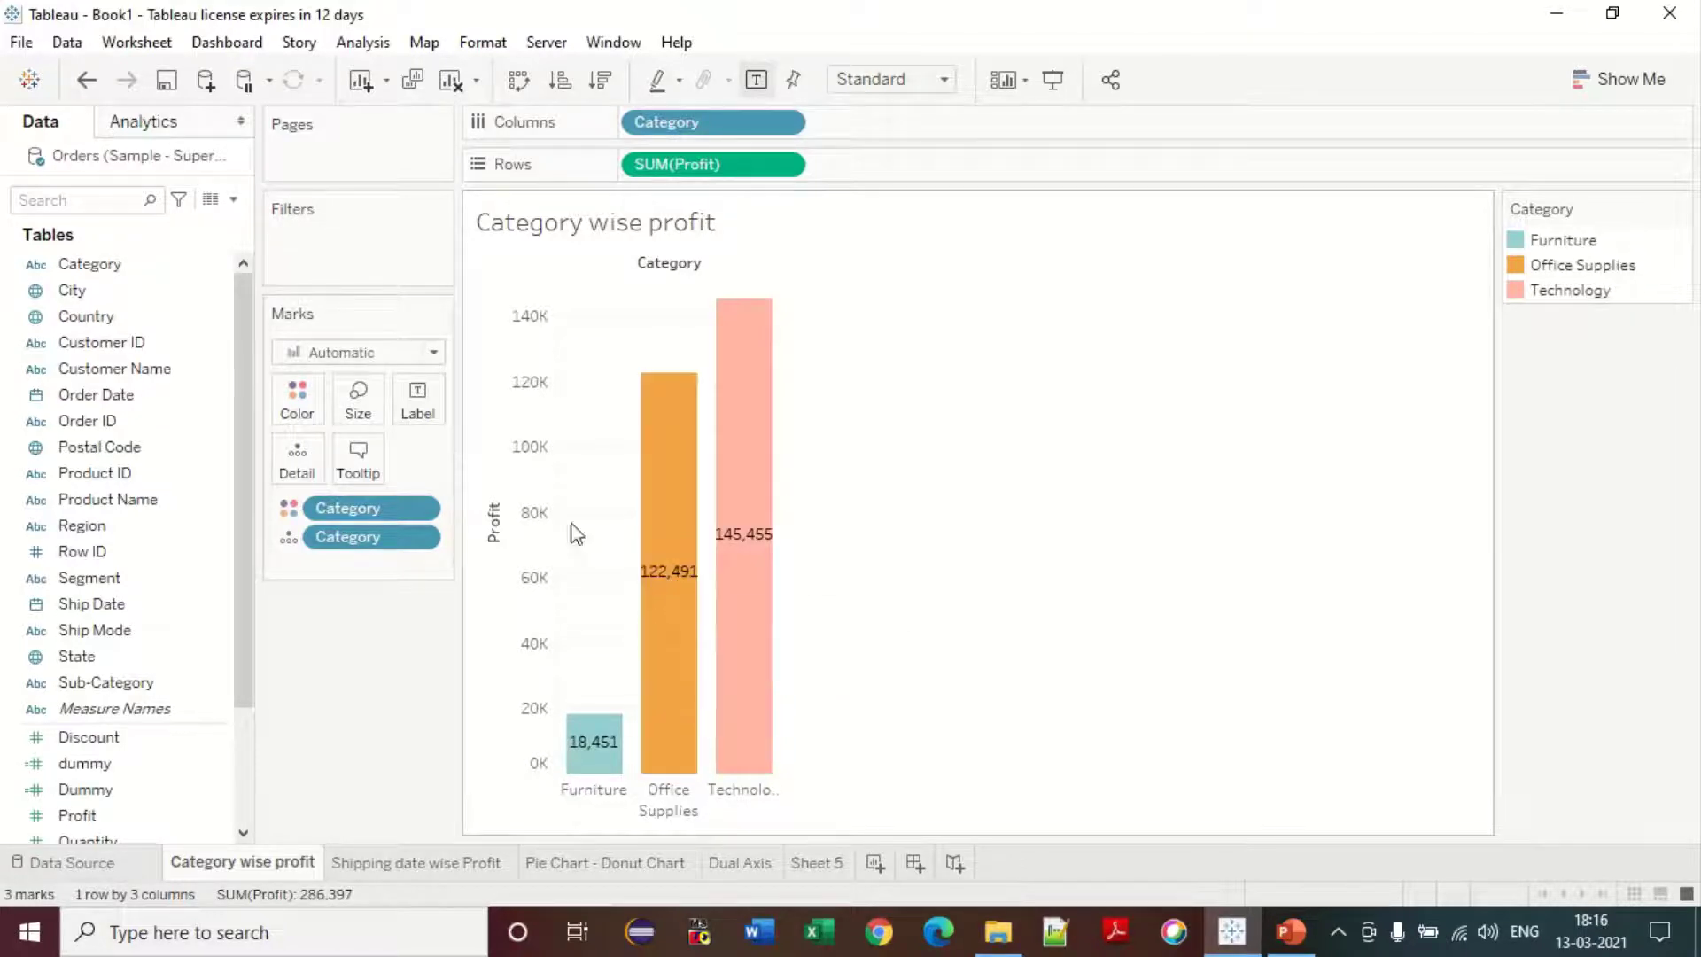
# - Center the mark labels horizontally and rotate their text direction so the values read downward along the bars
pyautogui.click(436, 406)
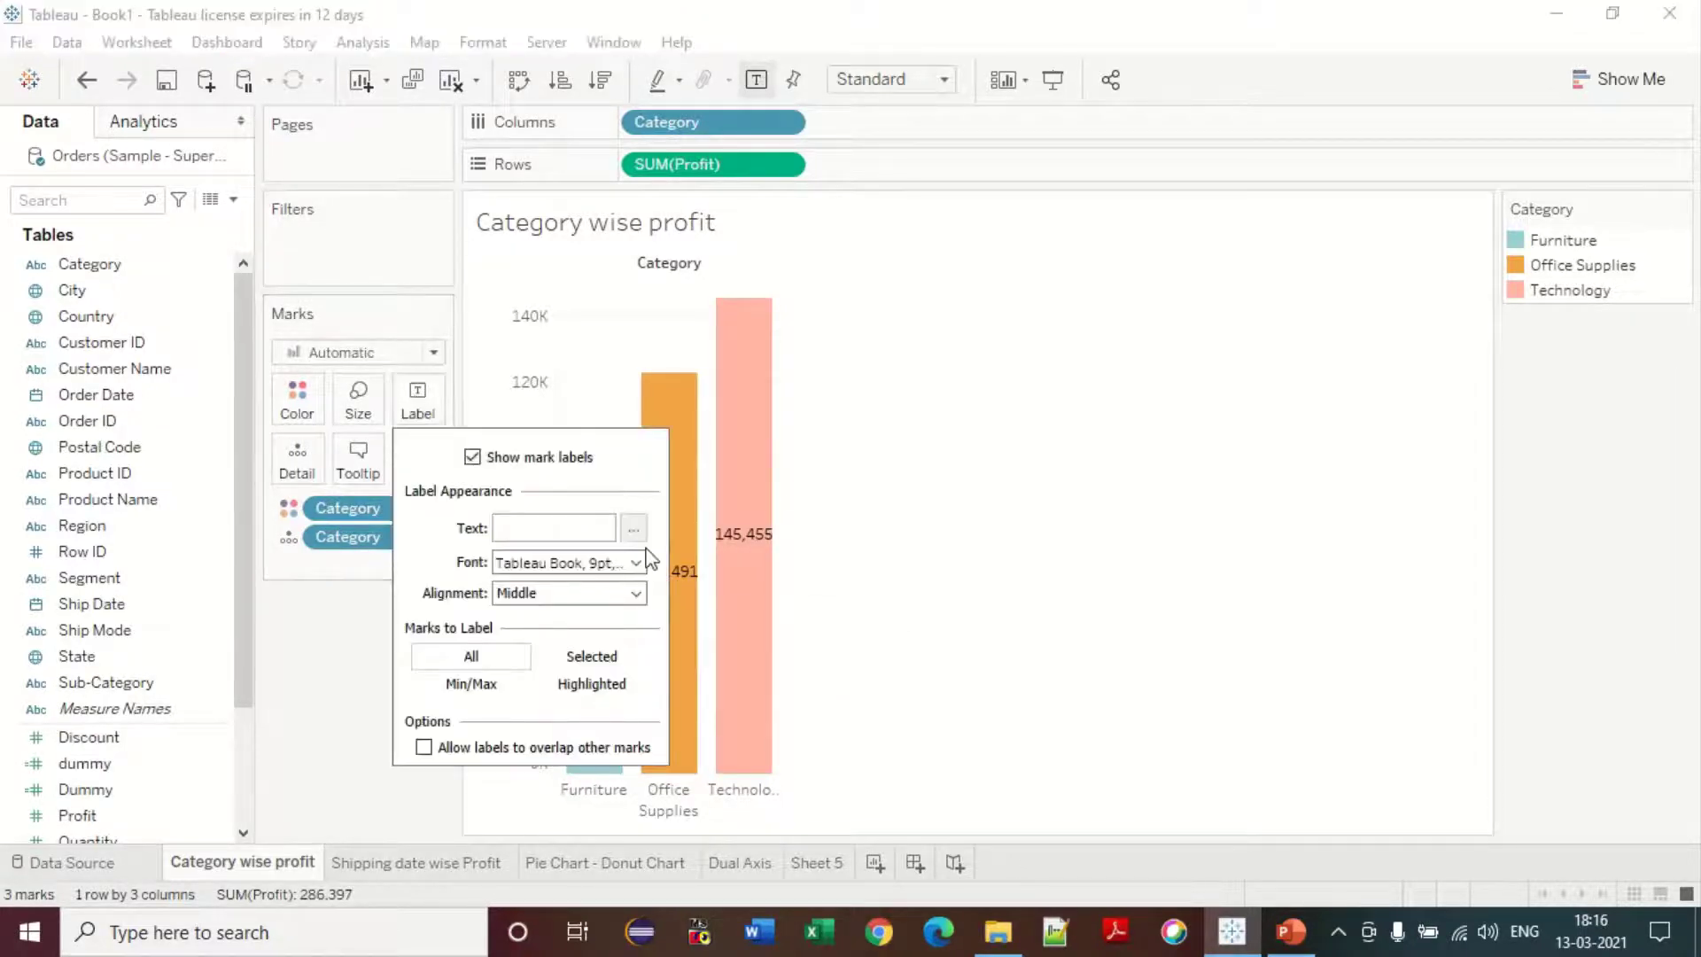
pyautogui.click(635, 595)
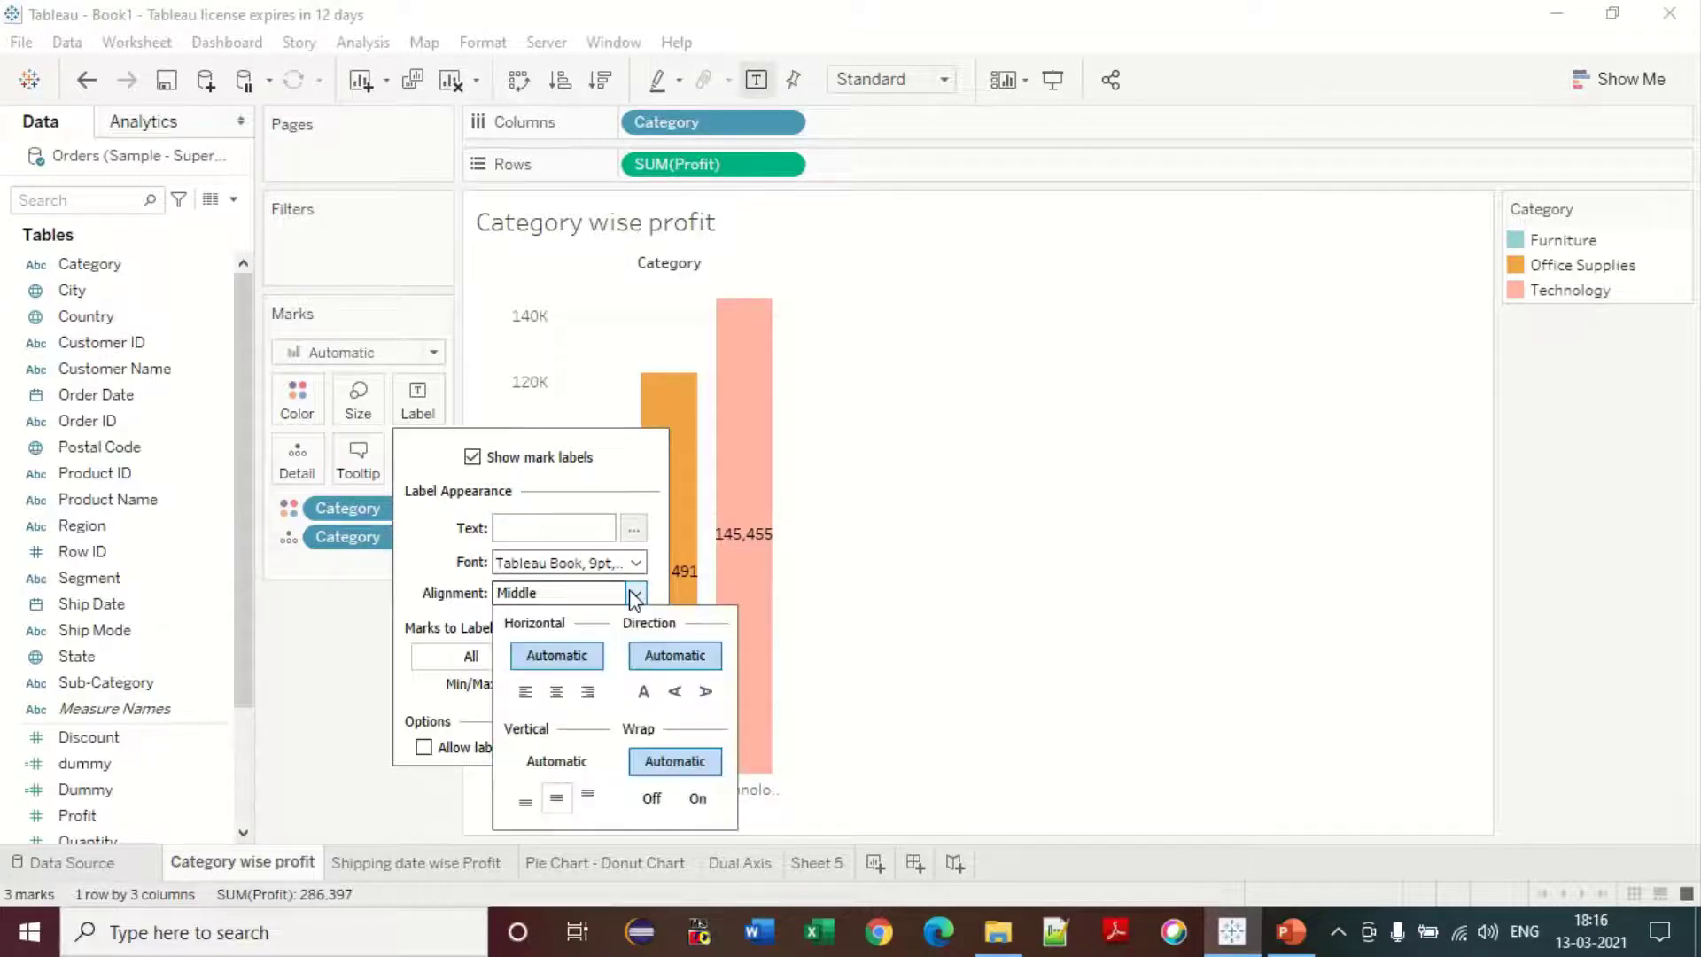
pyautogui.click(590, 693)
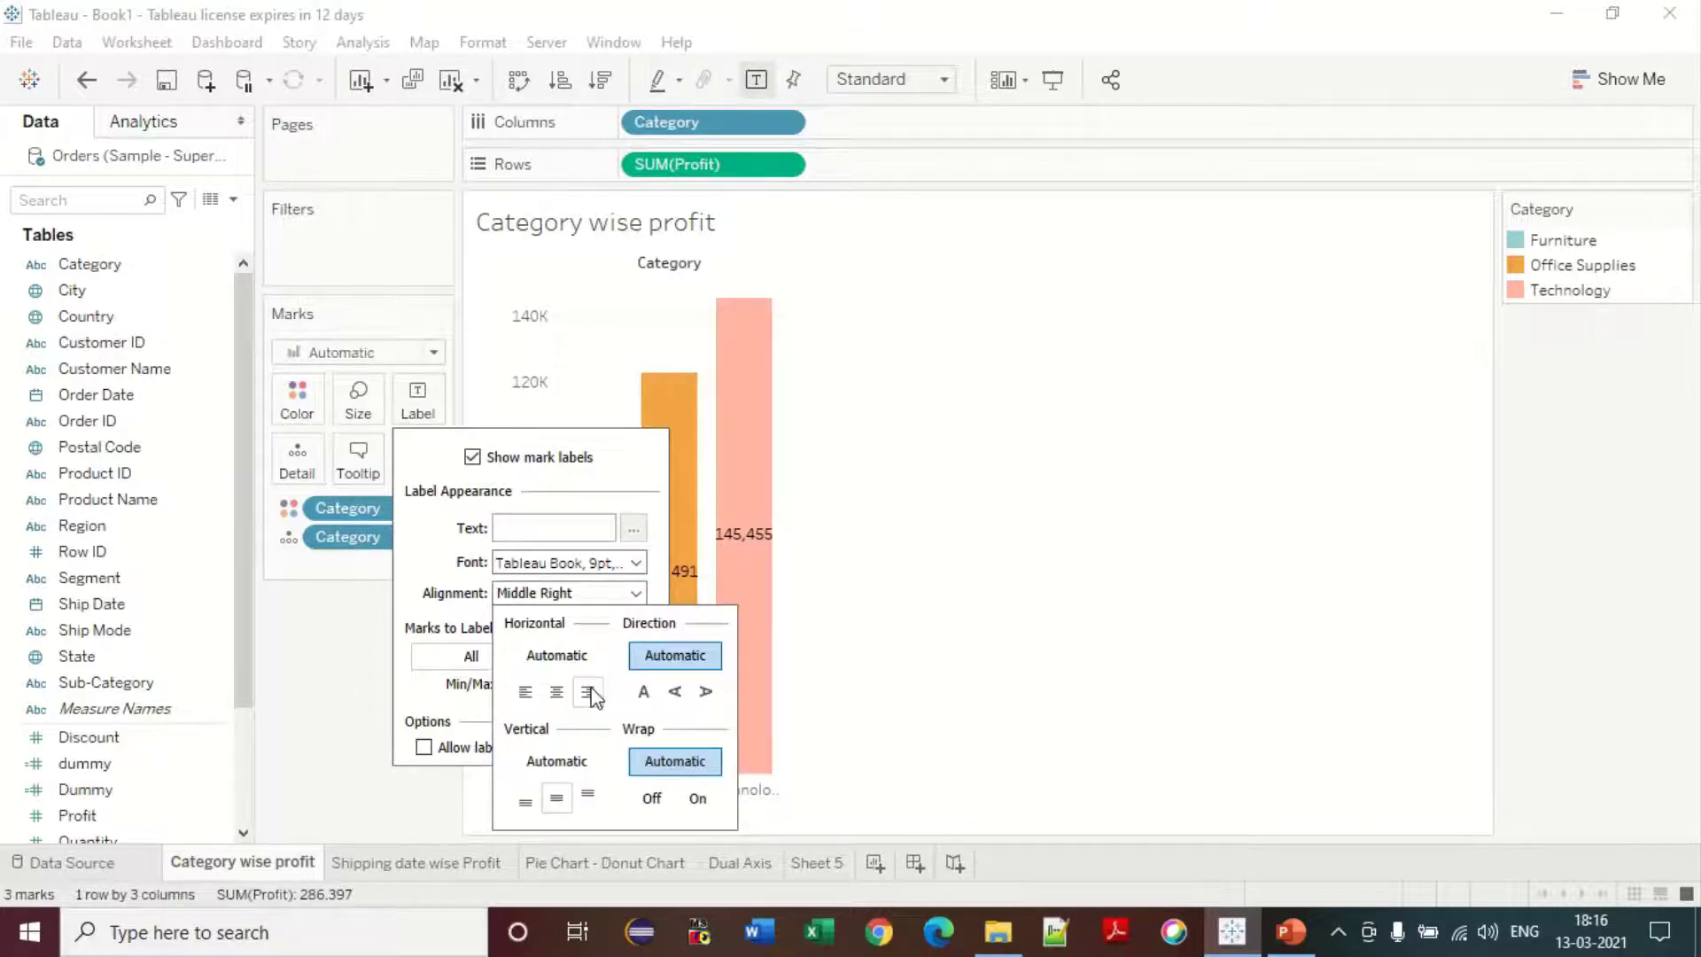
pyautogui.click(556, 692)
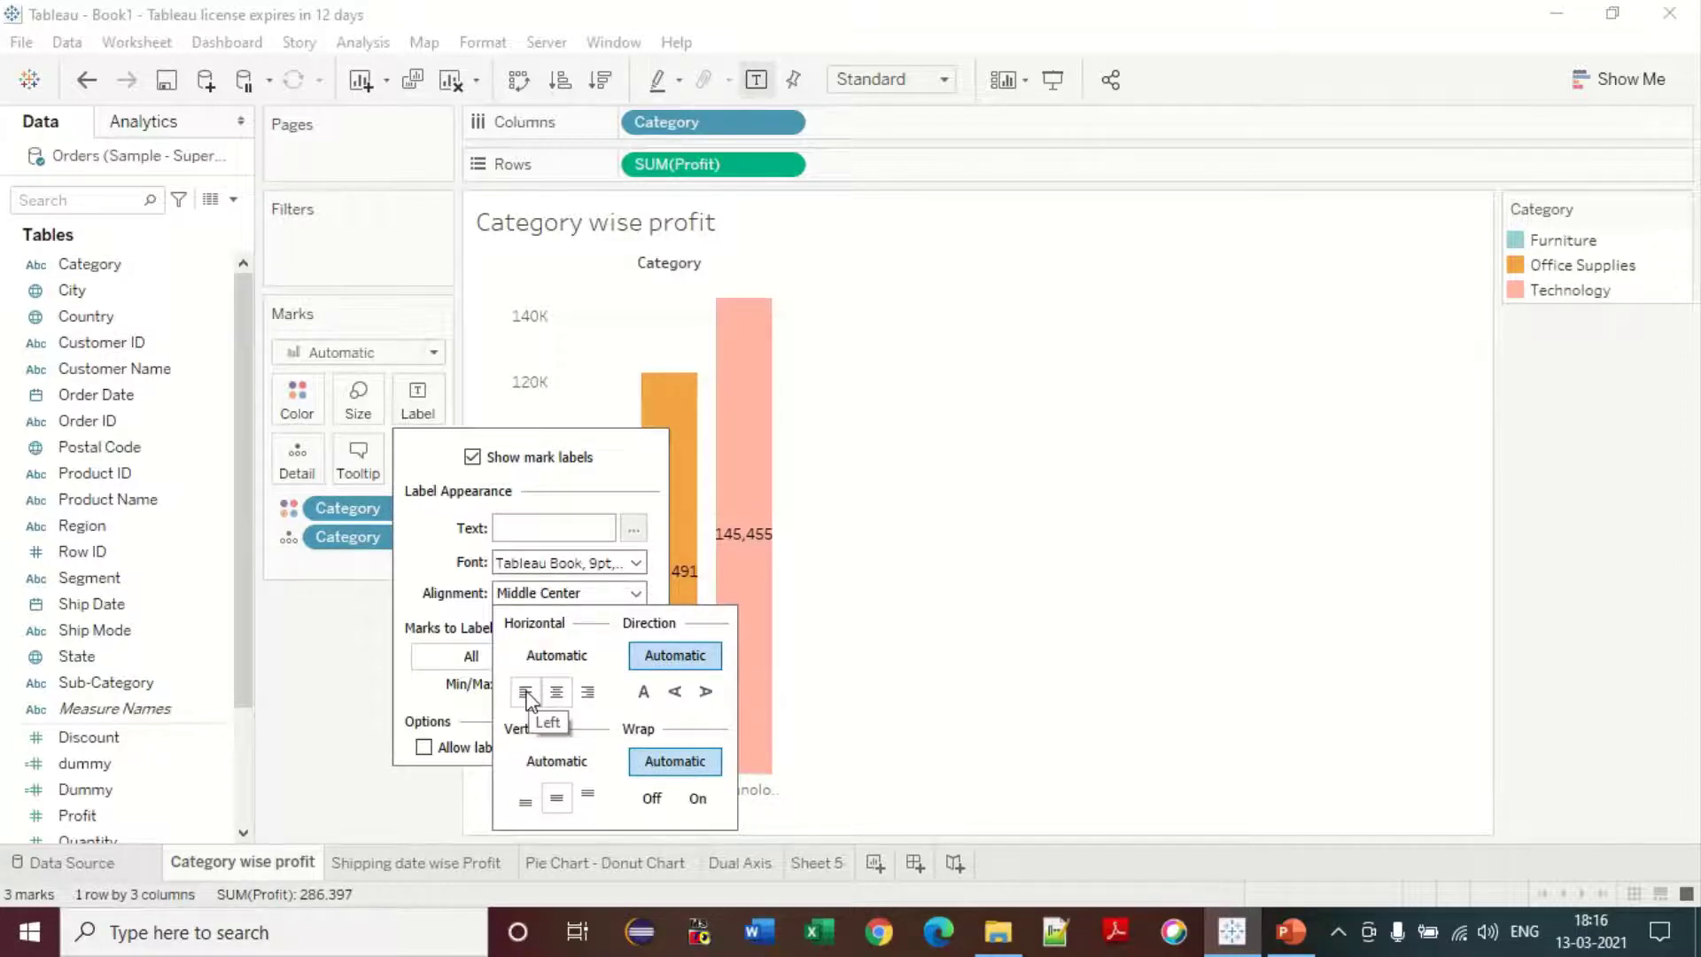
pyautogui.click(706, 695)
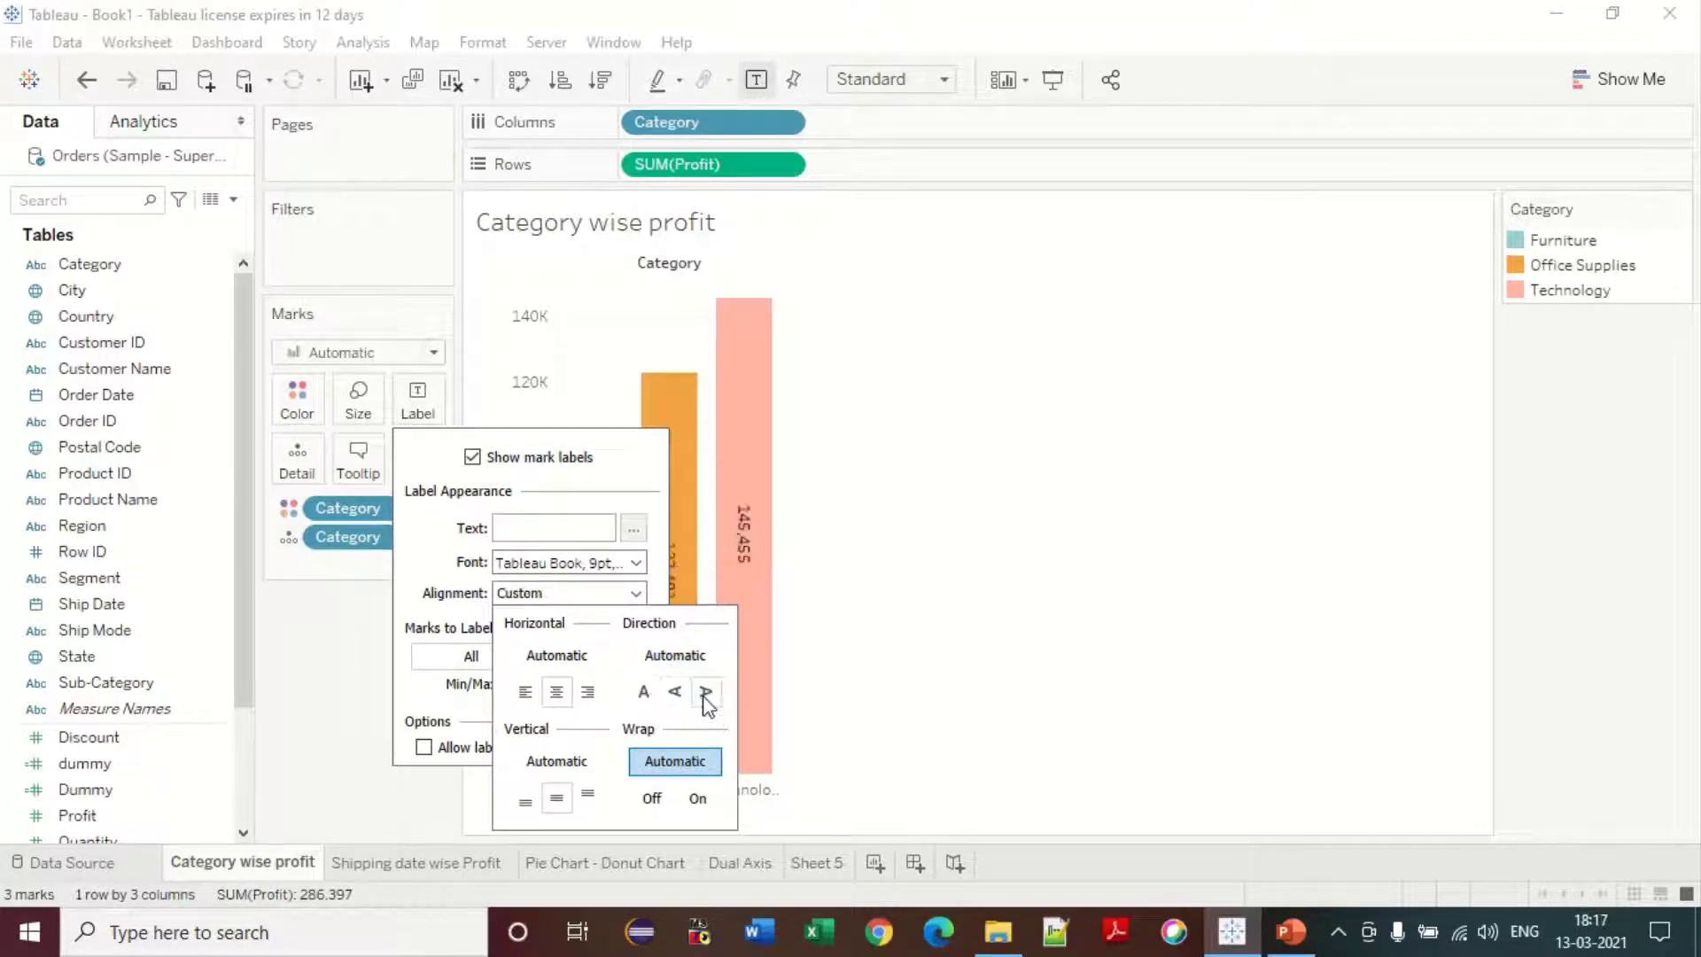
pyautogui.click(794, 636)
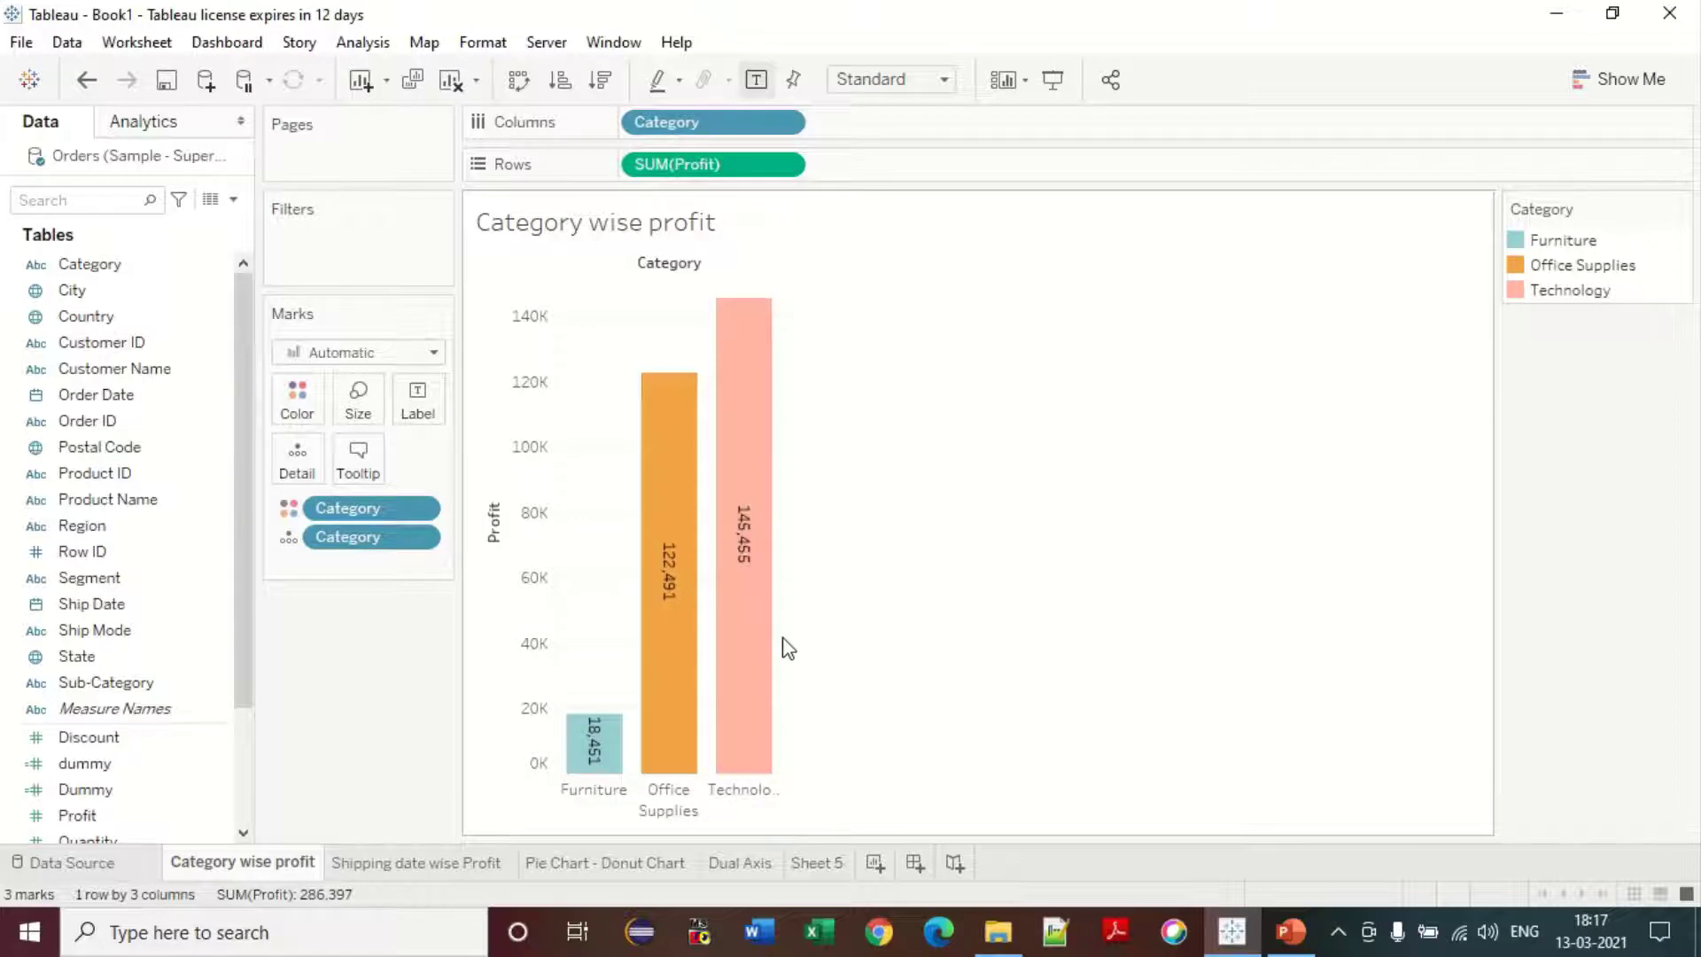
# - Set the font size of the mark labels to 14
pyautogui.click(425, 414)
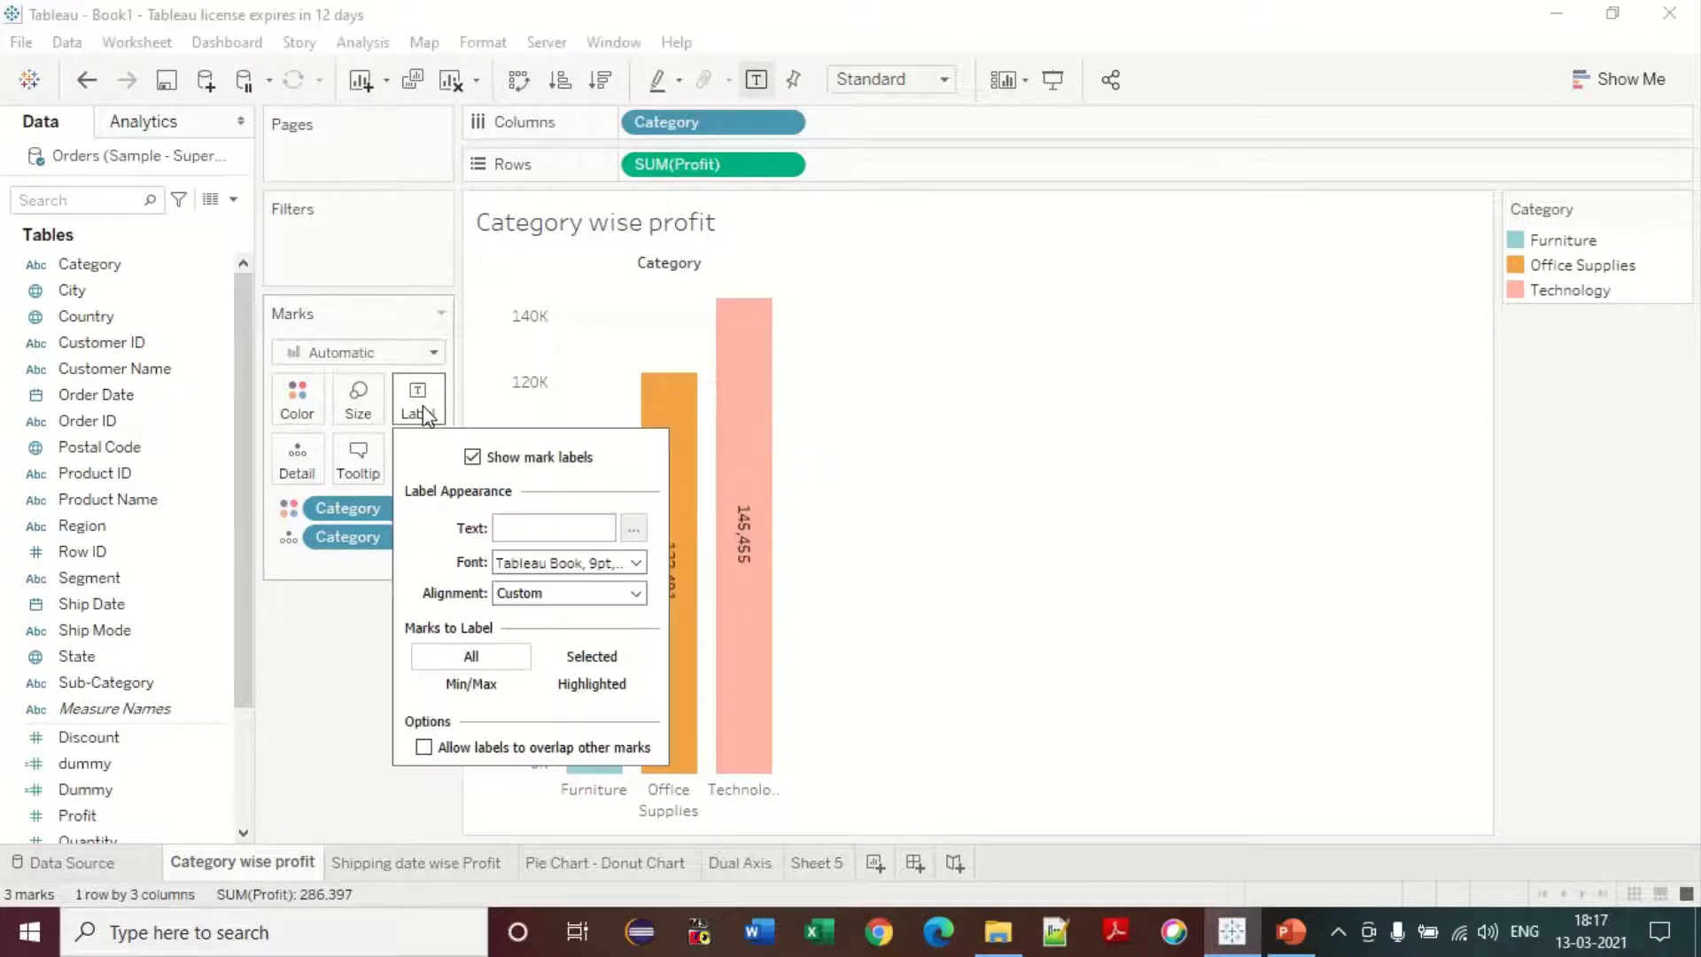
pyautogui.click(610, 563)
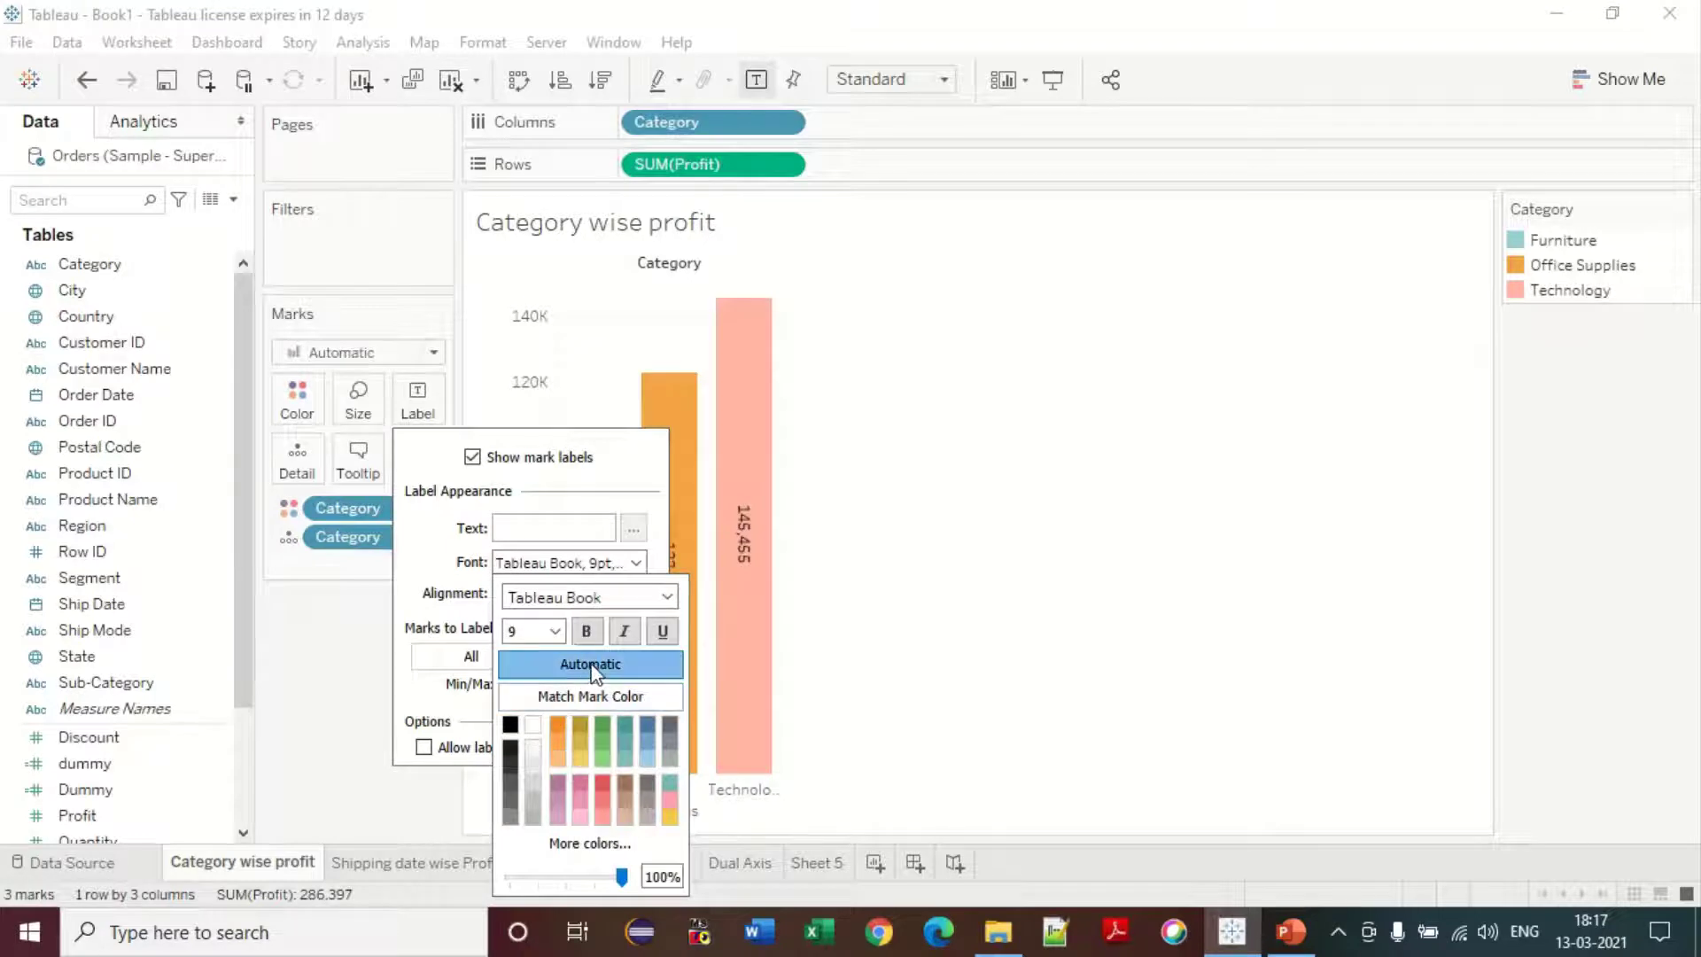
pyautogui.click(555, 631)
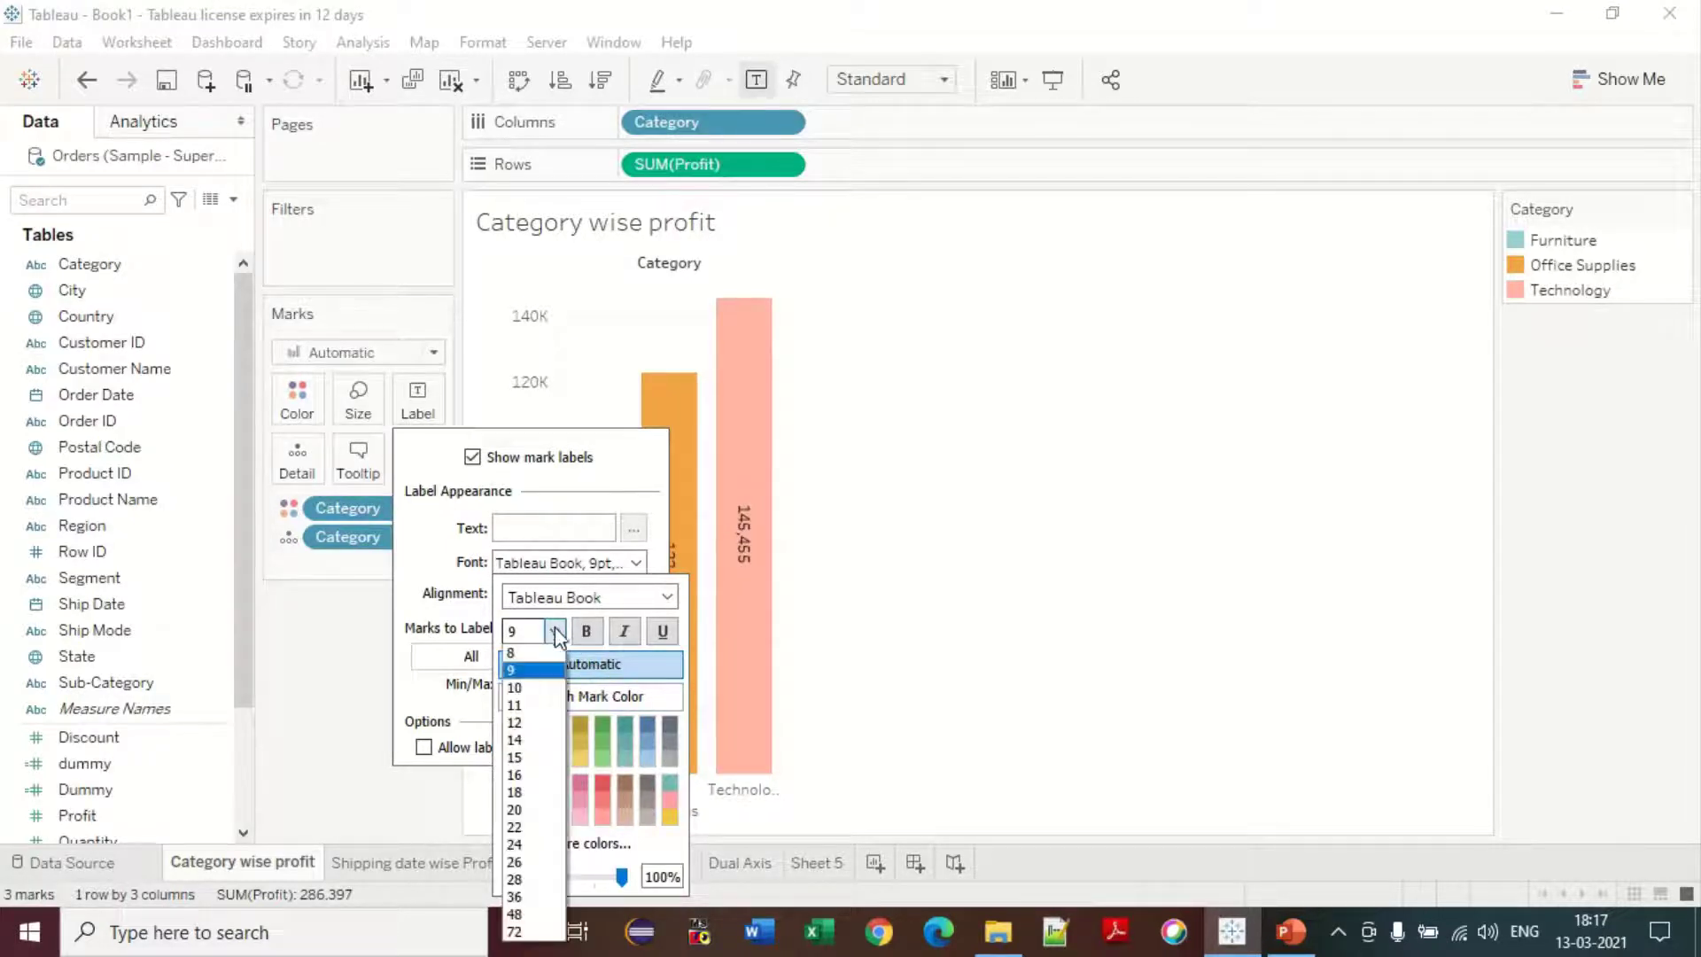
pyautogui.click(530, 740)
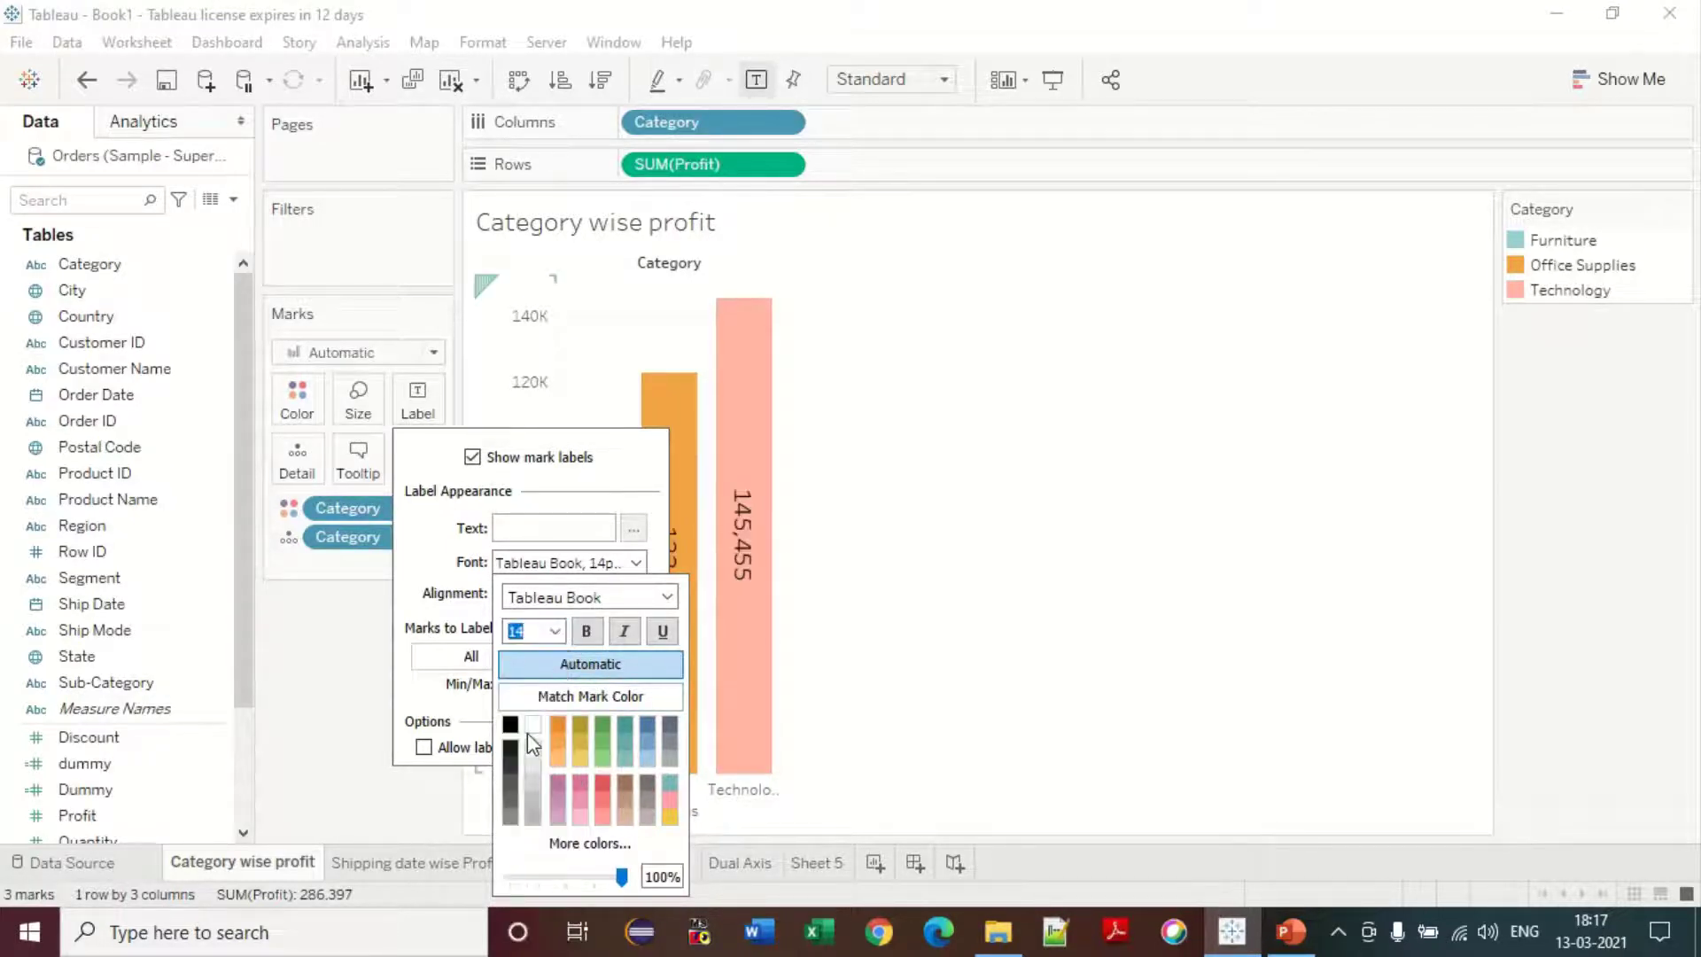
pyautogui.click(842, 588)
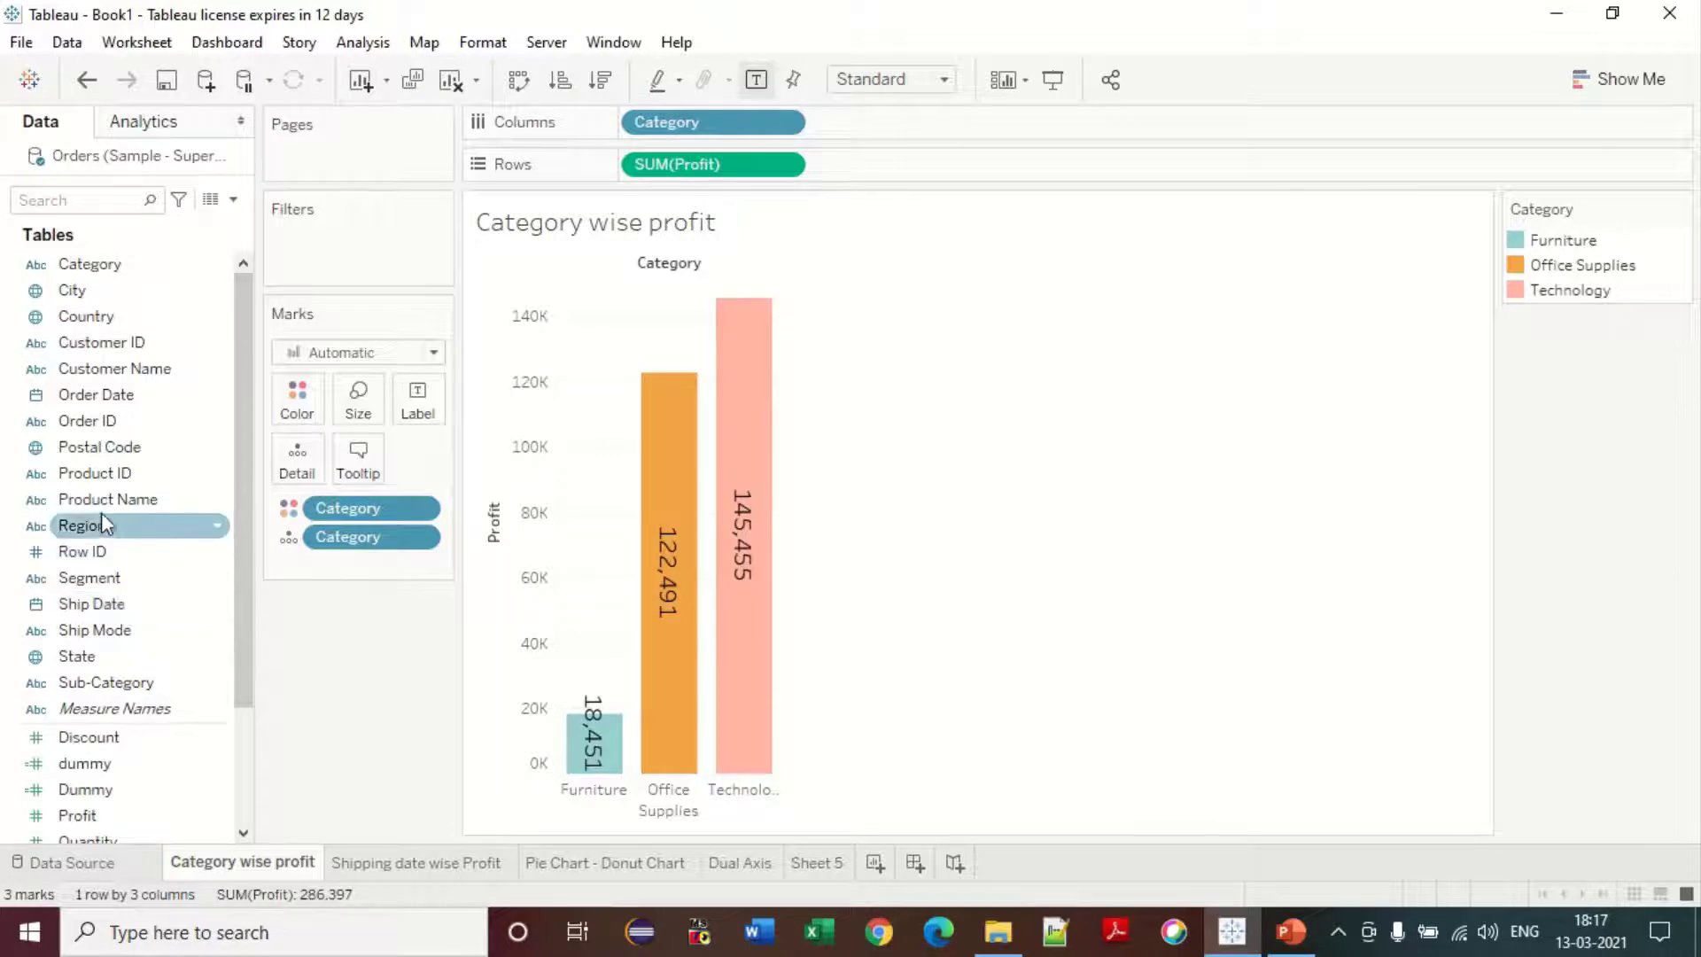
# - Add the Sales measure to the mark labels on the bars
pyautogui.click(417, 400)
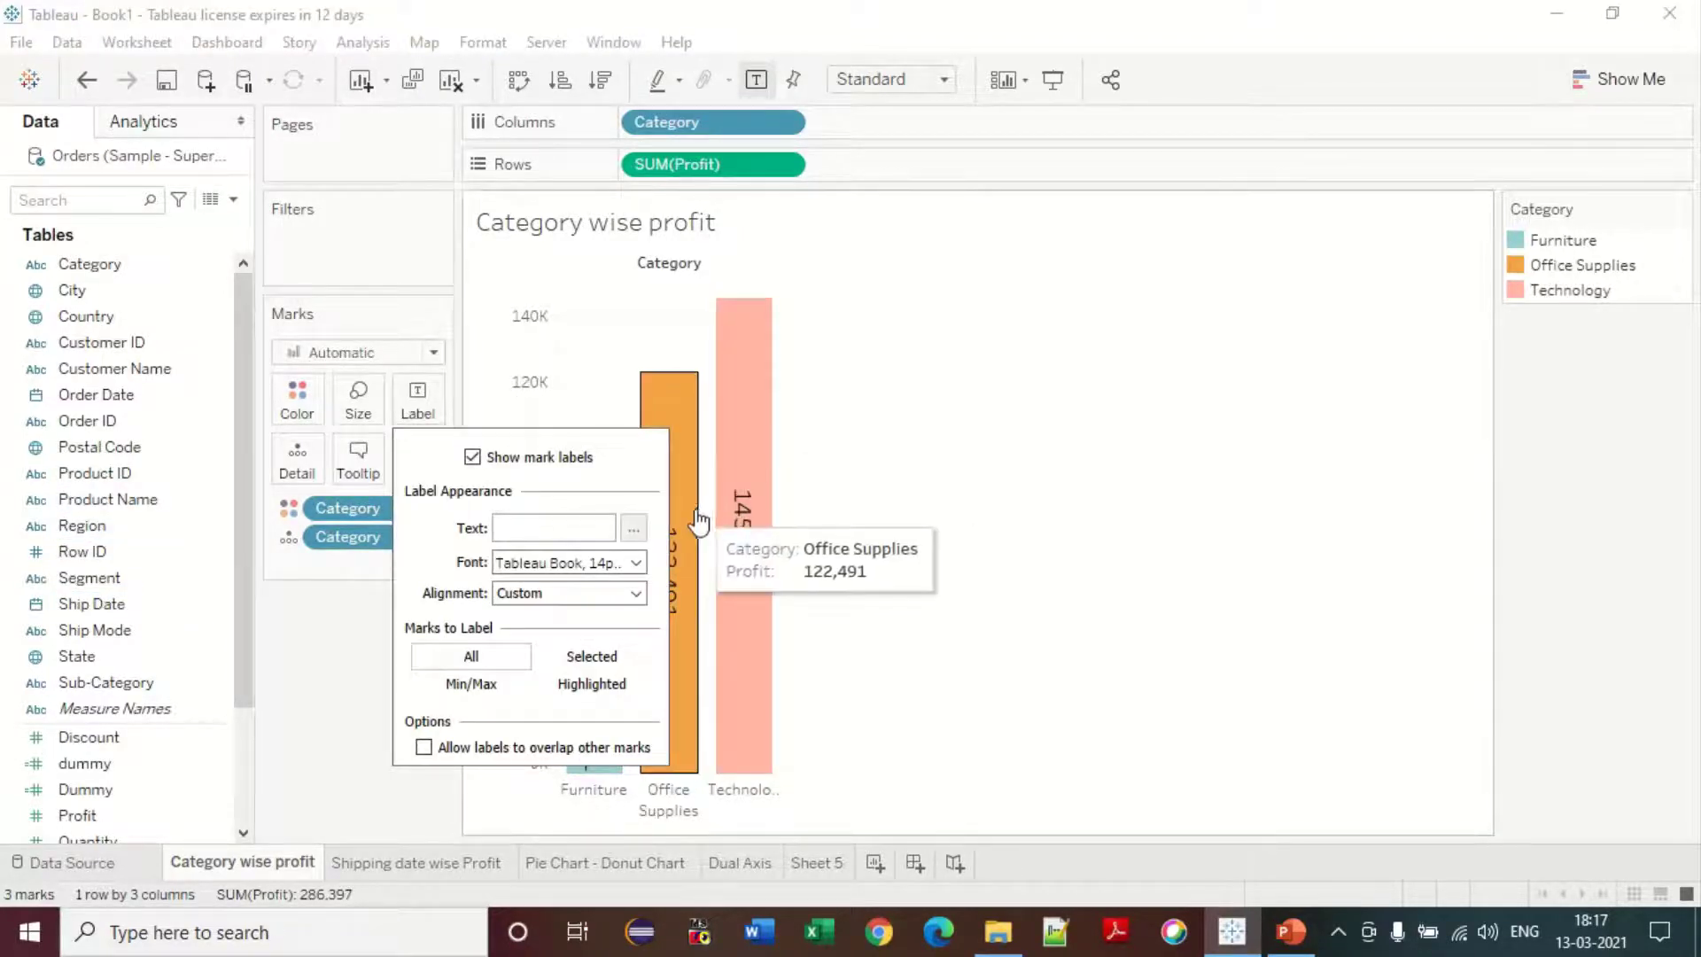
pyautogui.click(856, 459)
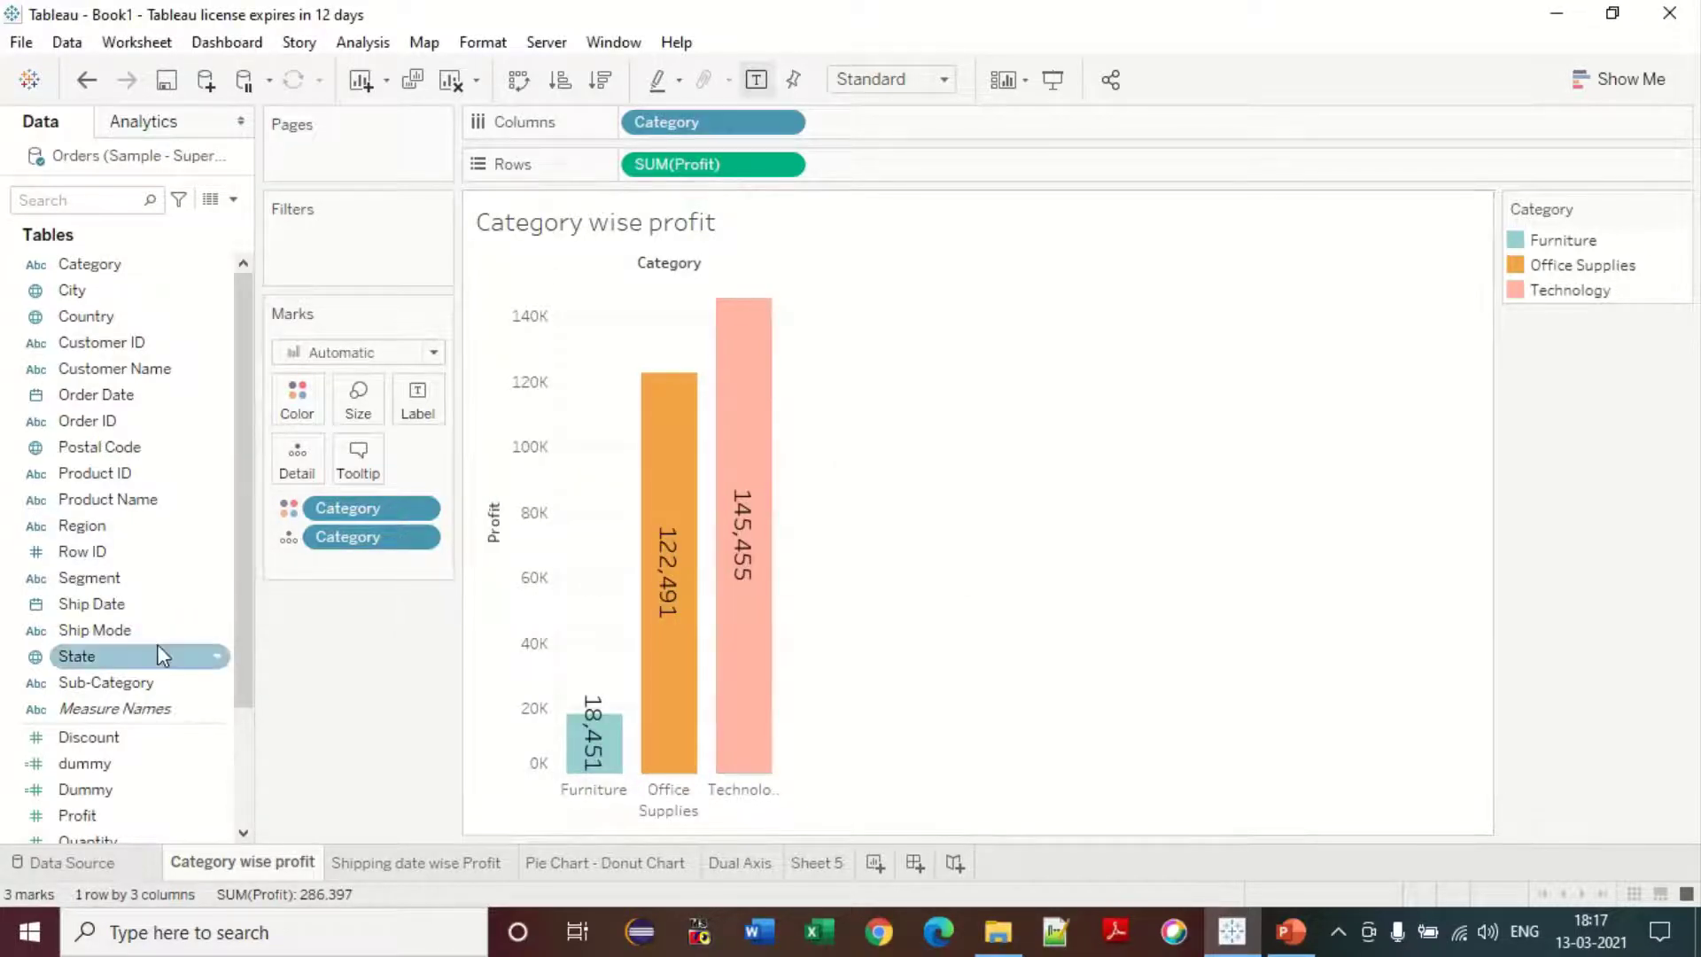
pyautogui.moveTo(245, 558); pyautogui.dragTo(244, 654)
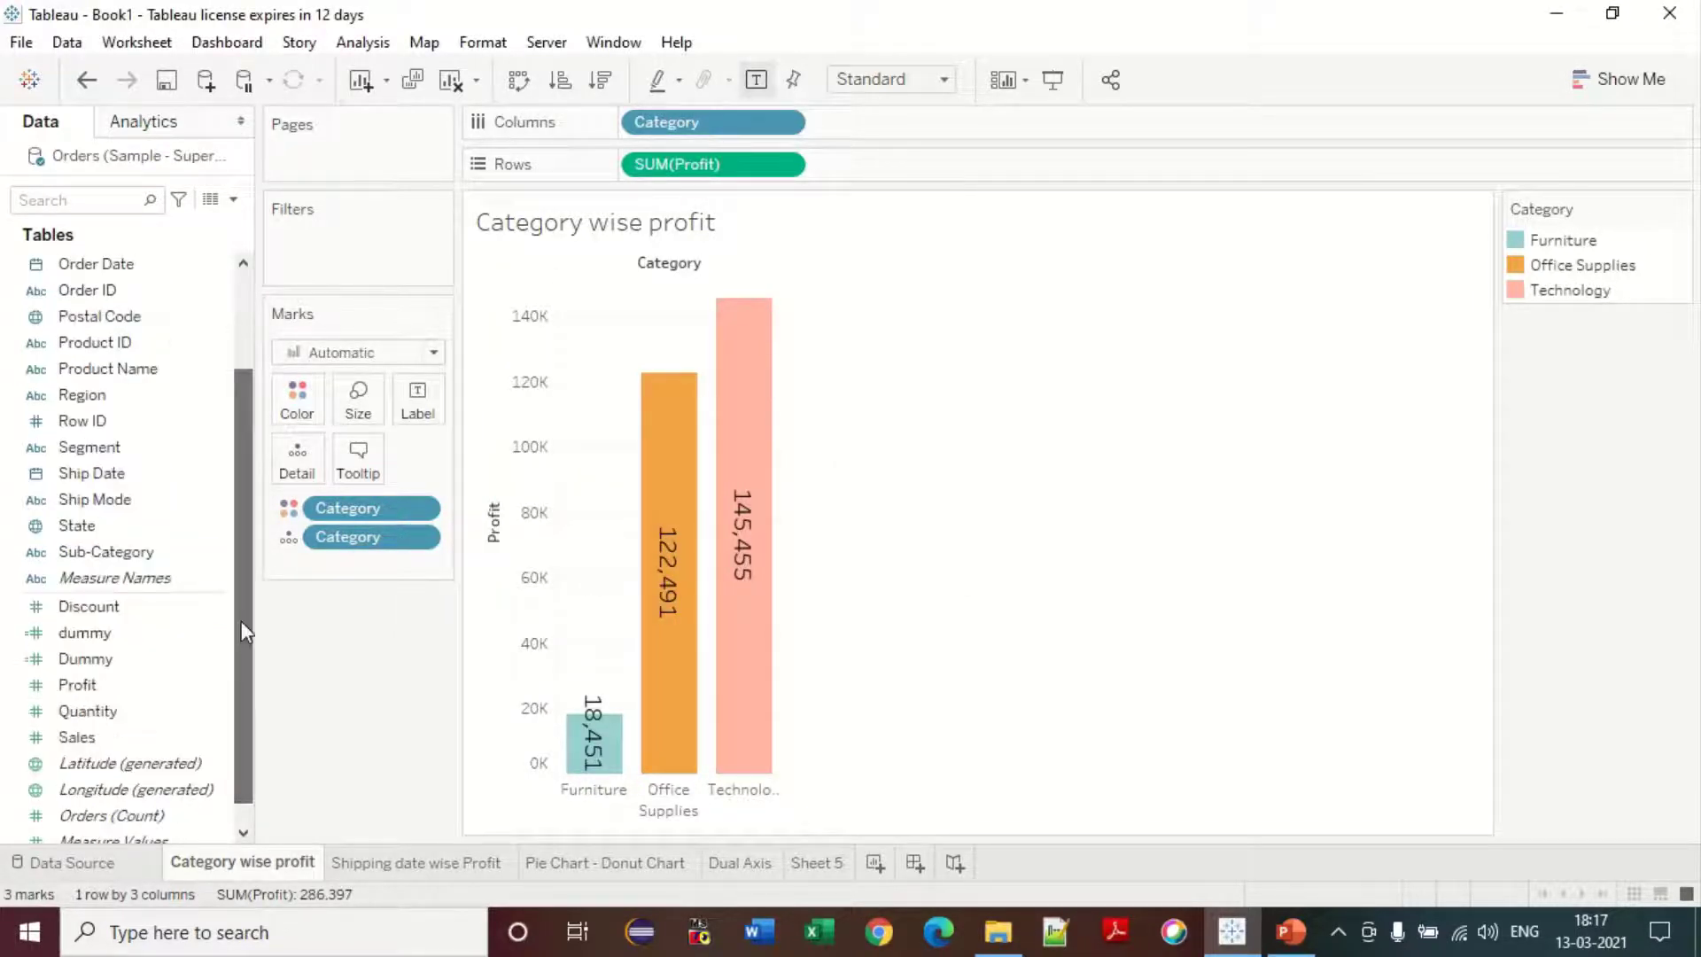
pyautogui.moveTo(77, 736); pyautogui.dragTo(416, 408)
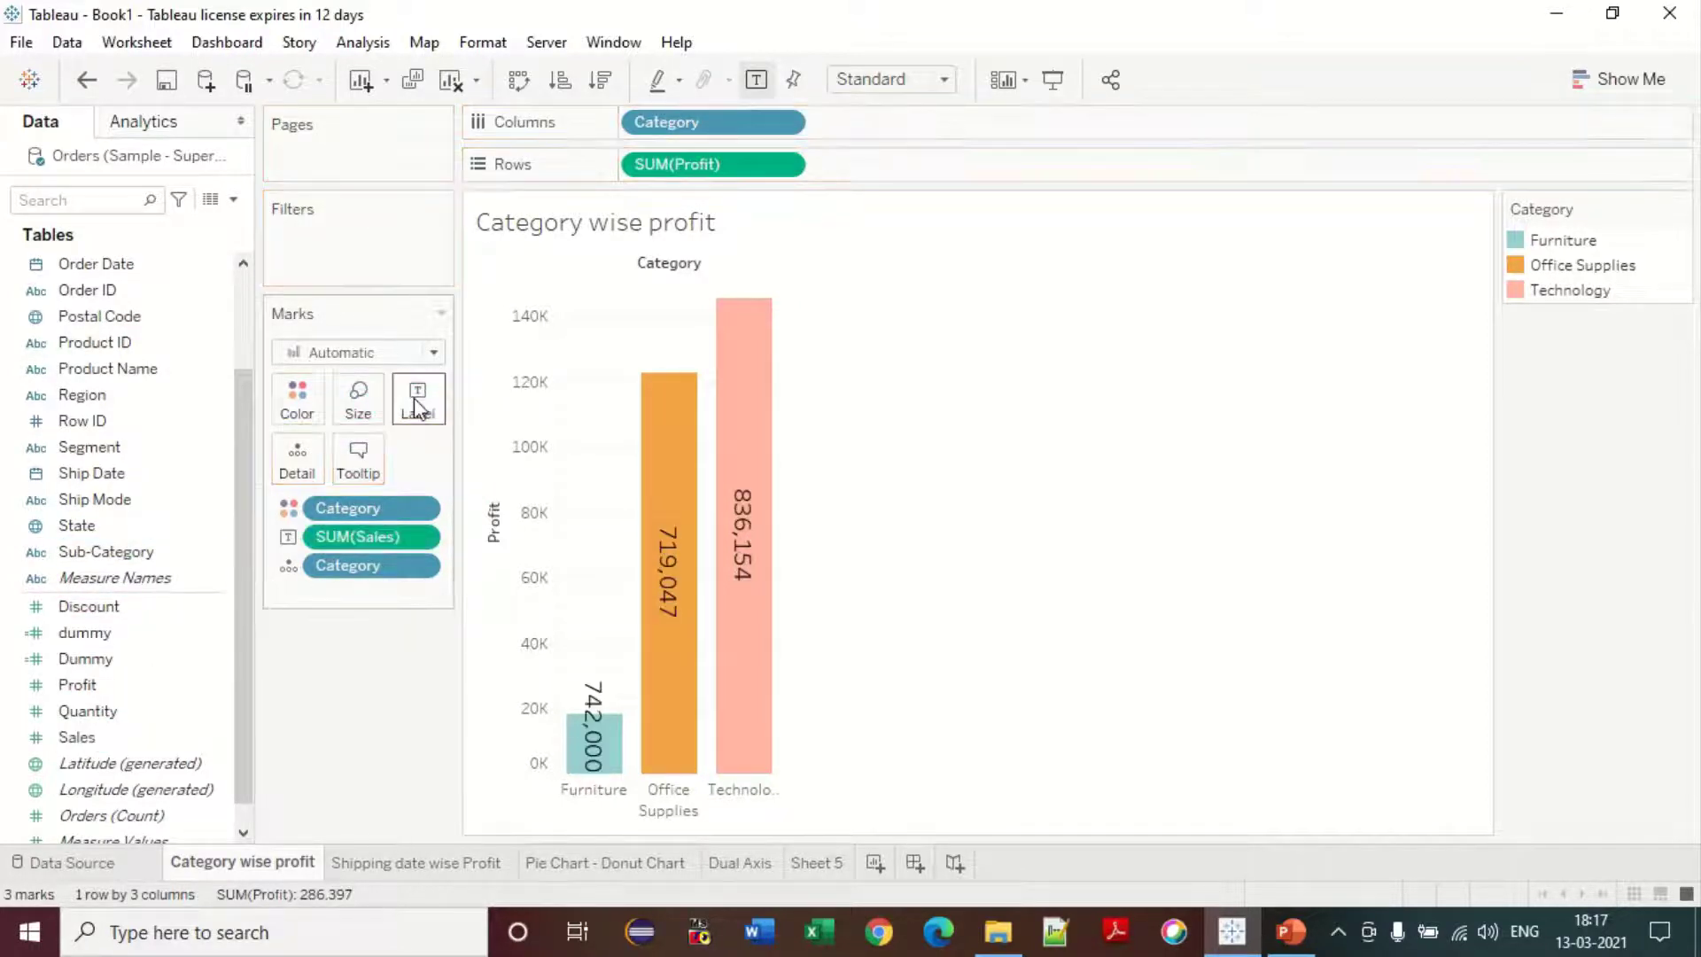
pyautogui.click(416, 408)
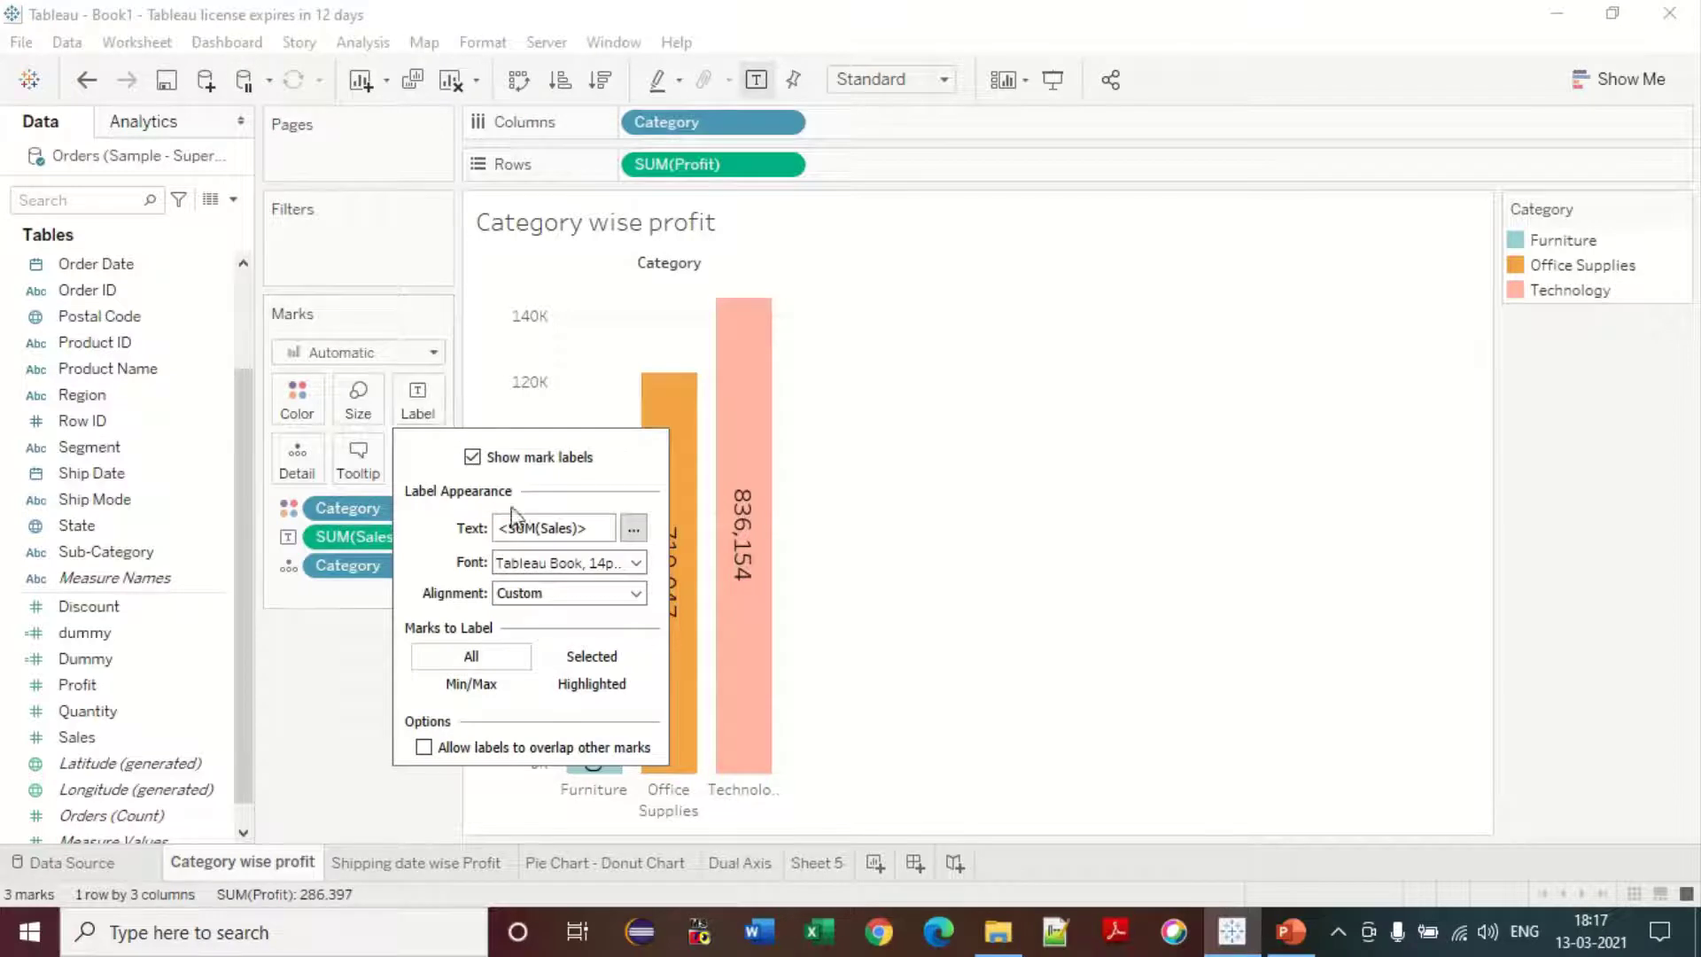
pyautogui.click(633, 529)
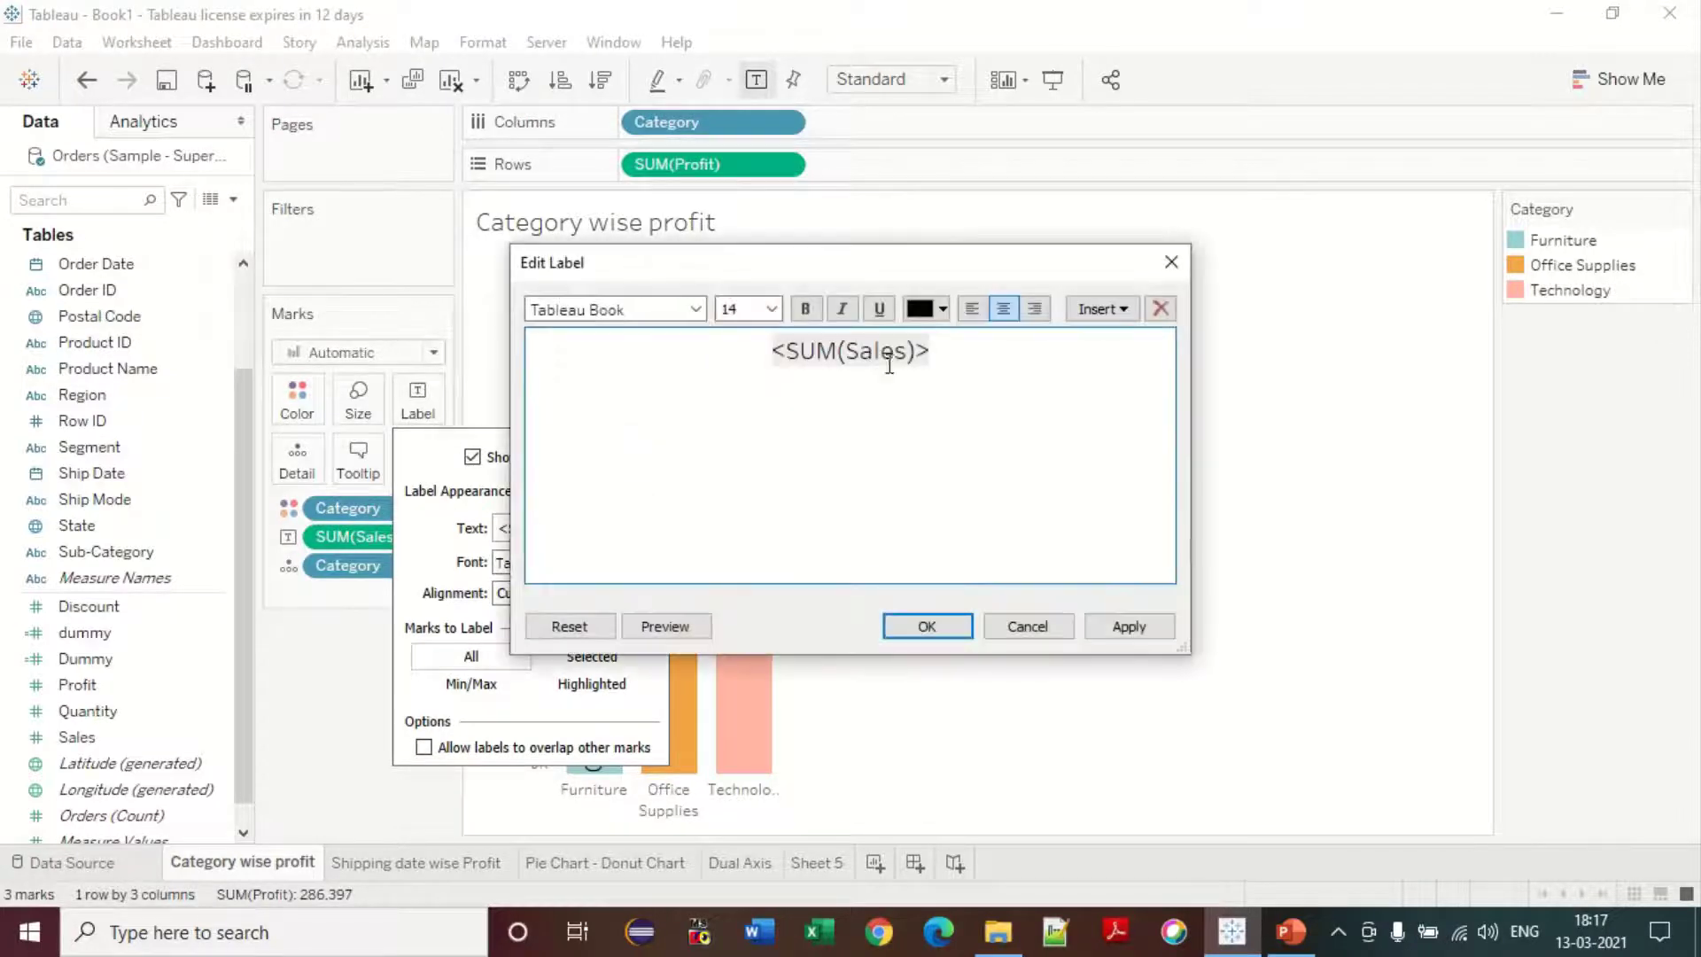
pyautogui.click(1058, 625)
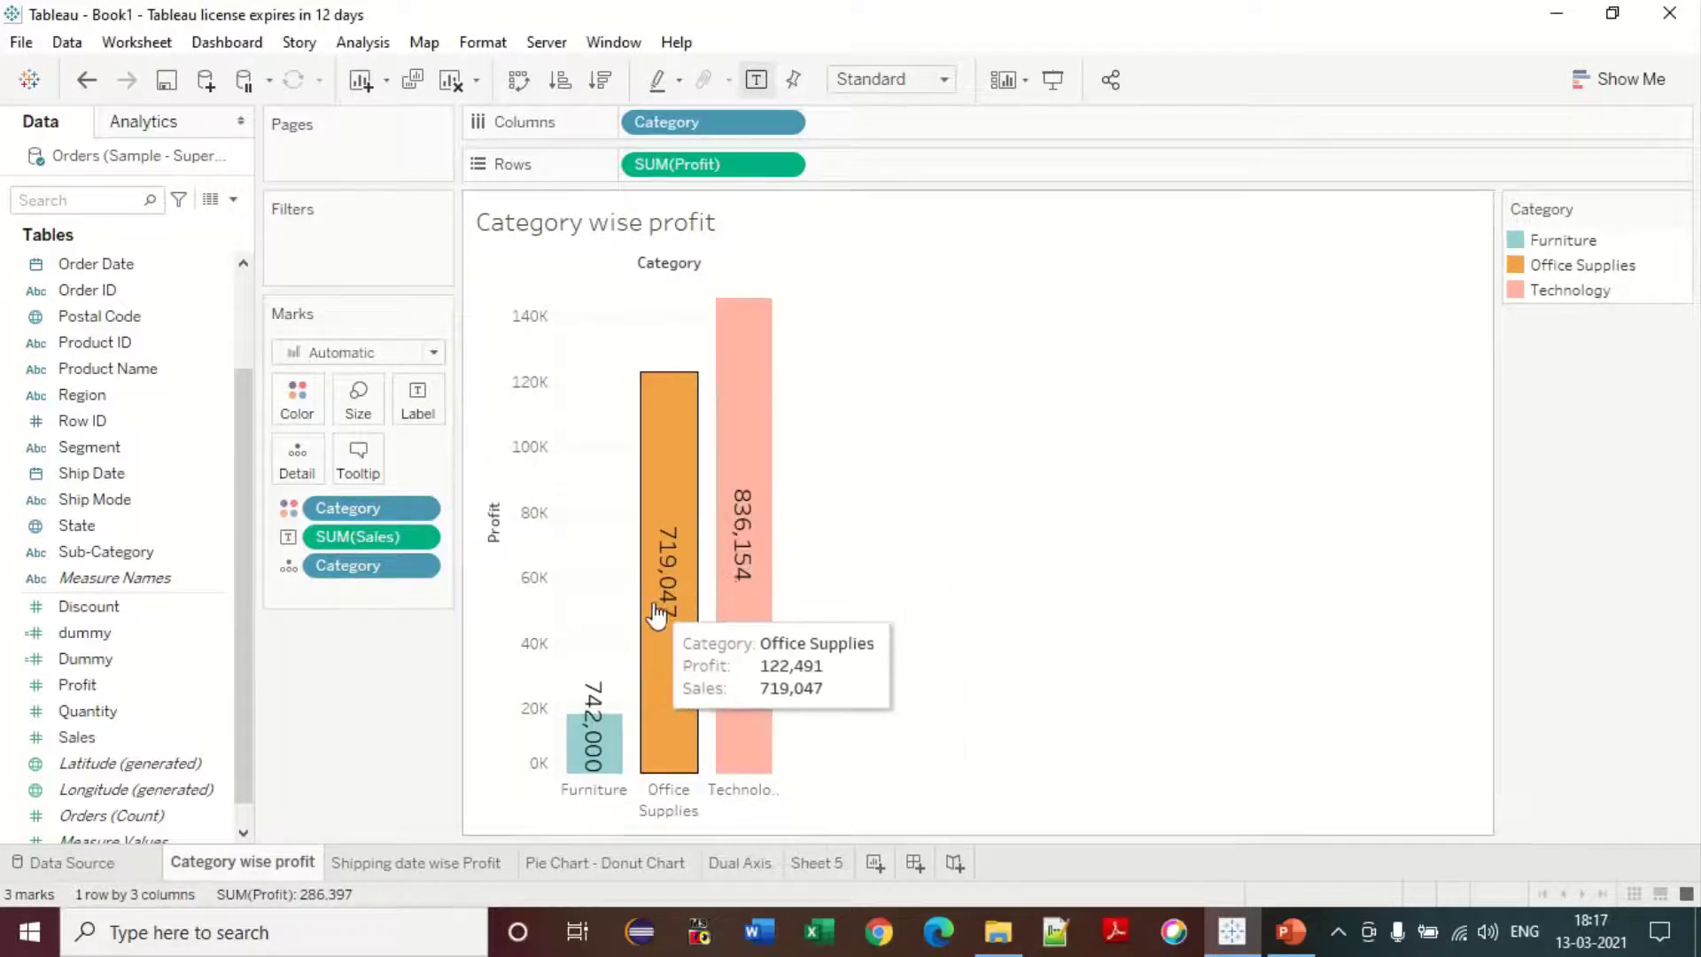
pyautogui.click(413, 405)
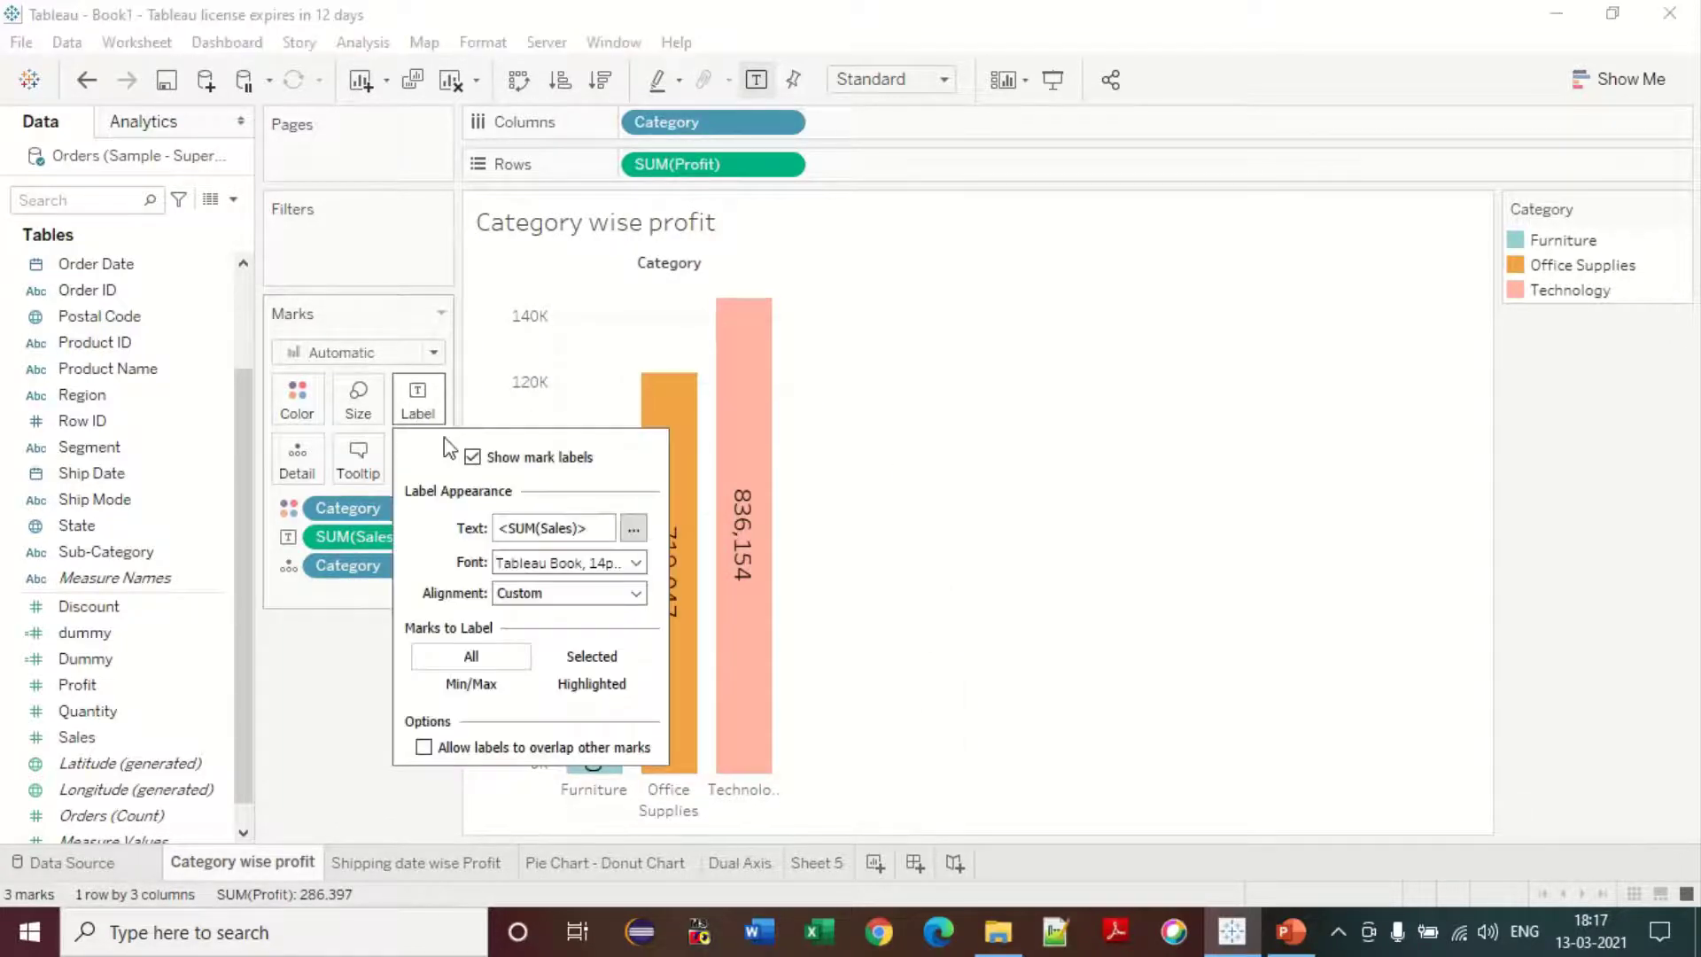
pyautogui.click(634, 530)
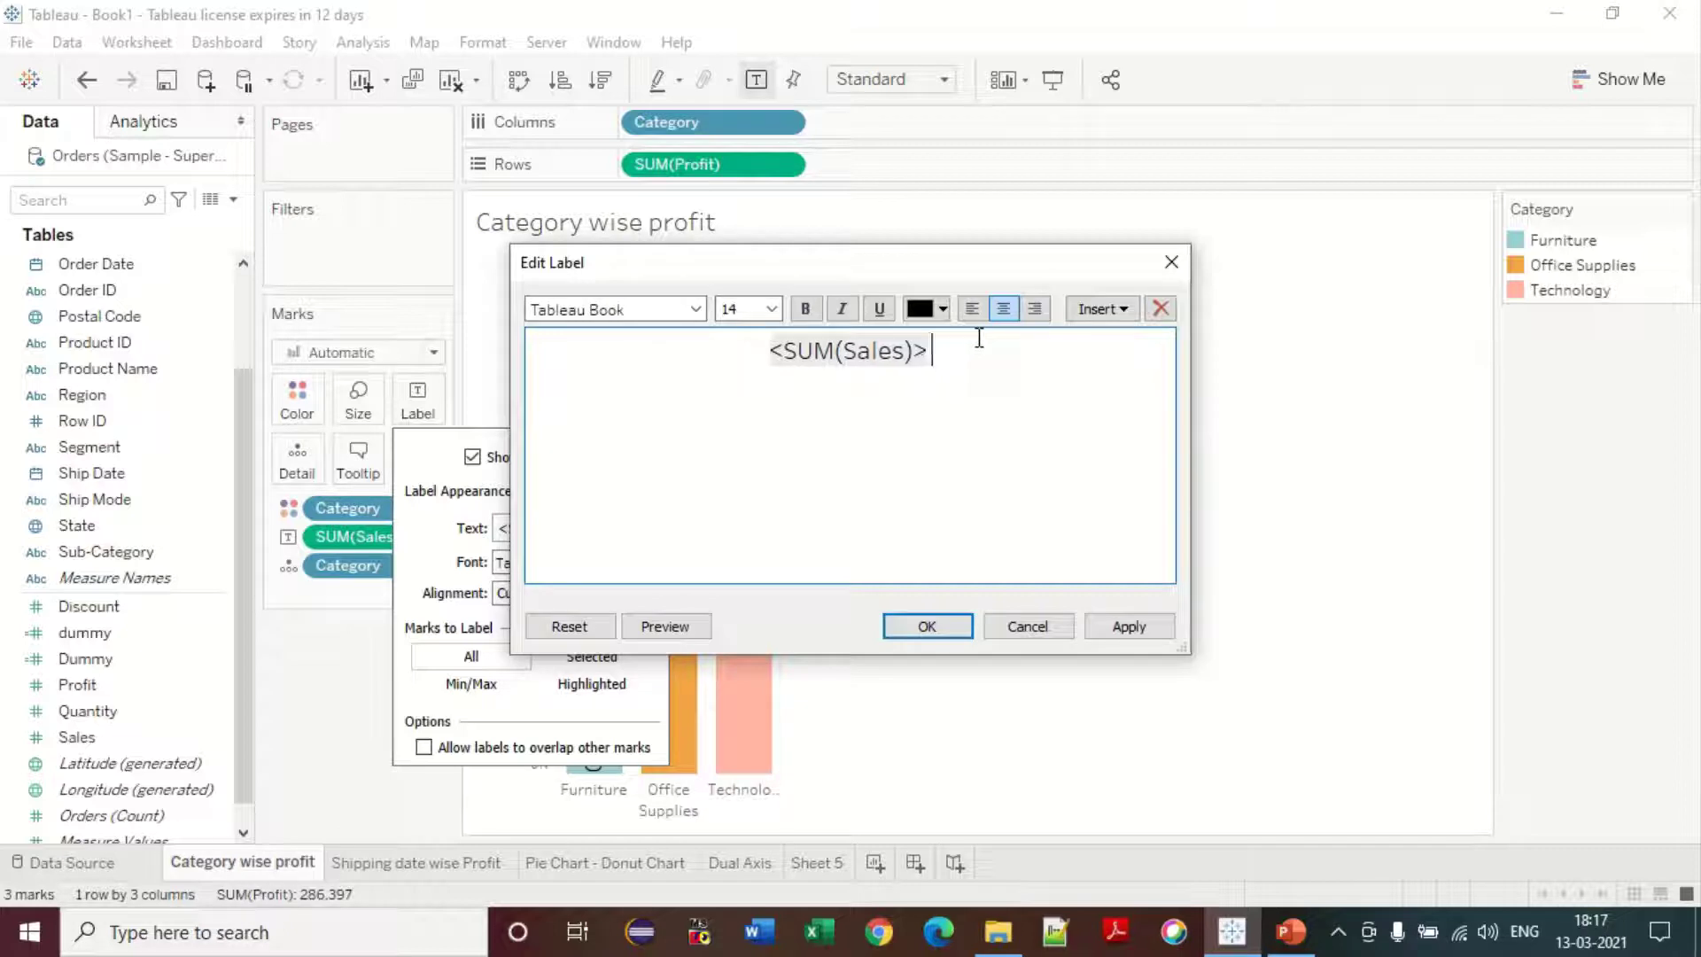
pyautogui.write('|')
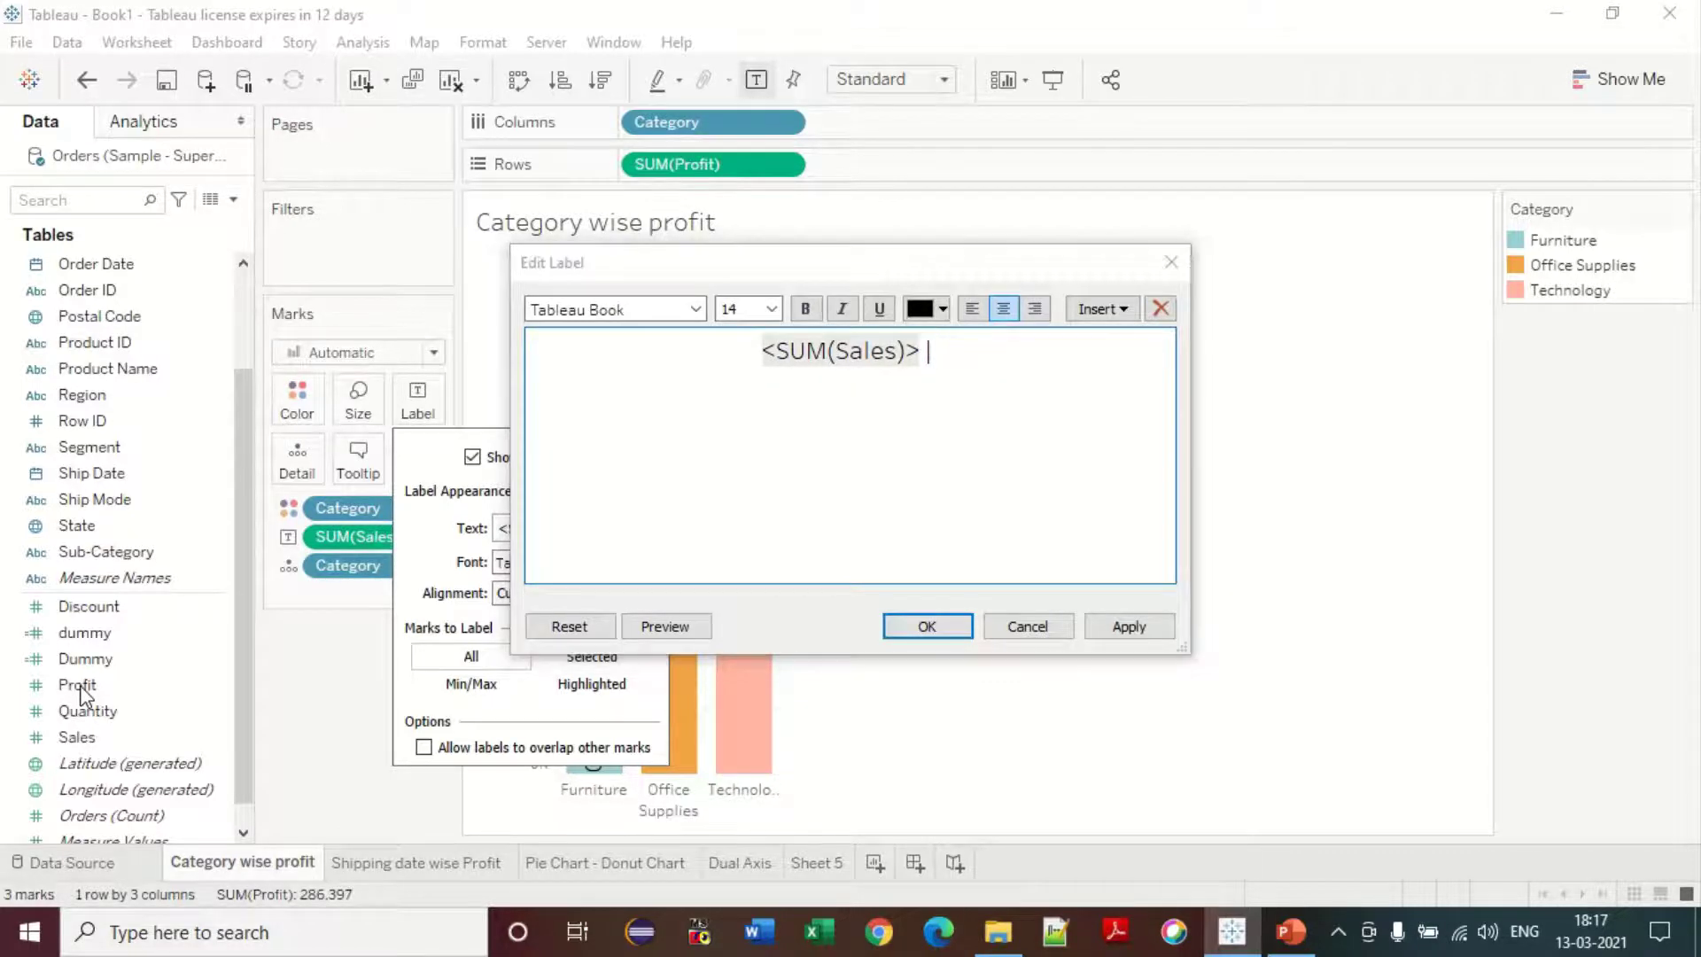
pyautogui.click(1118, 308)
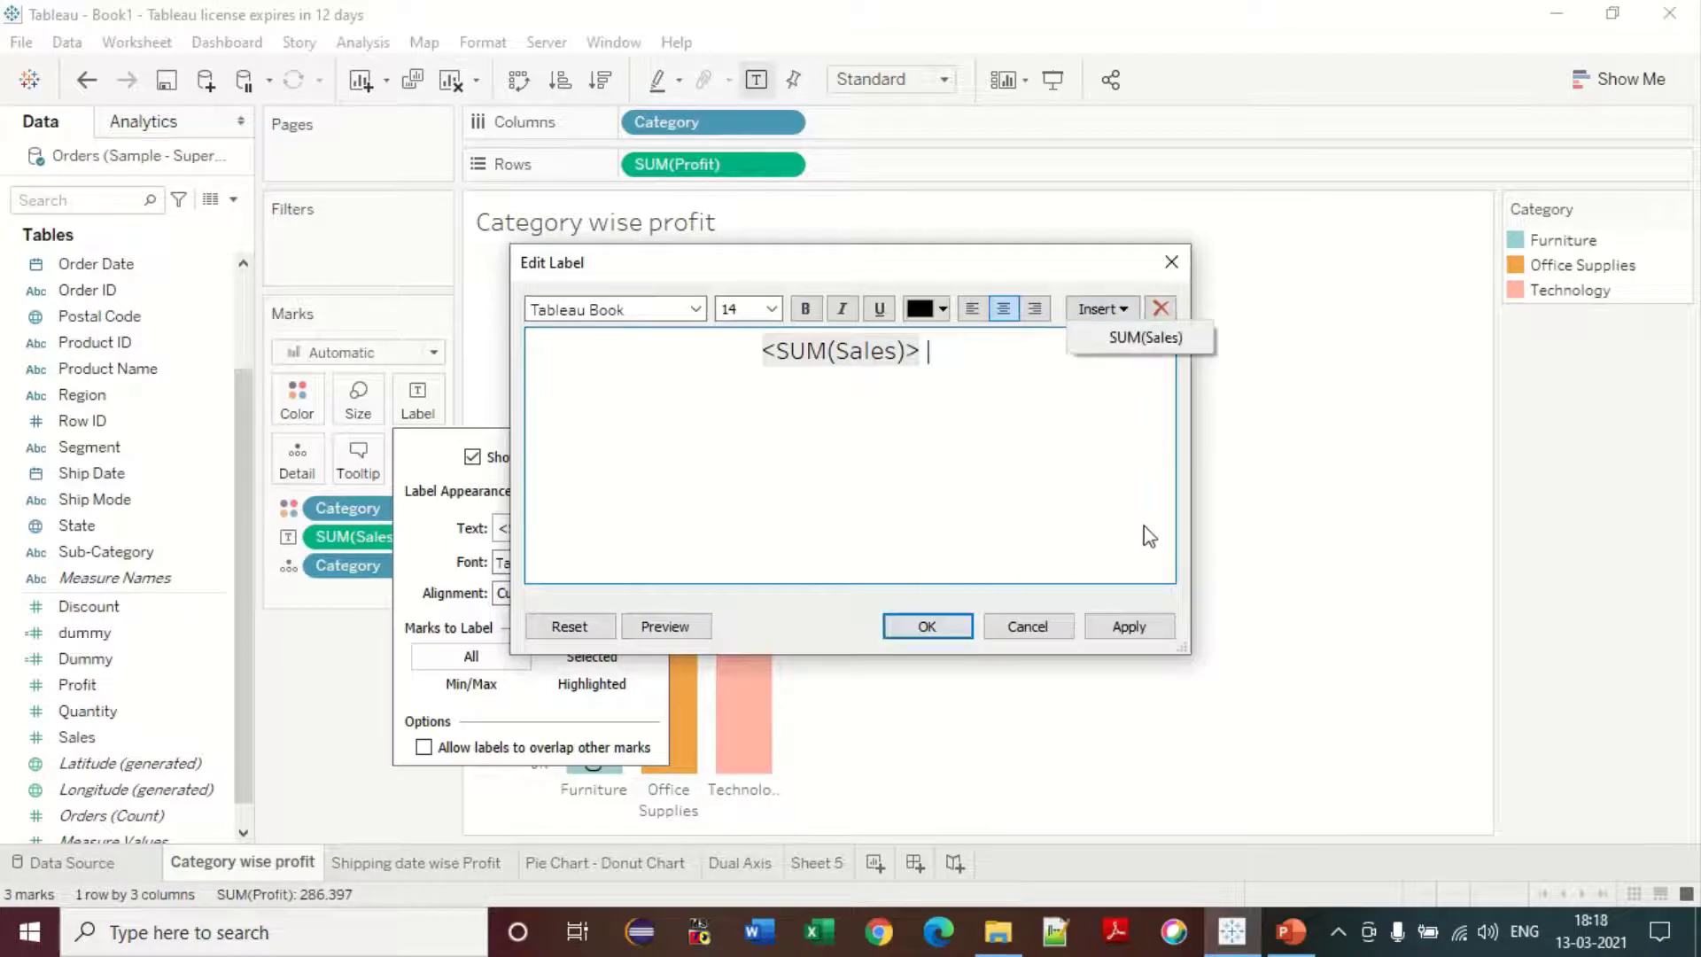
pyautogui.click(1140, 460)
pyautogui.click(1027, 627)
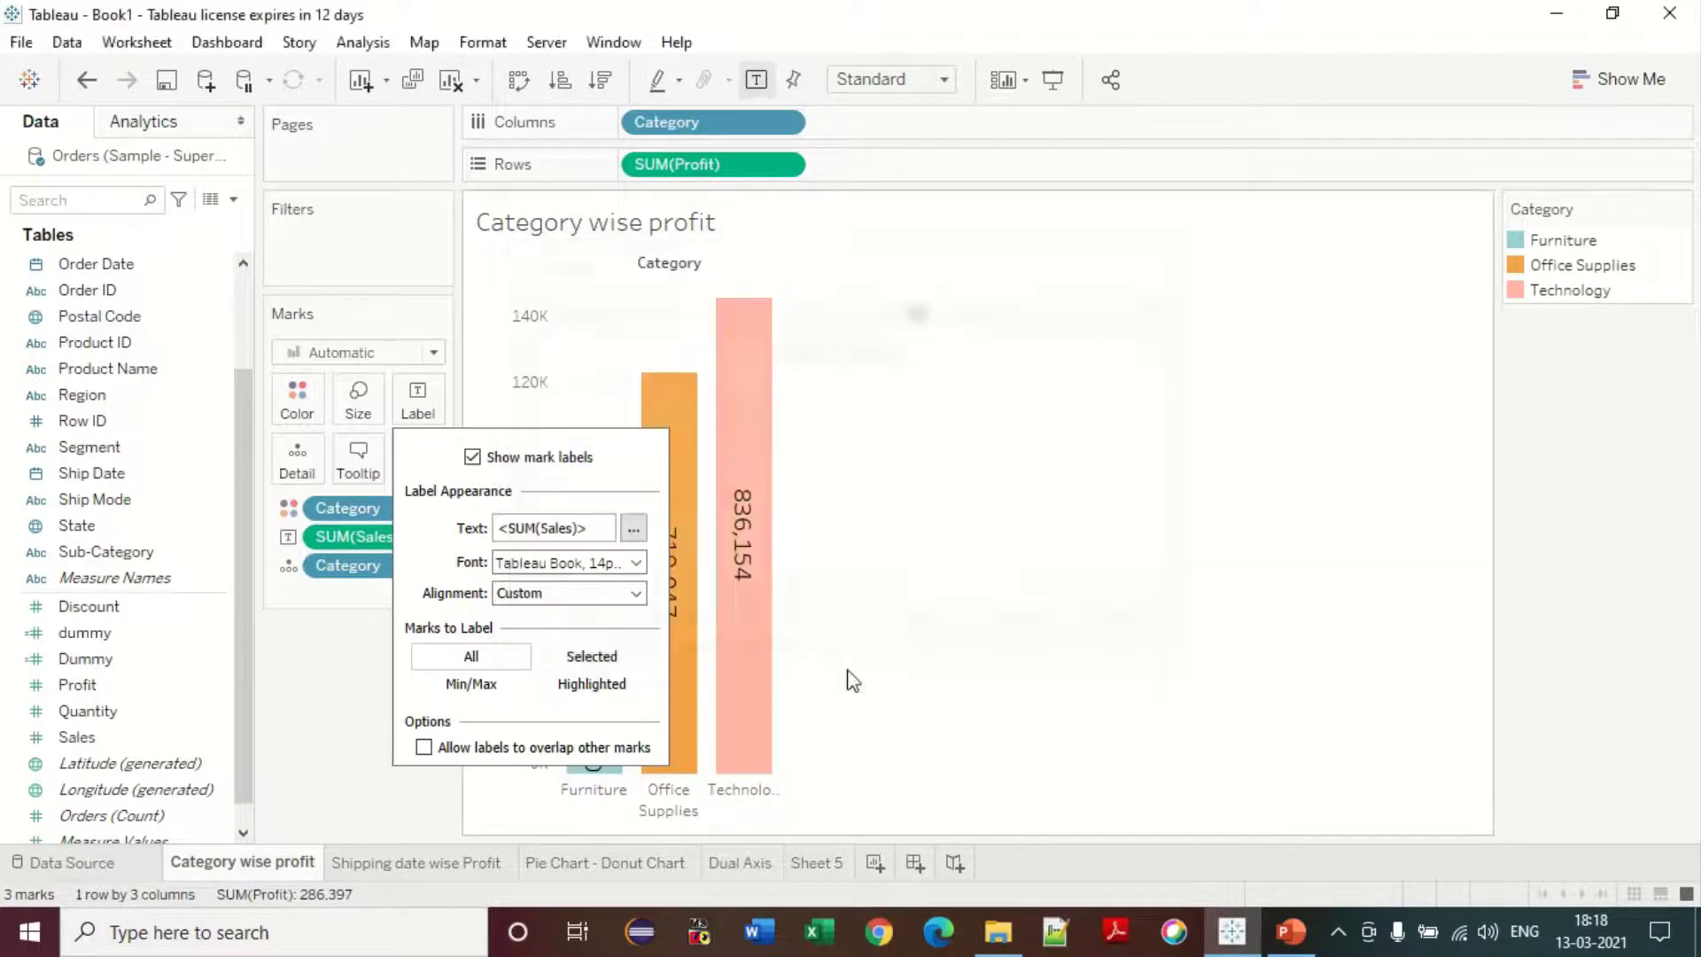
# - Add Profit to the mark labels and edit the label text to one line reading <SUM(Sales)> | <SUM(Profit)>
pyautogui.moveTo(89, 684); pyautogui.dragTo(420, 401)
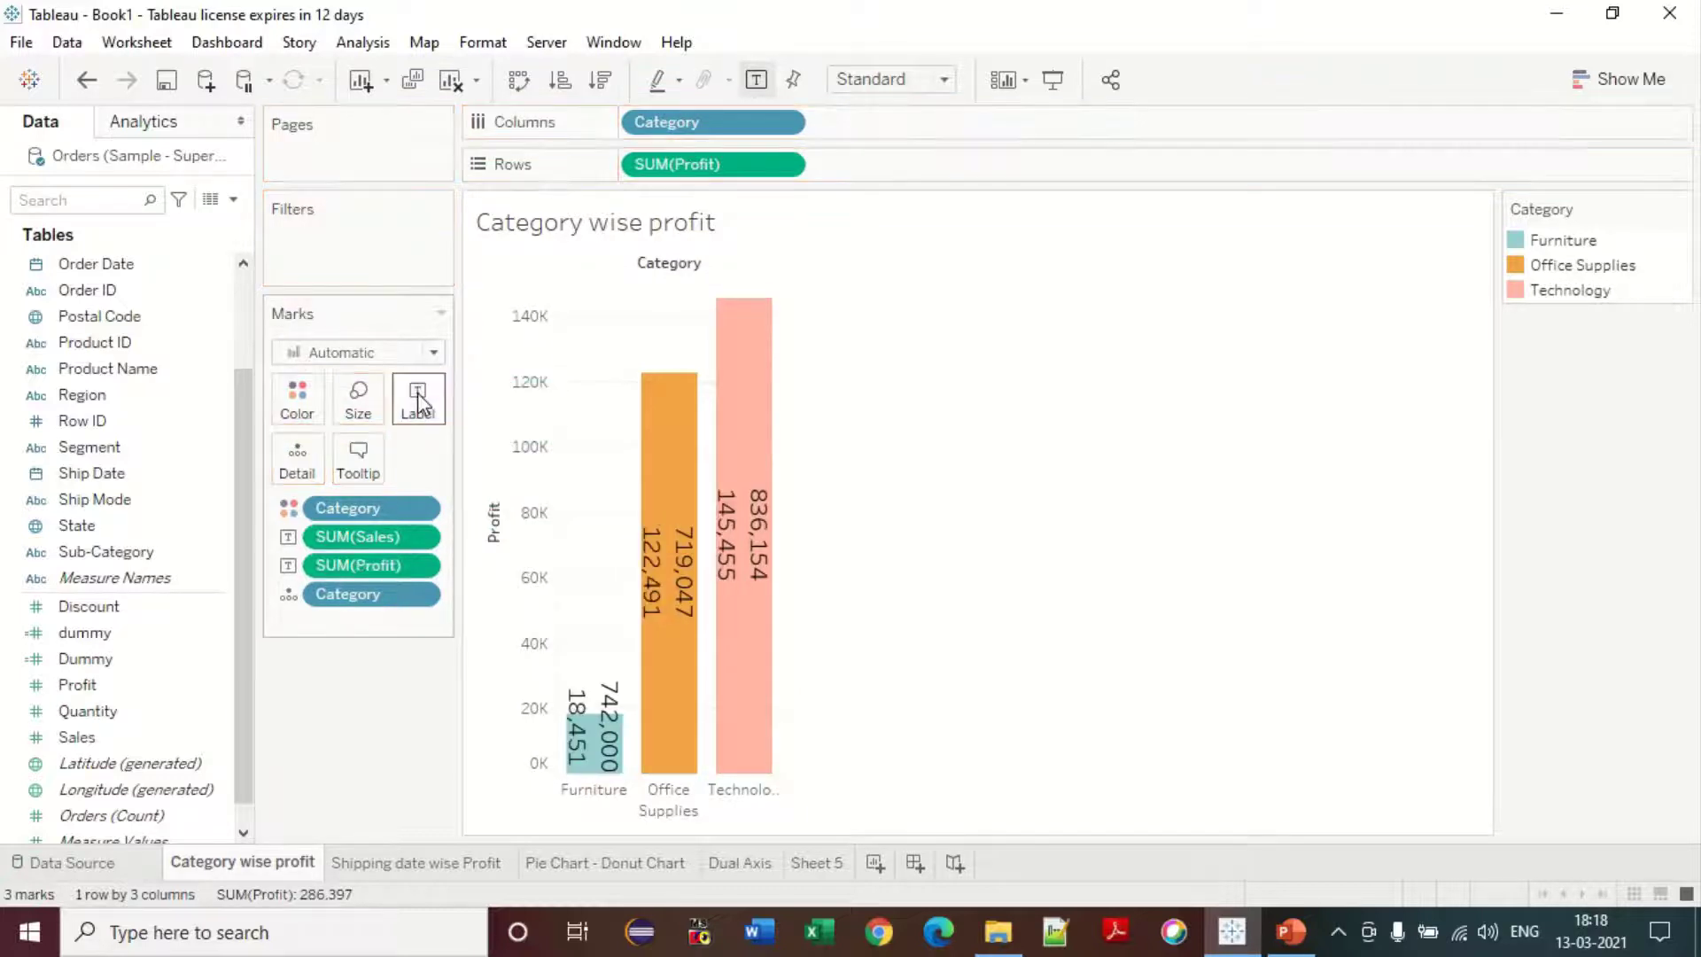
pyautogui.click(418, 401)
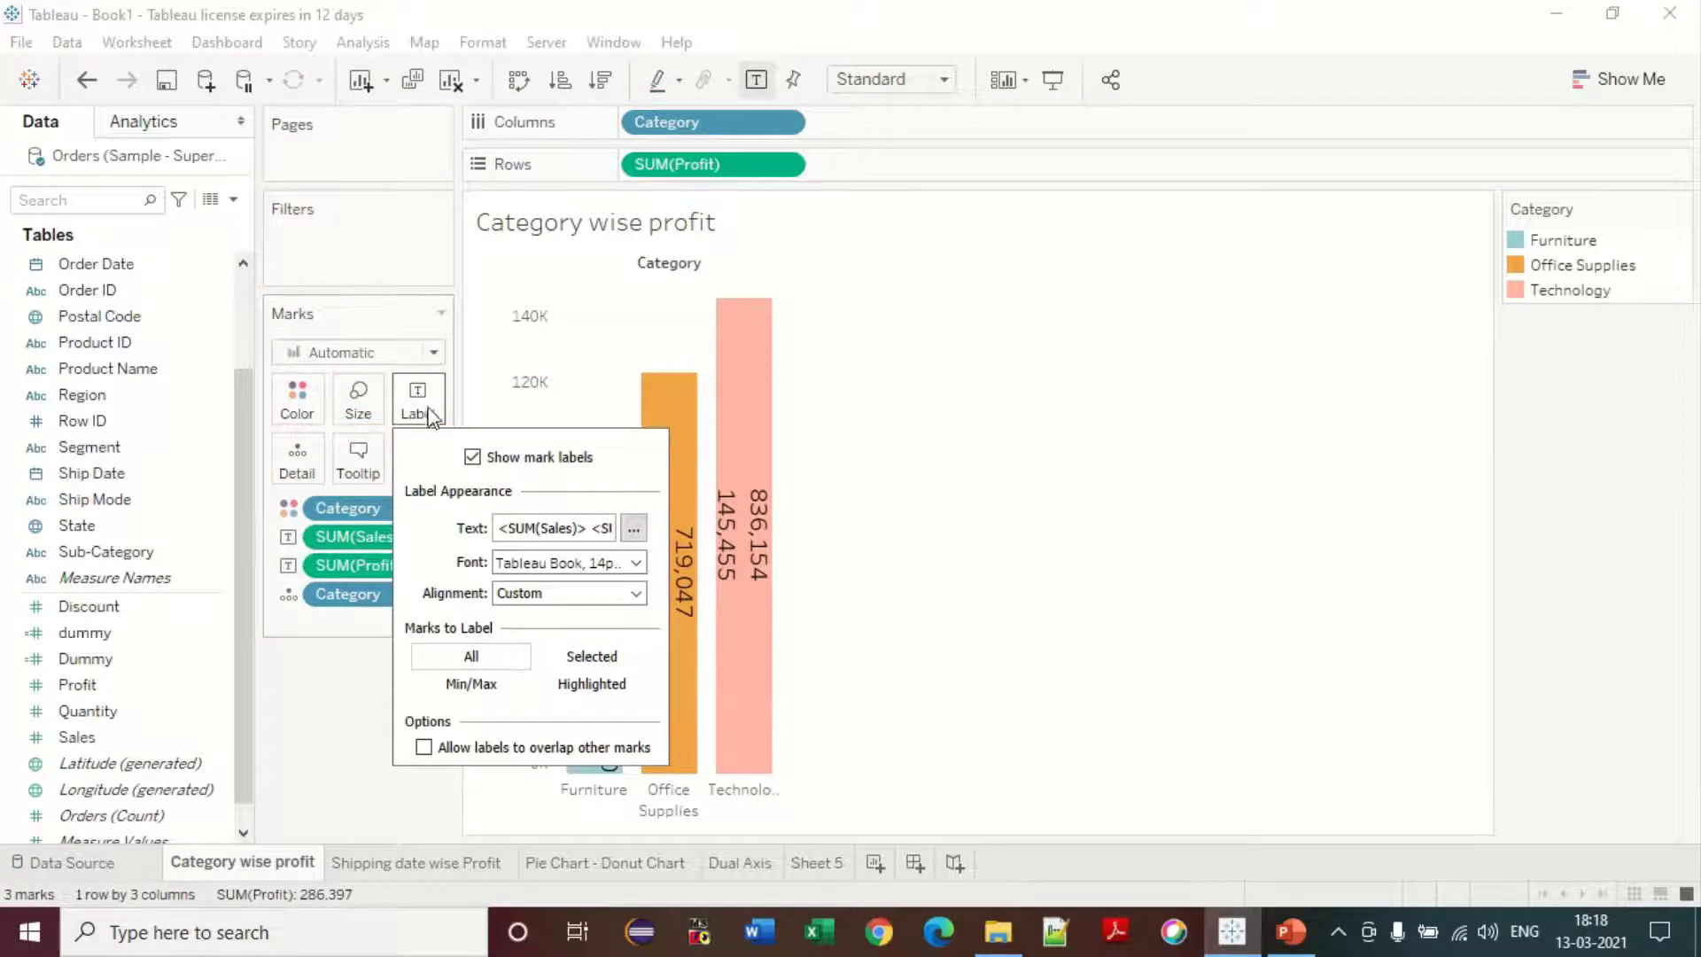
pyautogui.click(632, 528)
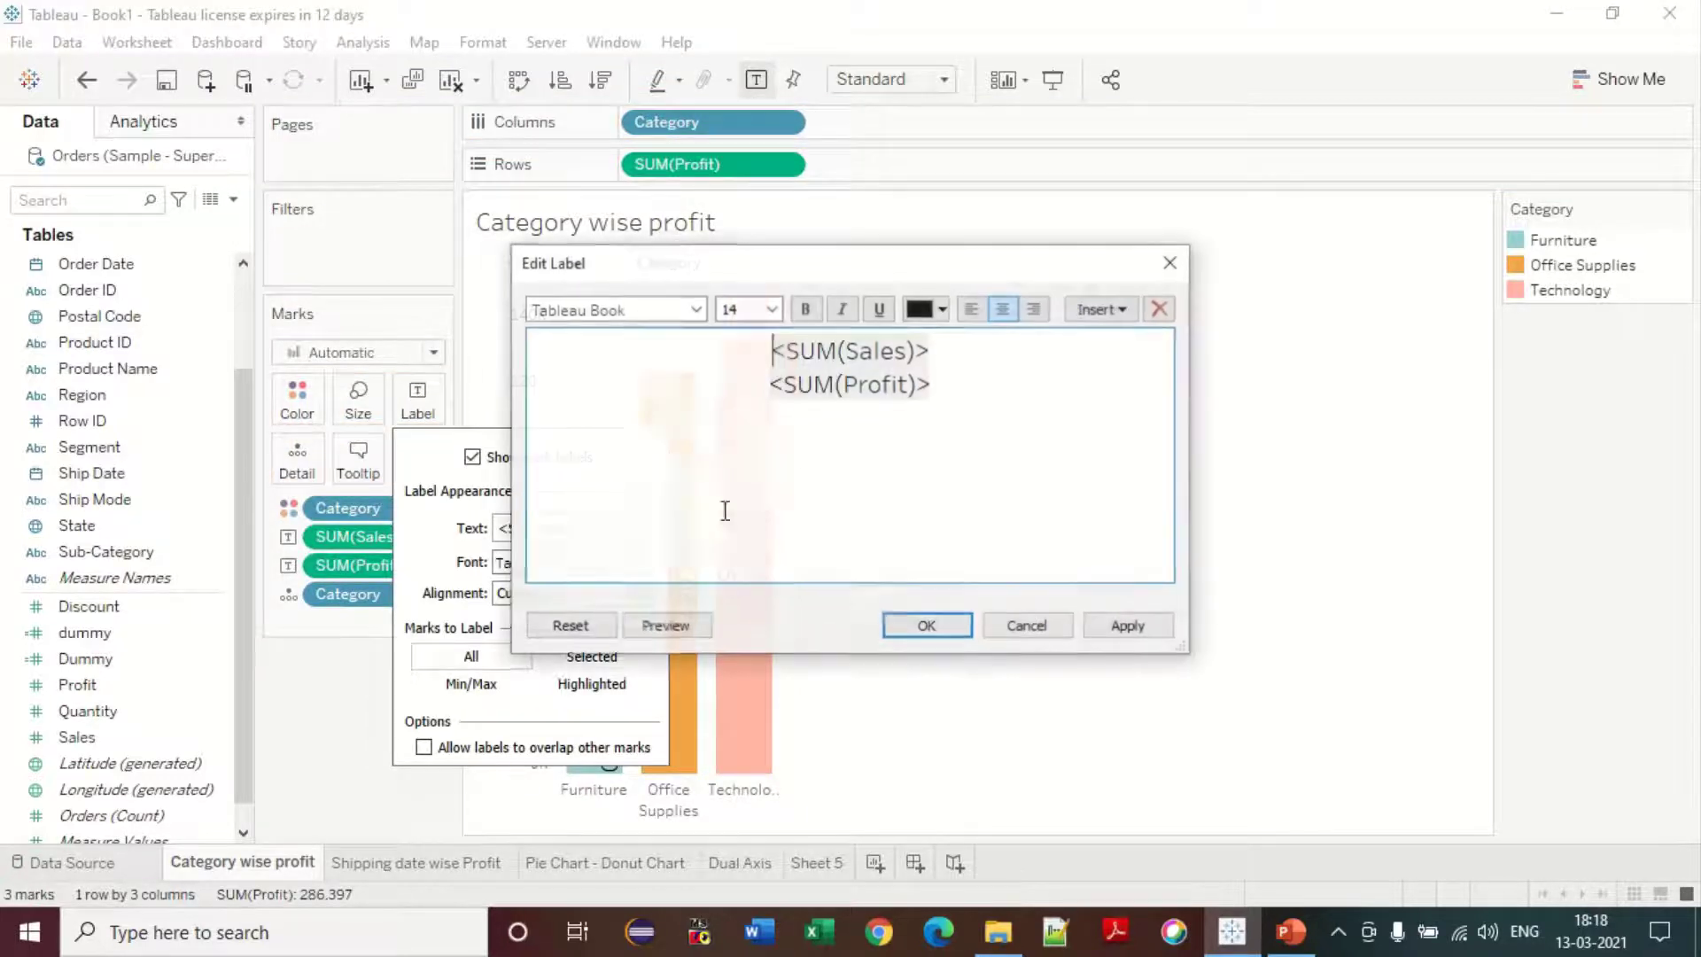
pyautogui.click(970, 343)
pyautogui.write('|')
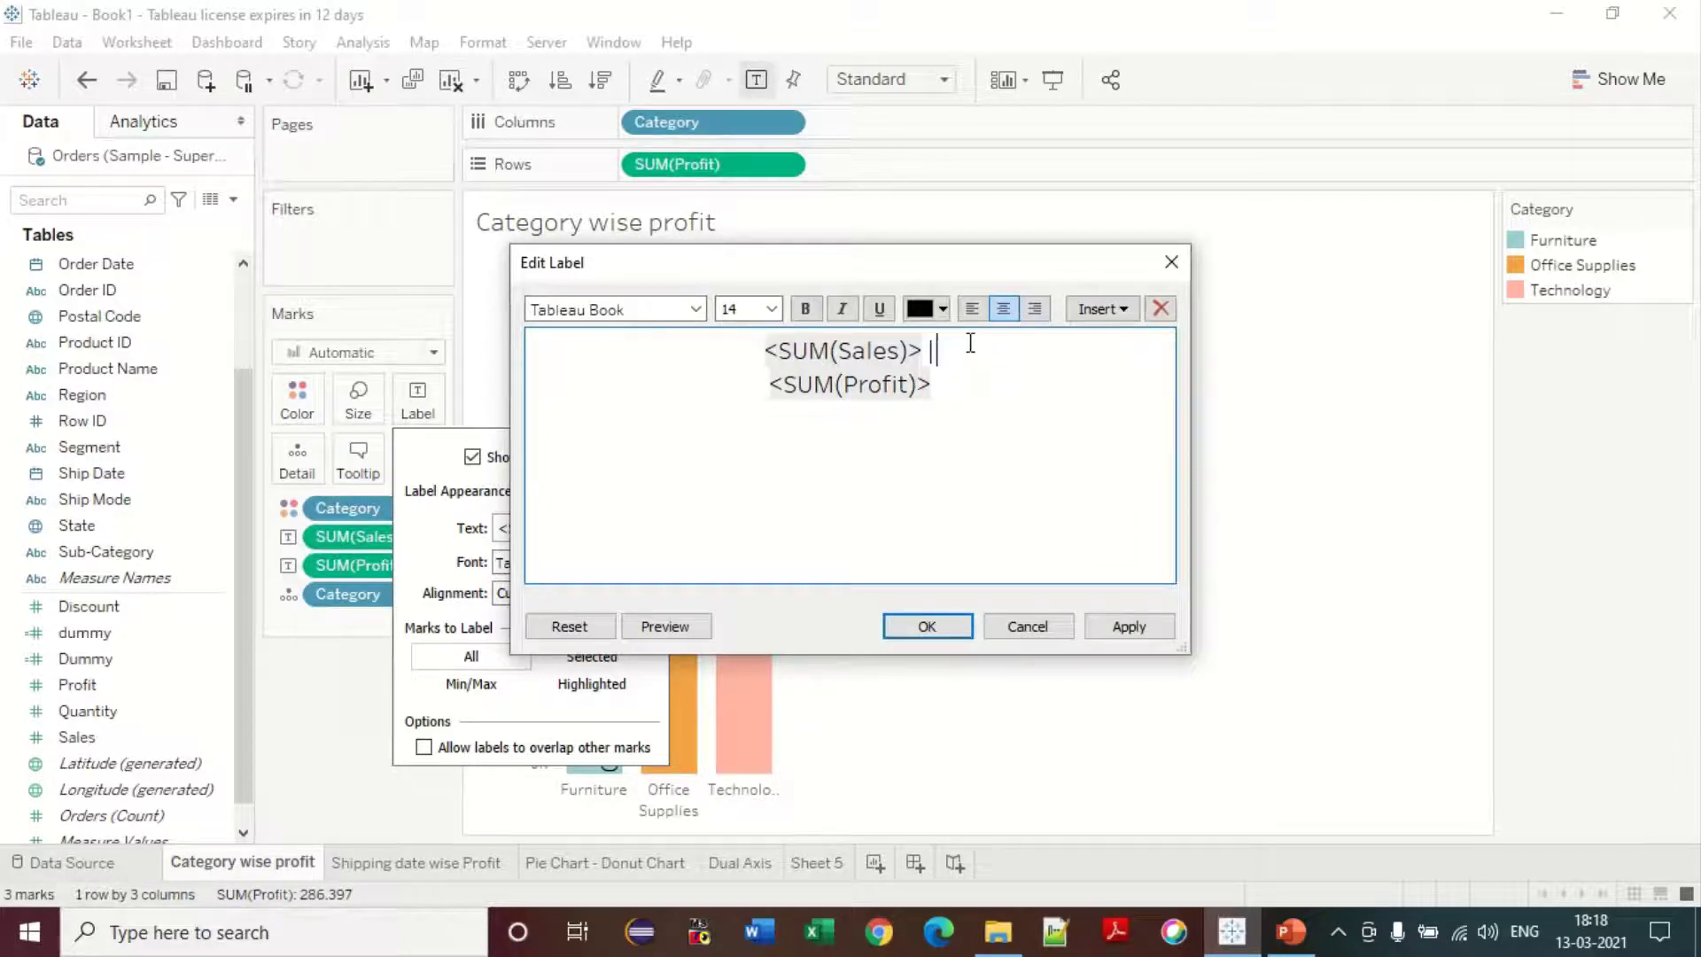
pyautogui.press('Delete')
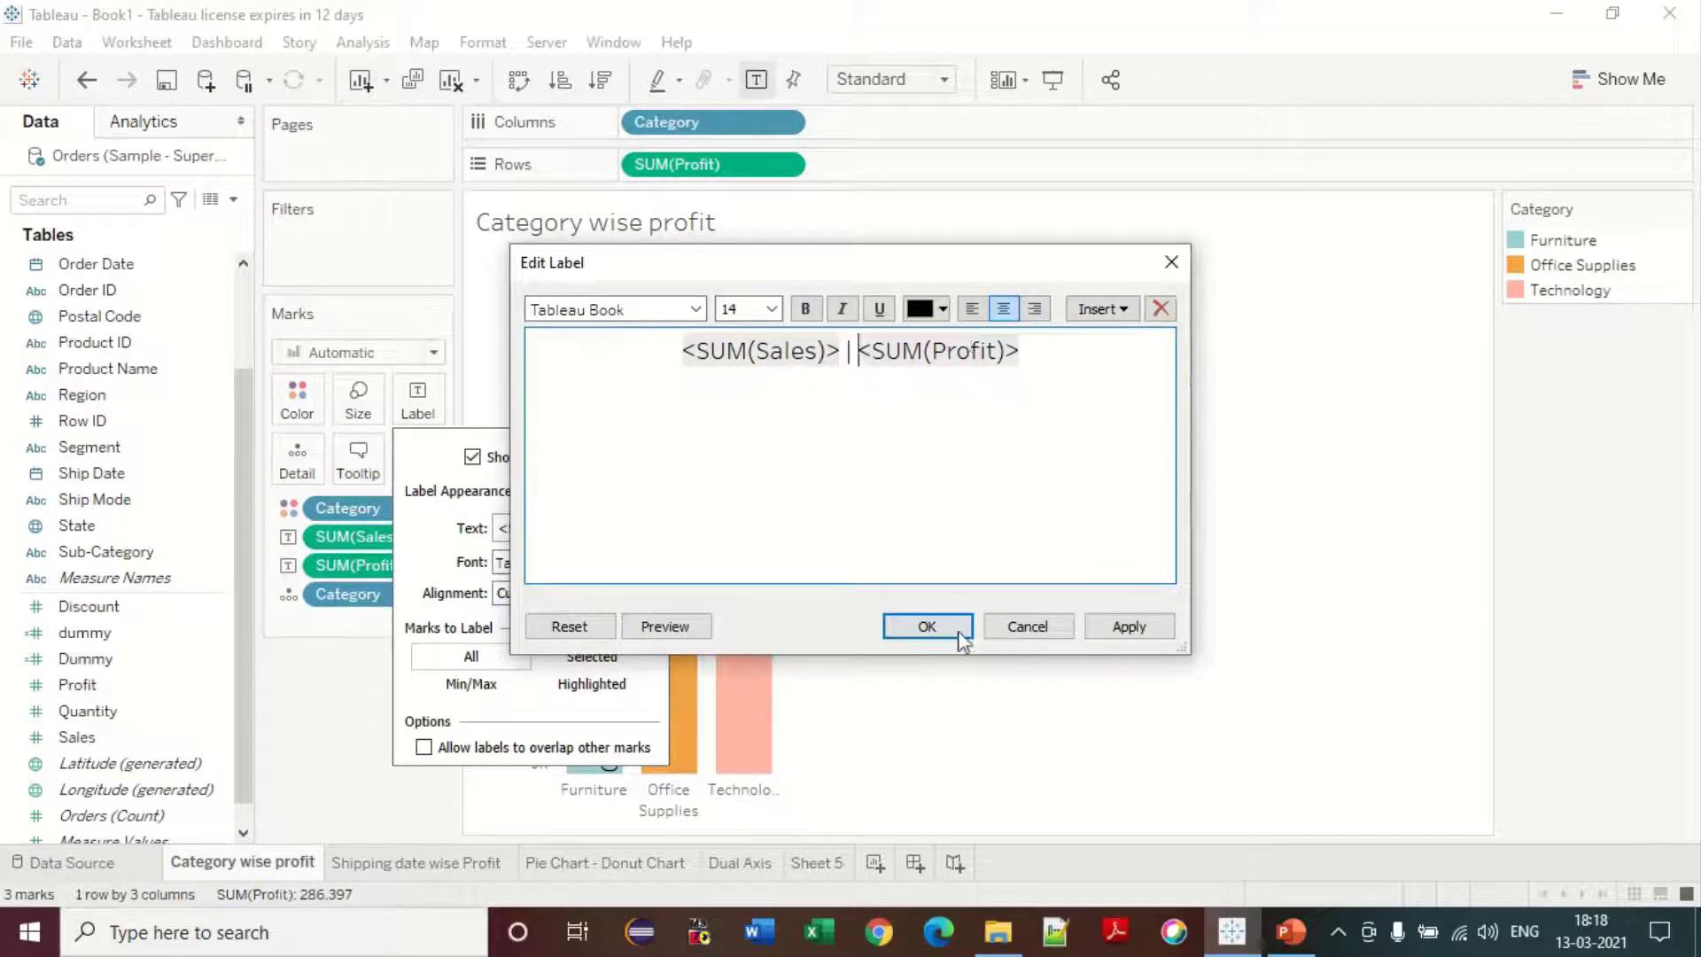
pyautogui.click(927, 626)
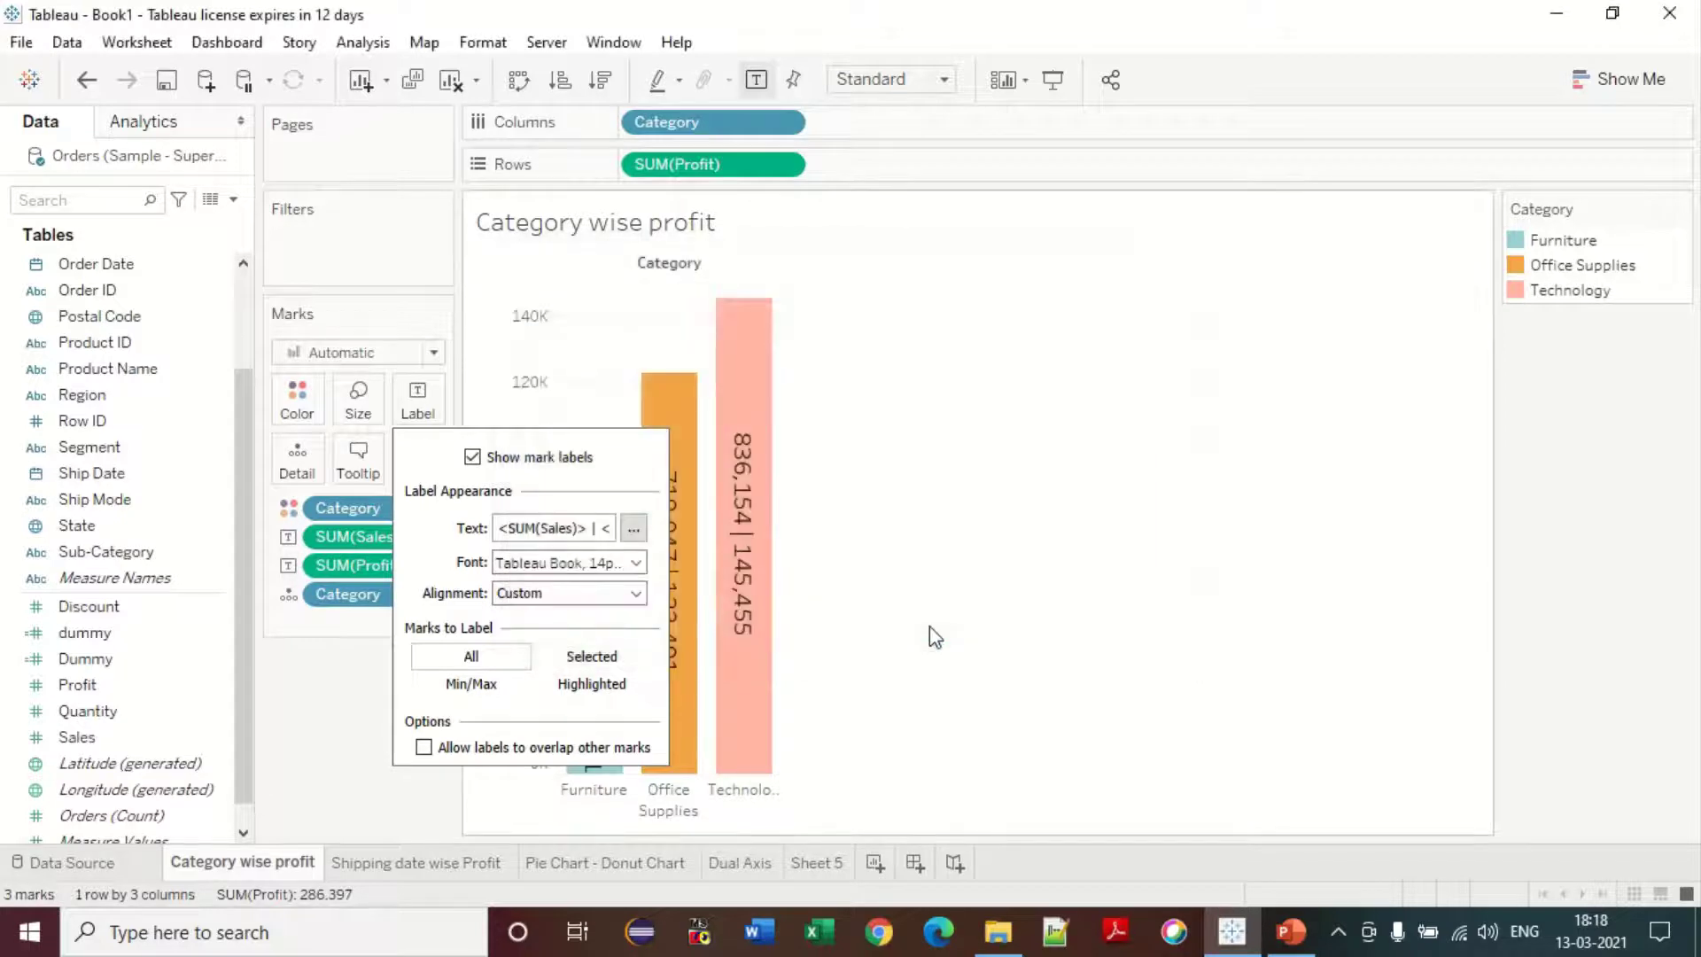
# - Open the mark label text for editing and format the <SUM(Sales)> field in bold blue
pyautogui.click(634, 528)
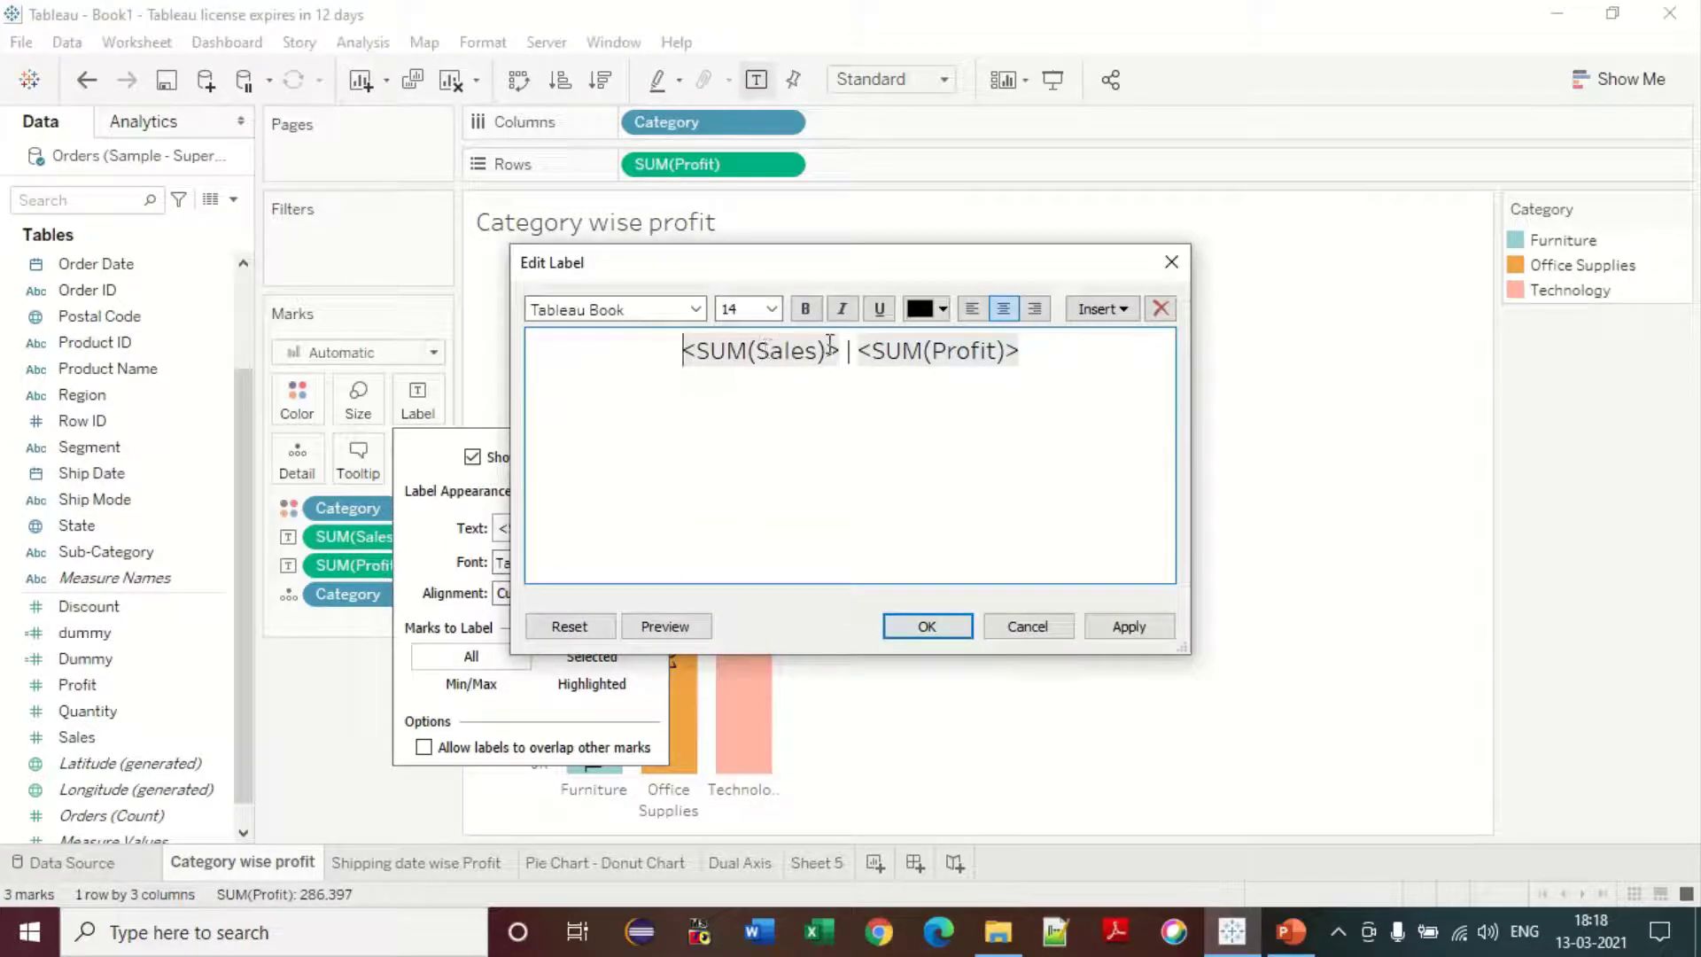
pyautogui.doubleClick(844, 352)
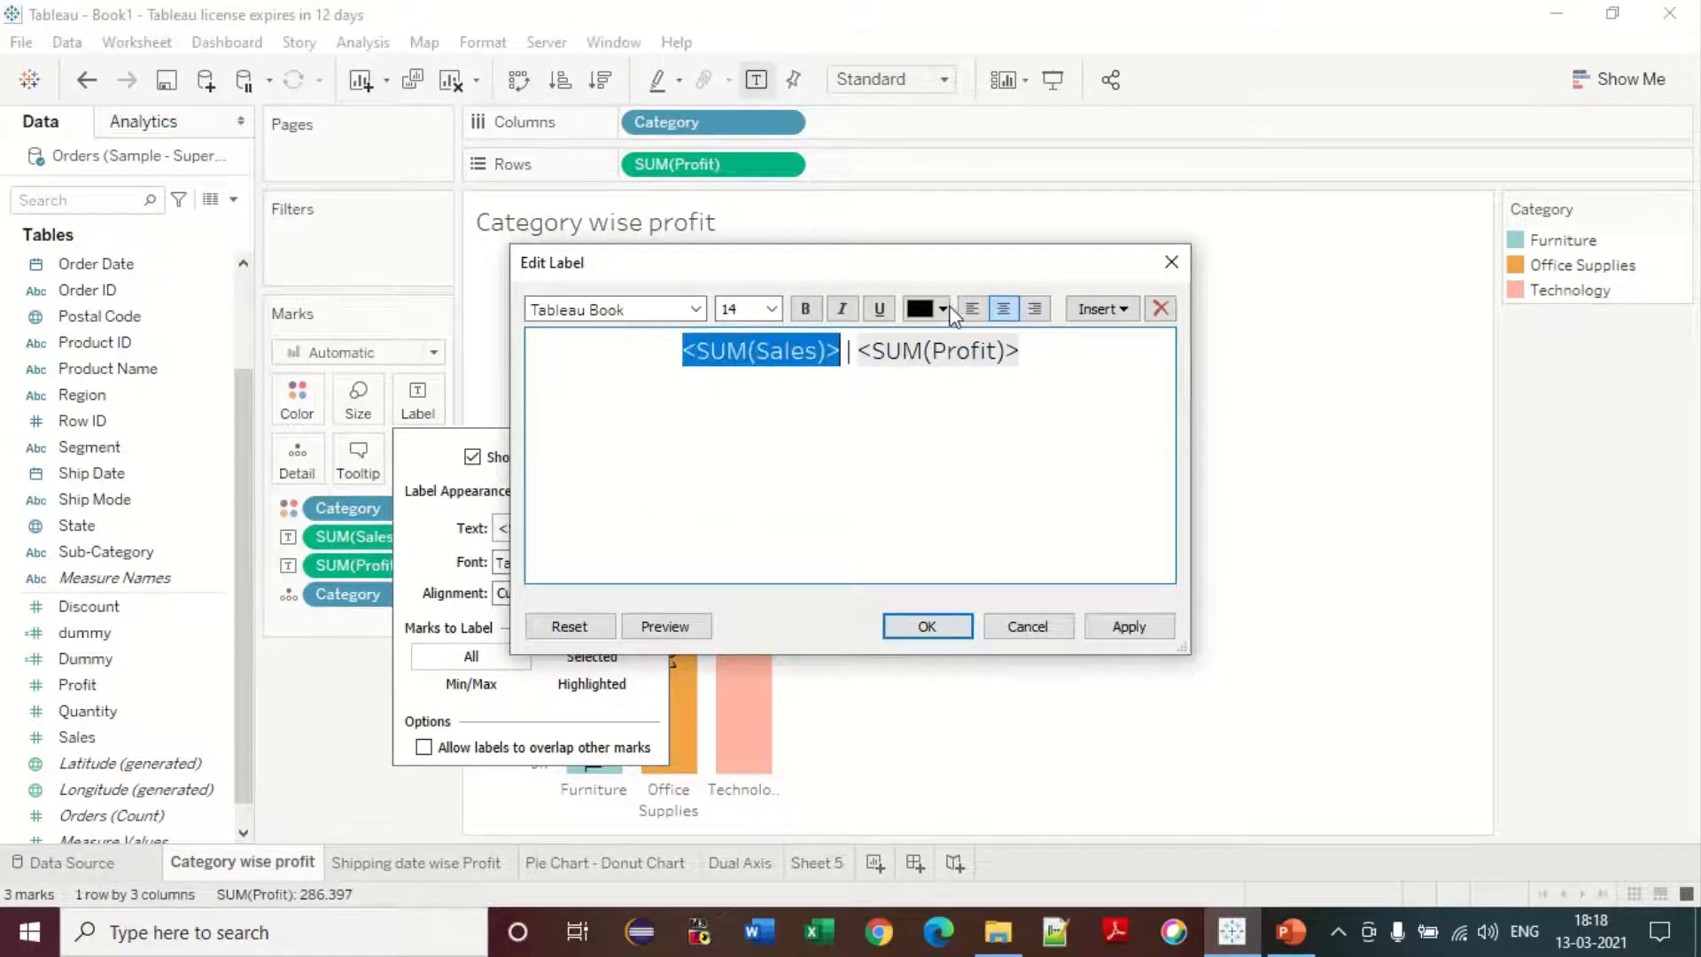
pyautogui.click(943, 309)
pyautogui.click(1061, 339)
pyautogui.click(802, 310)
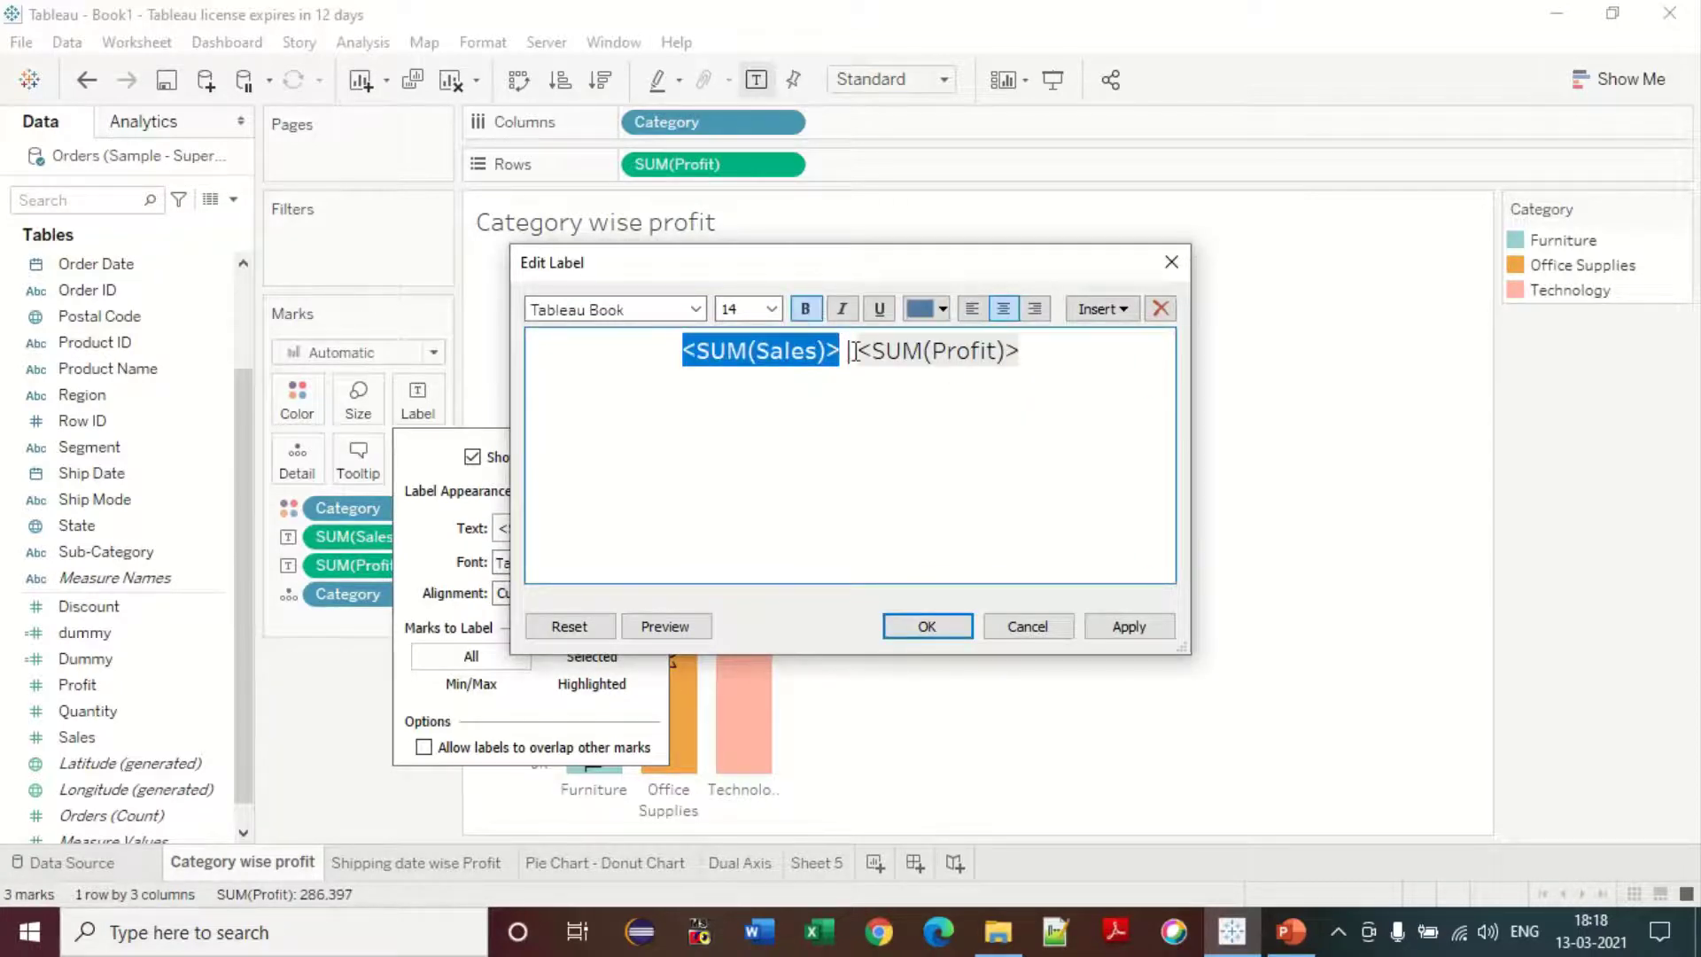
# - Format the <SUM(Profit)> field in the label text in bold mauve and apply the label changes to the bars
pyautogui.moveTo(856, 353); pyautogui.dragTo(1054, 365)
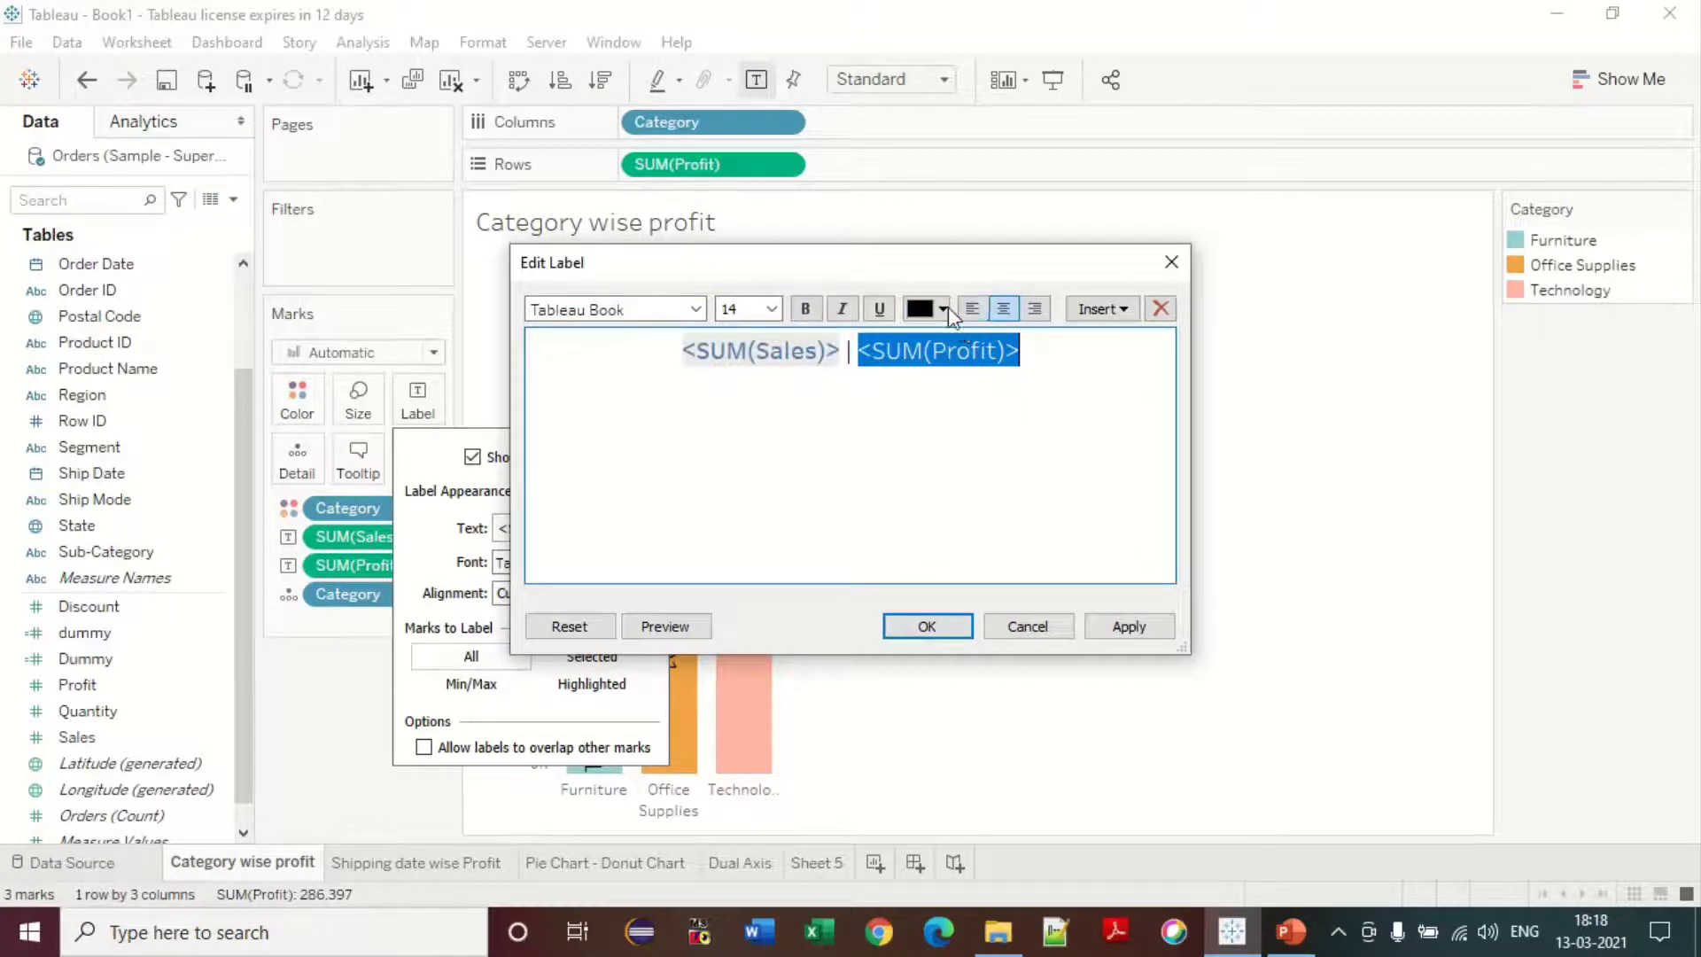
pyautogui.click(944, 308)
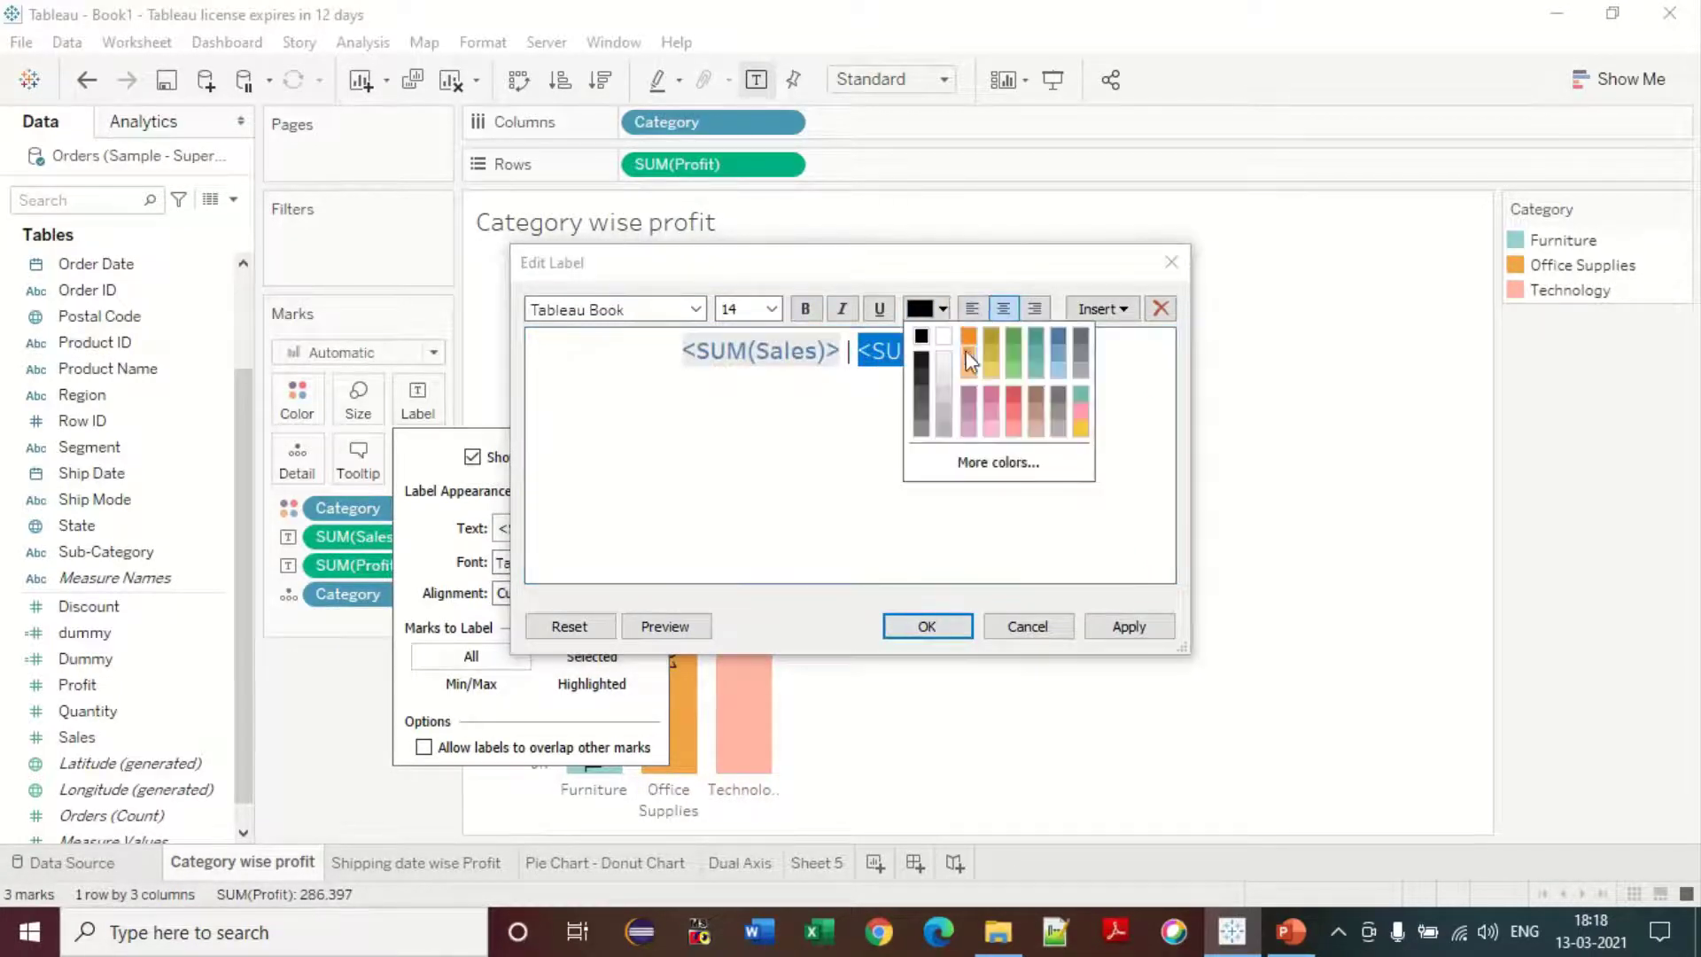
pyautogui.click(966, 400)
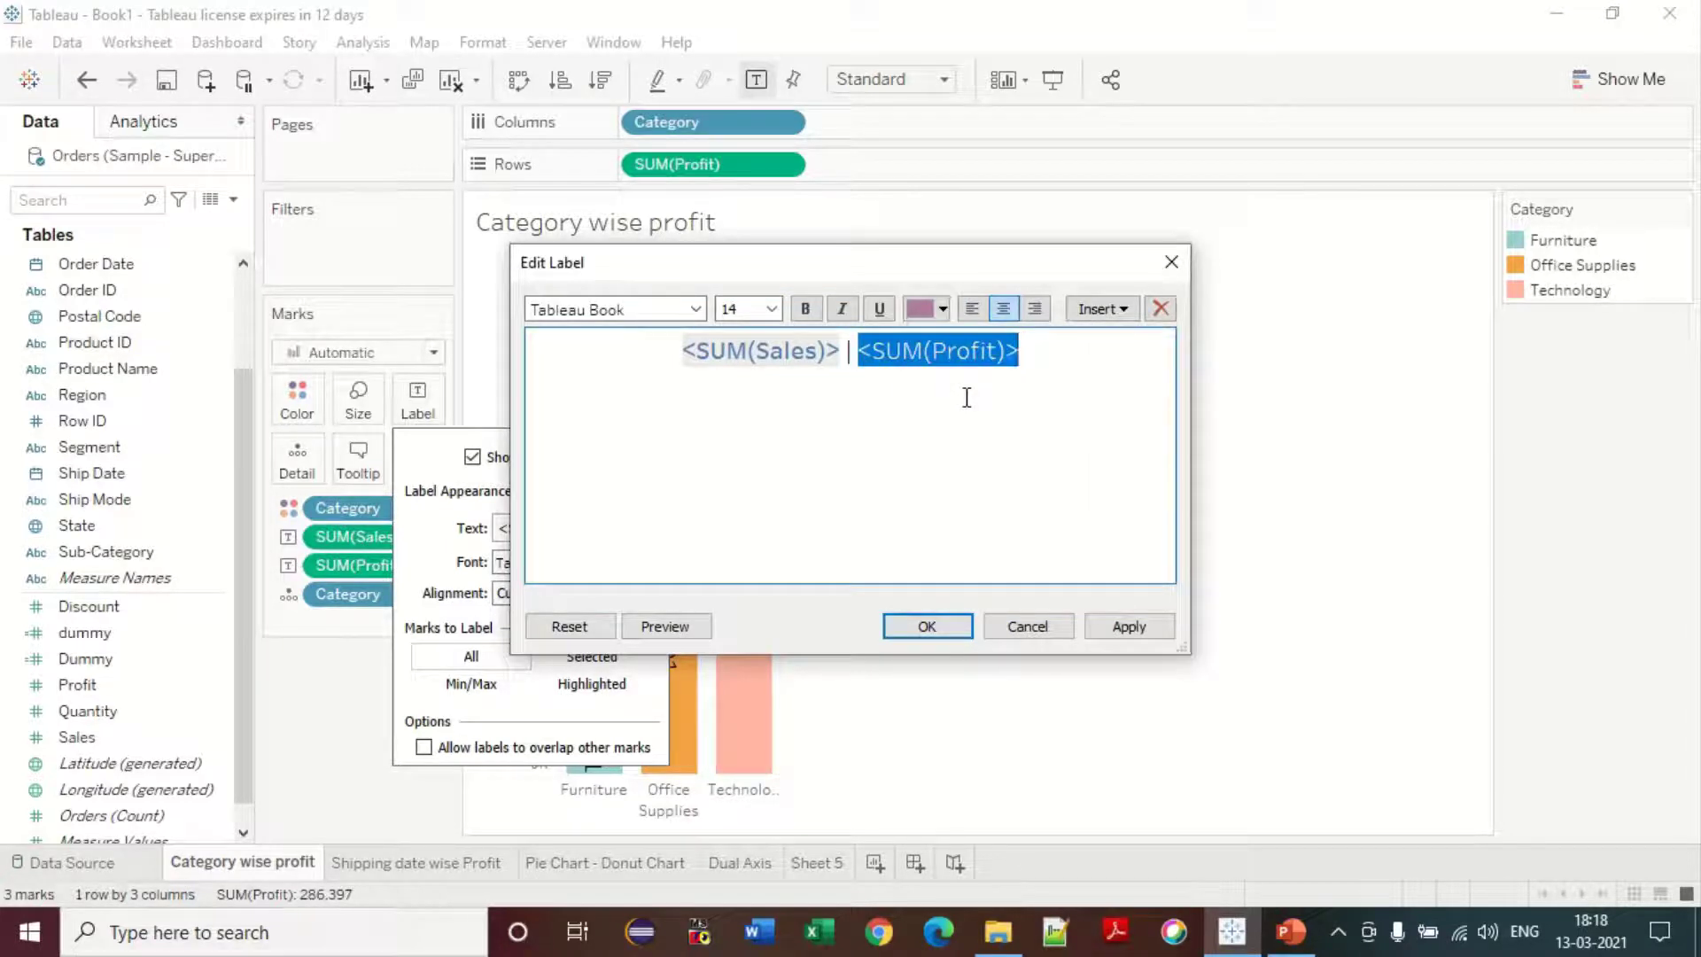
pyautogui.click(814, 308)
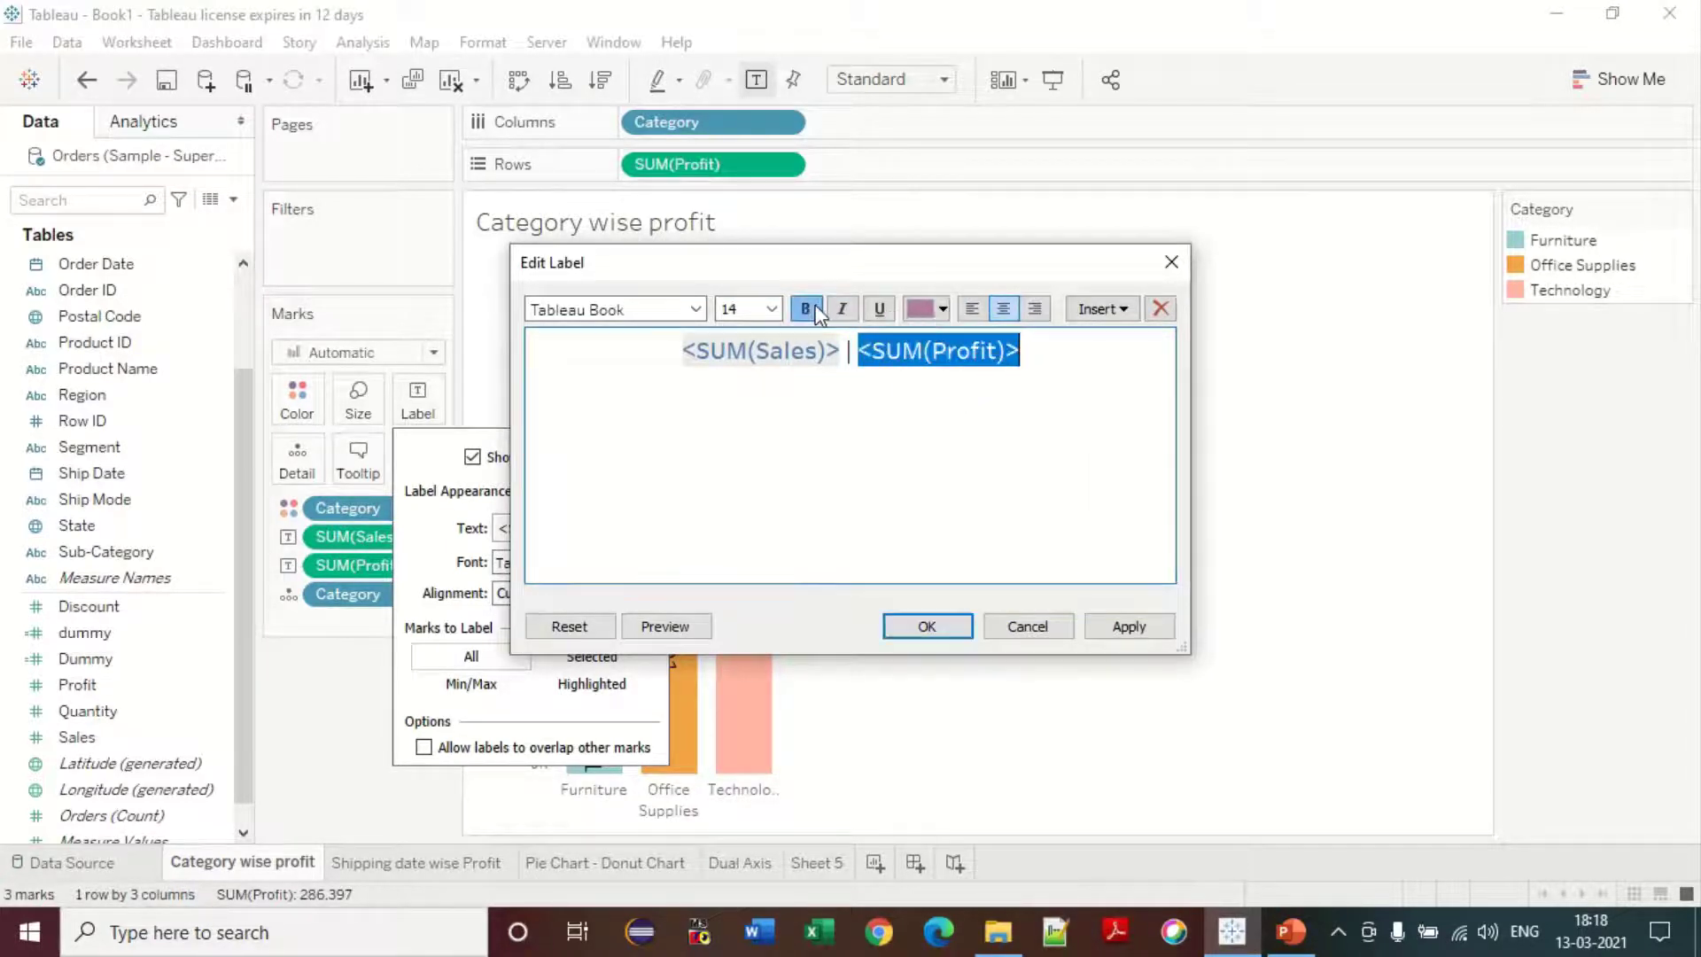
pyautogui.click(943, 631)
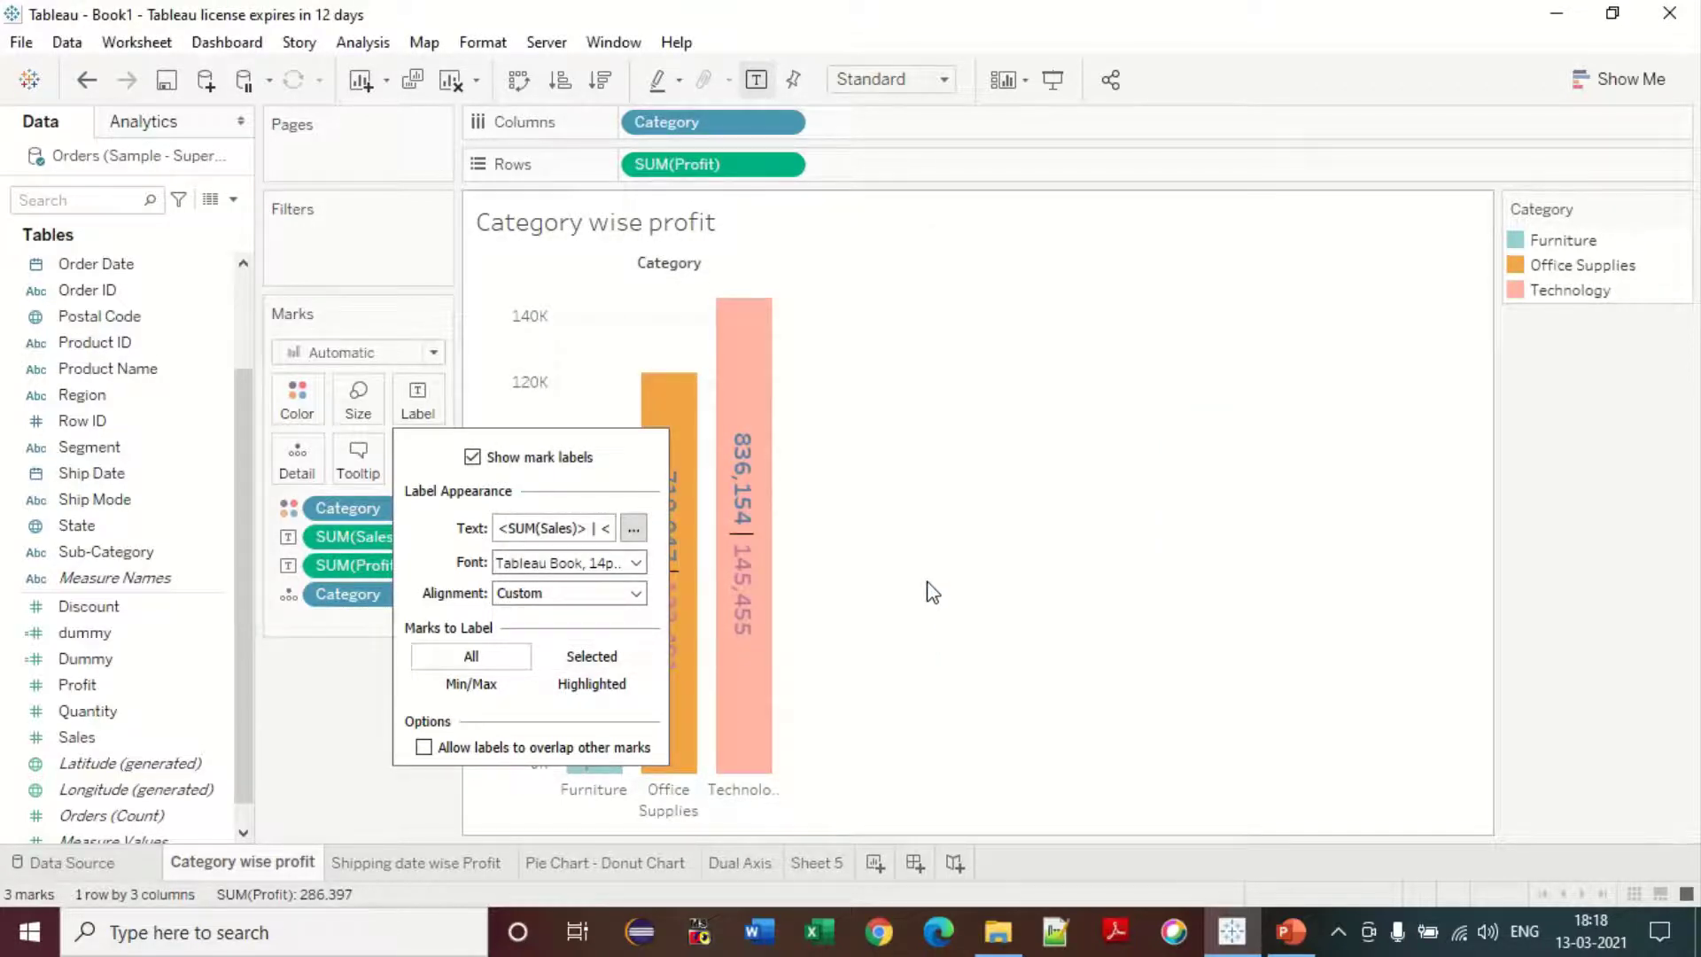
pyautogui.click(929, 598)
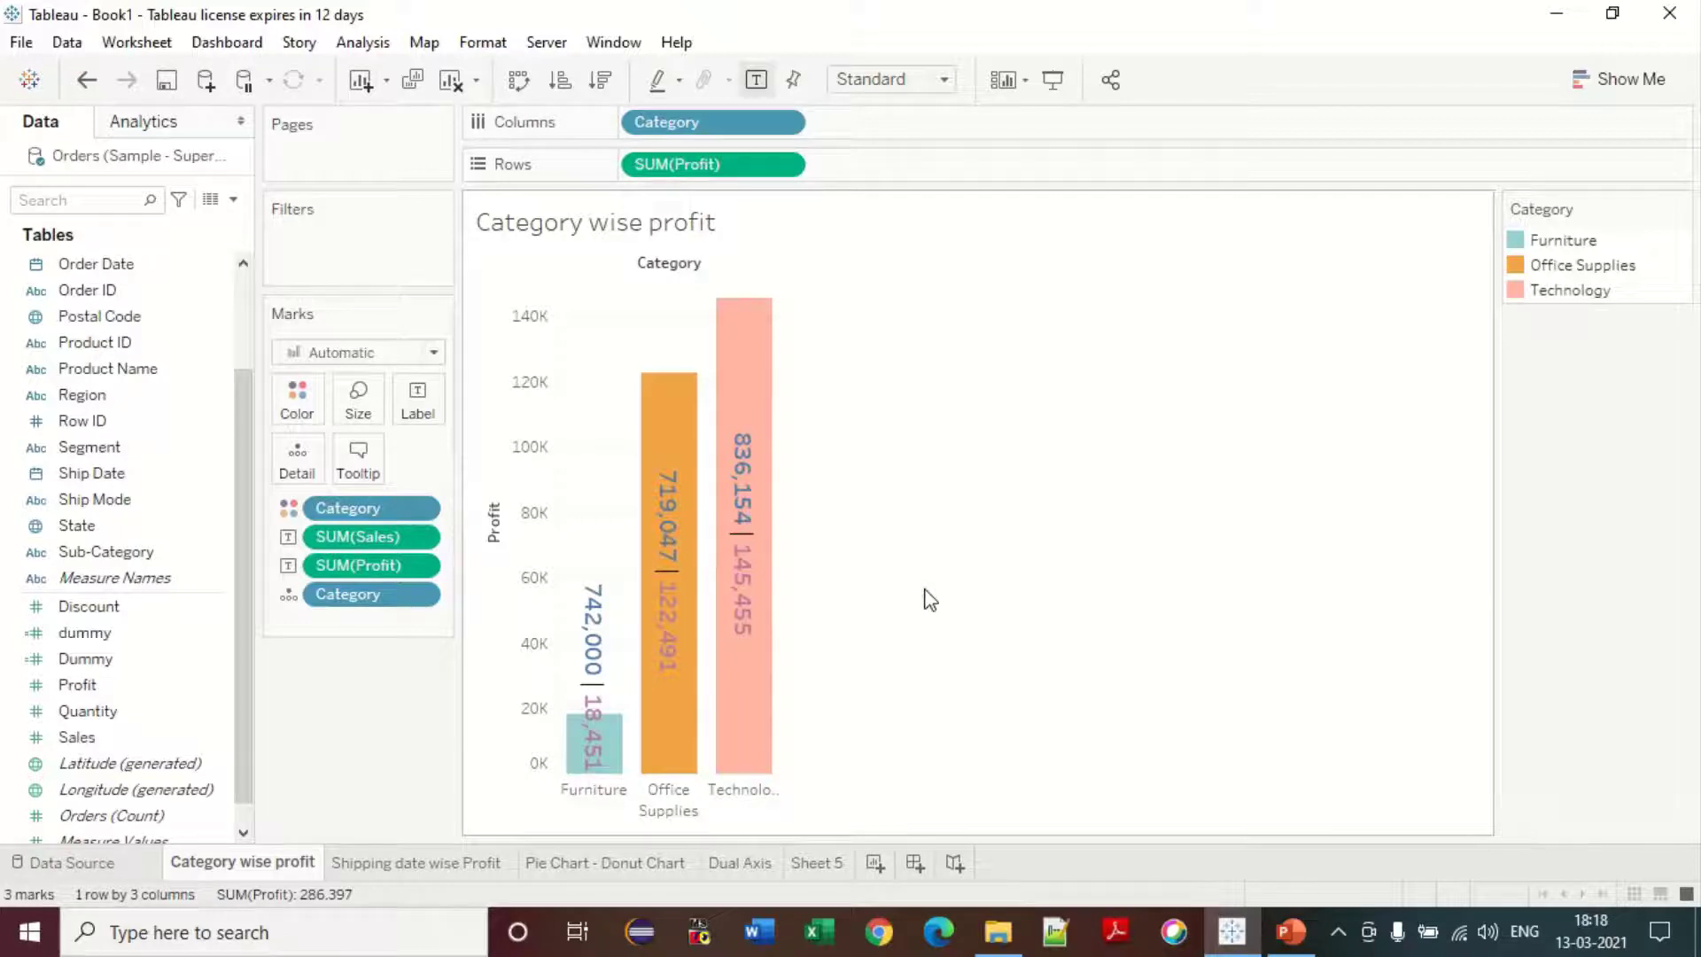
# - Add the Order ID, Postal Code, Product ID and Product Name fields together to the chart's tooltip
pyautogui.moveTo(756, 359)
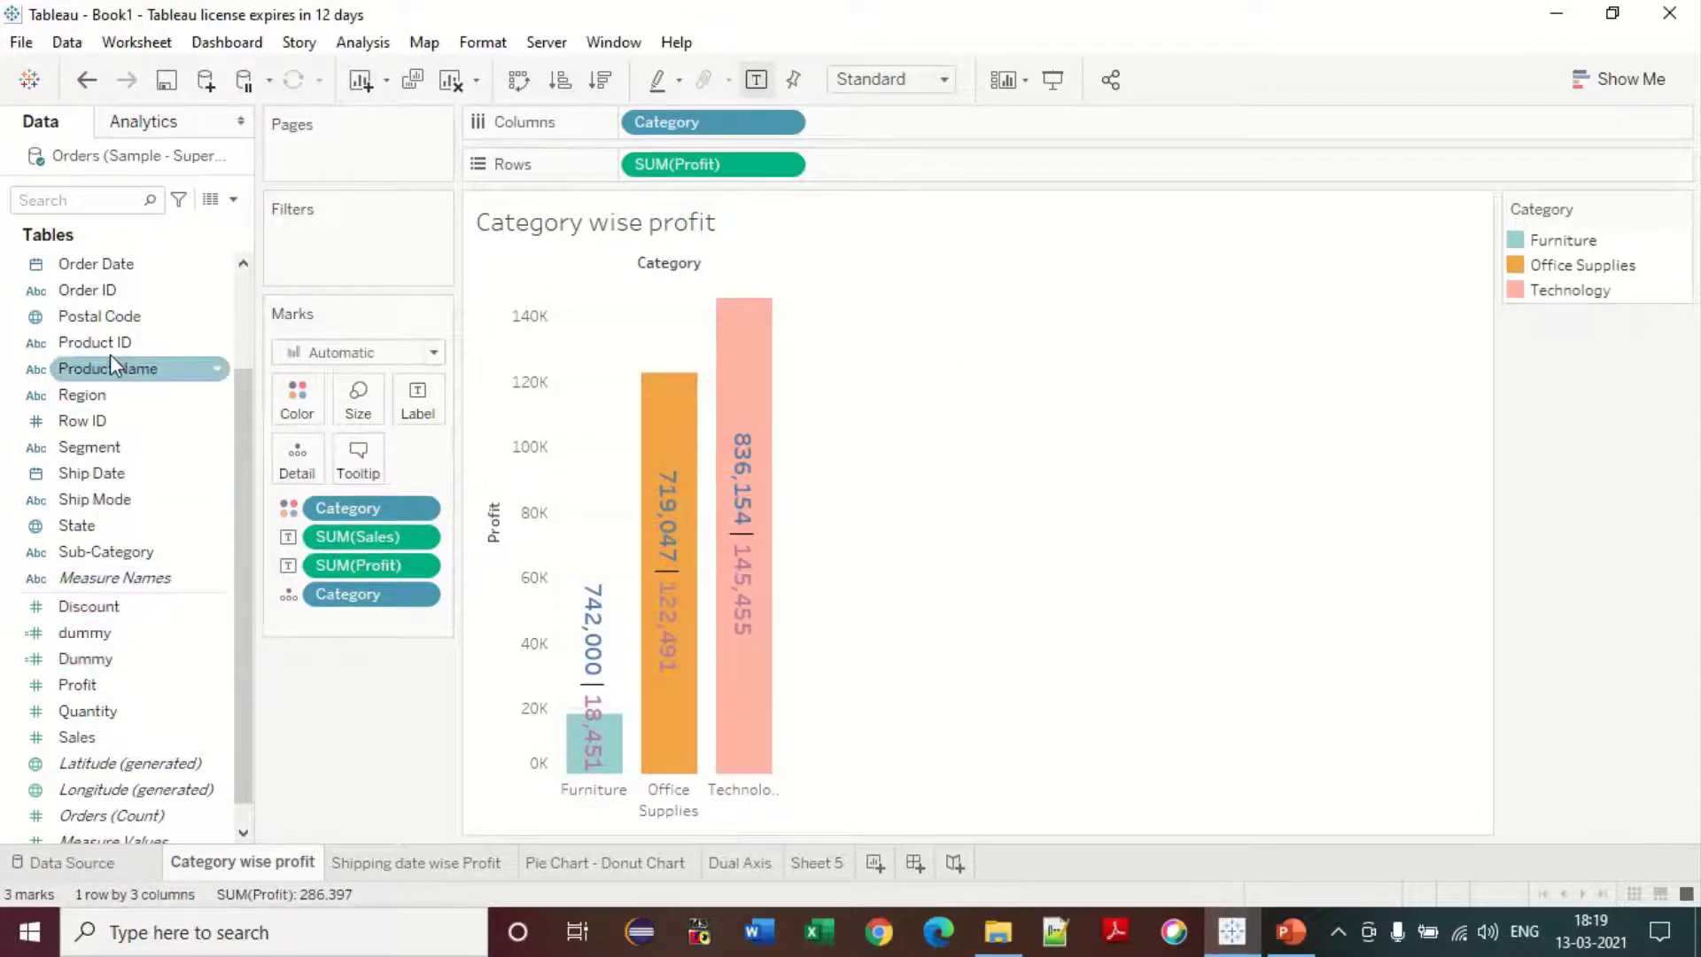
pyautogui.click(99, 289)
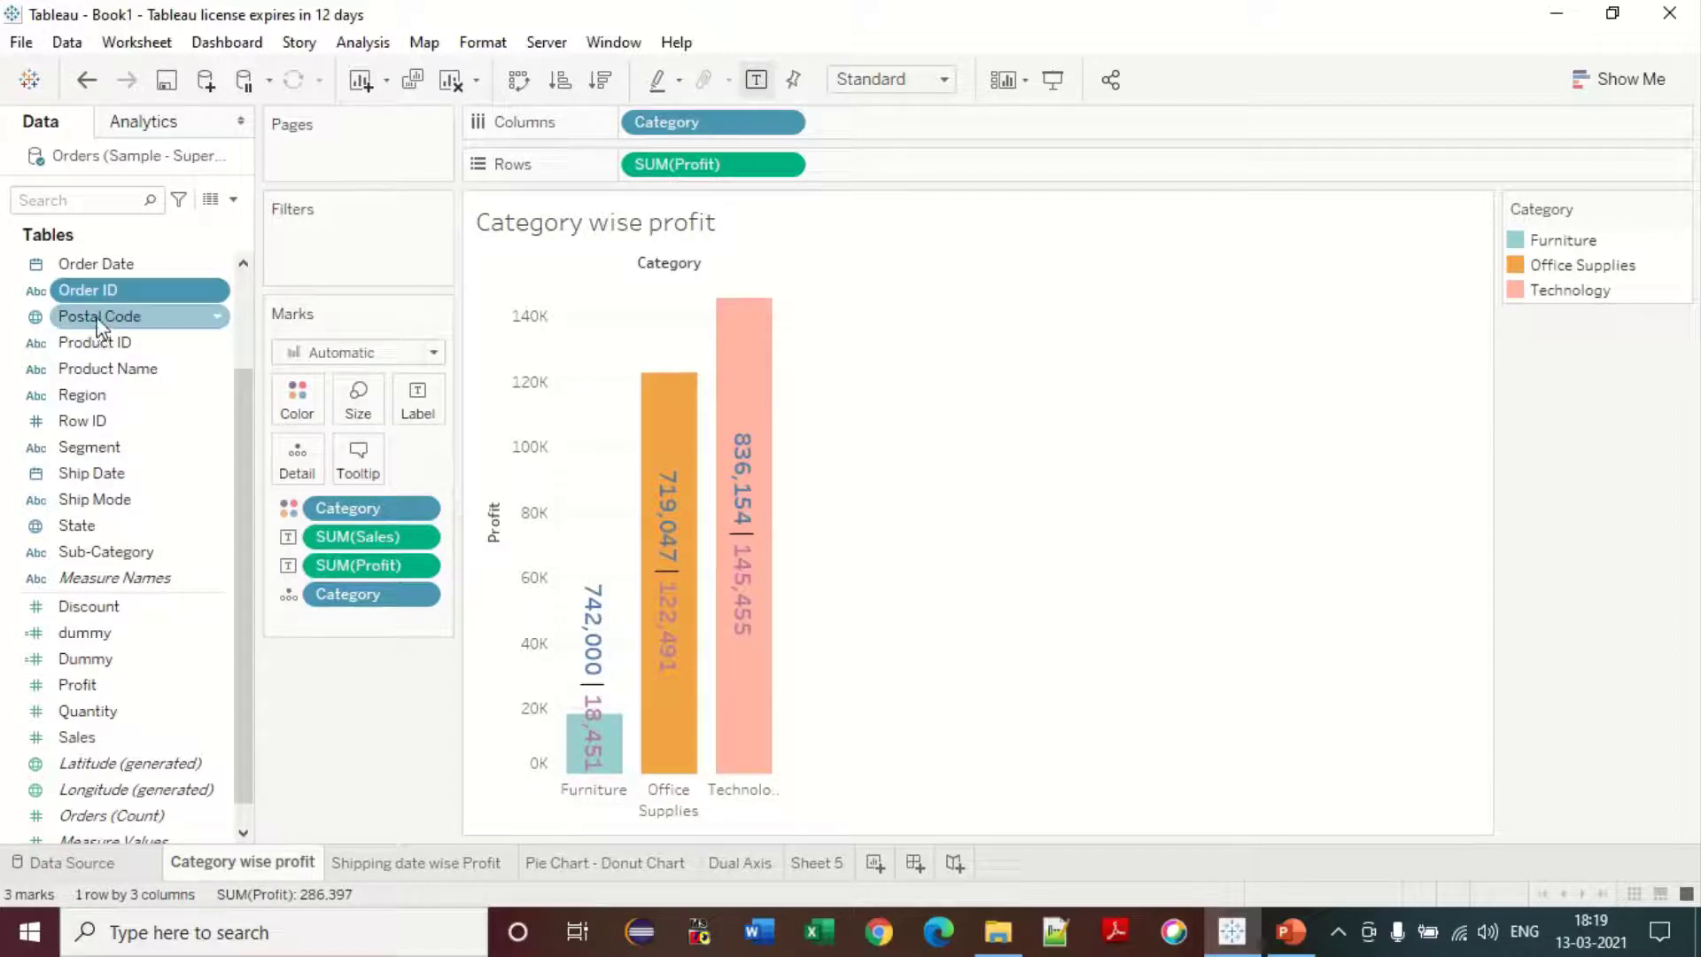
pyautogui.keyDown('ctrl'); pyautogui.click(97, 318); pyautogui.keyUp('ctrl')
pyautogui.keyDown('ctrl'); pyautogui.click(98, 343); pyautogui.keyUp('ctrl')
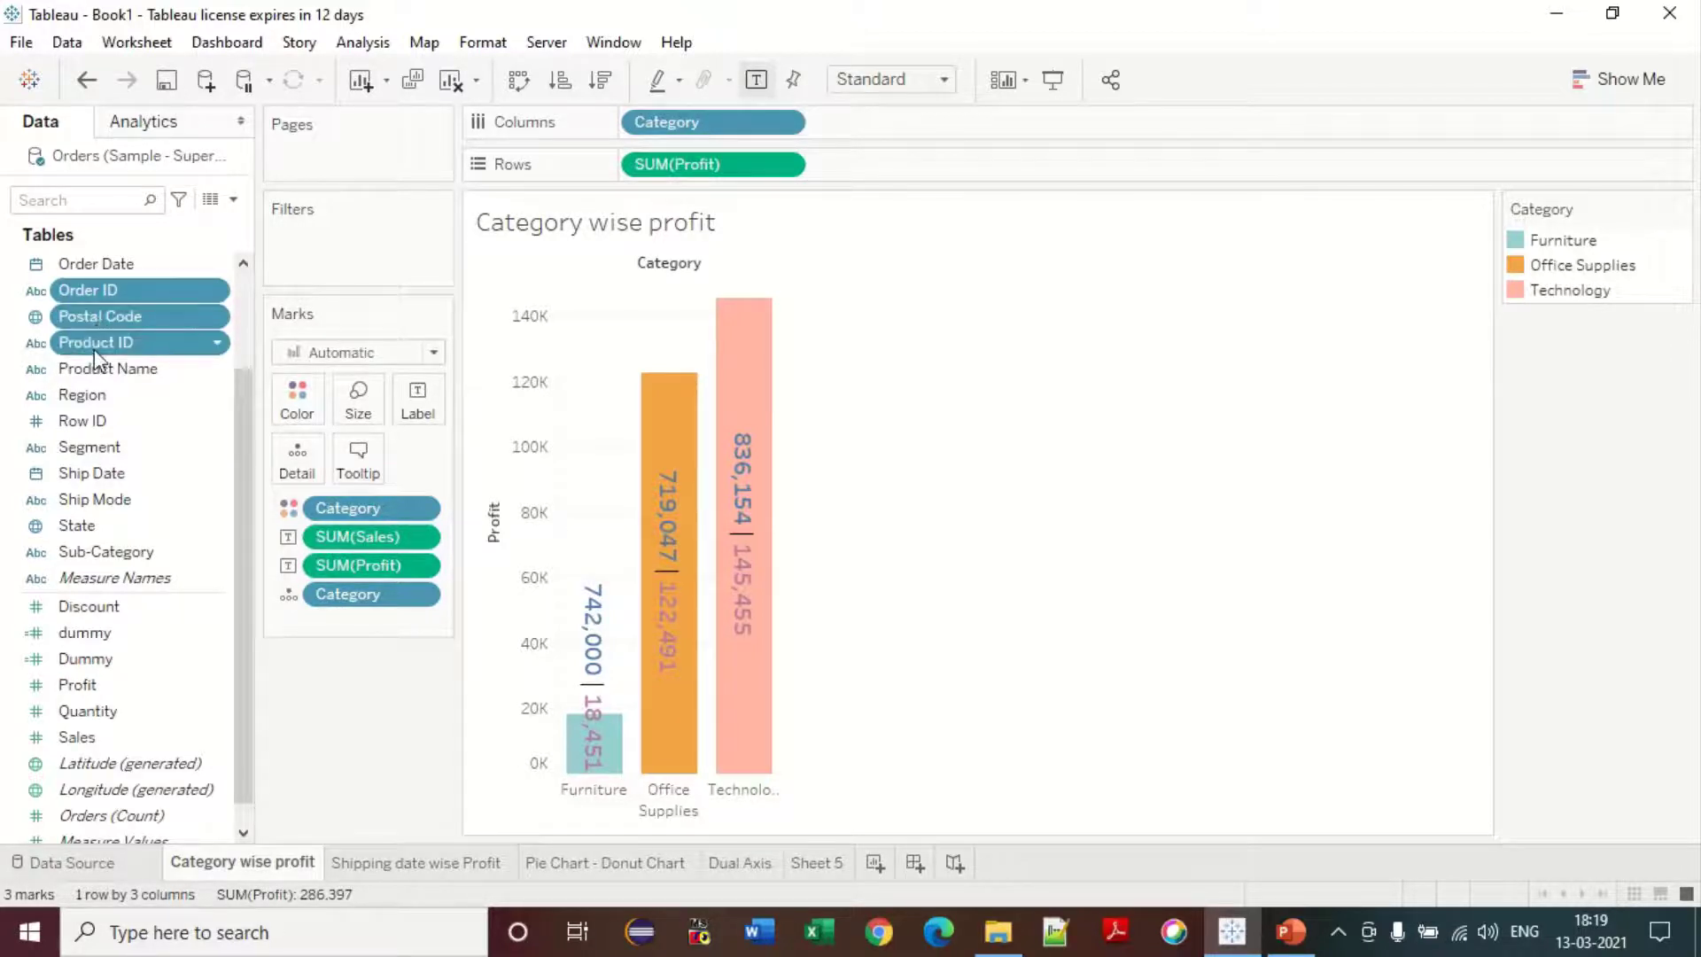
pyautogui.keyDown('ctrl'); pyautogui.click(101, 368); pyautogui.keyUp('ctrl')
pyautogui.moveTo(97, 291); pyautogui.dragTo(366, 462)
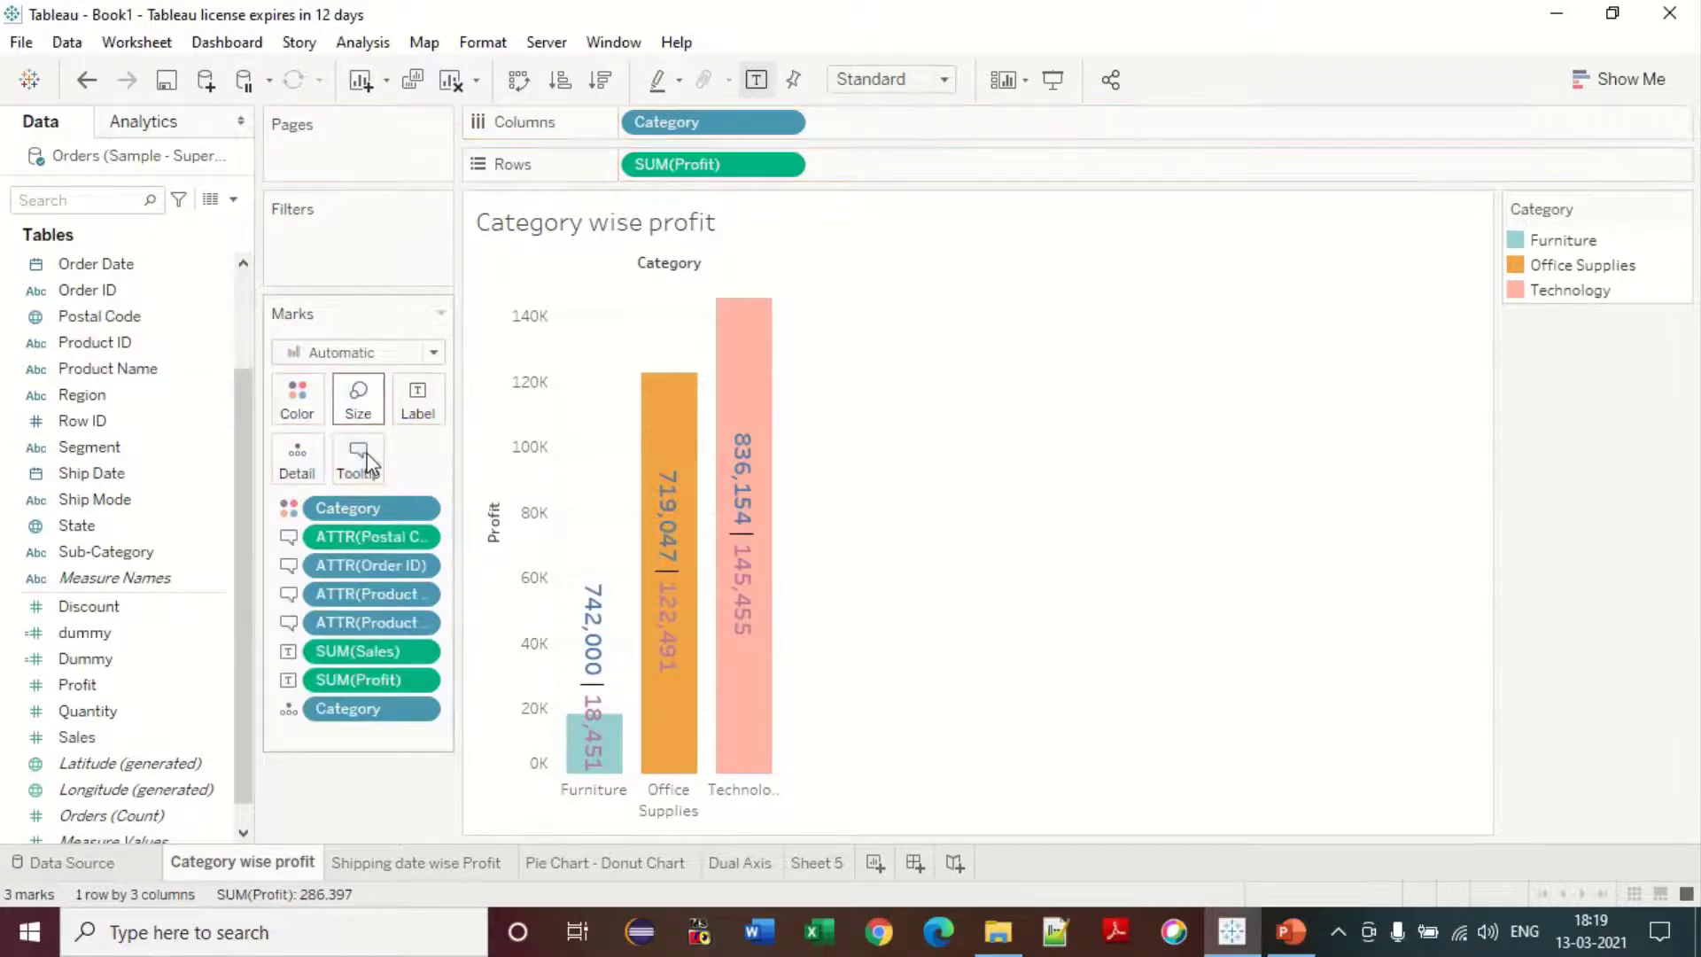
# - Reset the tooltip text to its default, accept it and view the tooltip on the bars
pyautogui.click(359, 458)
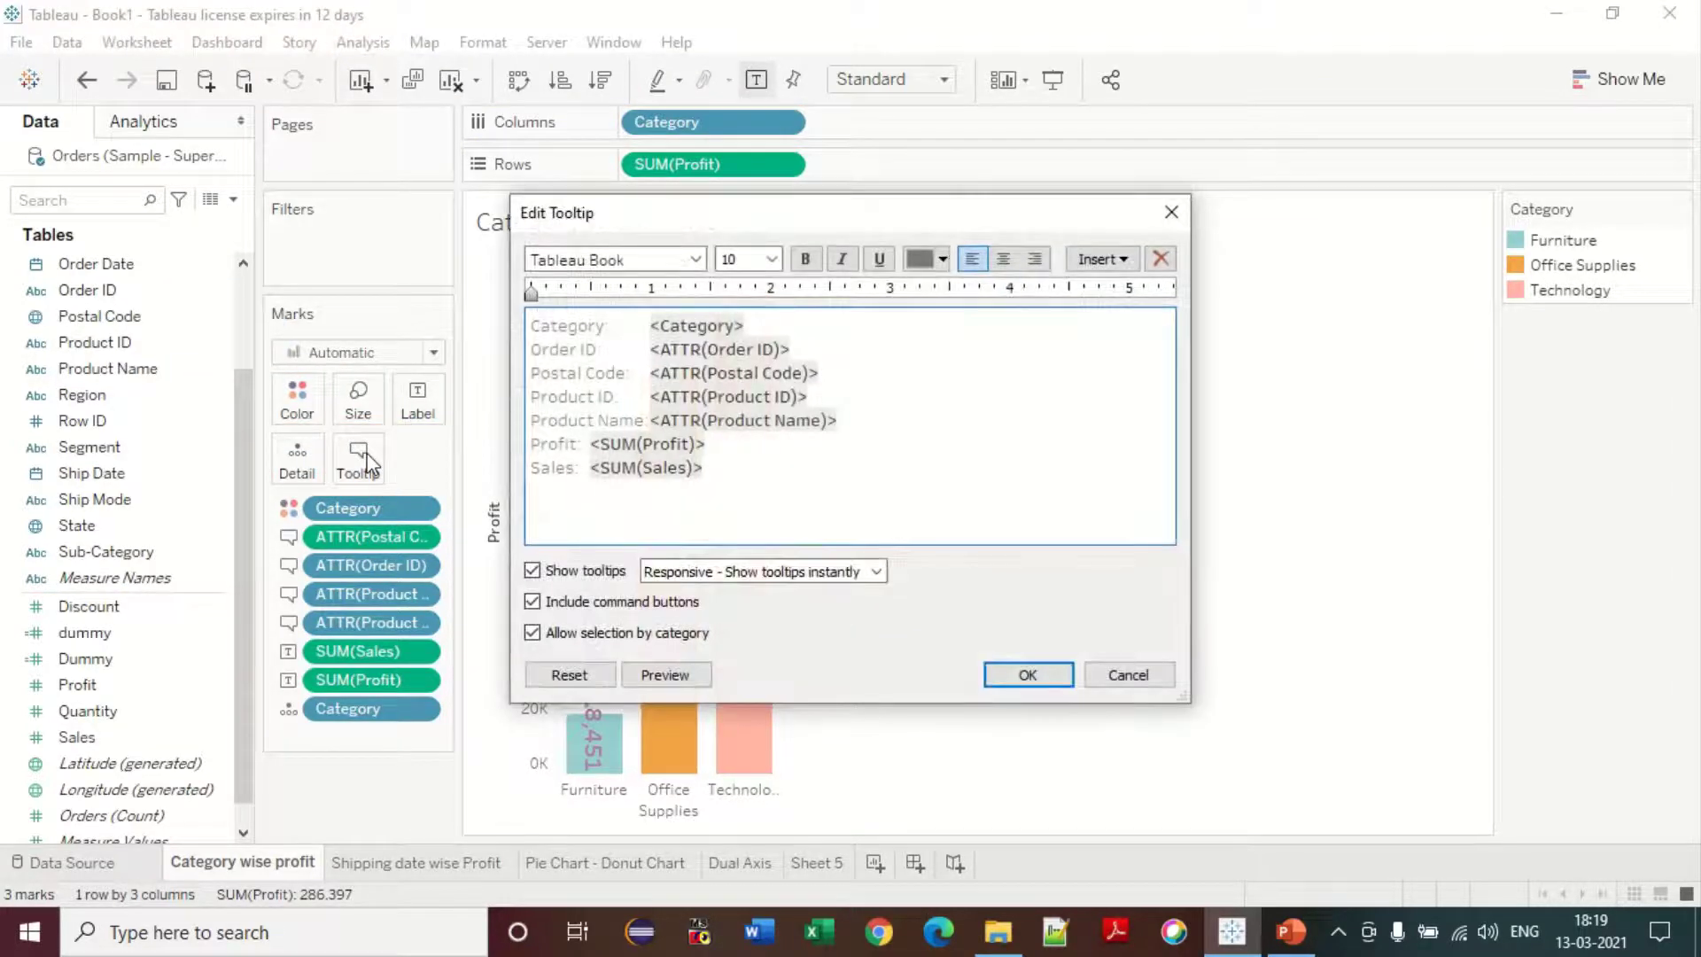
pyautogui.click(569, 676)
pyautogui.press('Return')
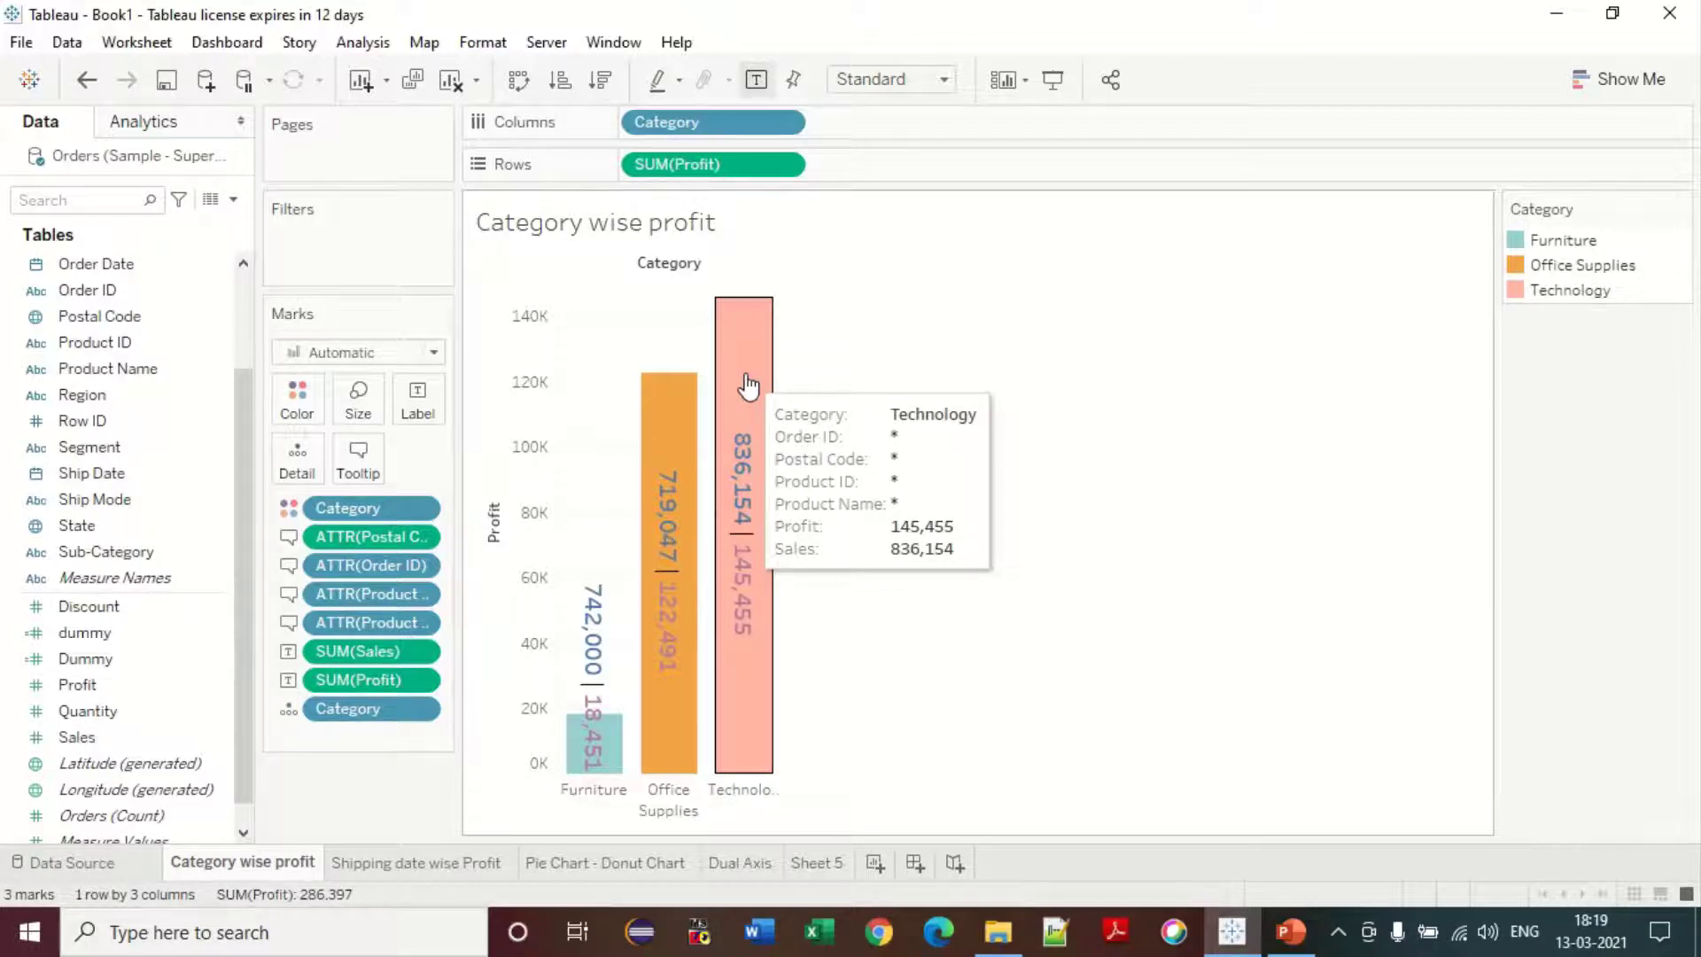
pyautogui.moveTo(695, 411)
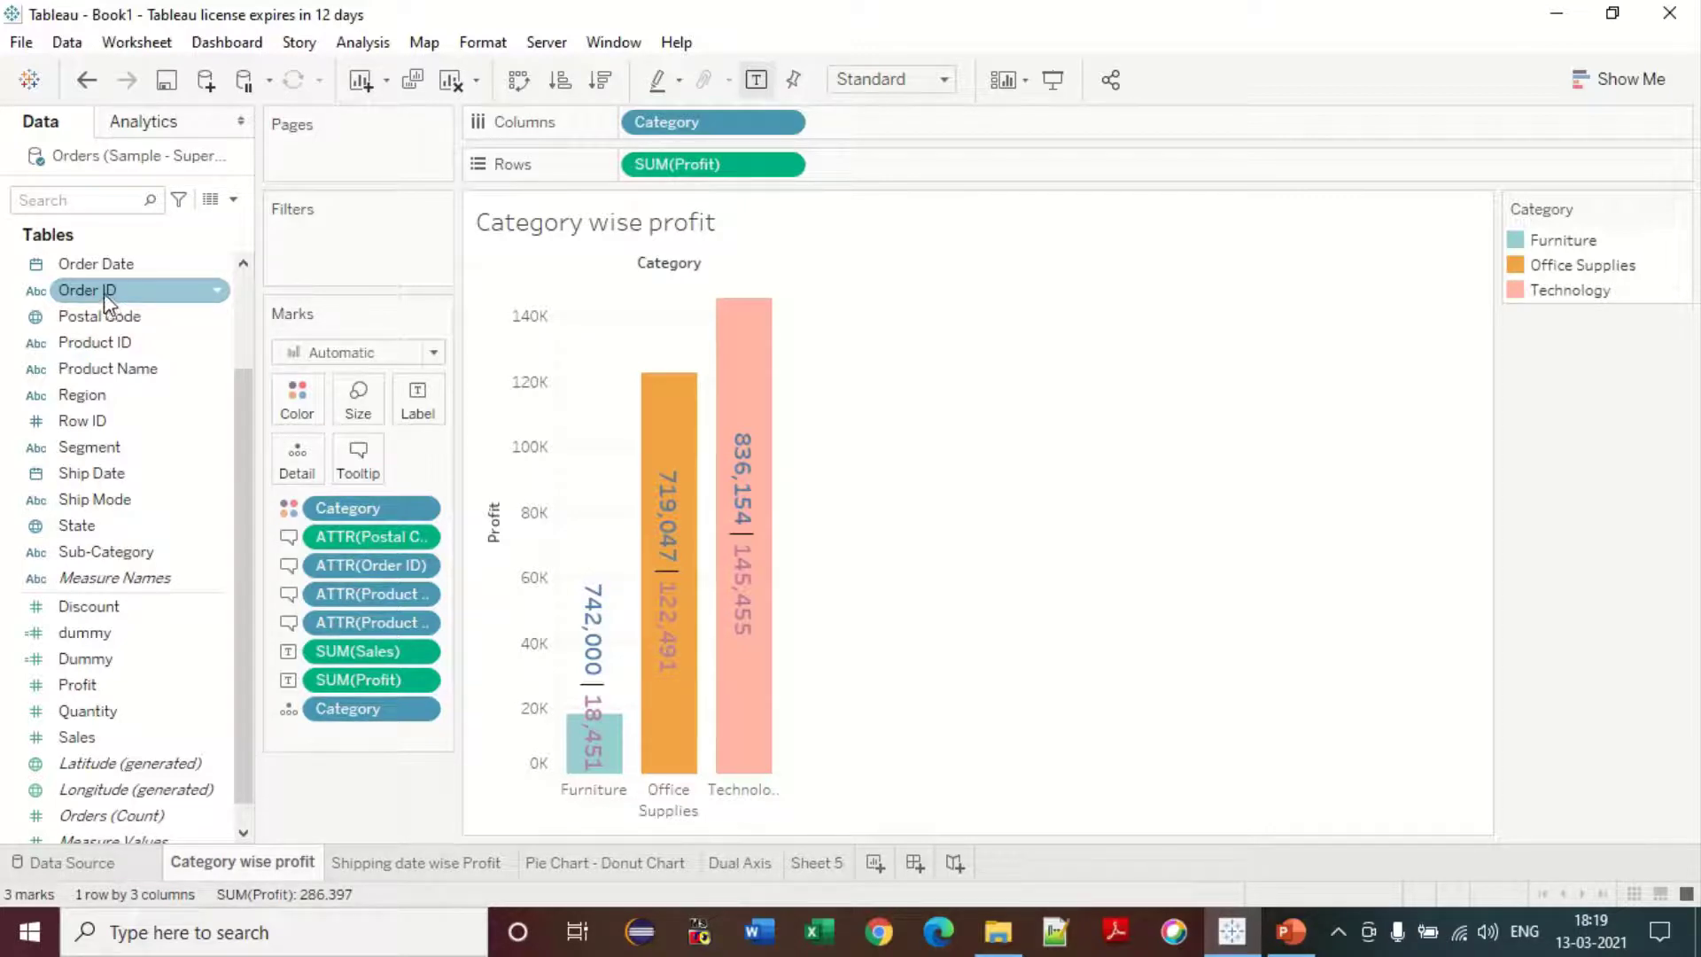
# - Undo the addition of the order, postal code and product fields to the tooltip
pyautogui.click(86, 80)
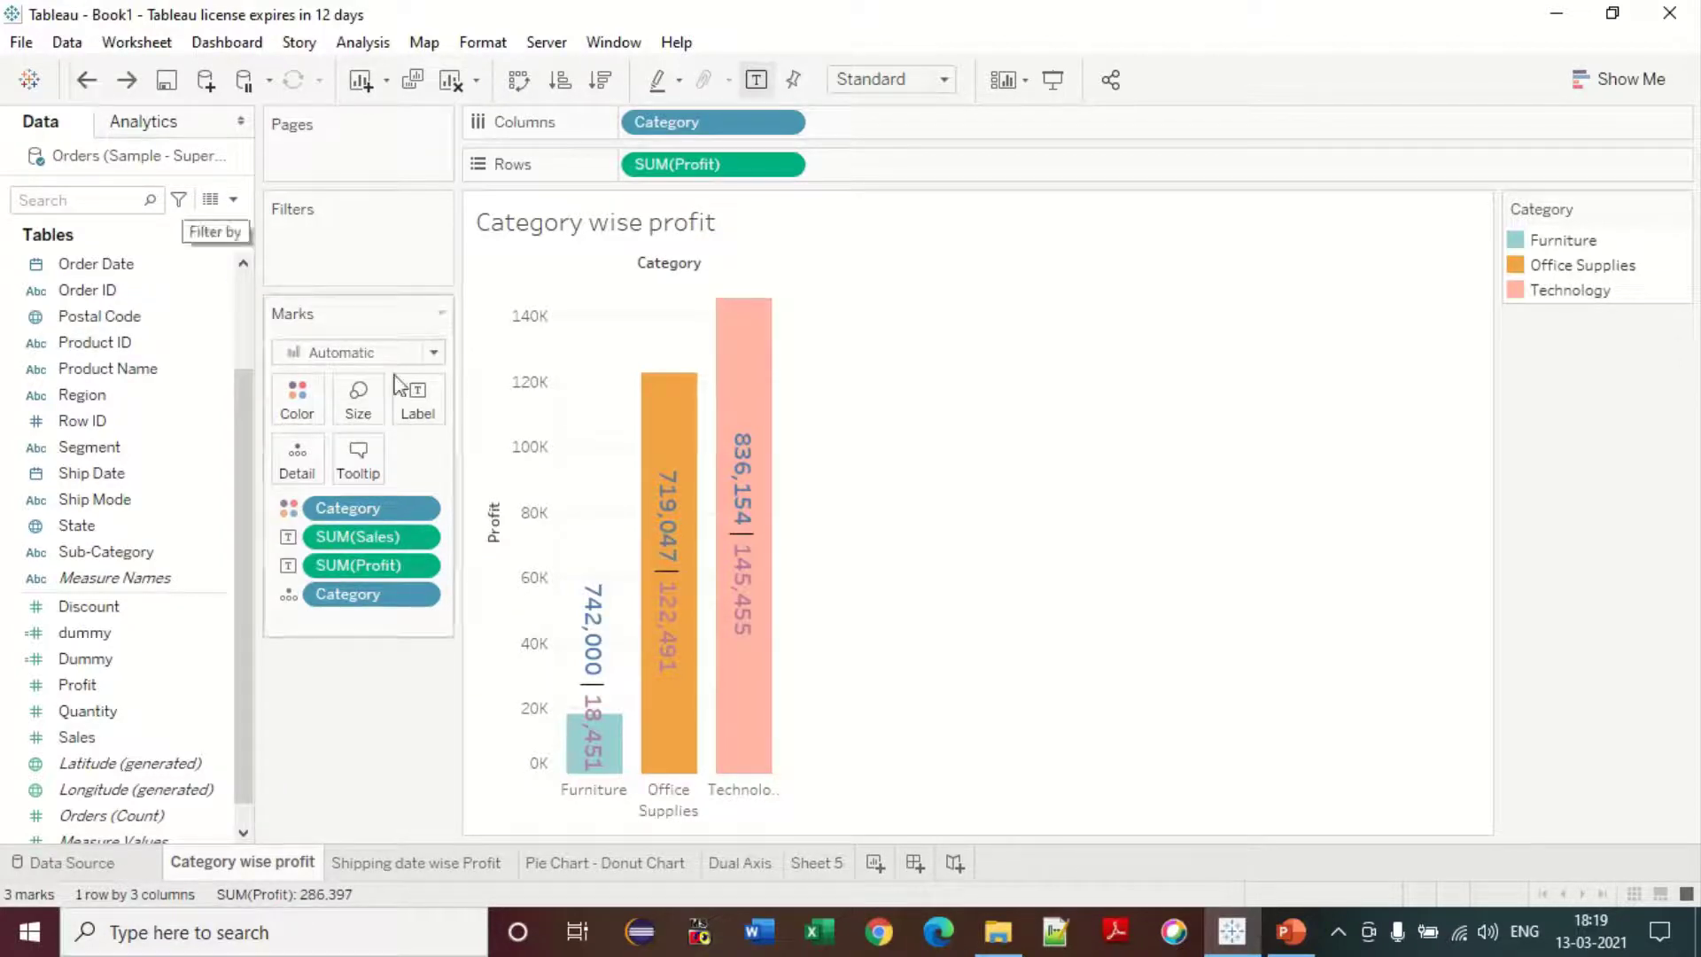
pyautogui.click(418, 400)
pyautogui.click(875, 387)
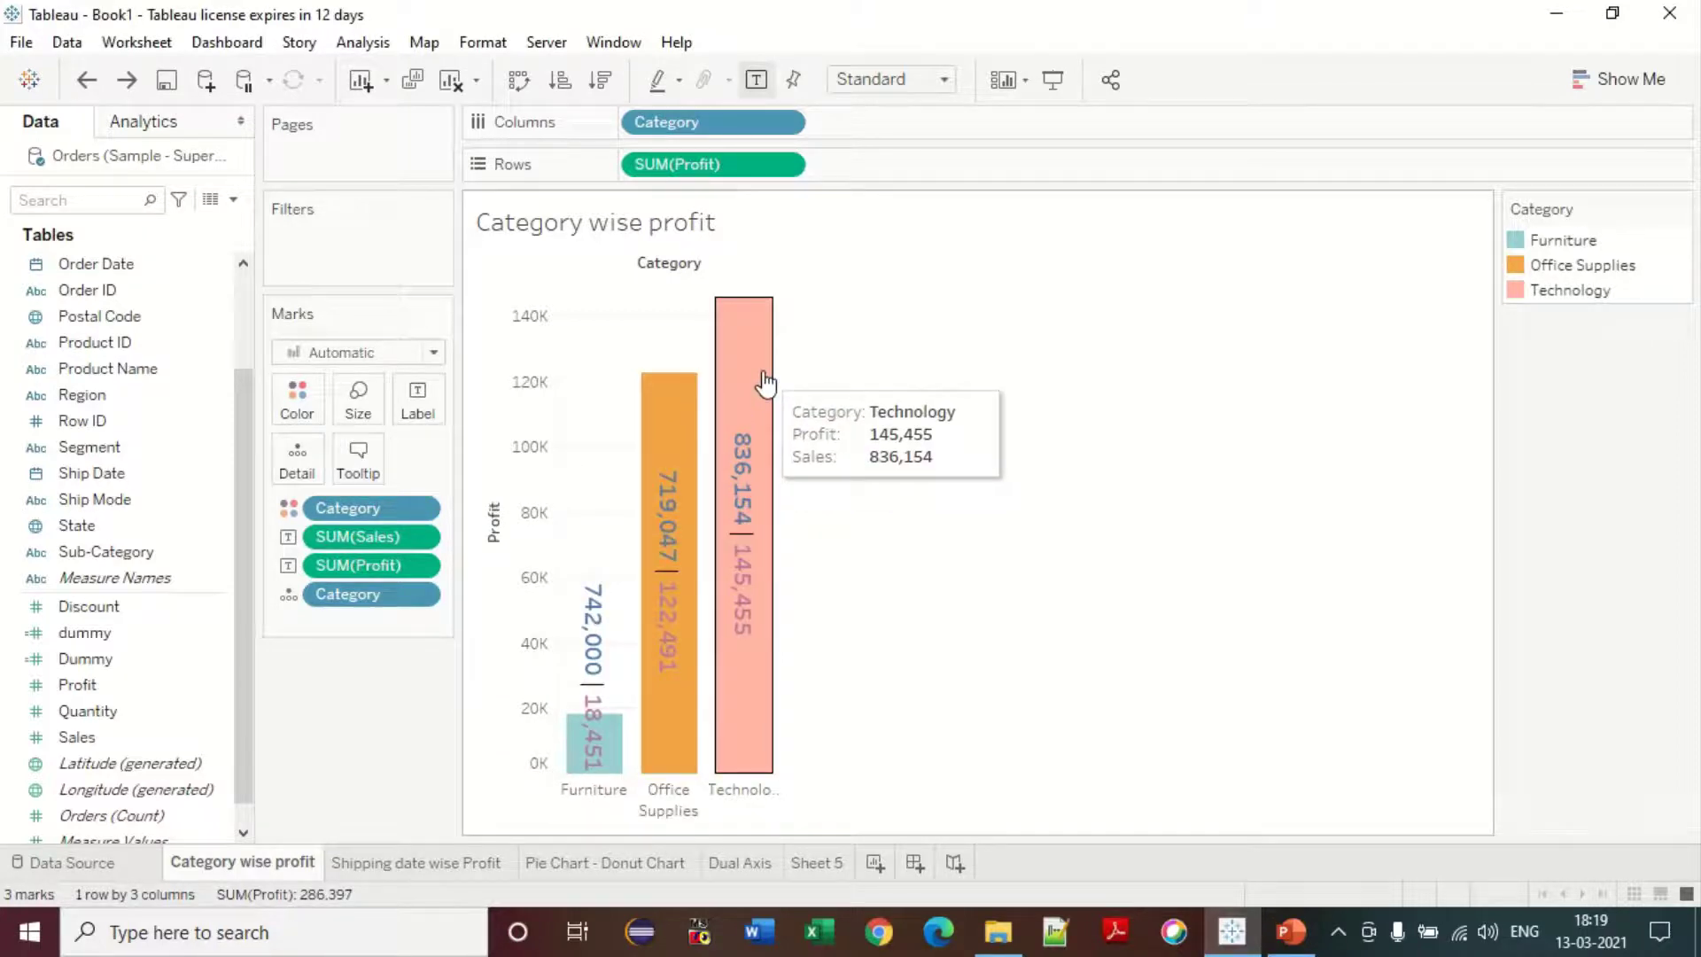
# - Open the tooltip text for editing and make the Category, Profit and Sales captions bold
pyautogui.click(358, 457)
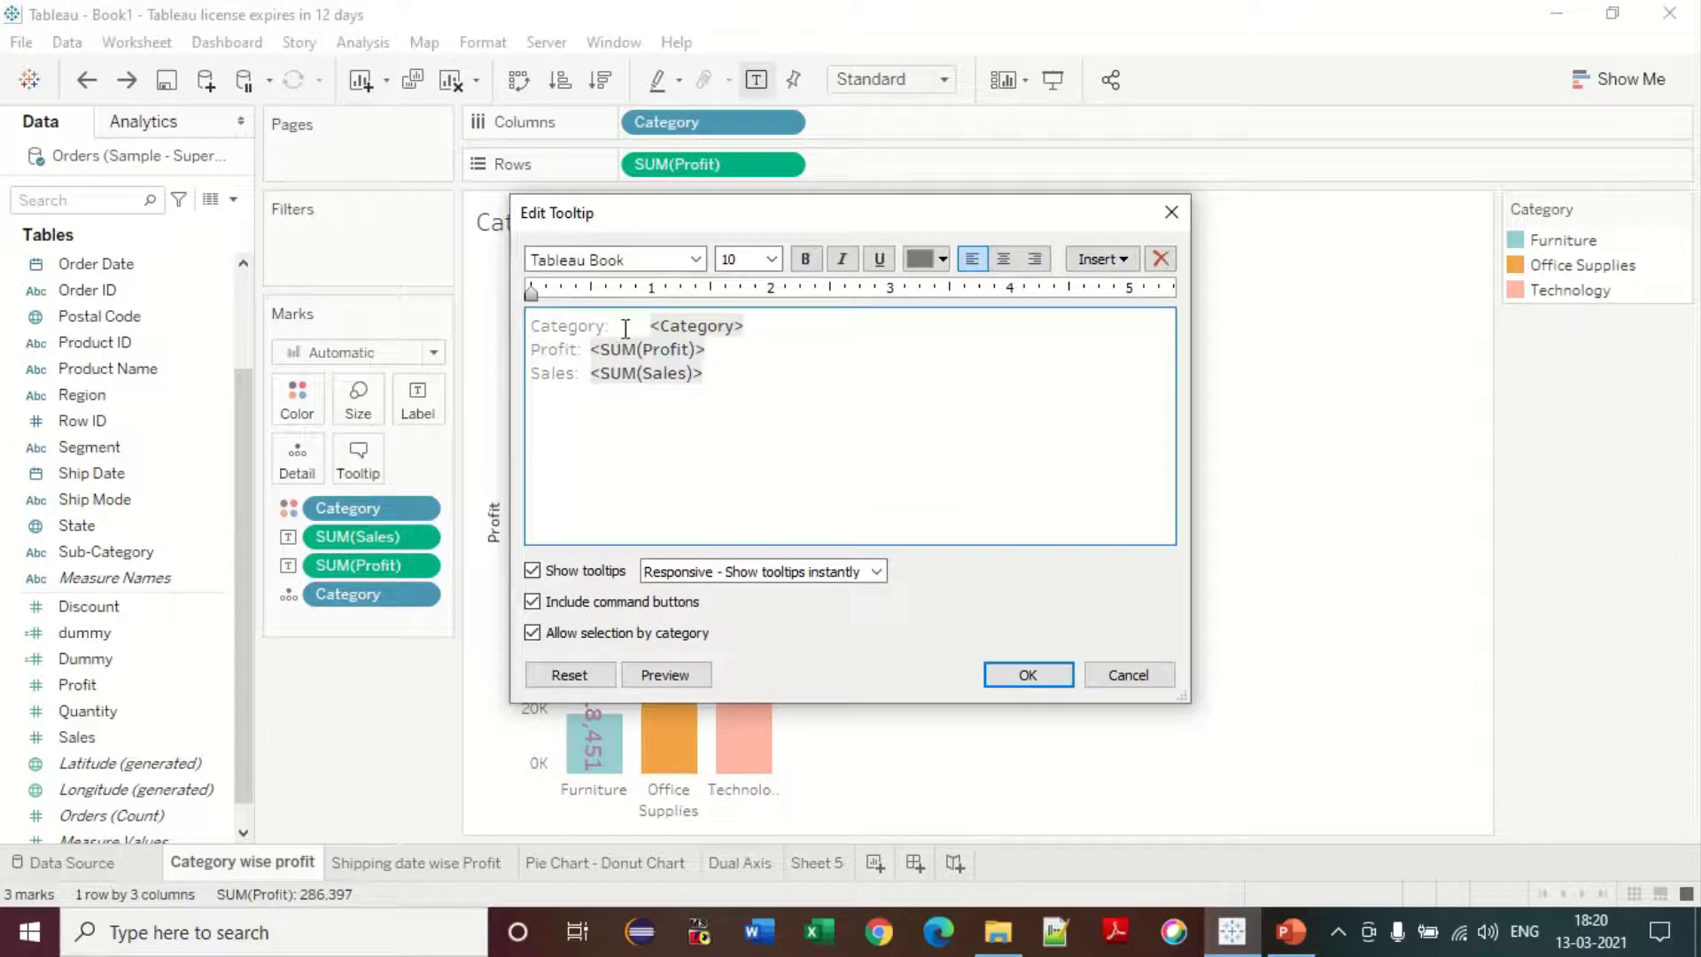
pyautogui.moveTo(608, 328); pyautogui.dragTo(489, 329)
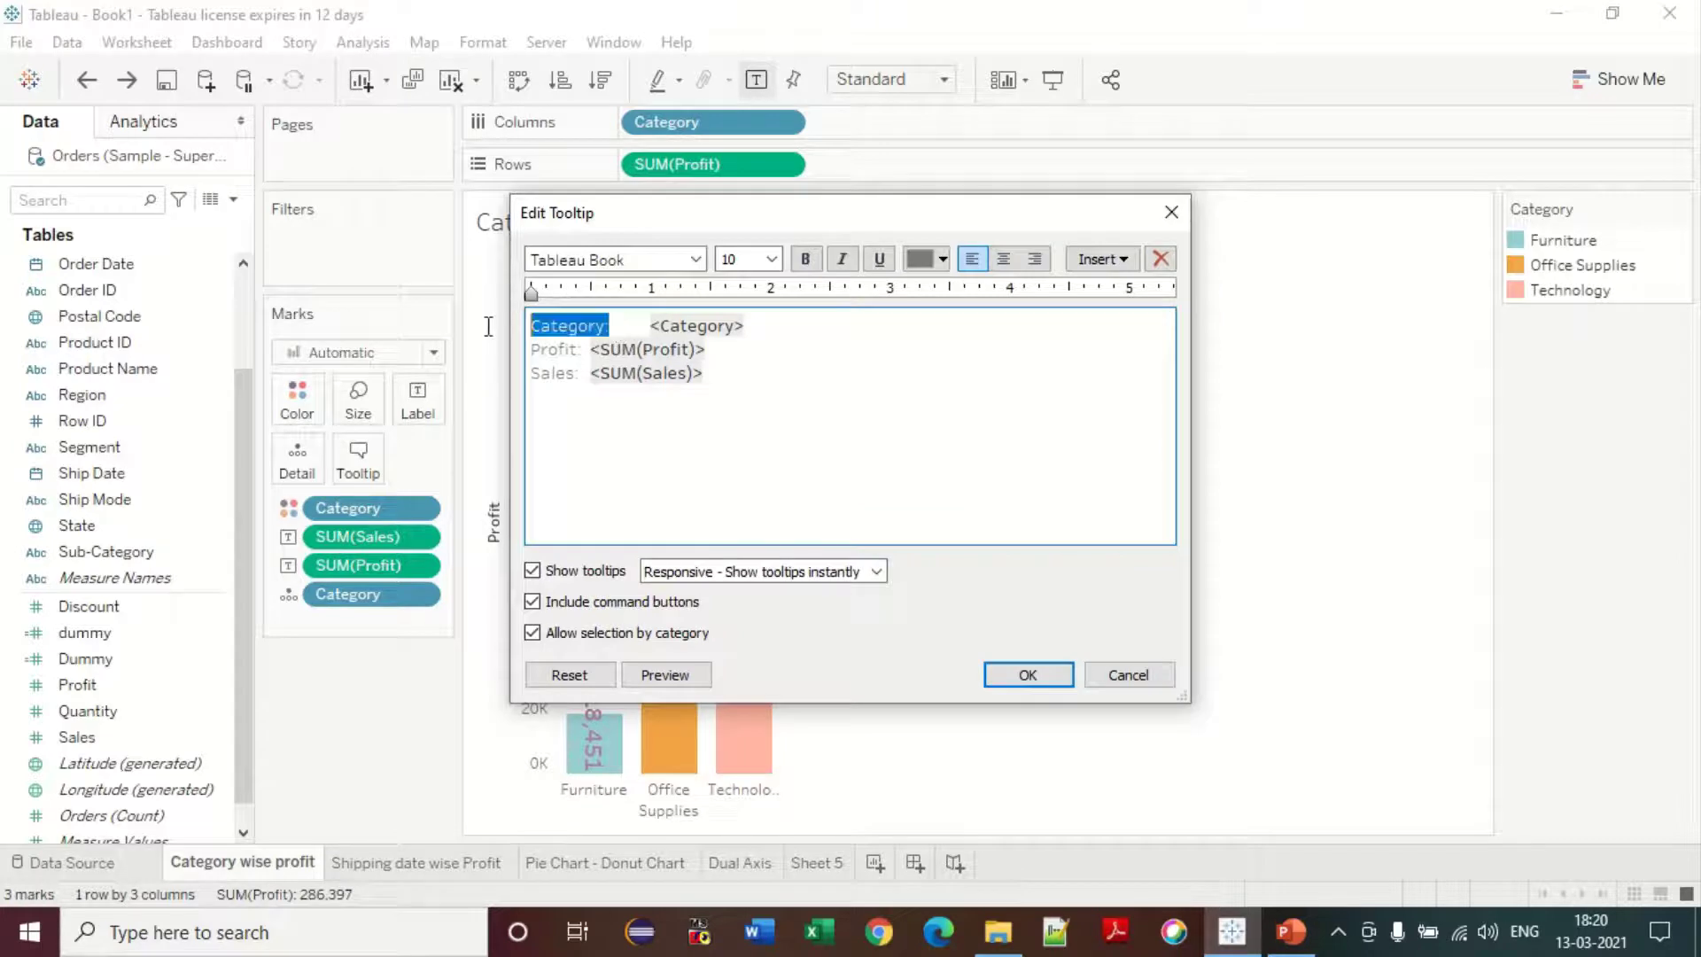
pyautogui.click(805, 259)
pyautogui.moveTo(585, 351); pyautogui.dragTo(518, 371)
pyautogui.click(805, 259)
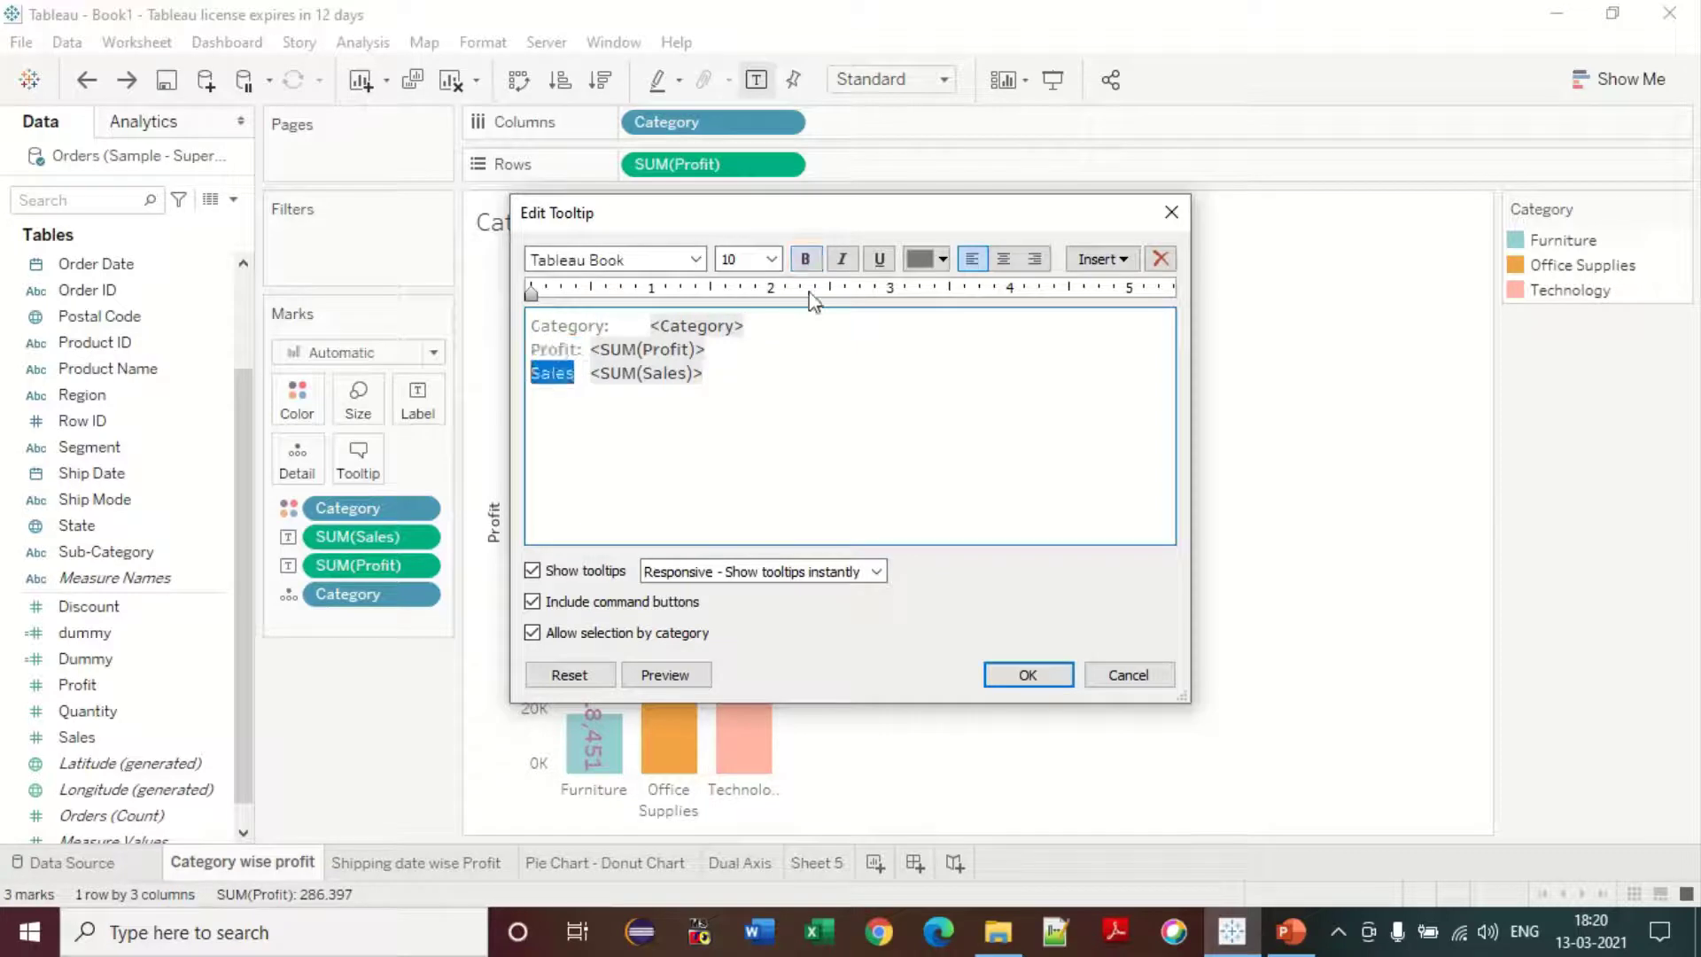
pyautogui.click(805, 258)
# - Color the tooltip's whole Sales line red and its whole Profit line blue
pyautogui.moveTo(706, 373); pyautogui.dragTo(529, 373)
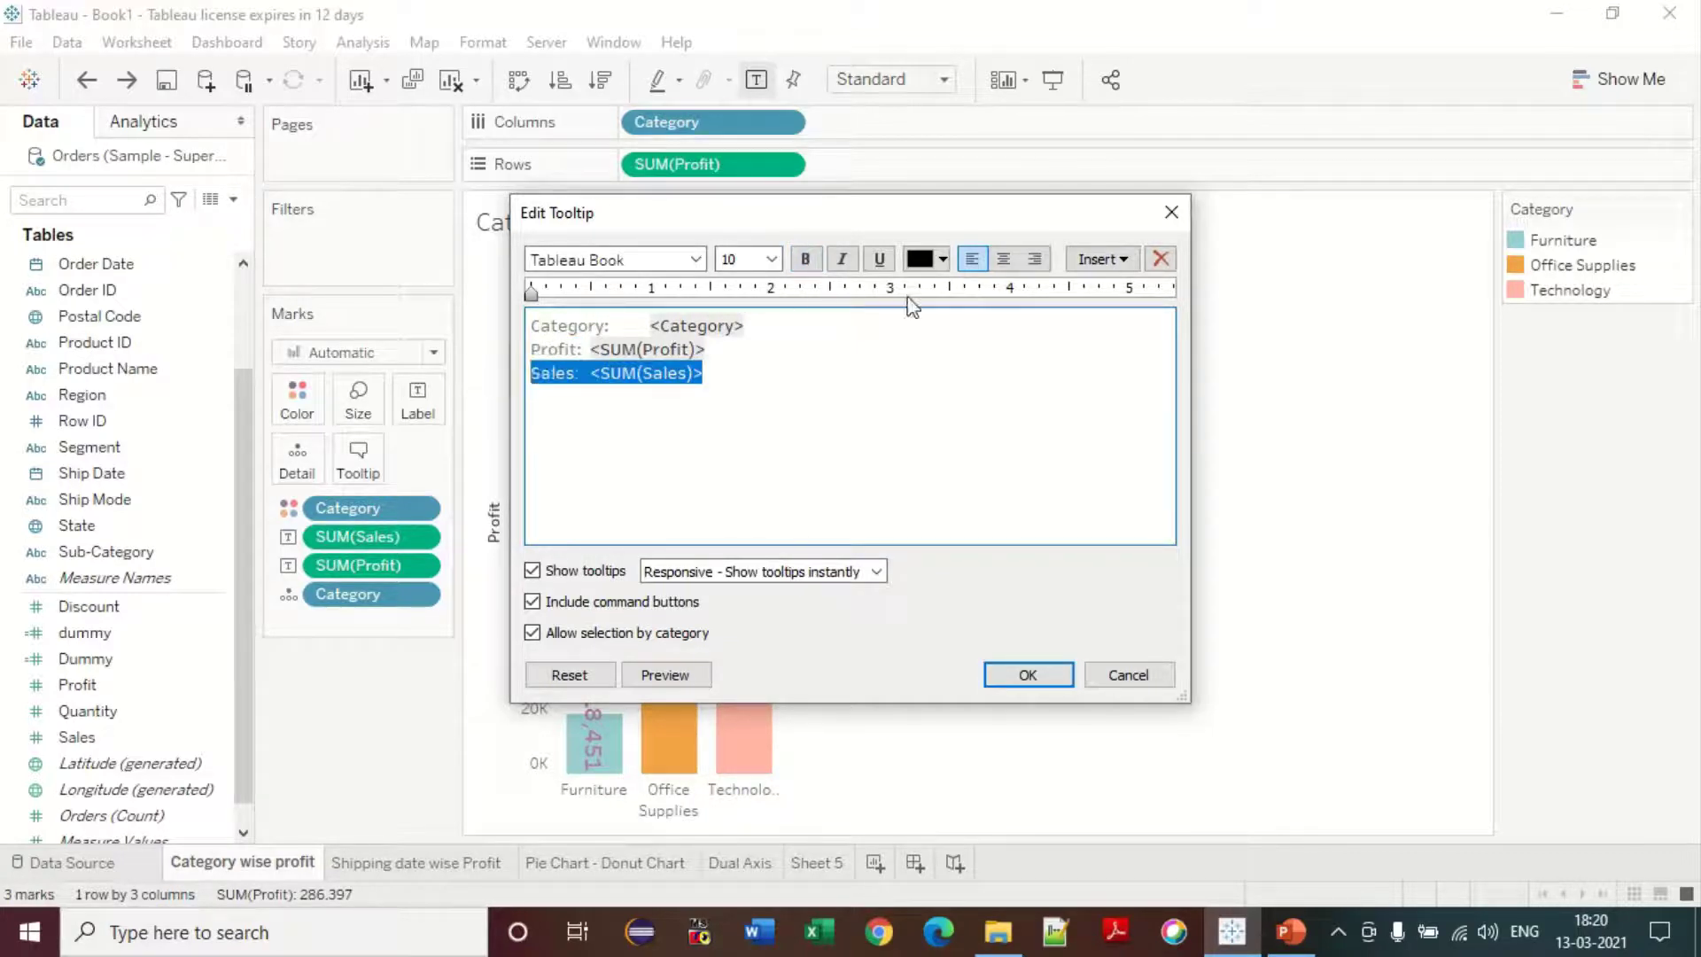
pyautogui.click(943, 258)
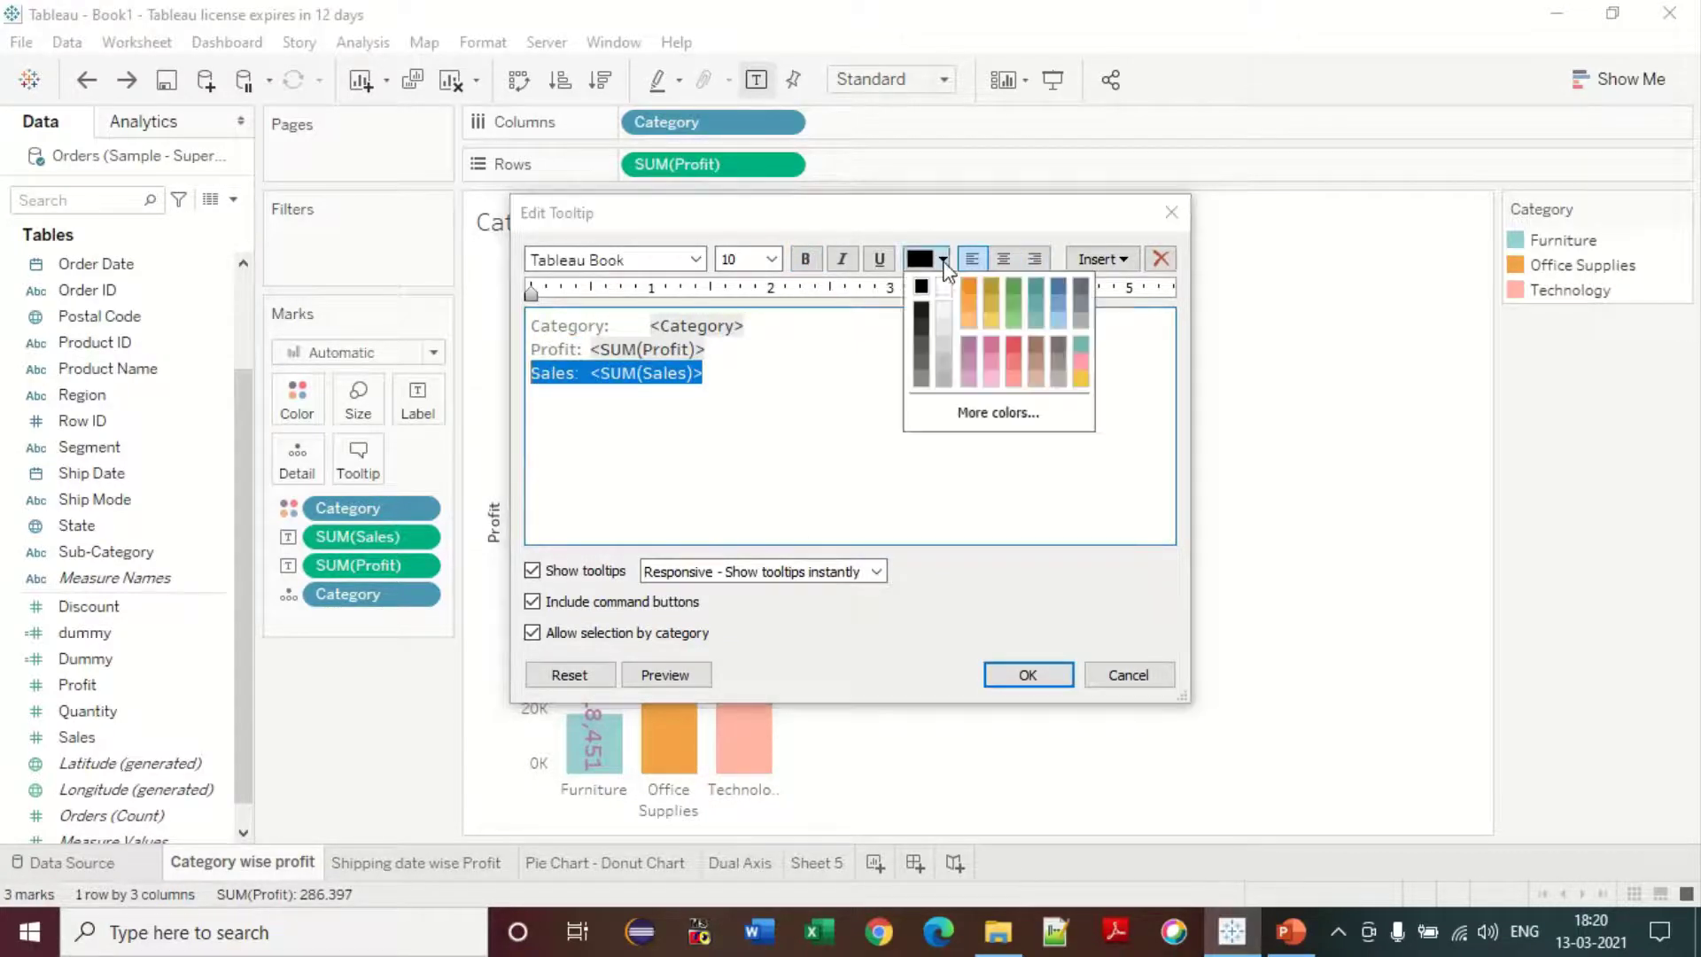
pyautogui.click(1014, 350)
pyautogui.moveTo(770, 346); pyautogui.dragTo(529, 349)
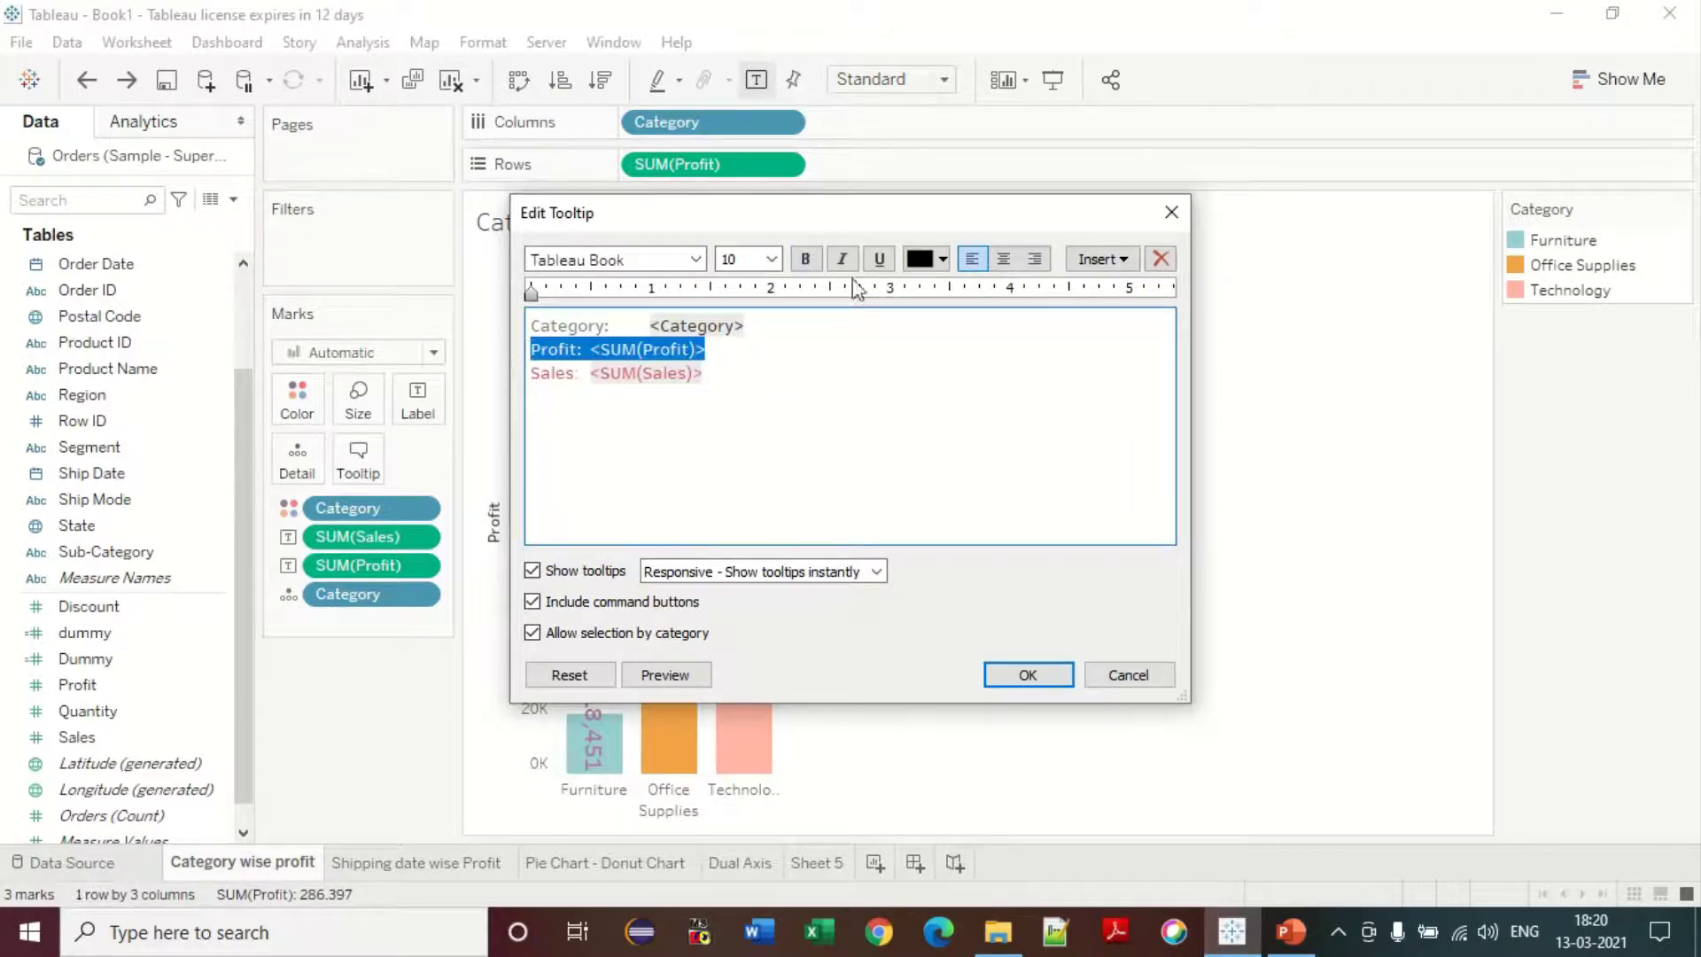
pyautogui.click(942, 259)
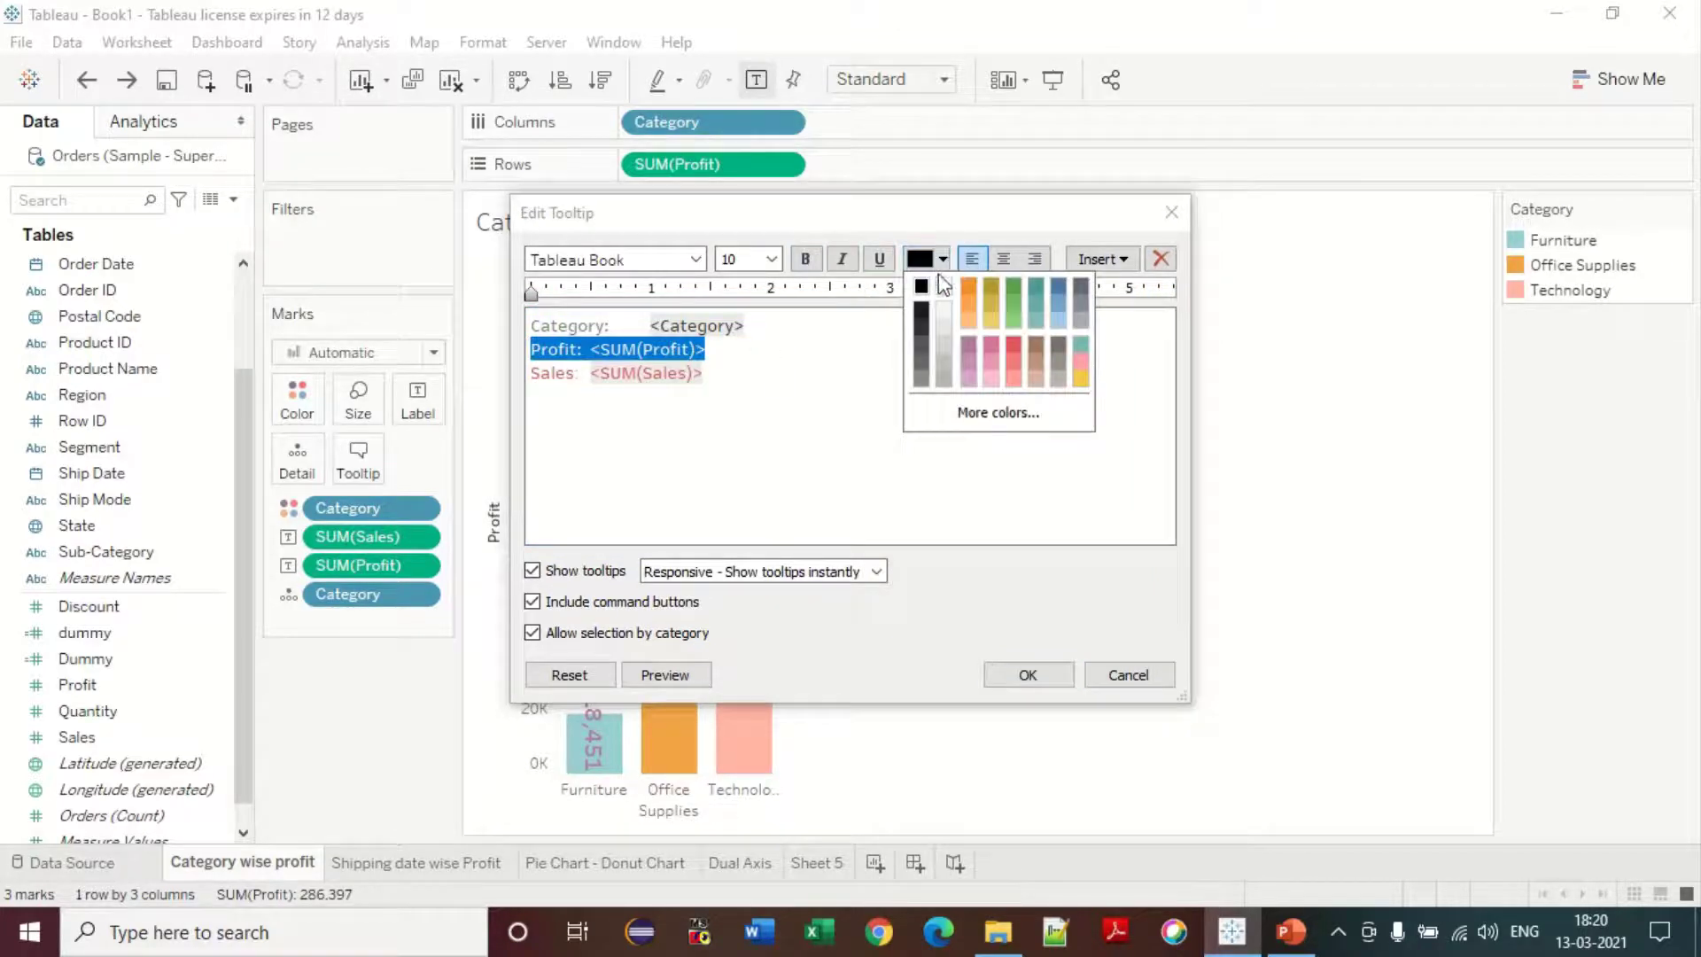
pyautogui.click(1057, 295)
# - Color the tooltip's whole Category line olive gold and make it bold
pyautogui.moveTo(768, 324); pyautogui.dragTo(505, 337)
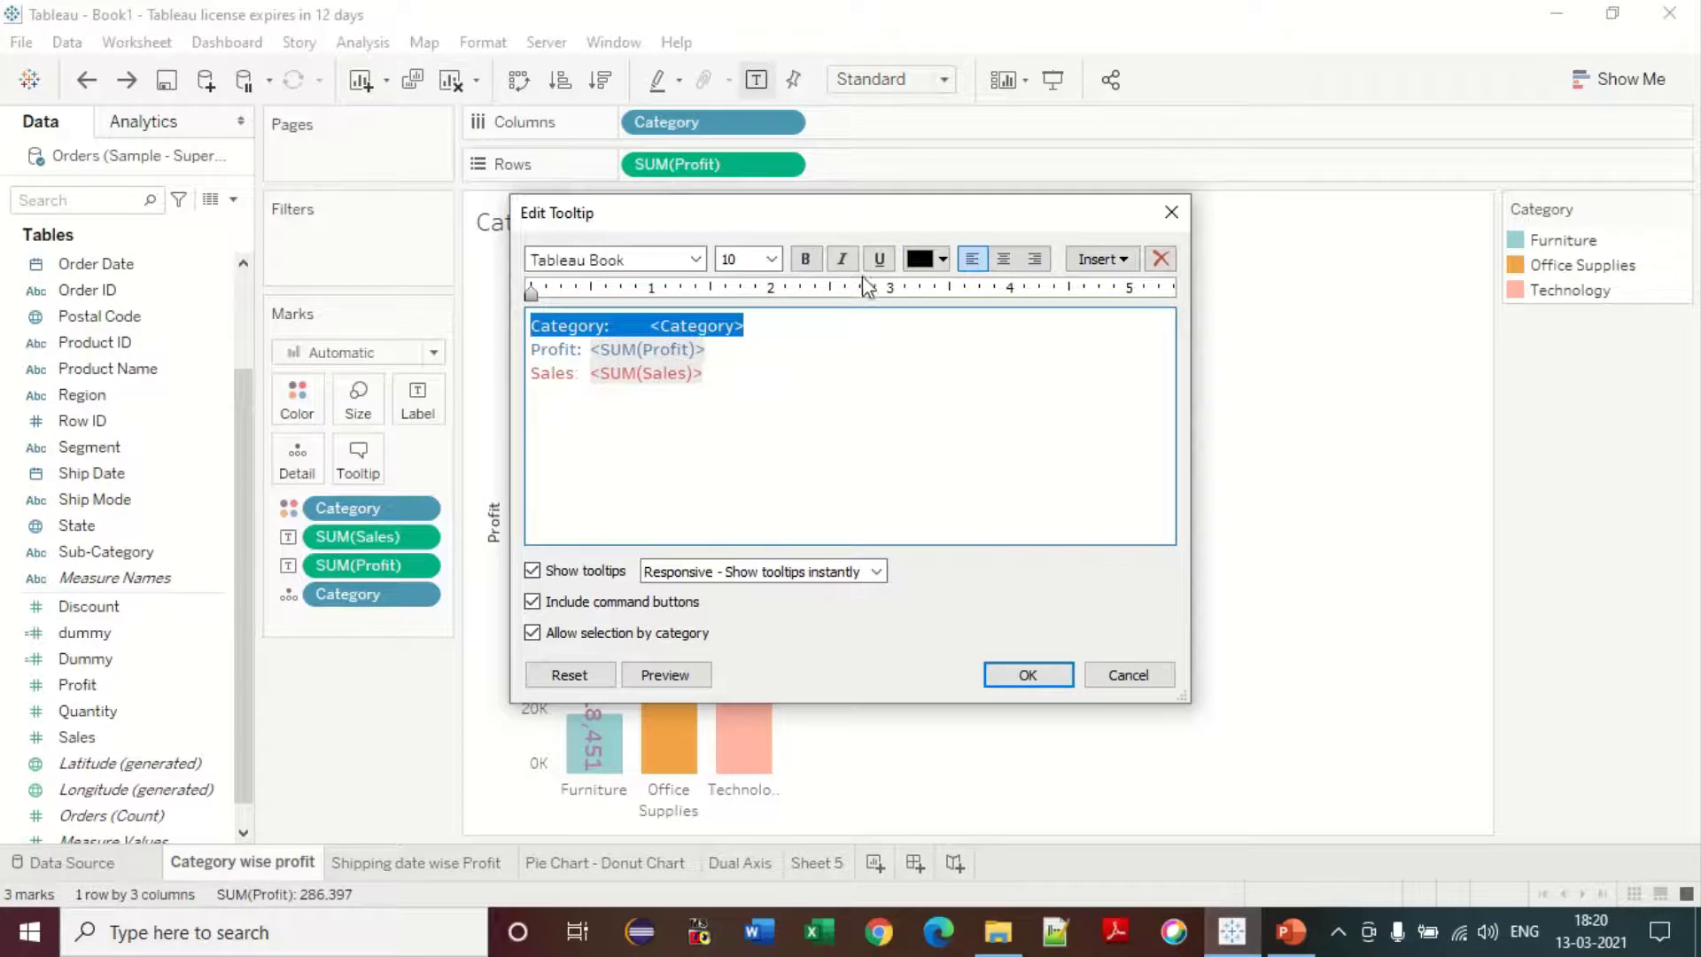
pyautogui.click(943, 259)
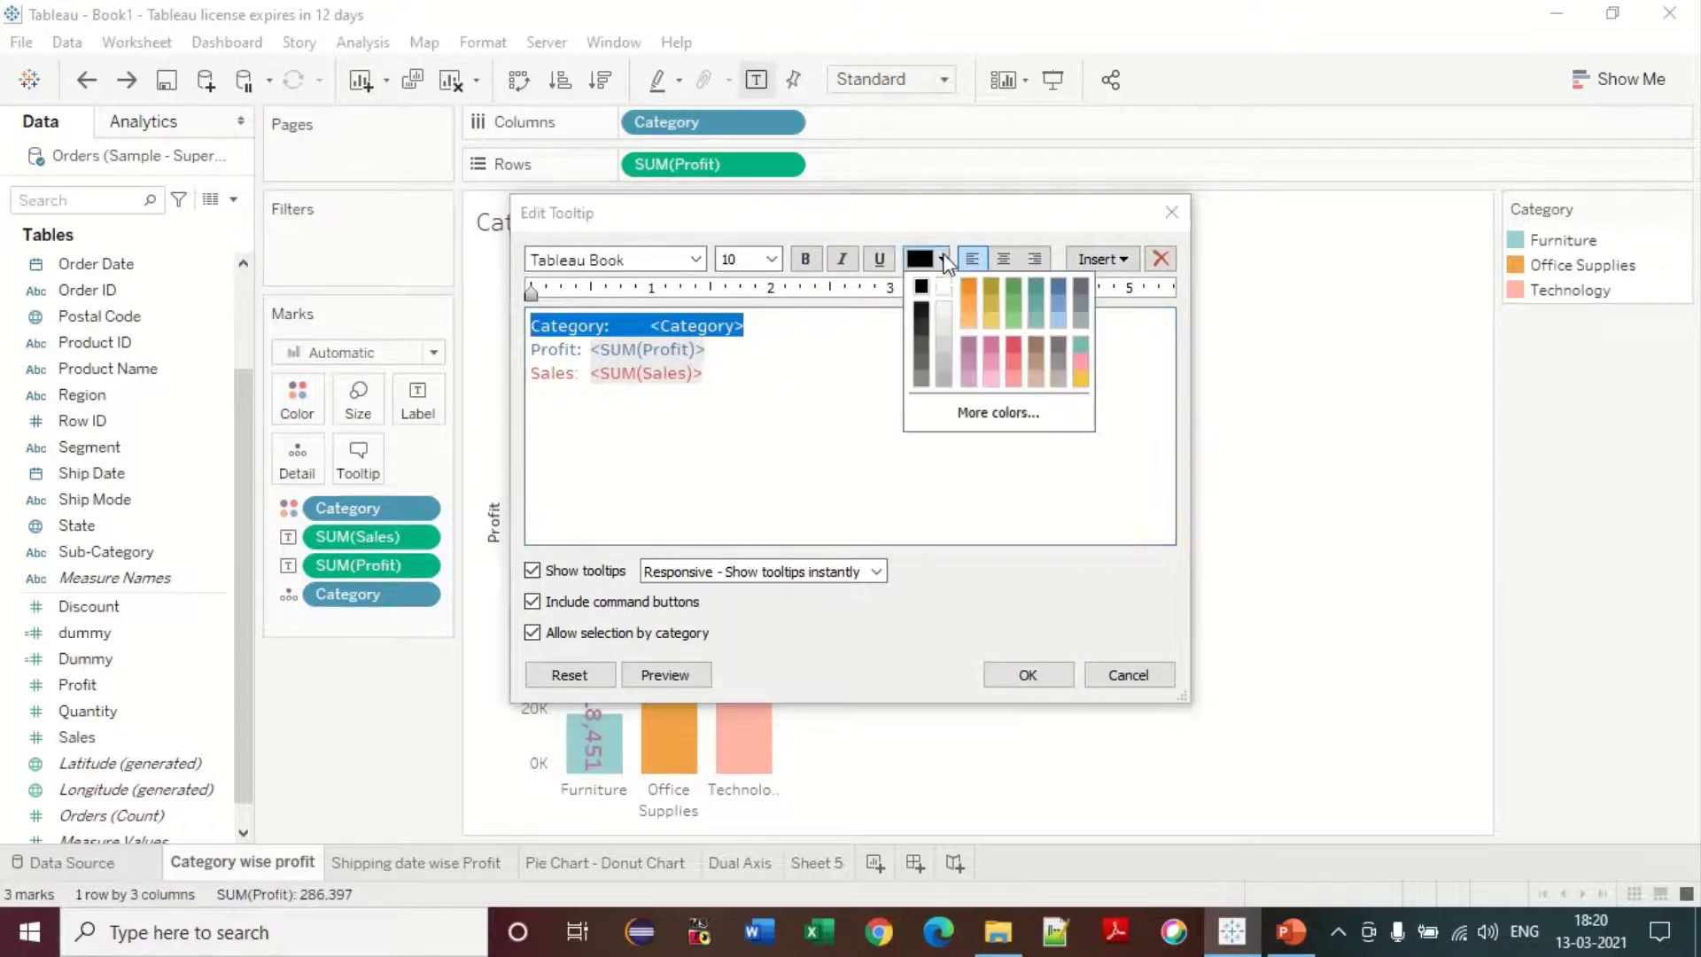
pyautogui.click(987, 291)
pyautogui.hotkey('ctrl', 'b')
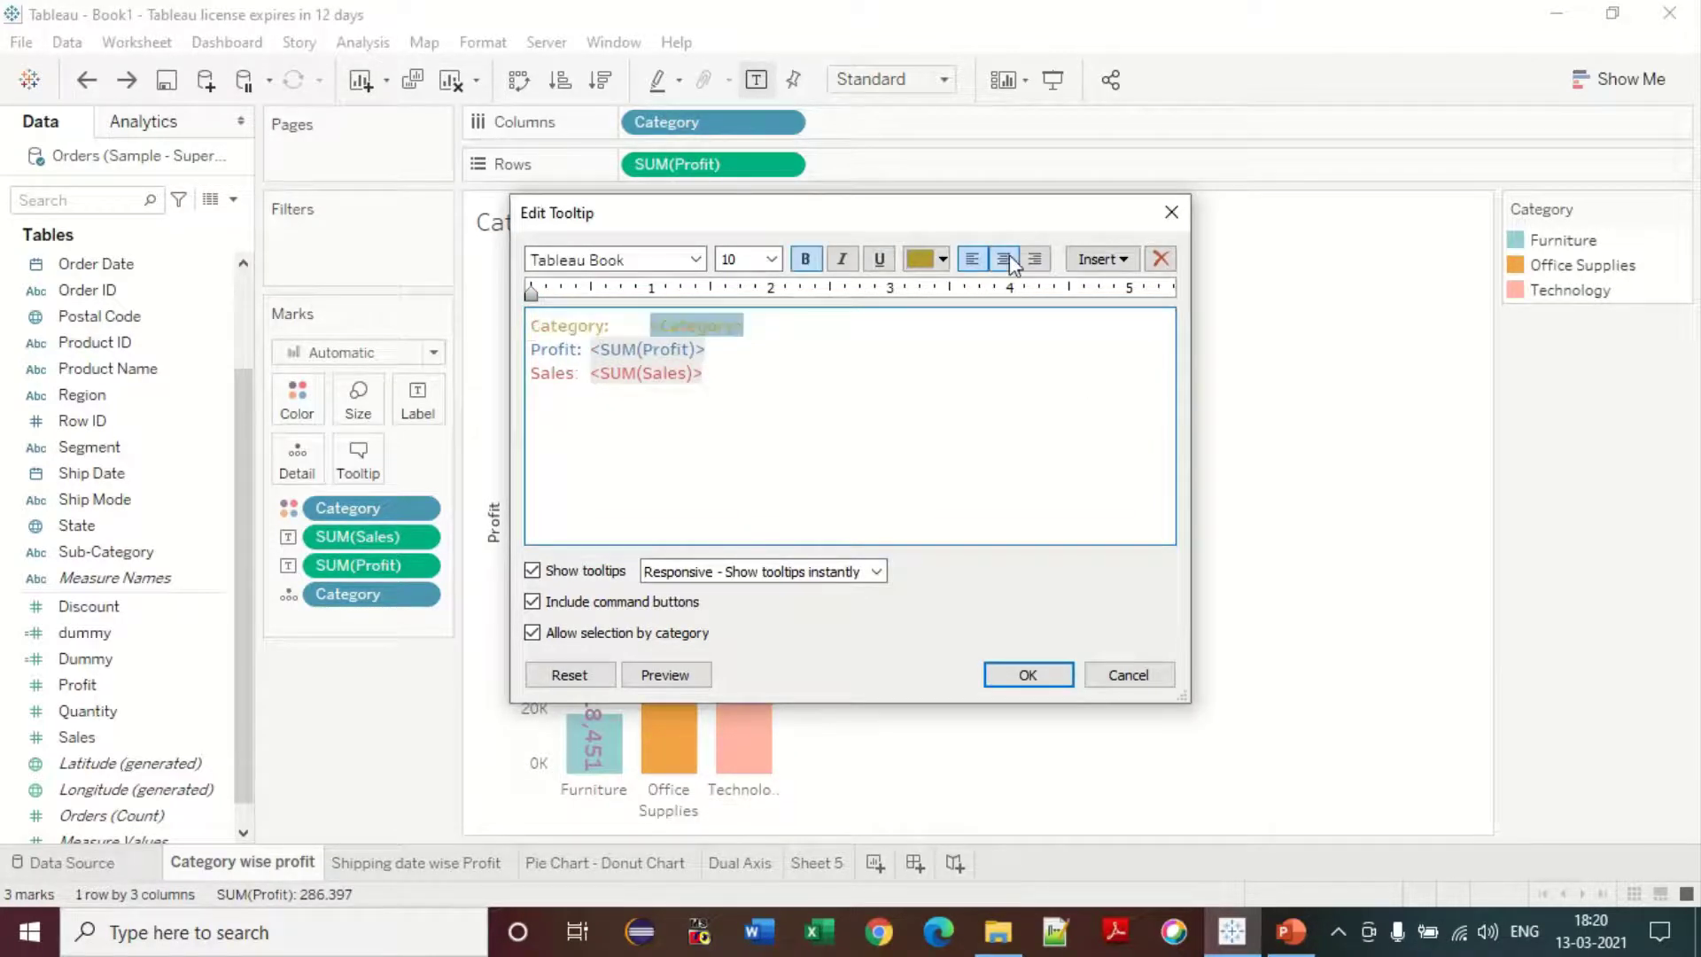
# - Add an empty line above the Category line in the tooltip and insert the Page Count field there
pyautogui.press('Home')
pyautogui.press('Return')
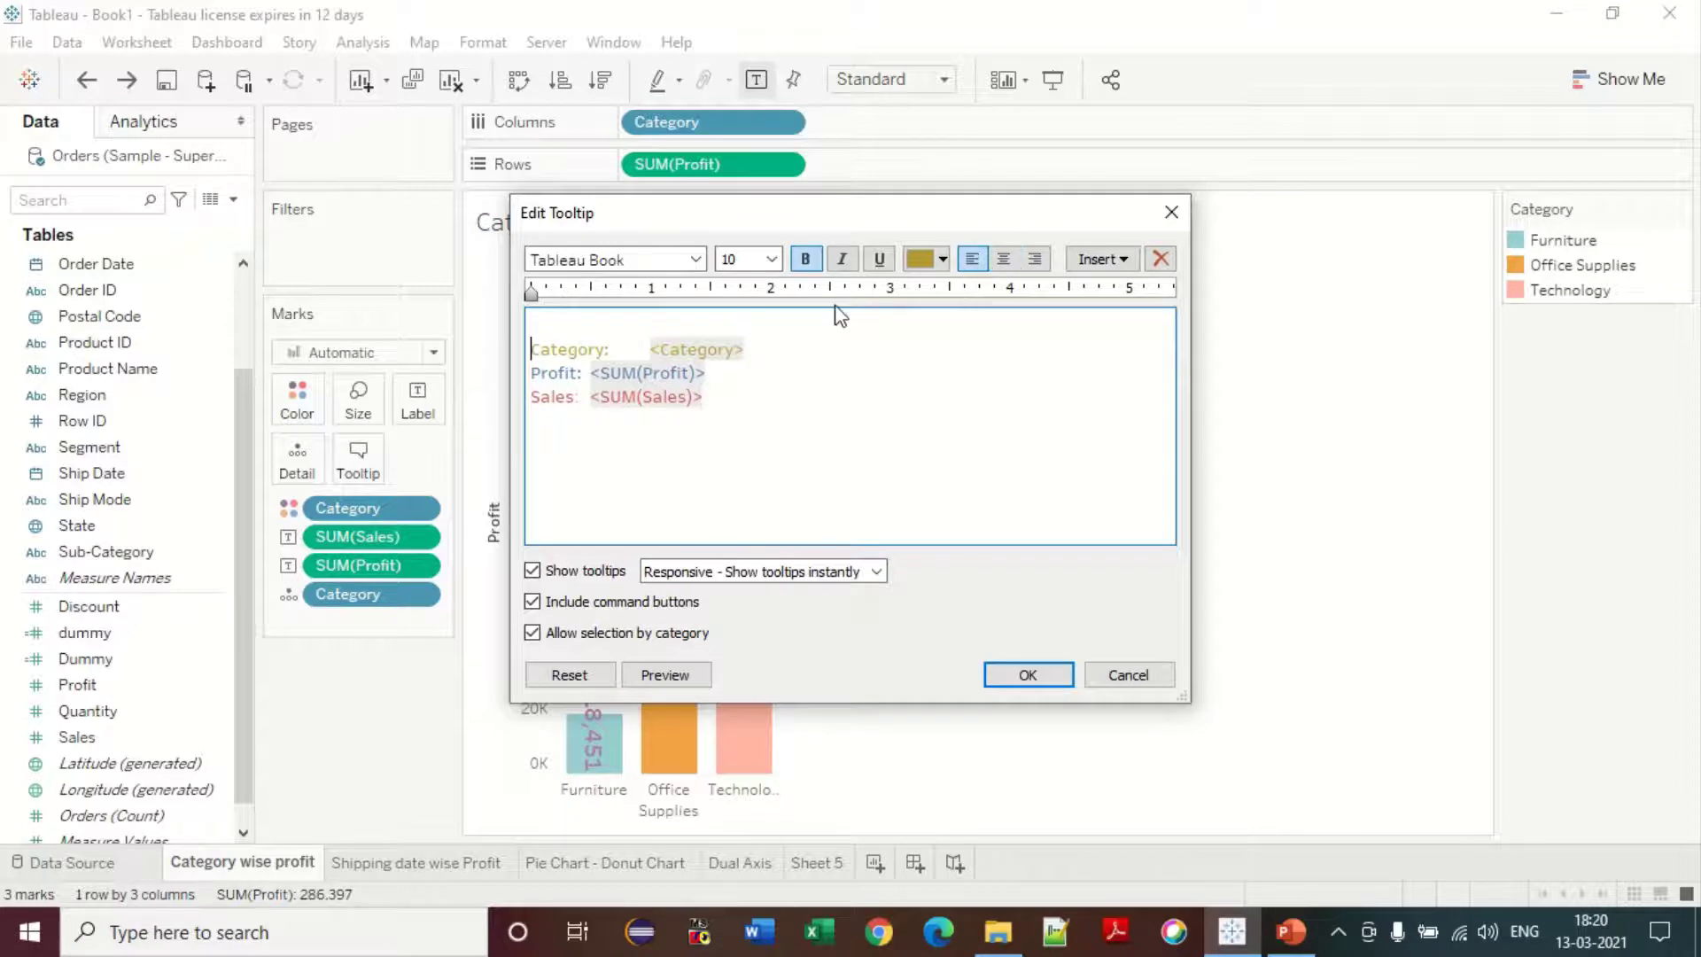
pyautogui.click(1124, 261)
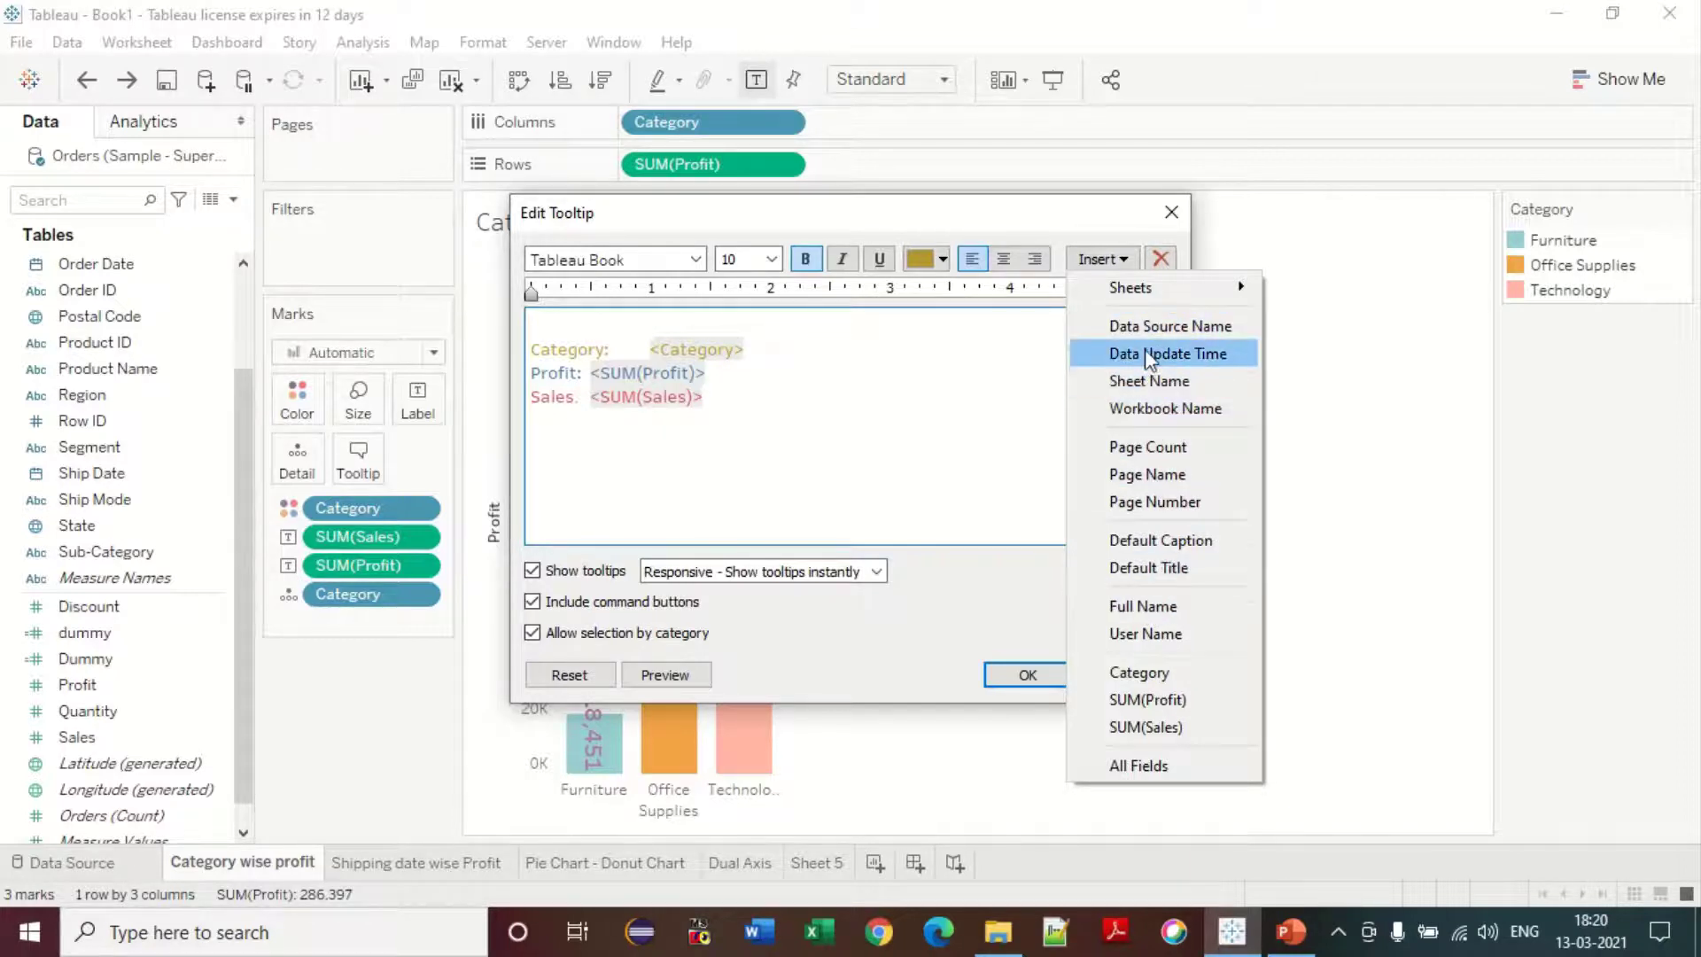
pyautogui.click(1156, 446)
pyautogui.rightClick(1161, 446)
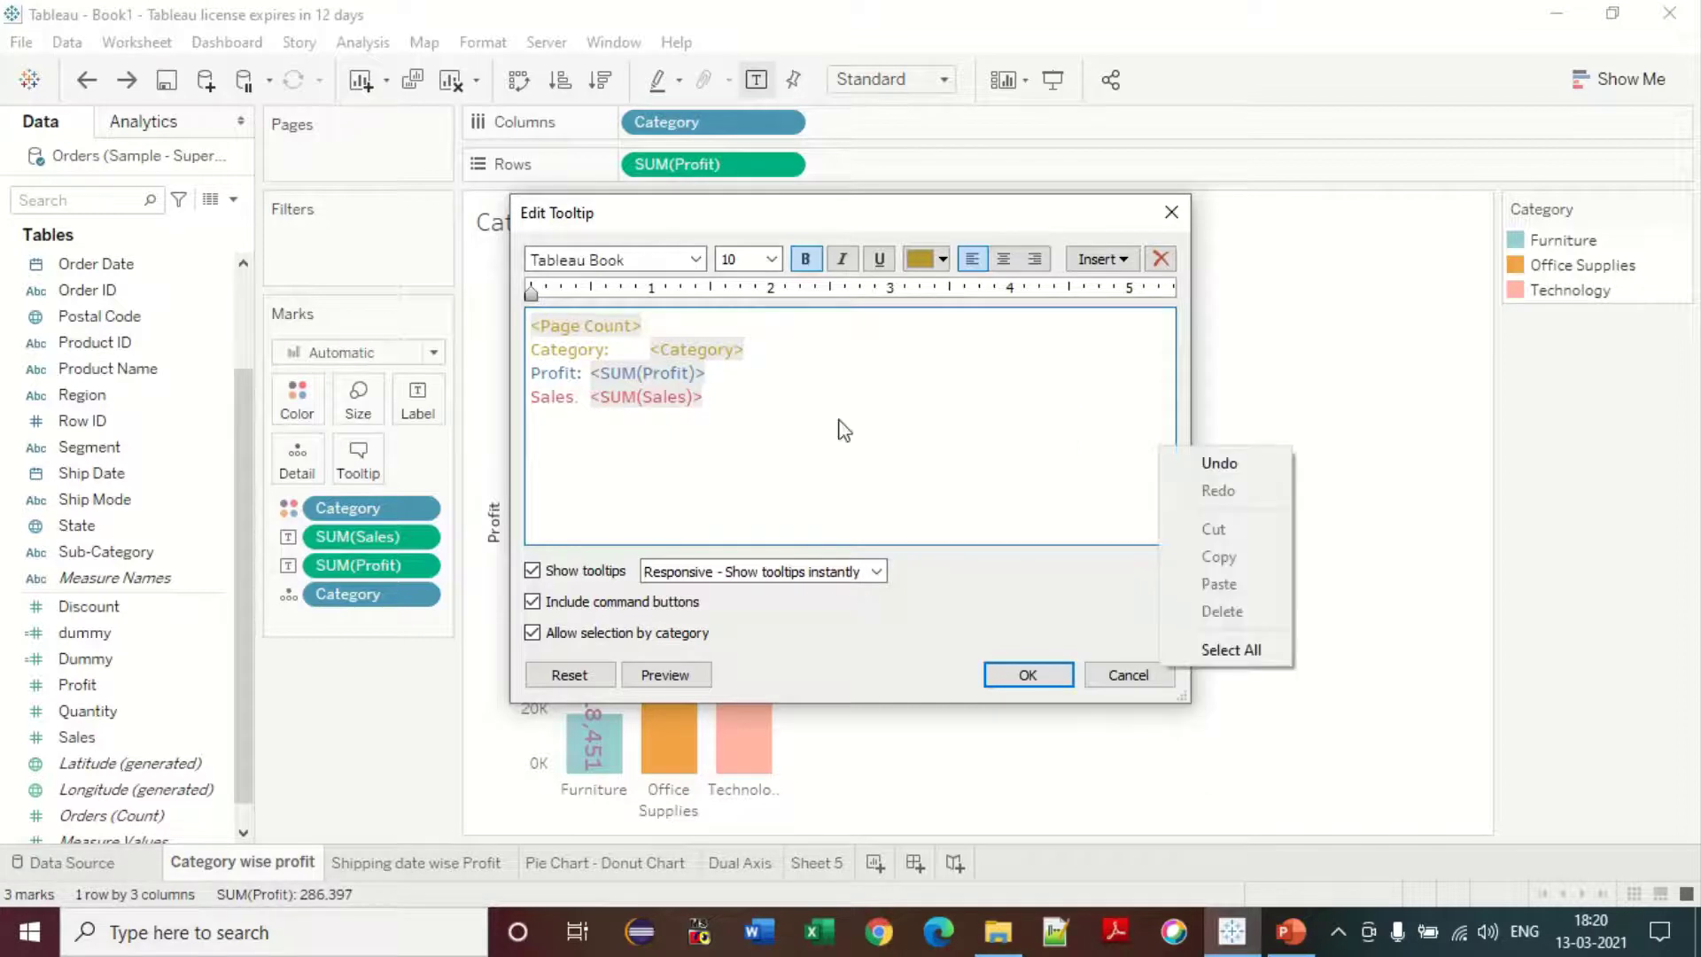
pyautogui.click(673, 321)
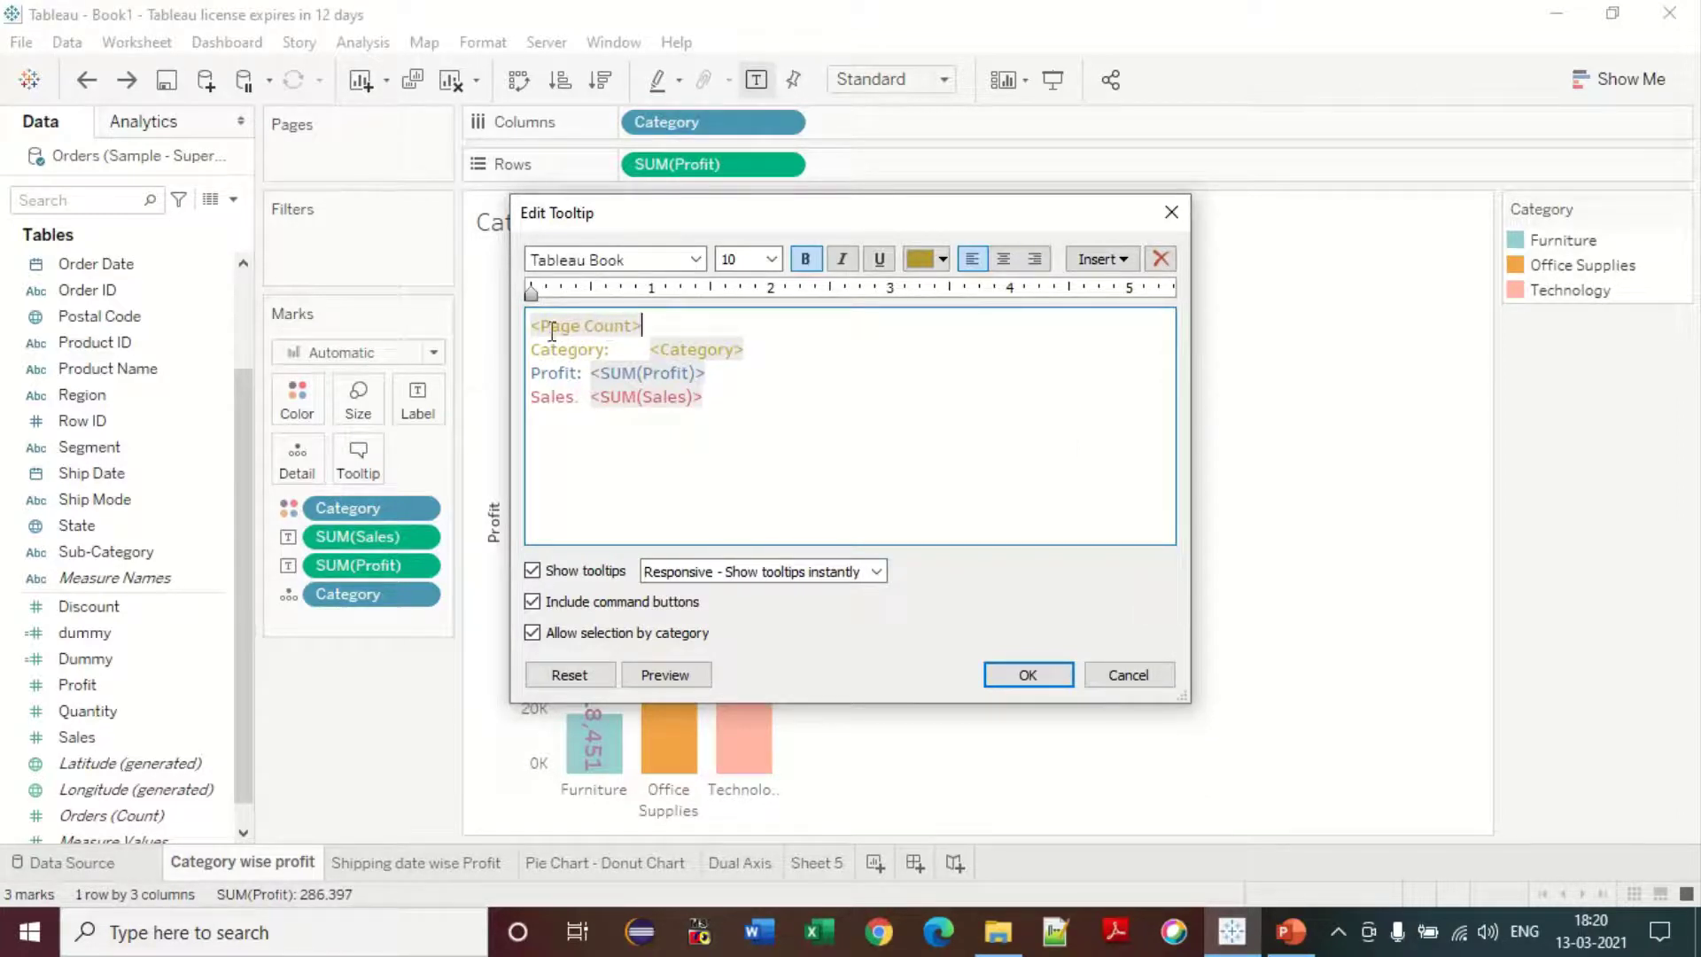
# - Insert the Category field before Page Count in the tooltip's first line, separated by a colon, and add an empty line below it
pyautogui.click(1118, 261)
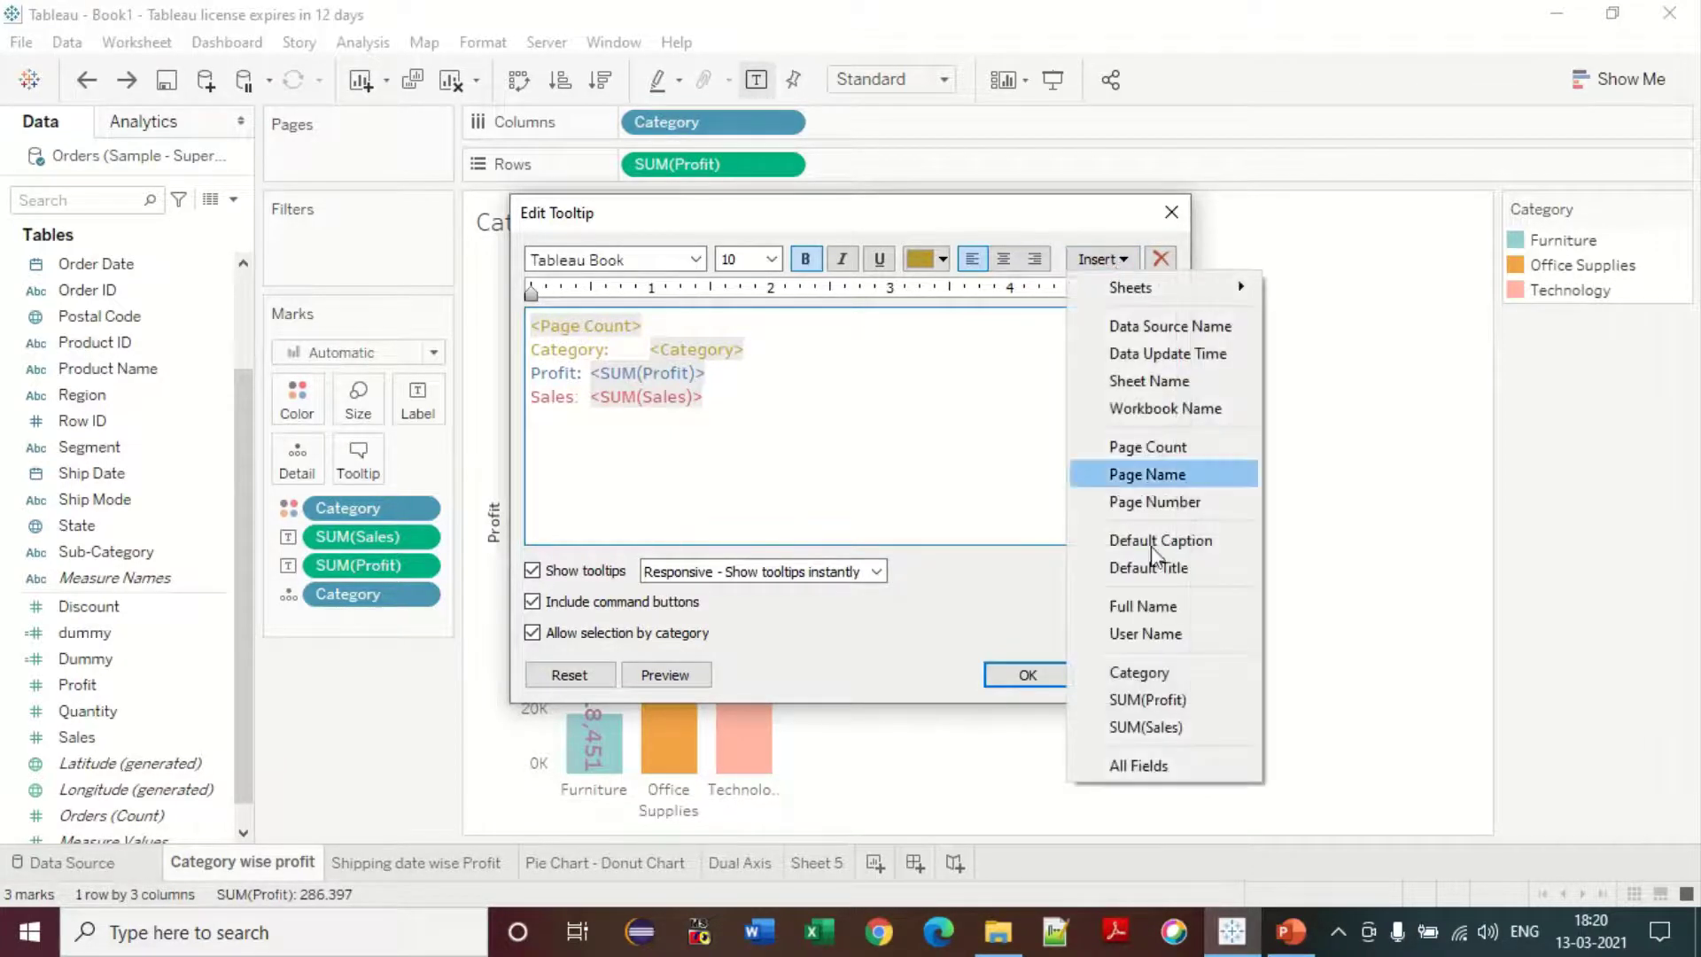
pyautogui.click(1158, 674)
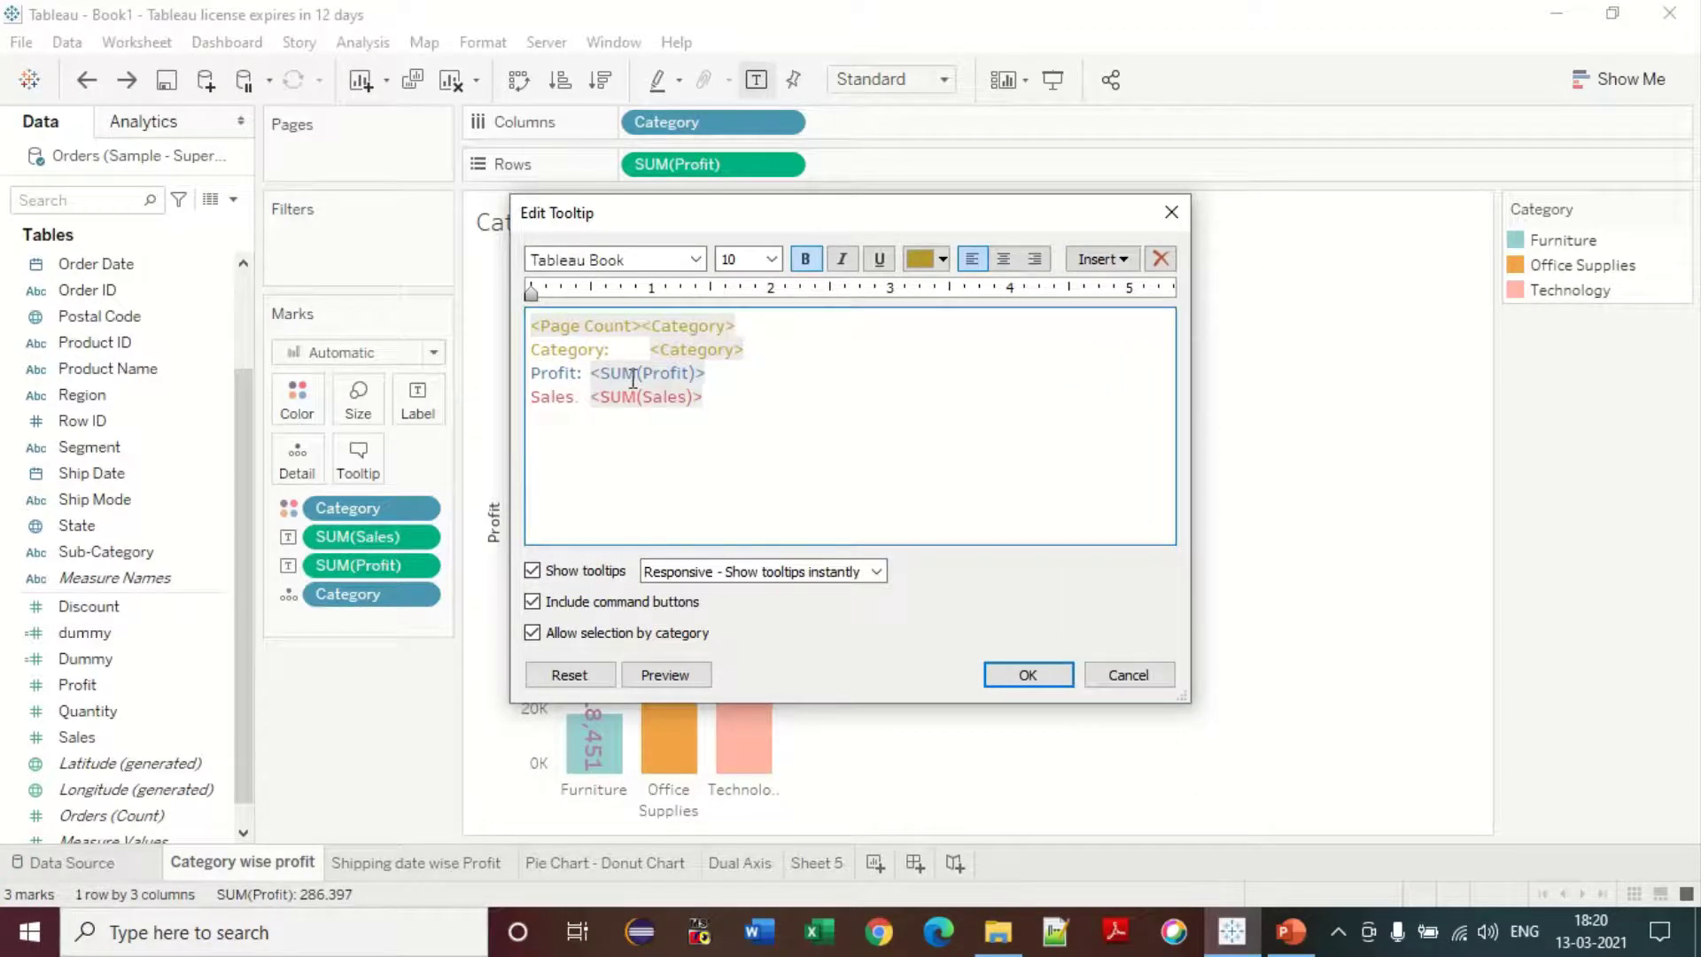
pyautogui.hotkey('shift', 'Left')
pyautogui.hotkey('shift', 'Left')
pyautogui.hotkey('shift', 'Left')
pyautogui.hotkey('shift', 'Left')
pyautogui.hotkey('shift', 'Left')
pyautogui.hotkey('shift', 'Left')
pyautogui.hotkey('shift', 'Left')
pyautogui.hotkey('shift', 'Left')
pyautogui.hotkey('shift', 'Left')
pyautogui.hotkey('shift', 'Left')
pyautogui.hotkey('ctrl', 'c')
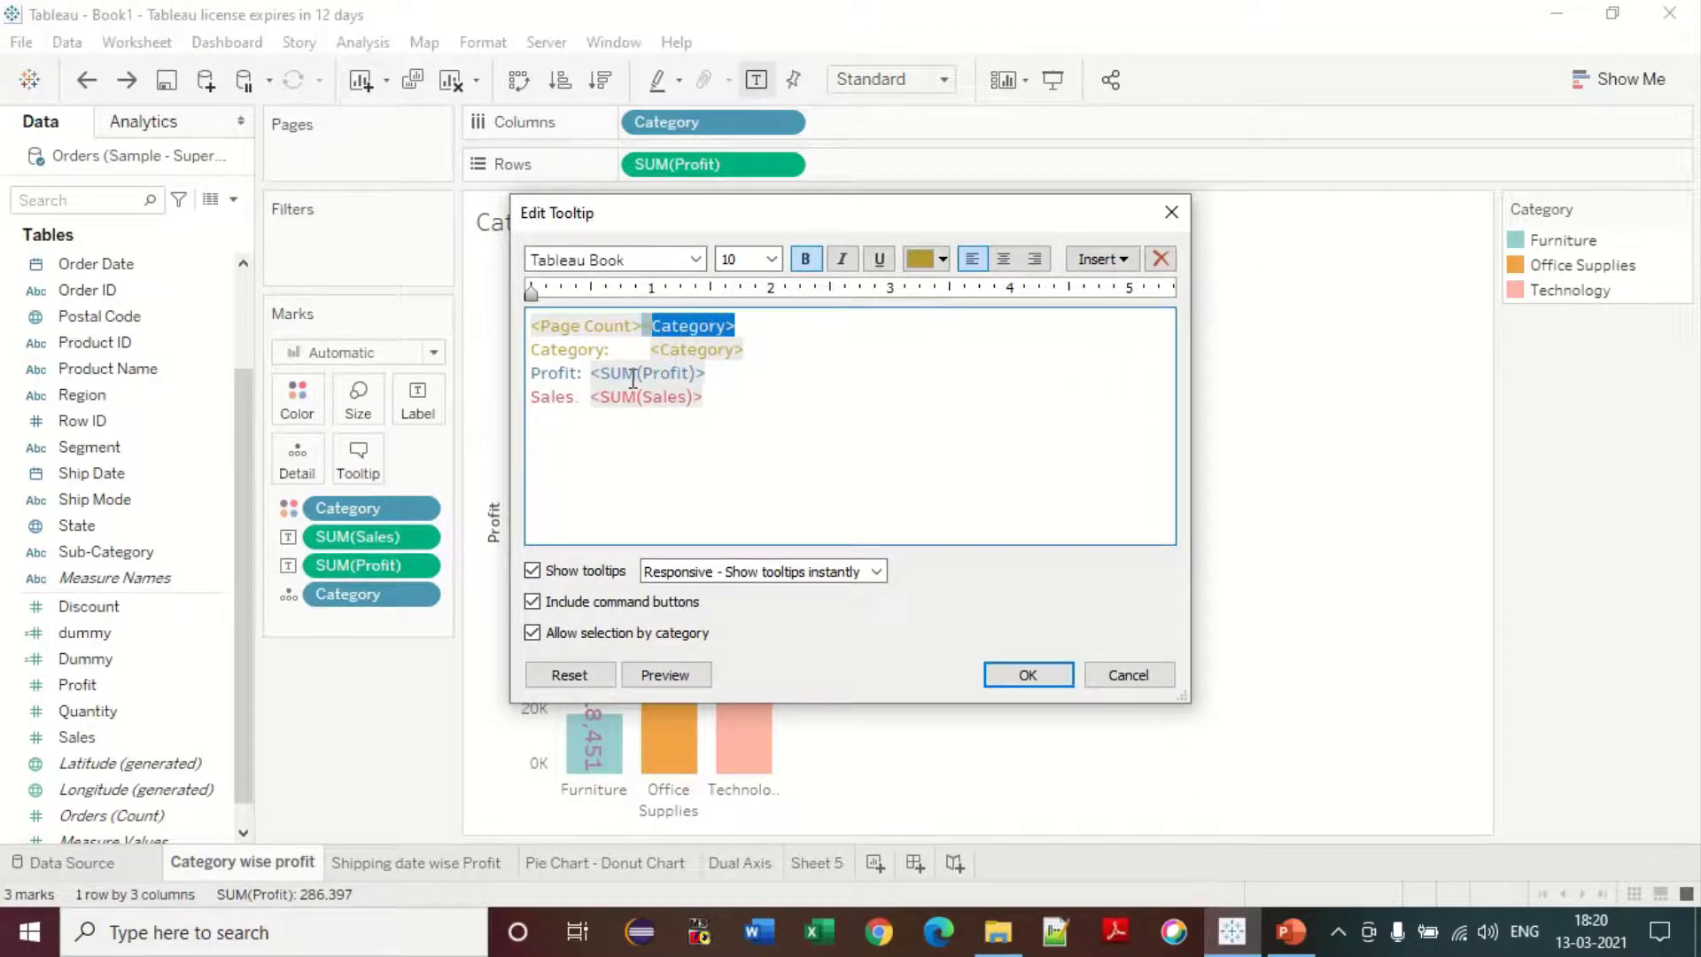
pyautogui.press('Delete')
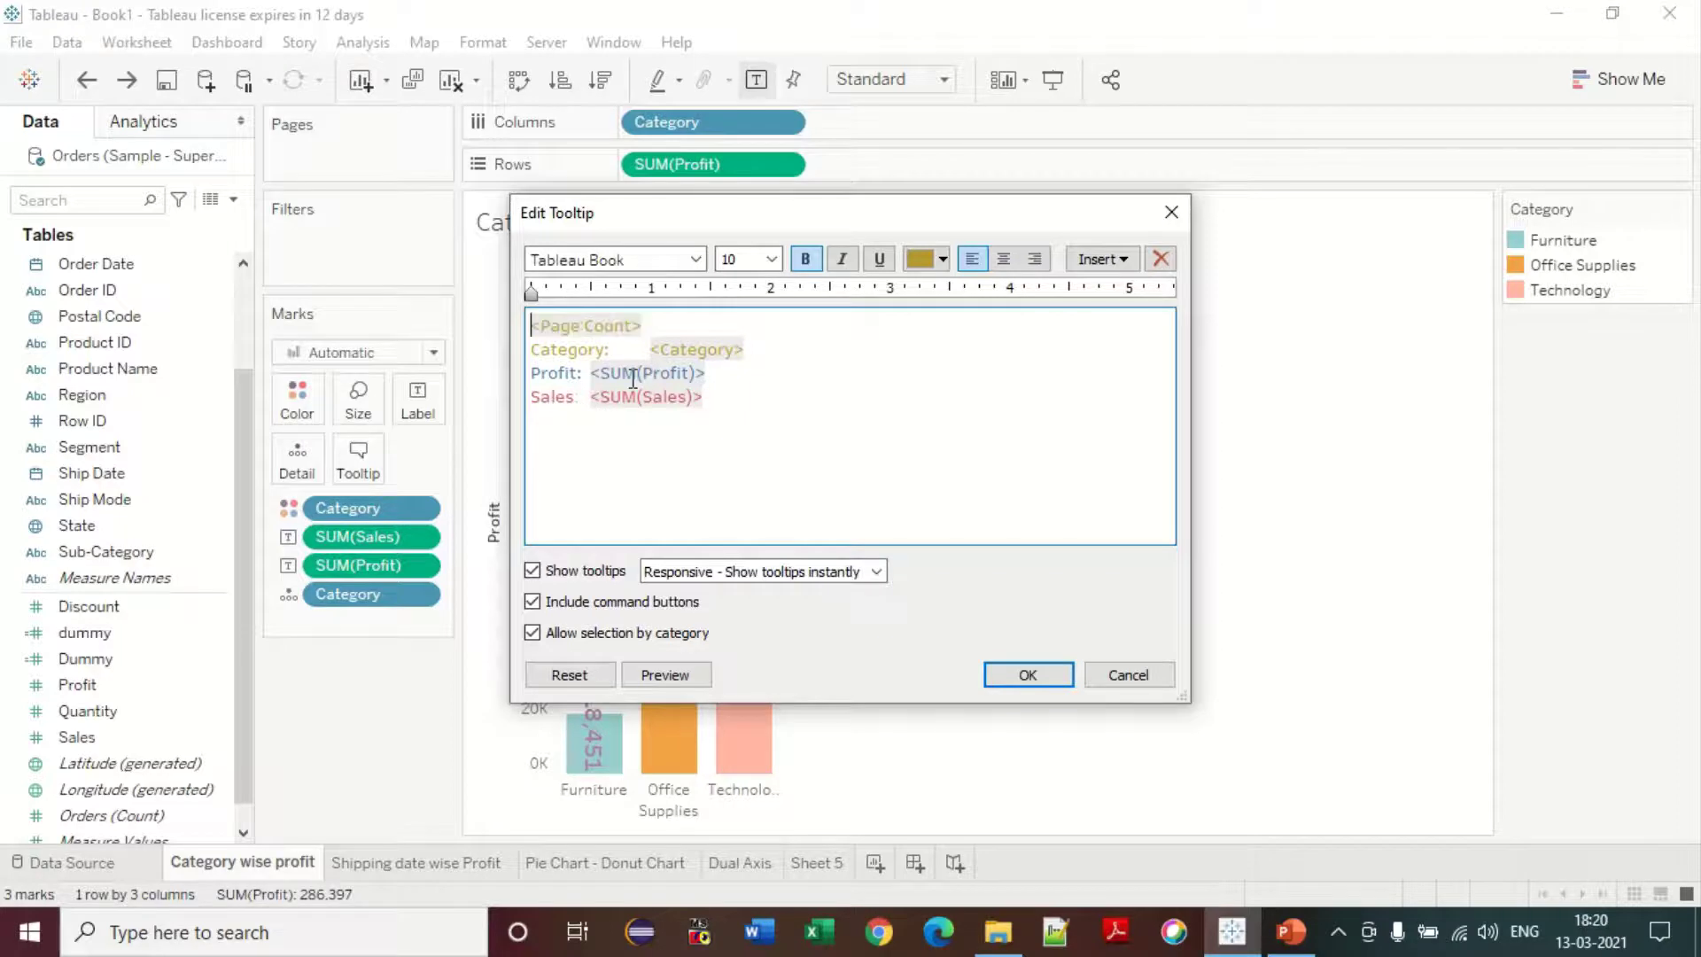
pyautogui.hotkey('ctrl', 'v')
pyautogui.write(':')
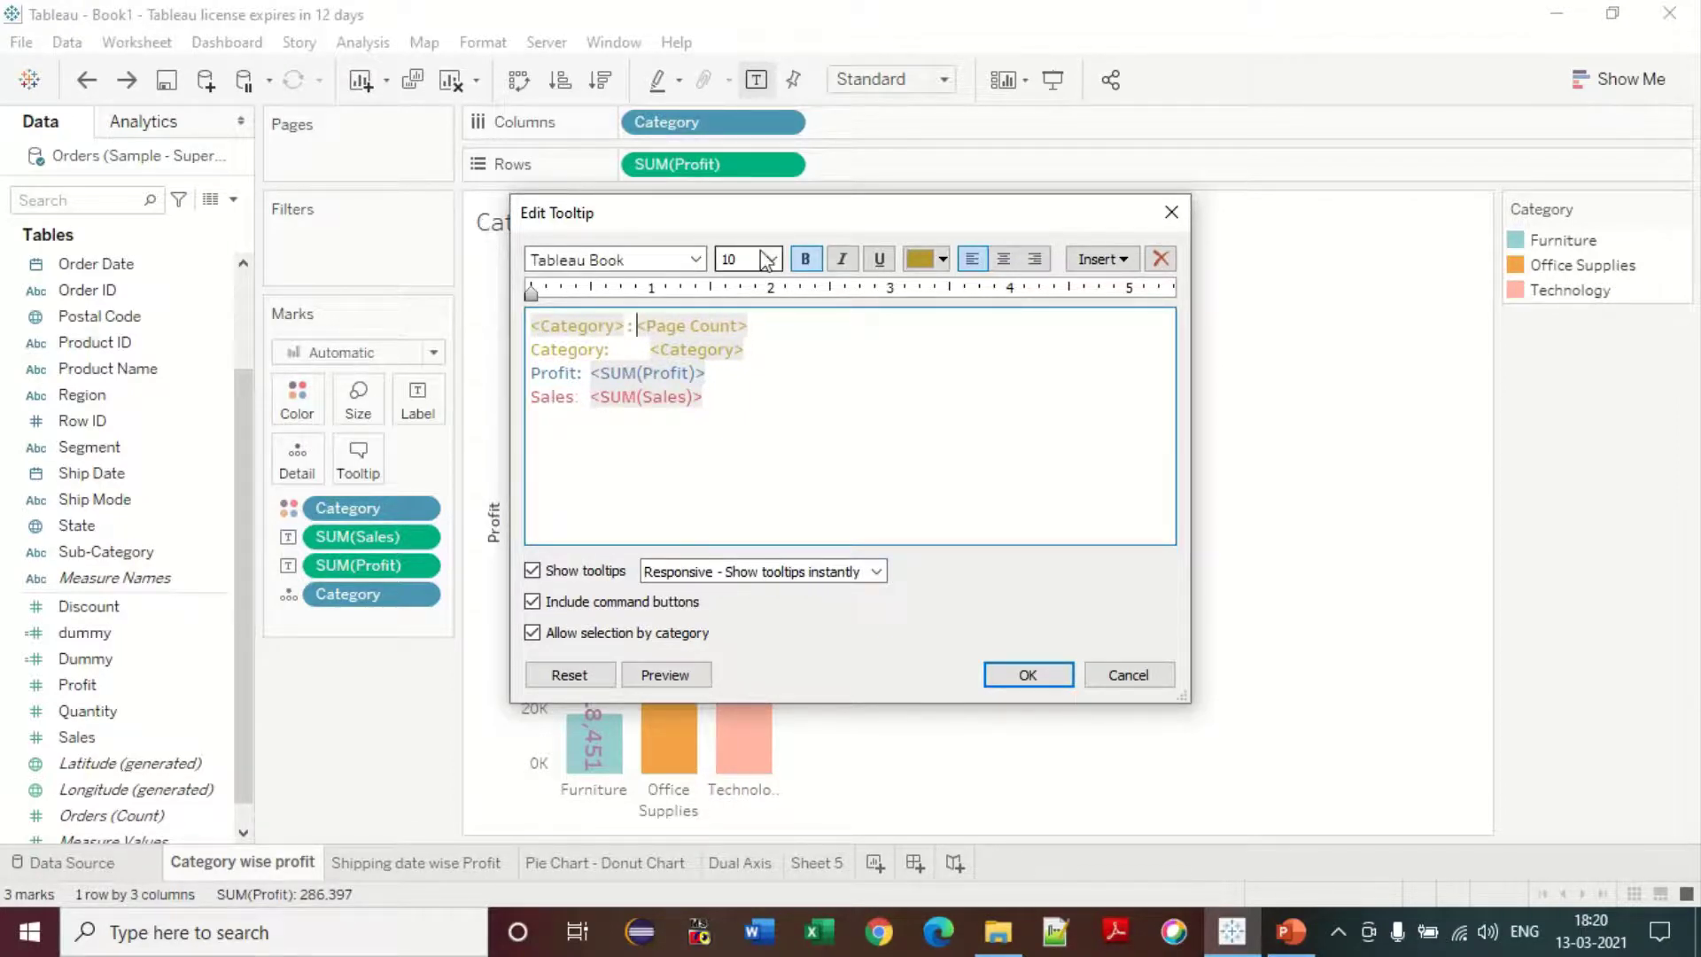
pyautogui.press('Home')
pyautogui.press('Return')
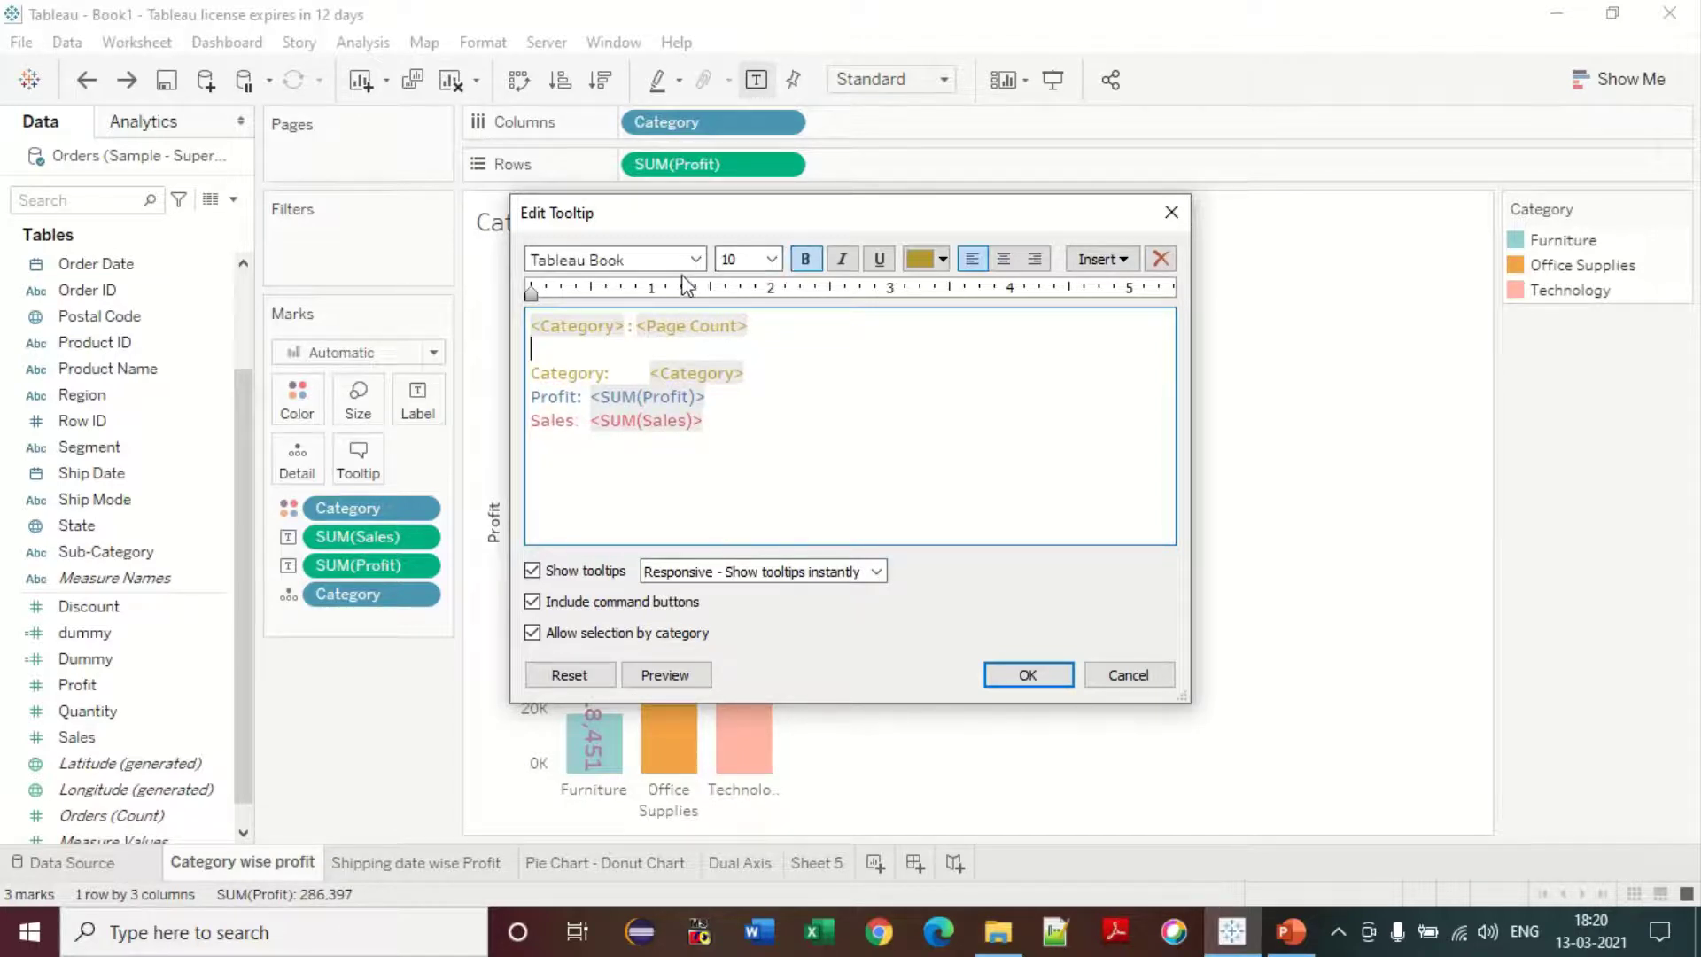
# - Make the tooltip's Category and Page Count heading line black, size 15 and underlined, and apply the tooltip changes
pyautogui.moveTo(764, 328); pyautogui.dragTo(419, 332)
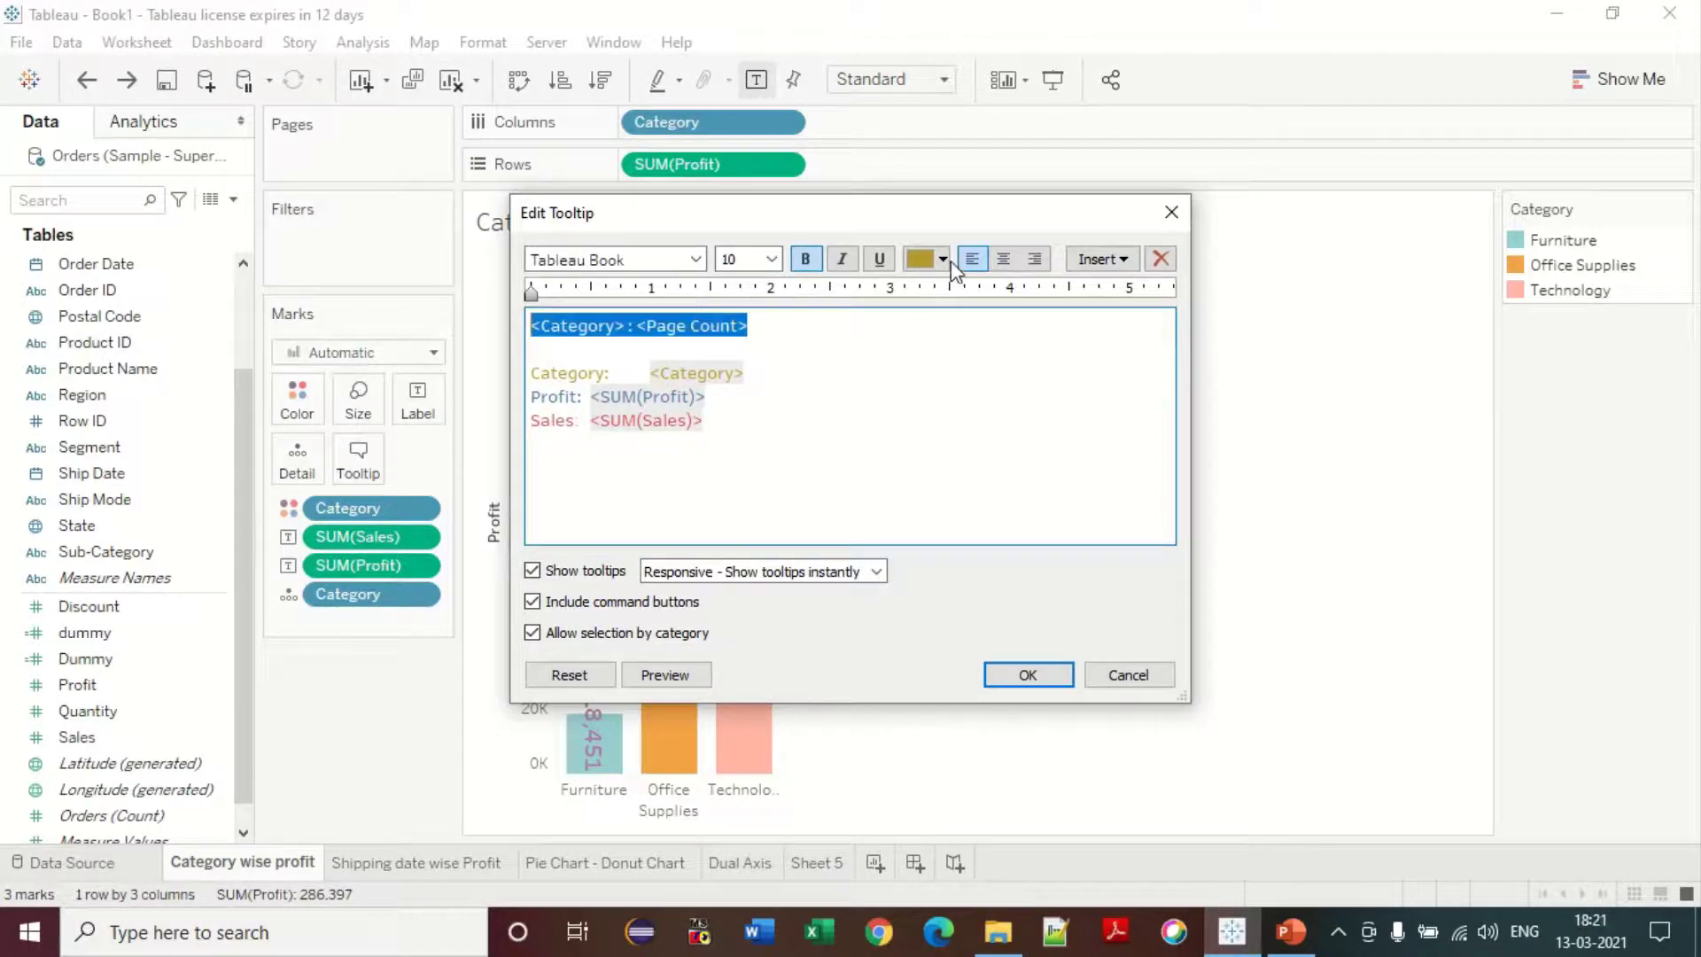
pyautogui.click(943, 259)
pyautogui.click(922, 301)
pyautogui.click(772, 259)
pyautogui.click(735, 370)
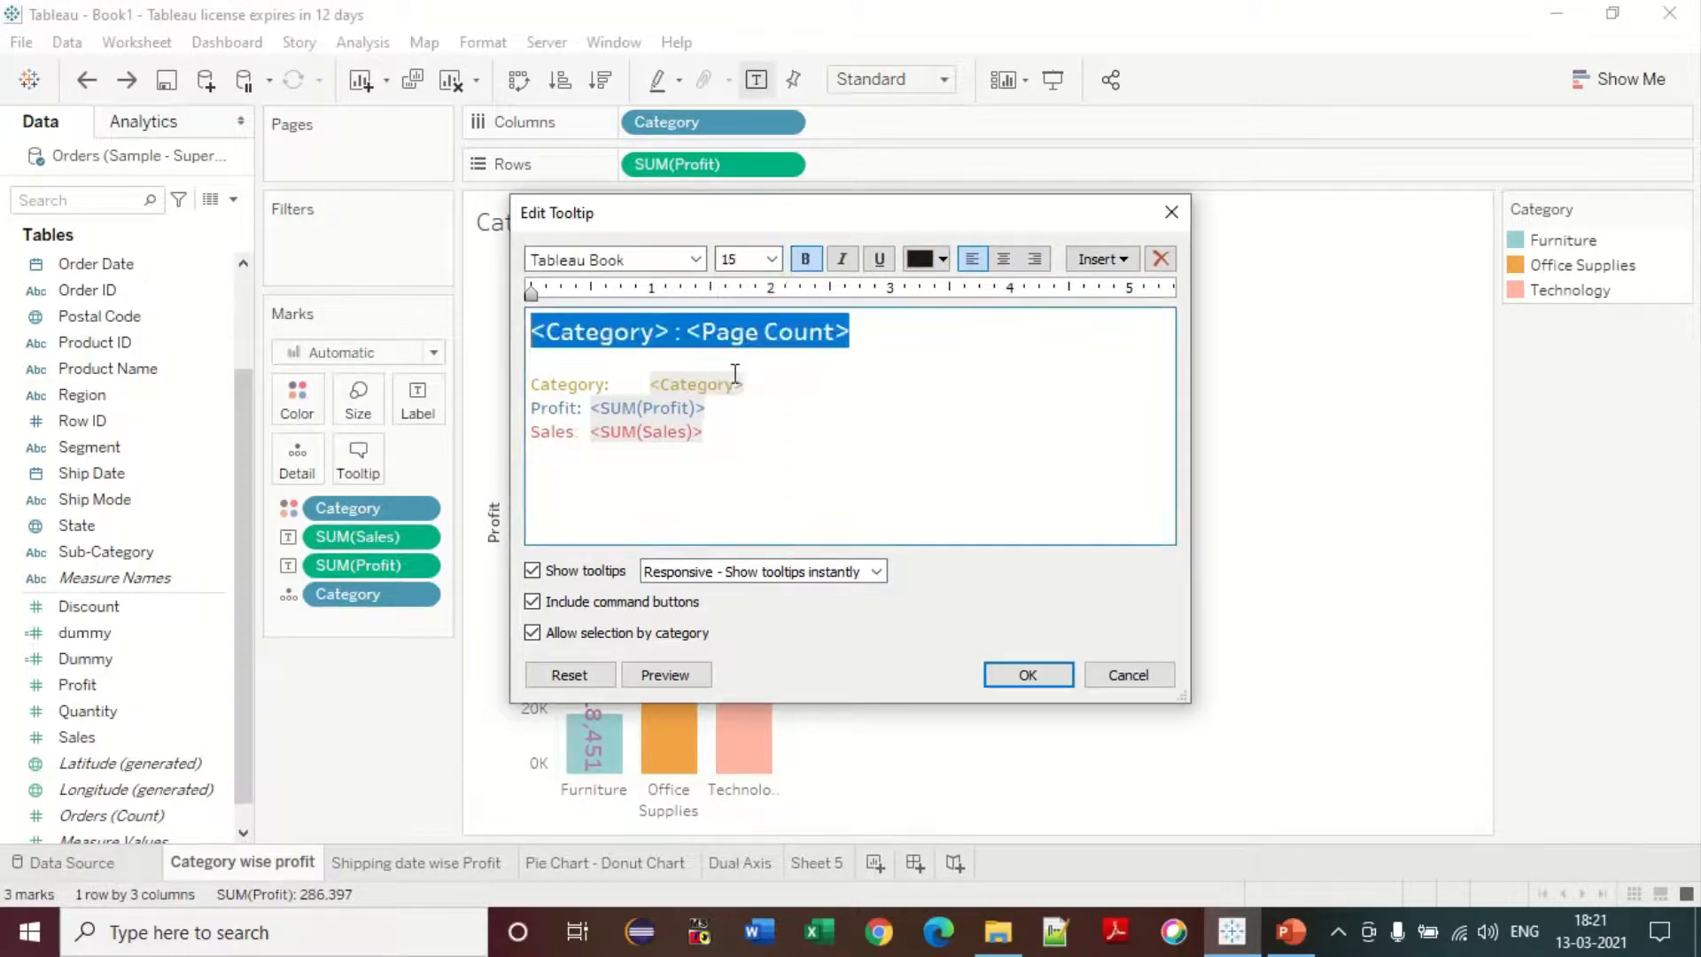
pyautogui.click(889, 264)
pyautogui.click(1032, 684)
pyautogui.moveTo(733, 540)
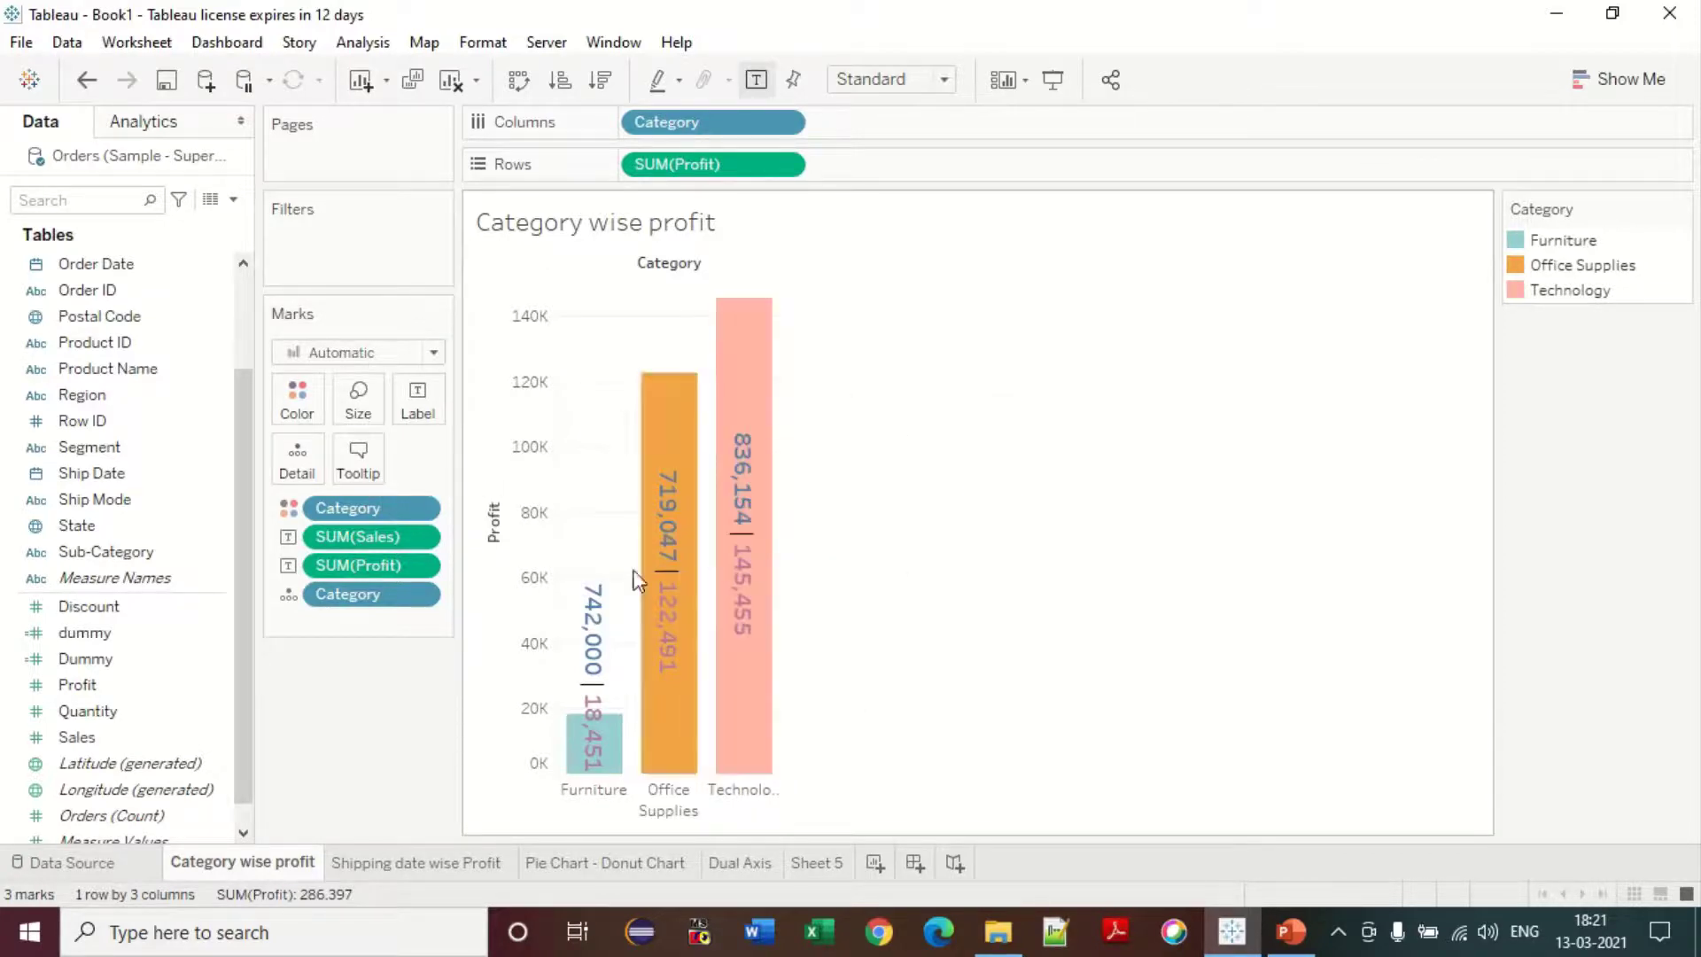
# - Open the Profit axis for editing and try its automatic range without including zero, then include zero again
pyautogui.rightClick(509, 395)
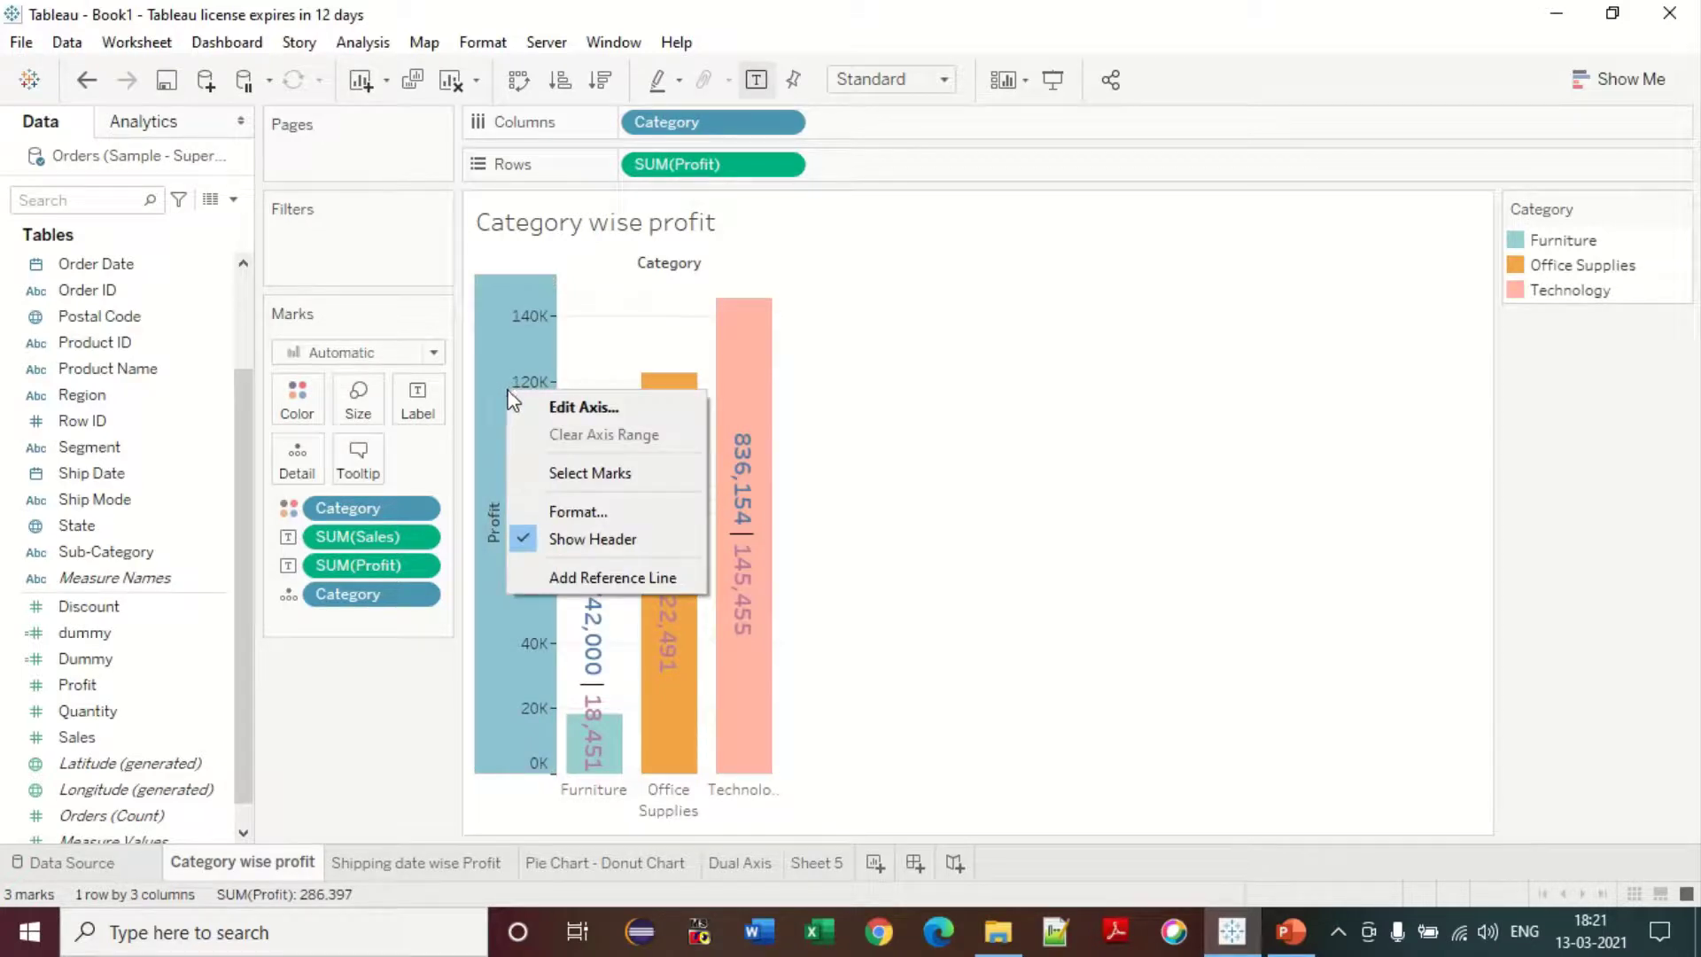
pyautogui.rightClick(512, 345)
pyautogui.rightClick(512, 346)
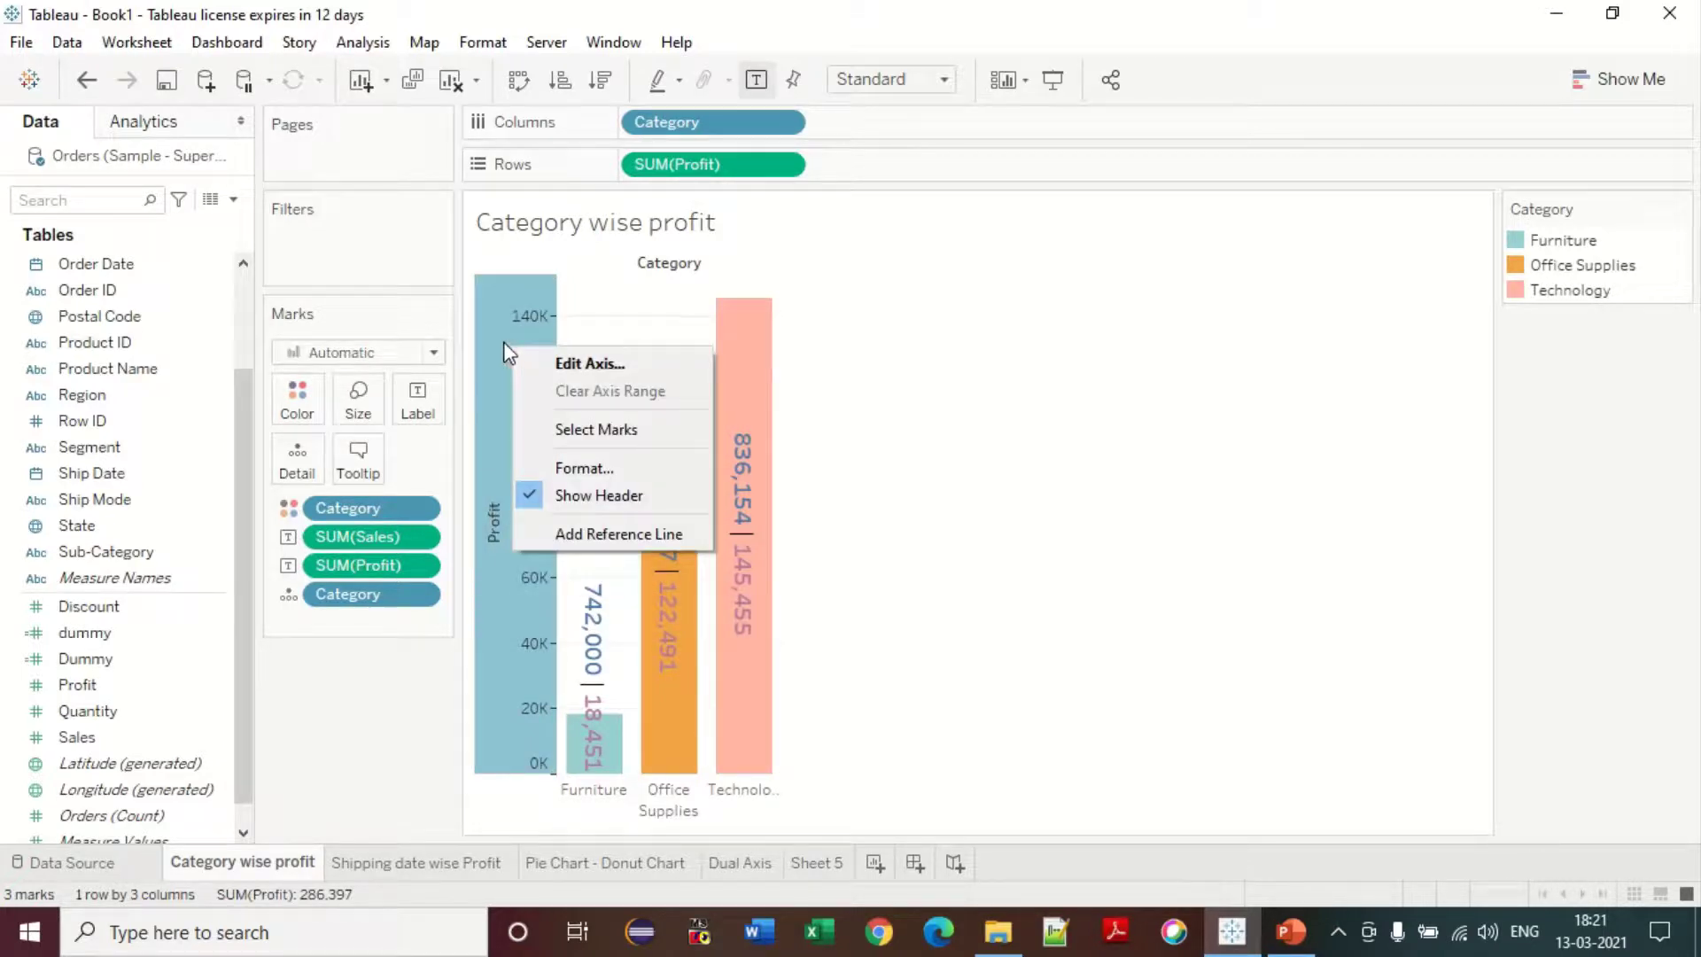
pyautogui.click(556, 363)
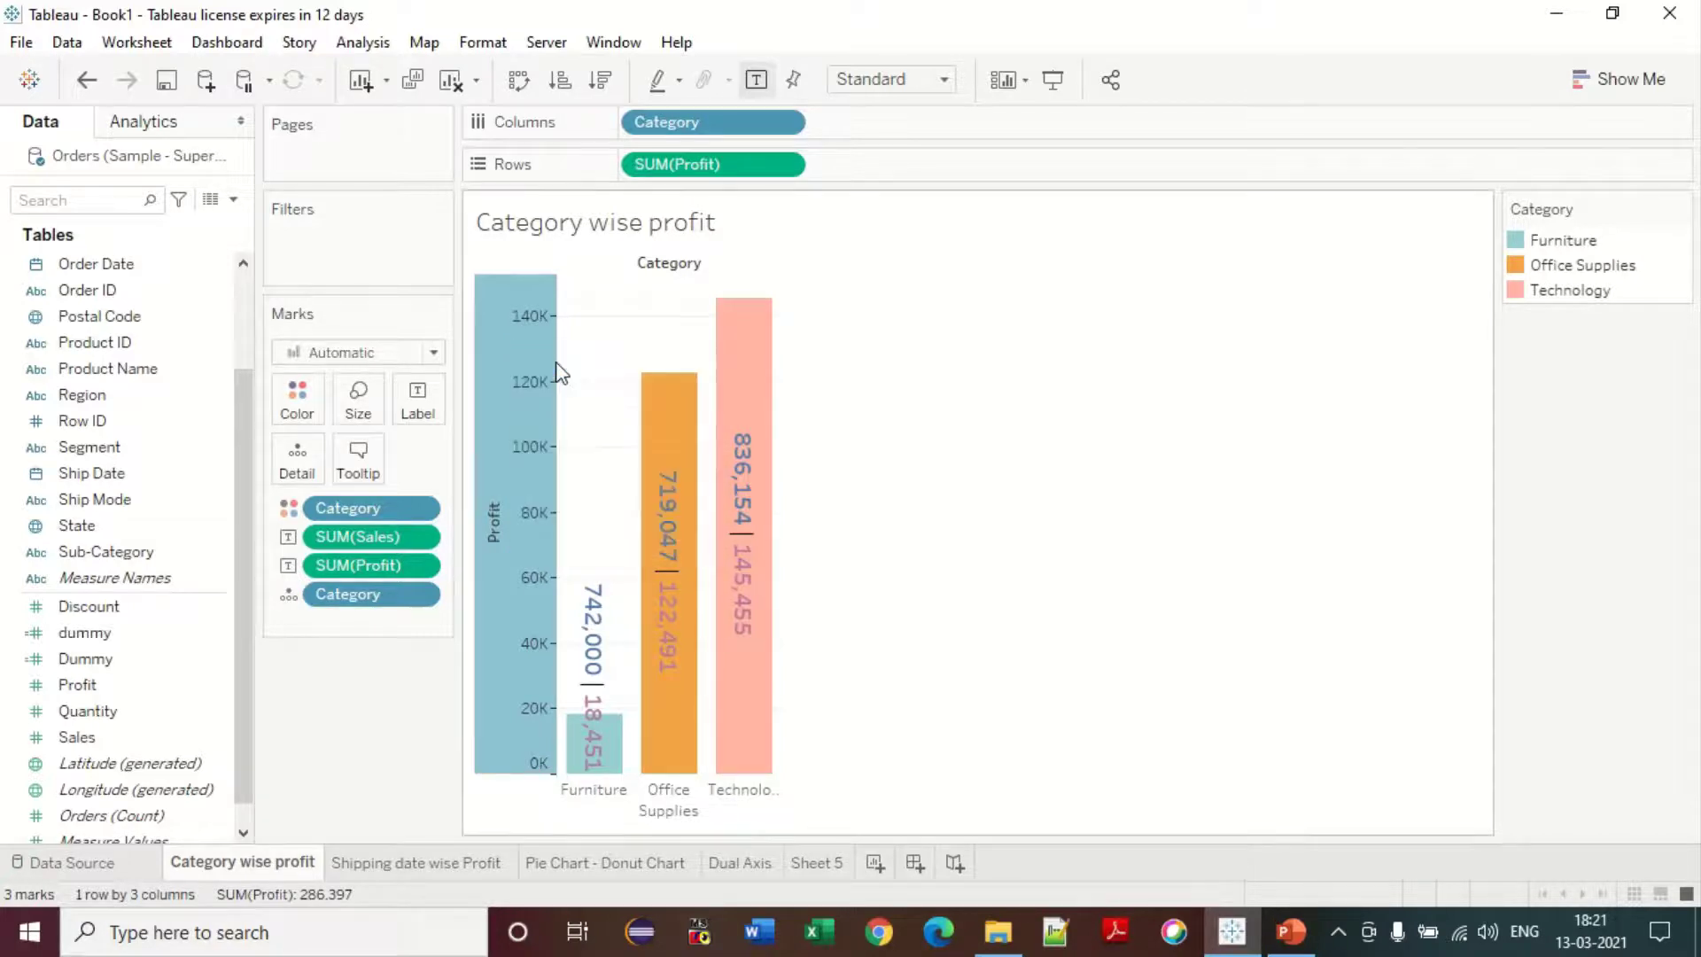
pyautogui.doubleClick(513, 411)
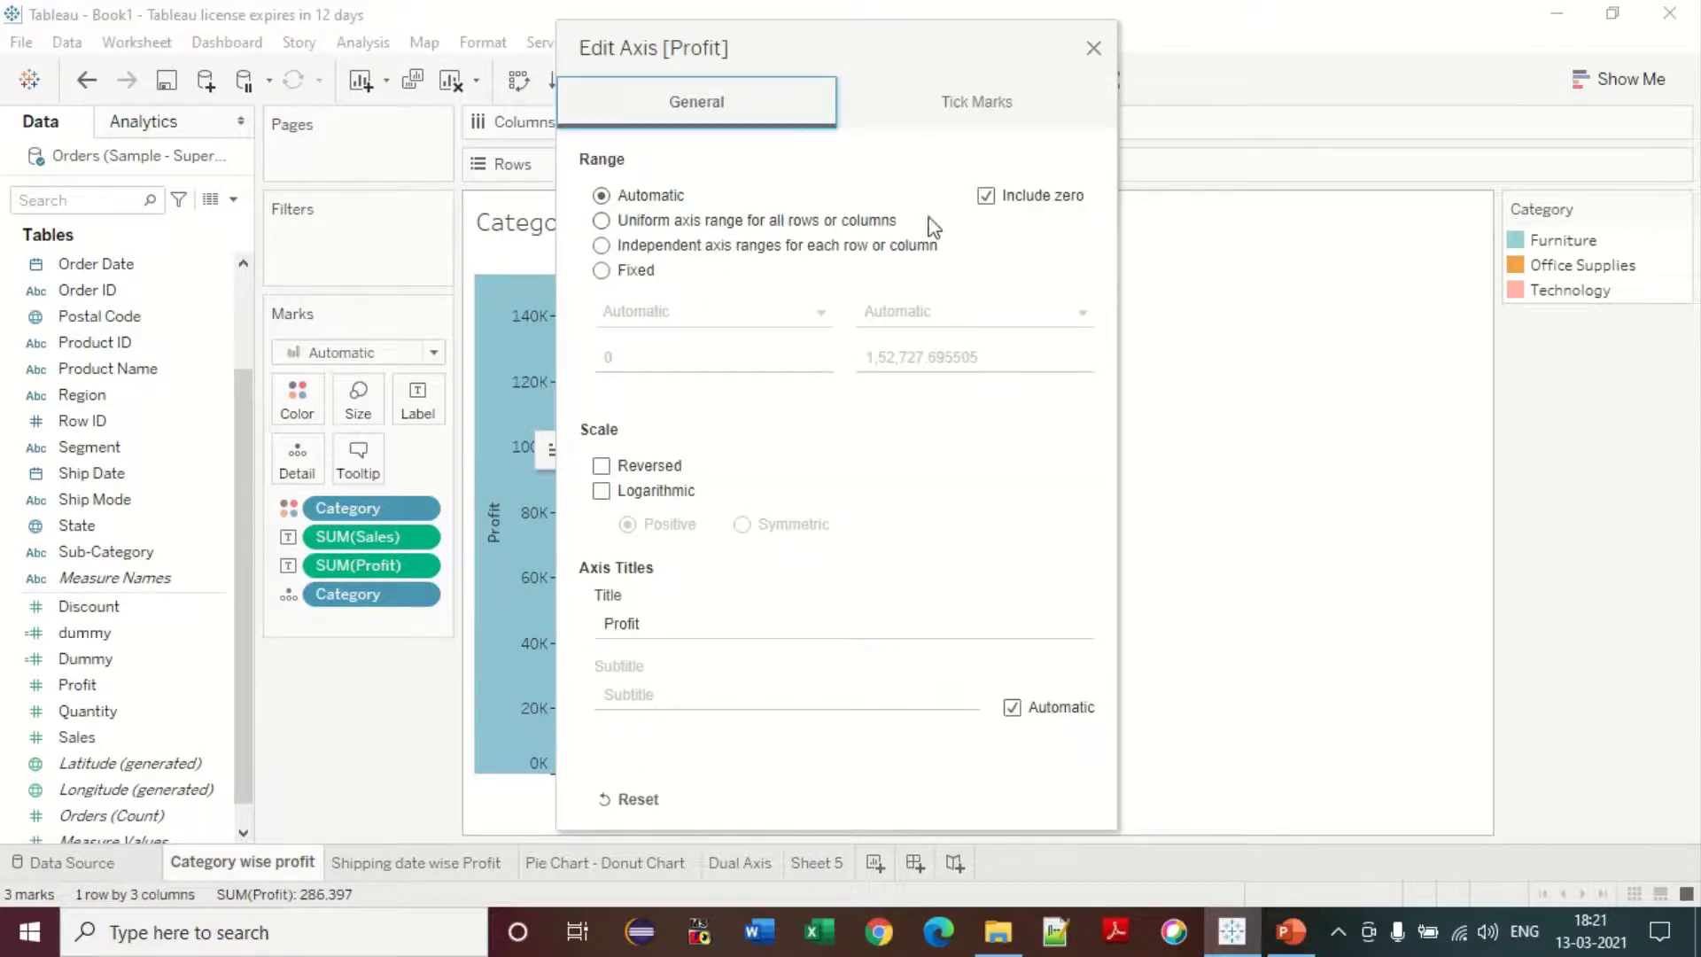
pyautogui.click(986, 196)
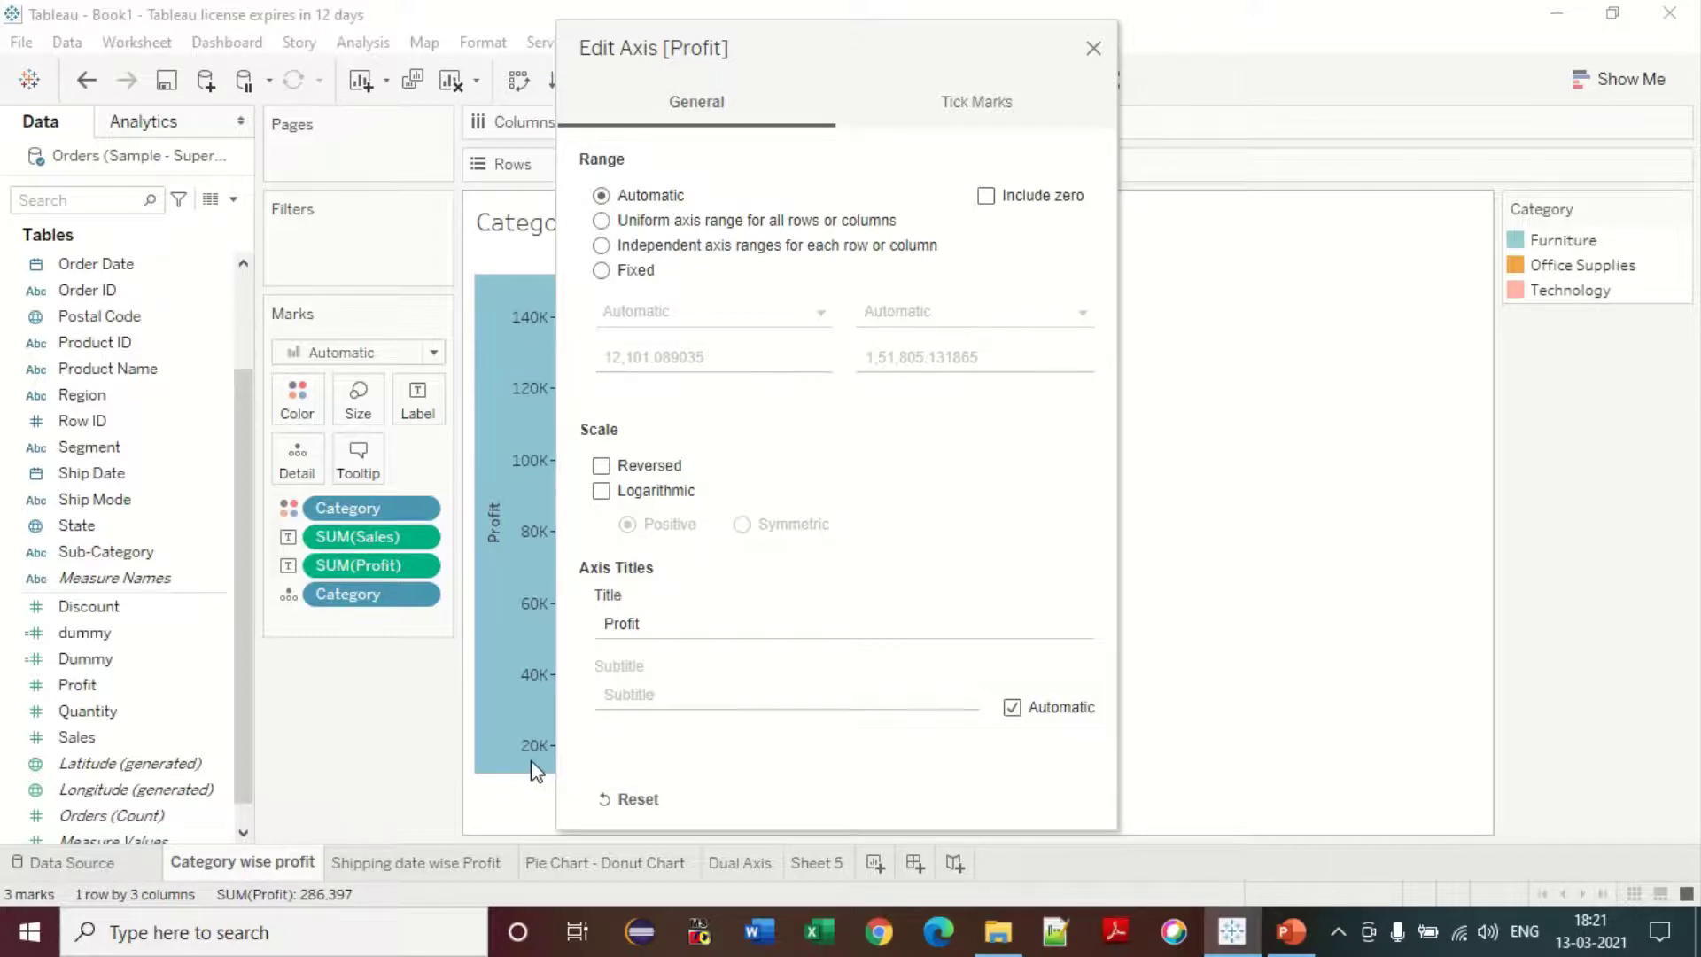
pyautogui.click(986, 196)
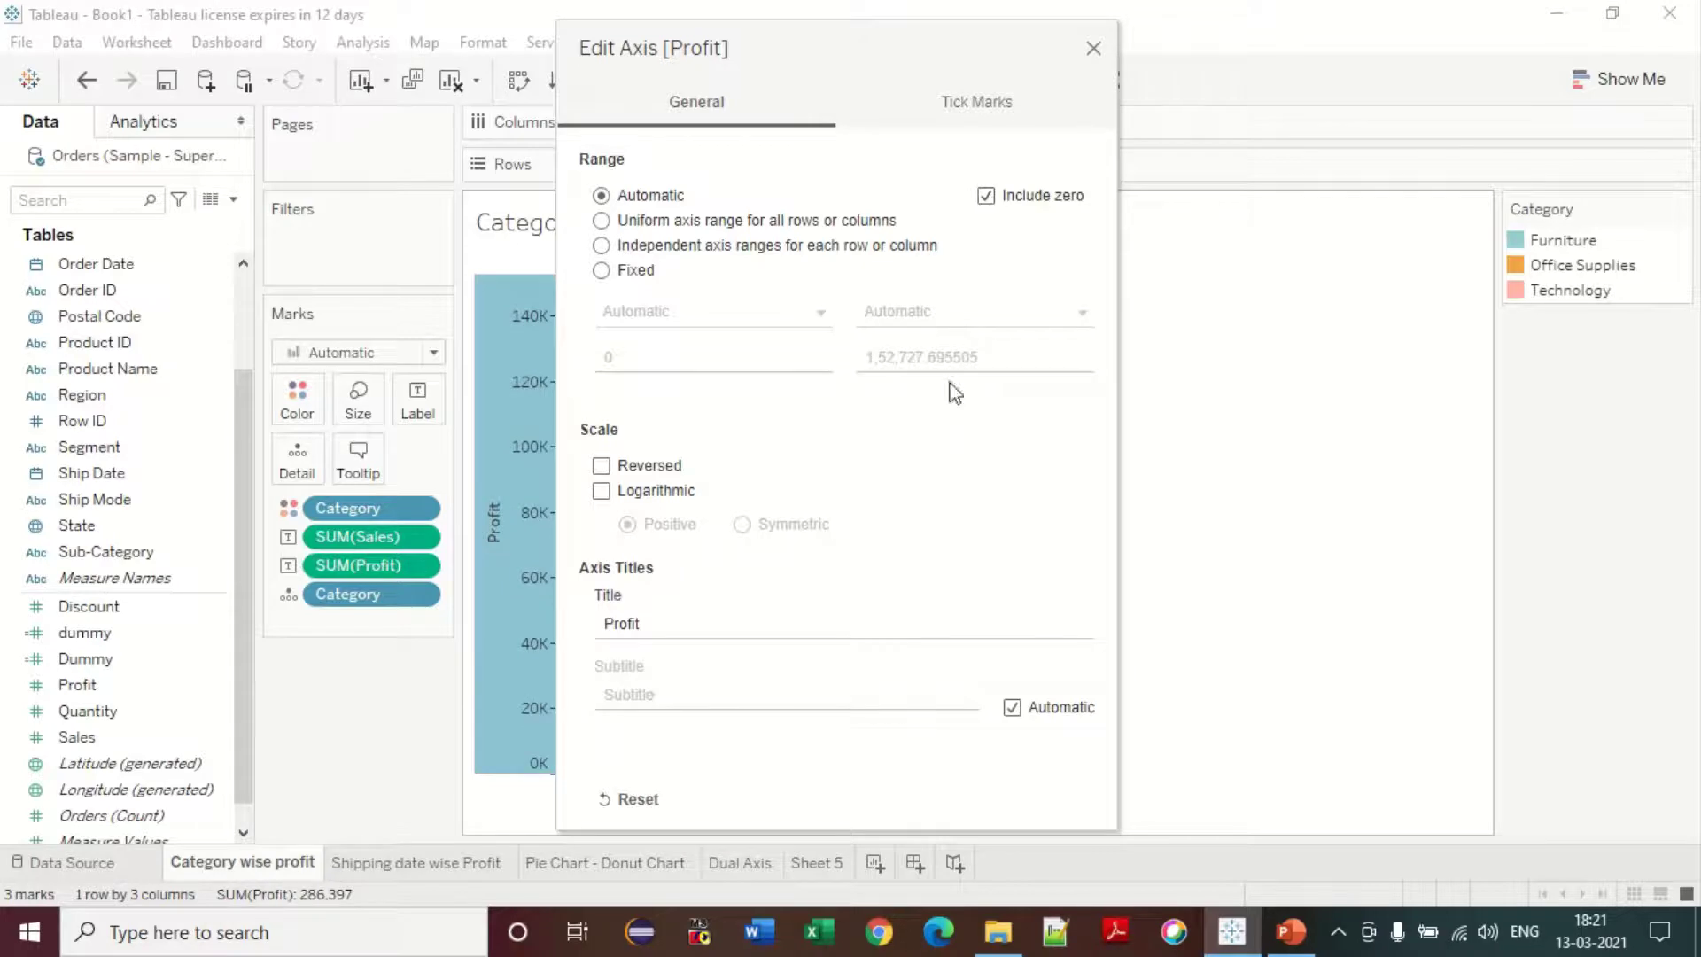
# - Remove the Profit axis title, leaving the subtitle on automatic
pyautogui.click(1011, 707)
pyautogui.click(1011, 707)
pyautogui.moveTo(657, 626); pyautogui.dragTo(588, 634)
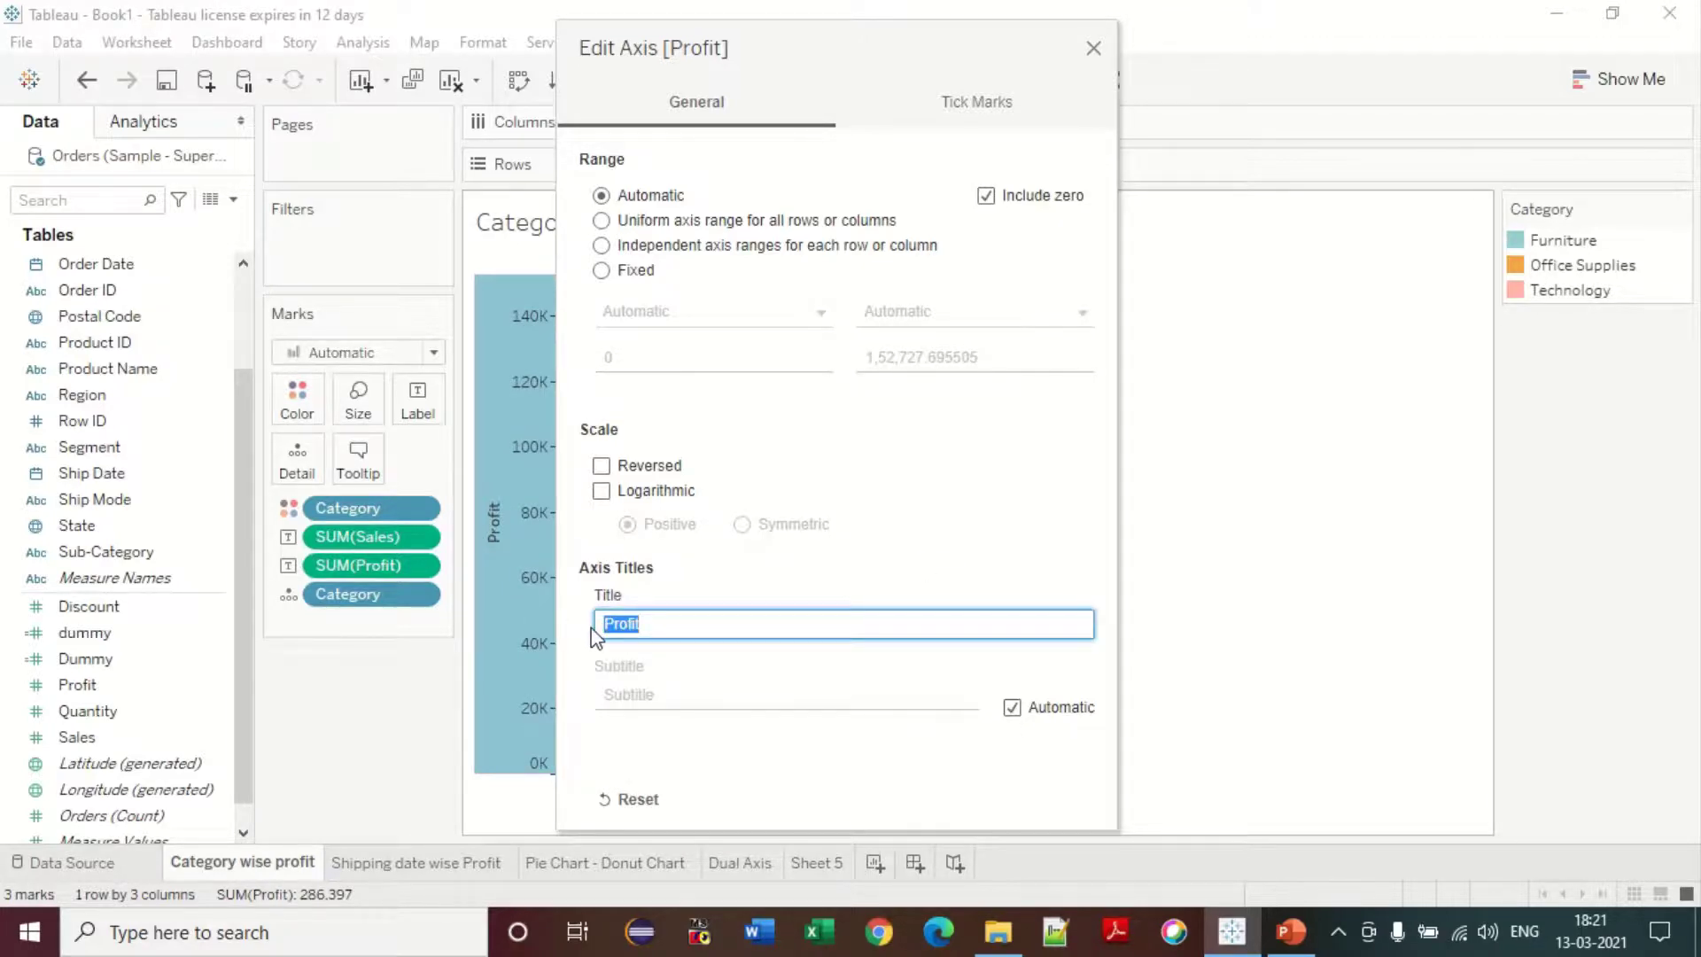
pyautogui.press('BackSpace')
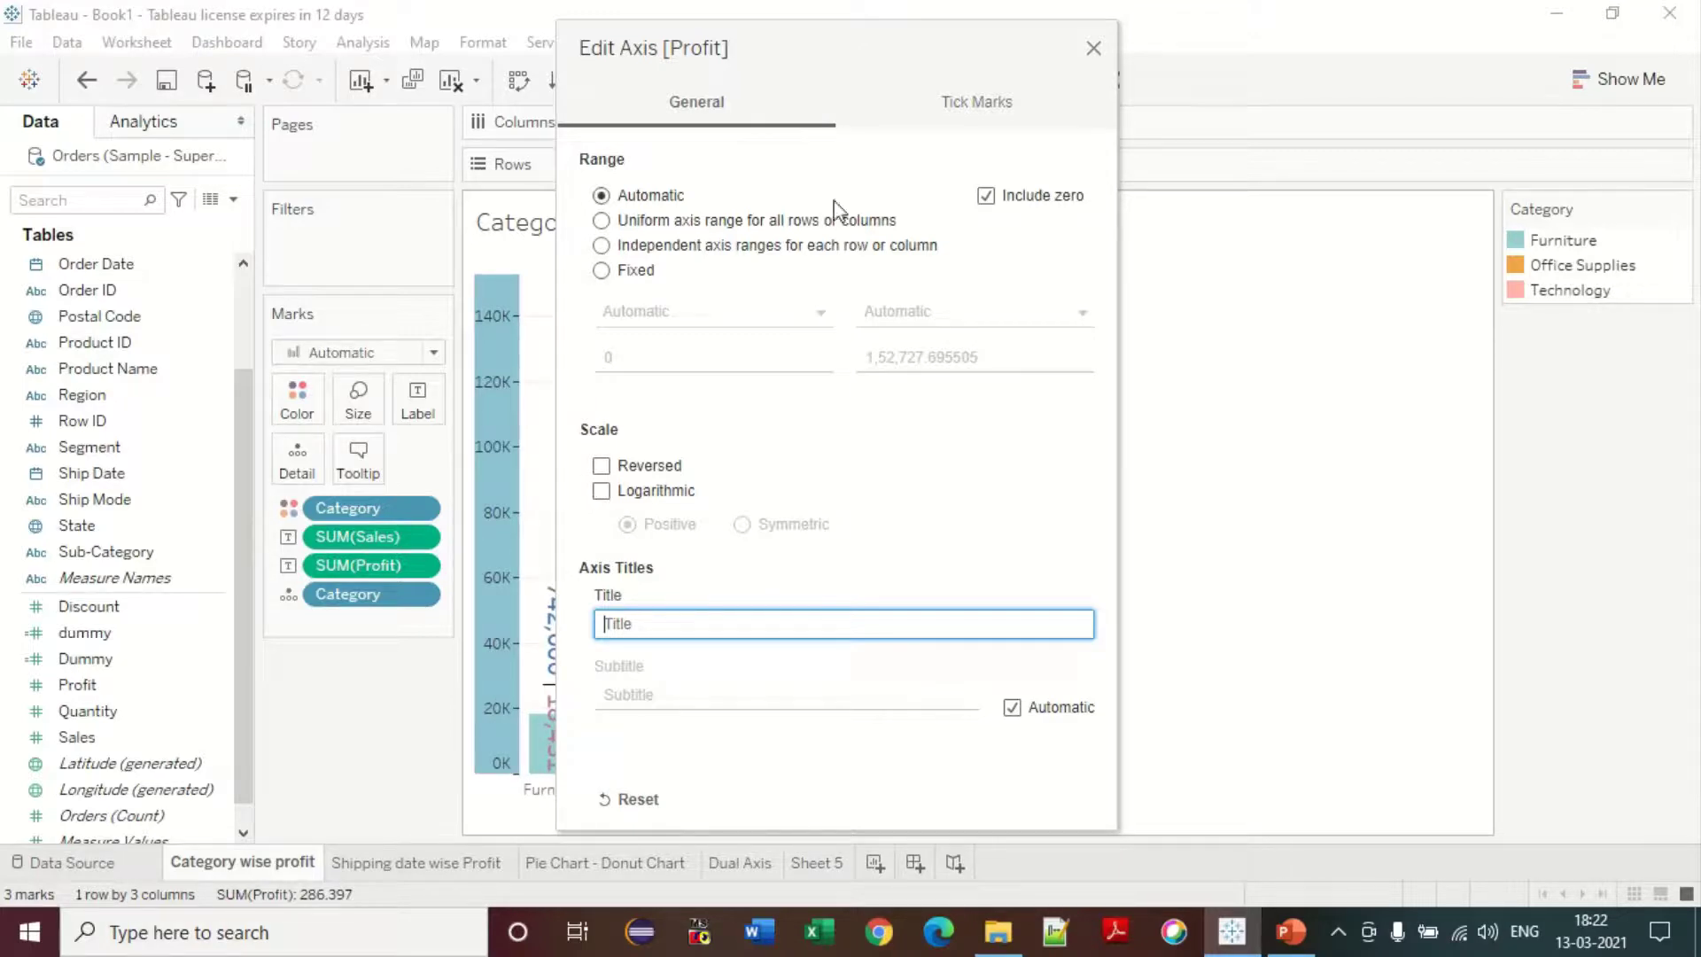
# - Try None and Fixed for the Profit axis's major tick marks, return them to Automatic and close the axis settings
pyautogui.click(986, 116)
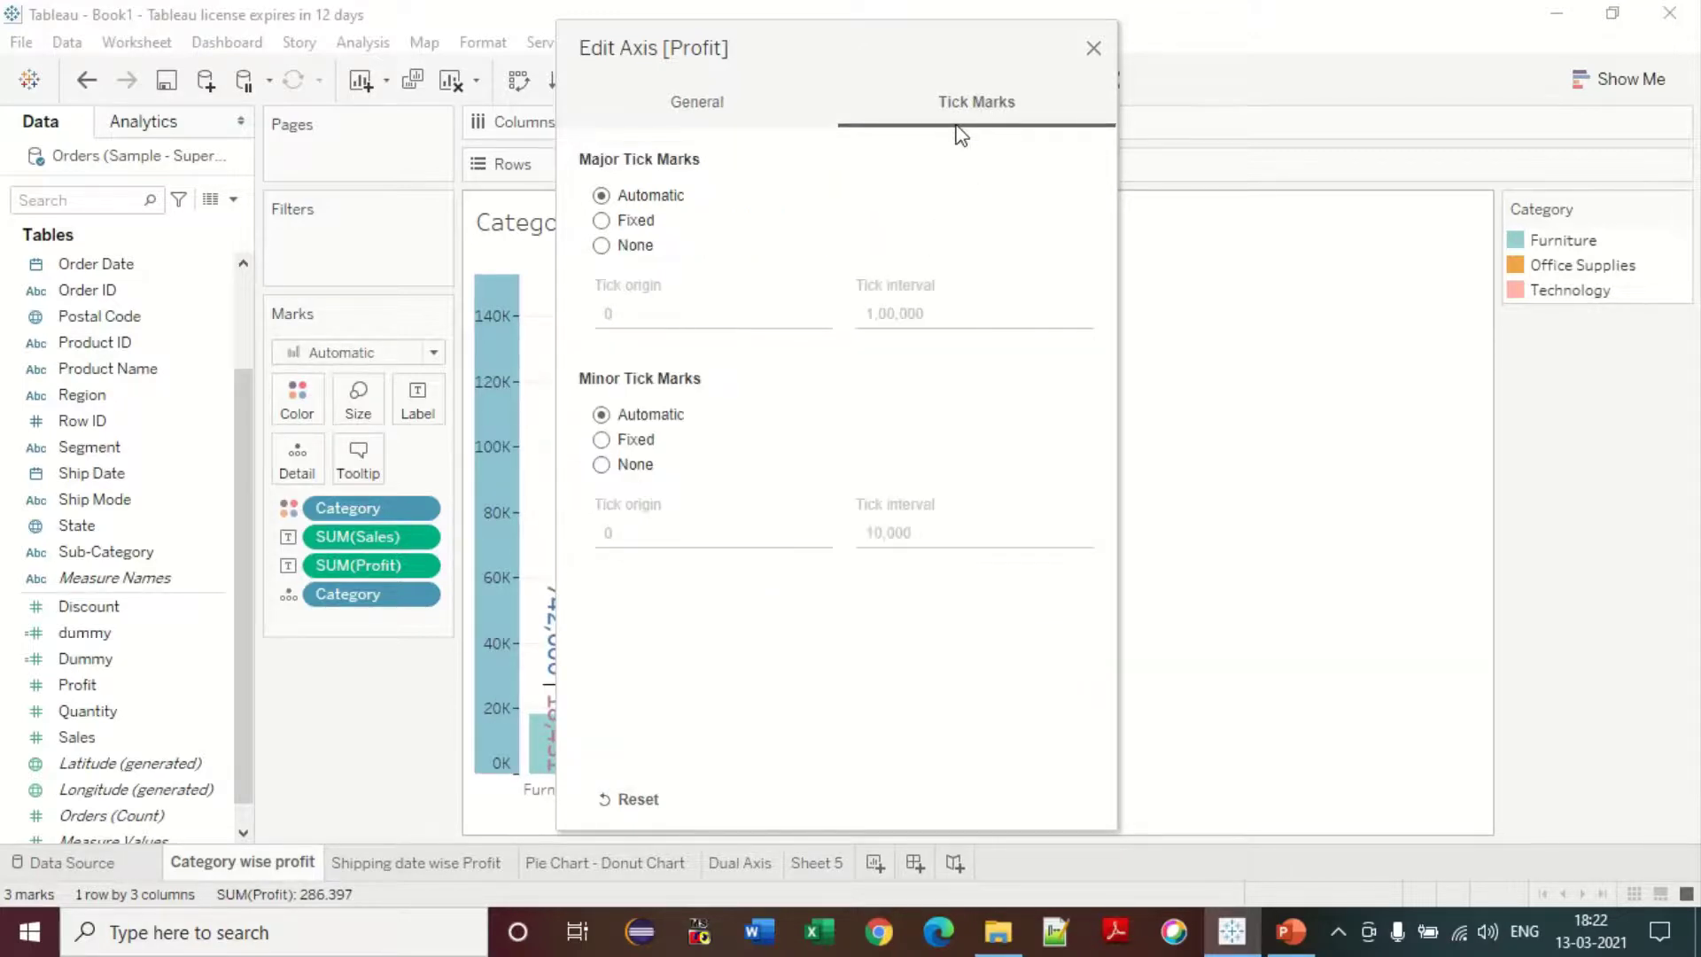
pyautogui.click(603, 246)
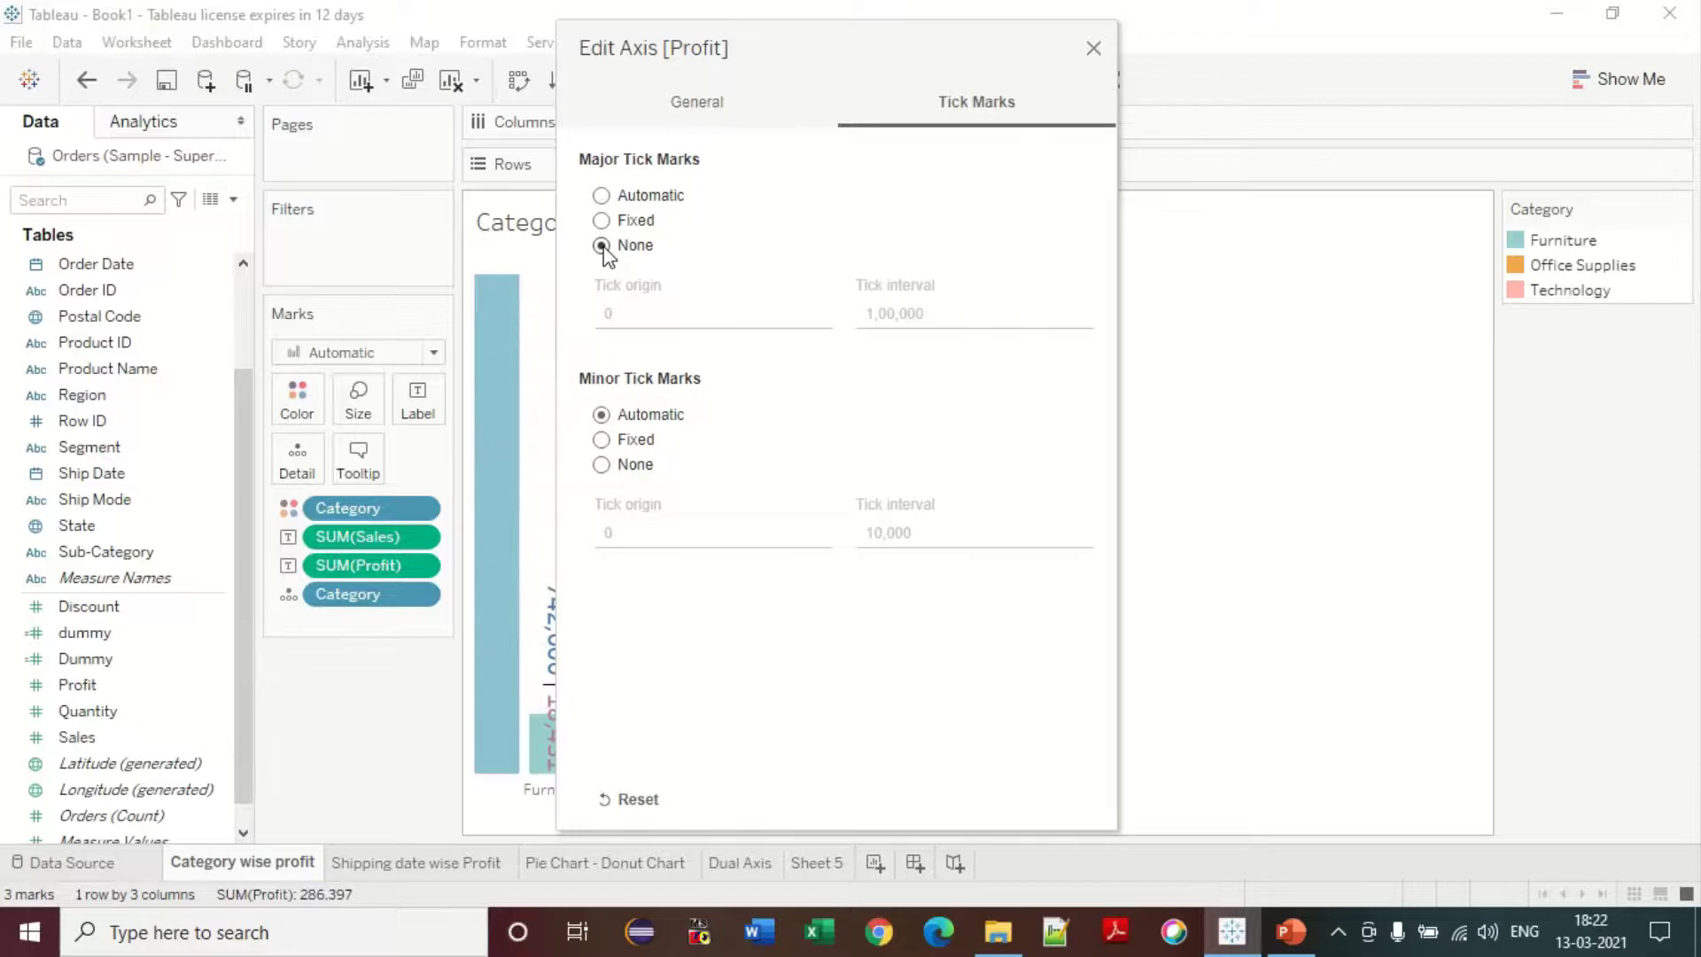
pyautogui.click(601, 221)
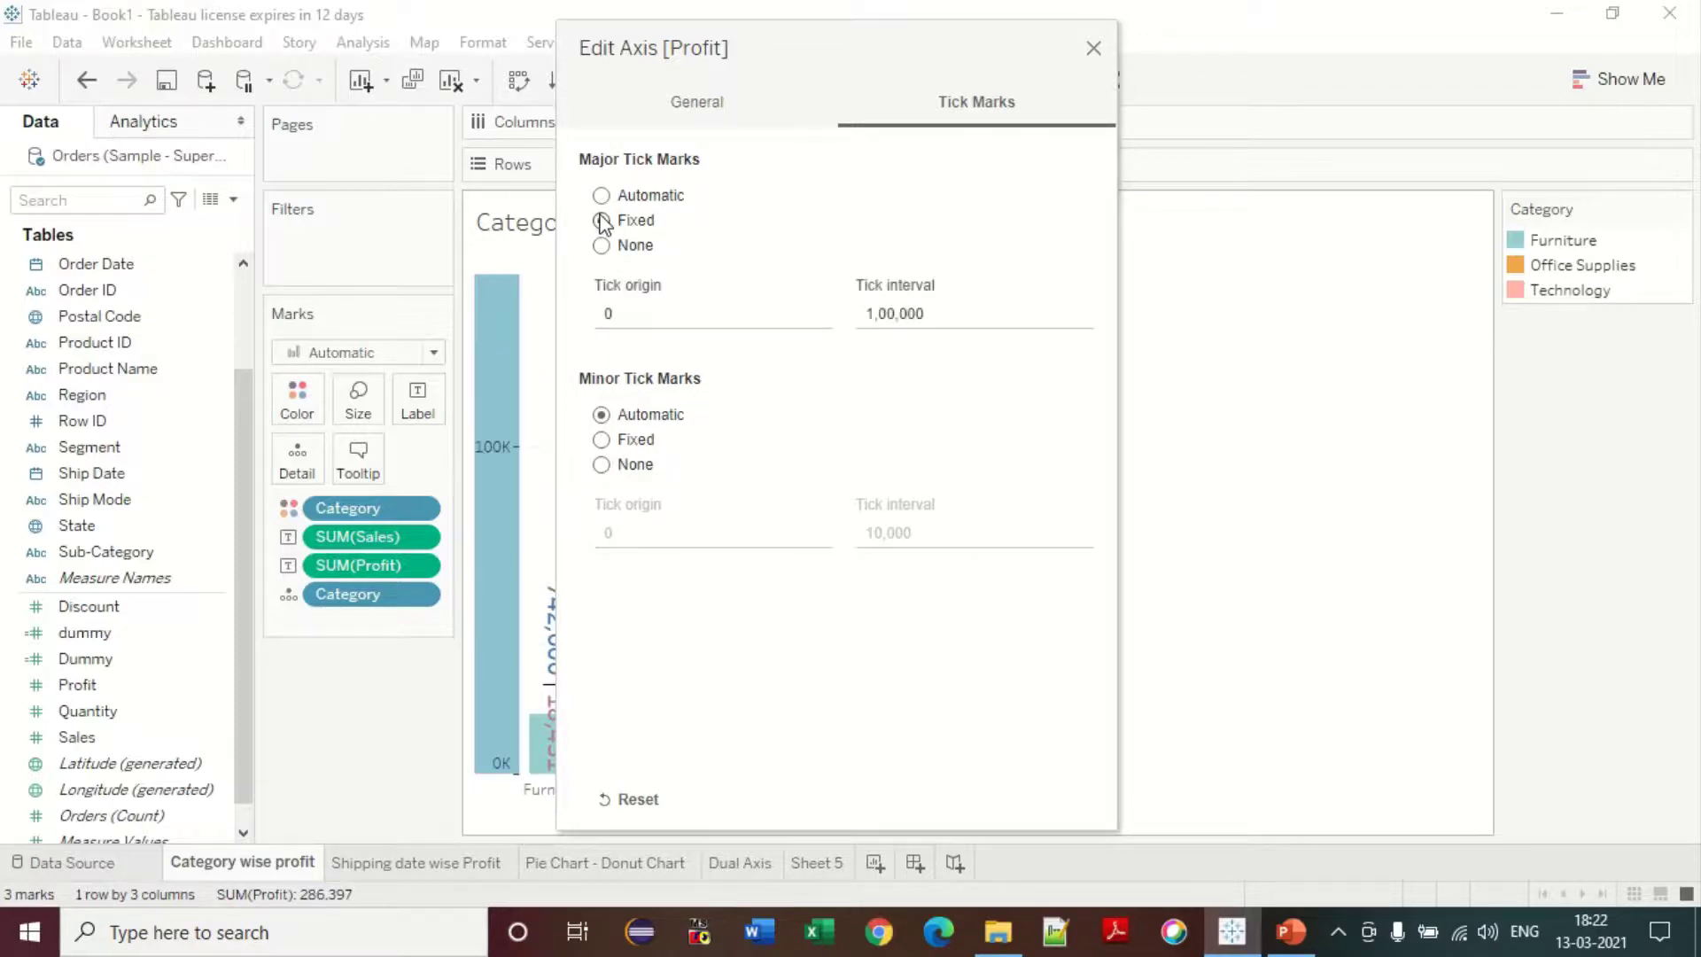
pyautogui.click(602, 196)
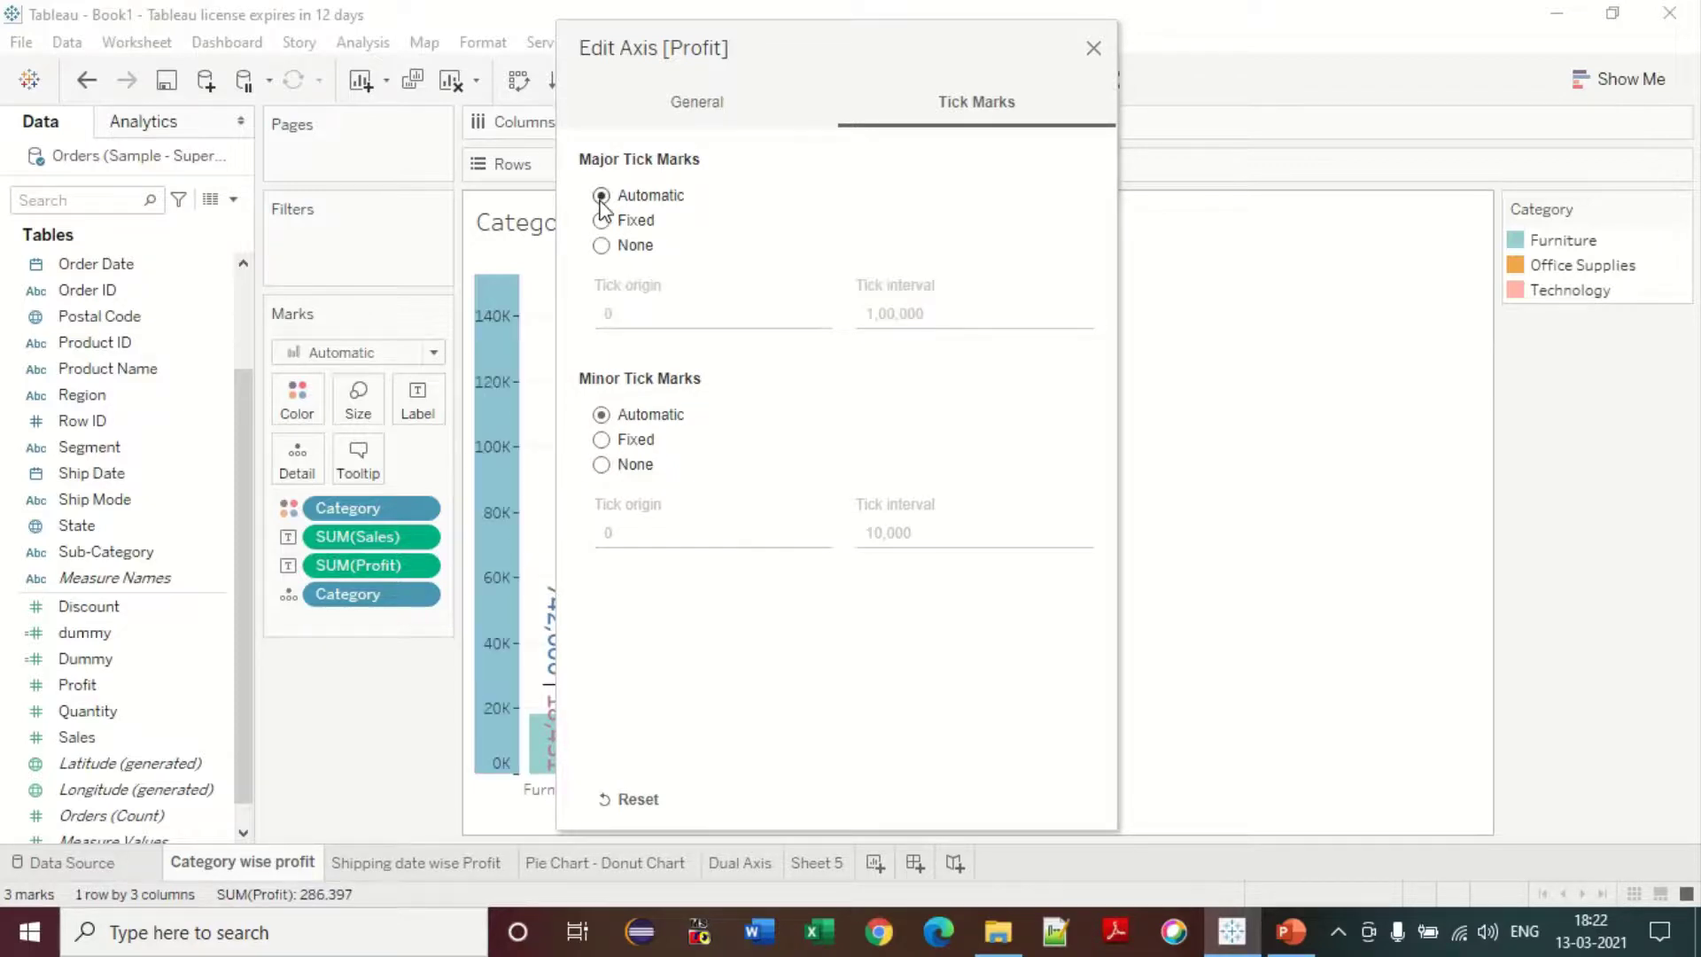
pyautogui.click(1094, 49)
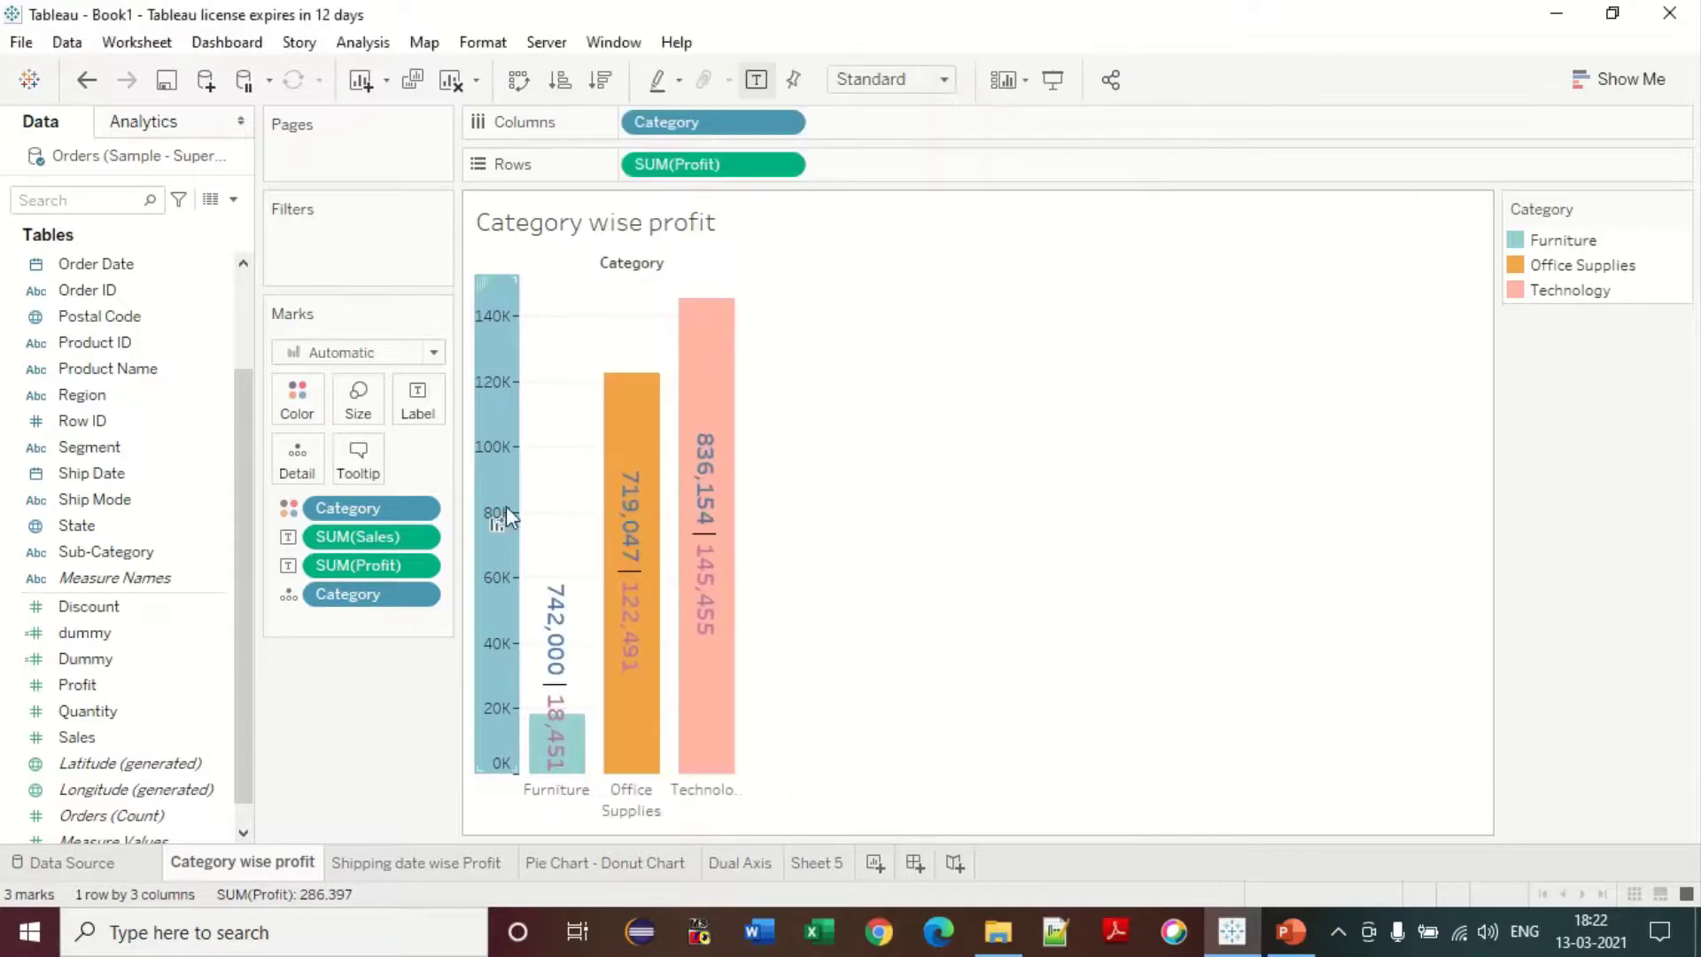
# - Open the formatting of SUM(Profit) and set its default pane number format to Custom with an empty format code
pyautogui.rightClick(493, 320)
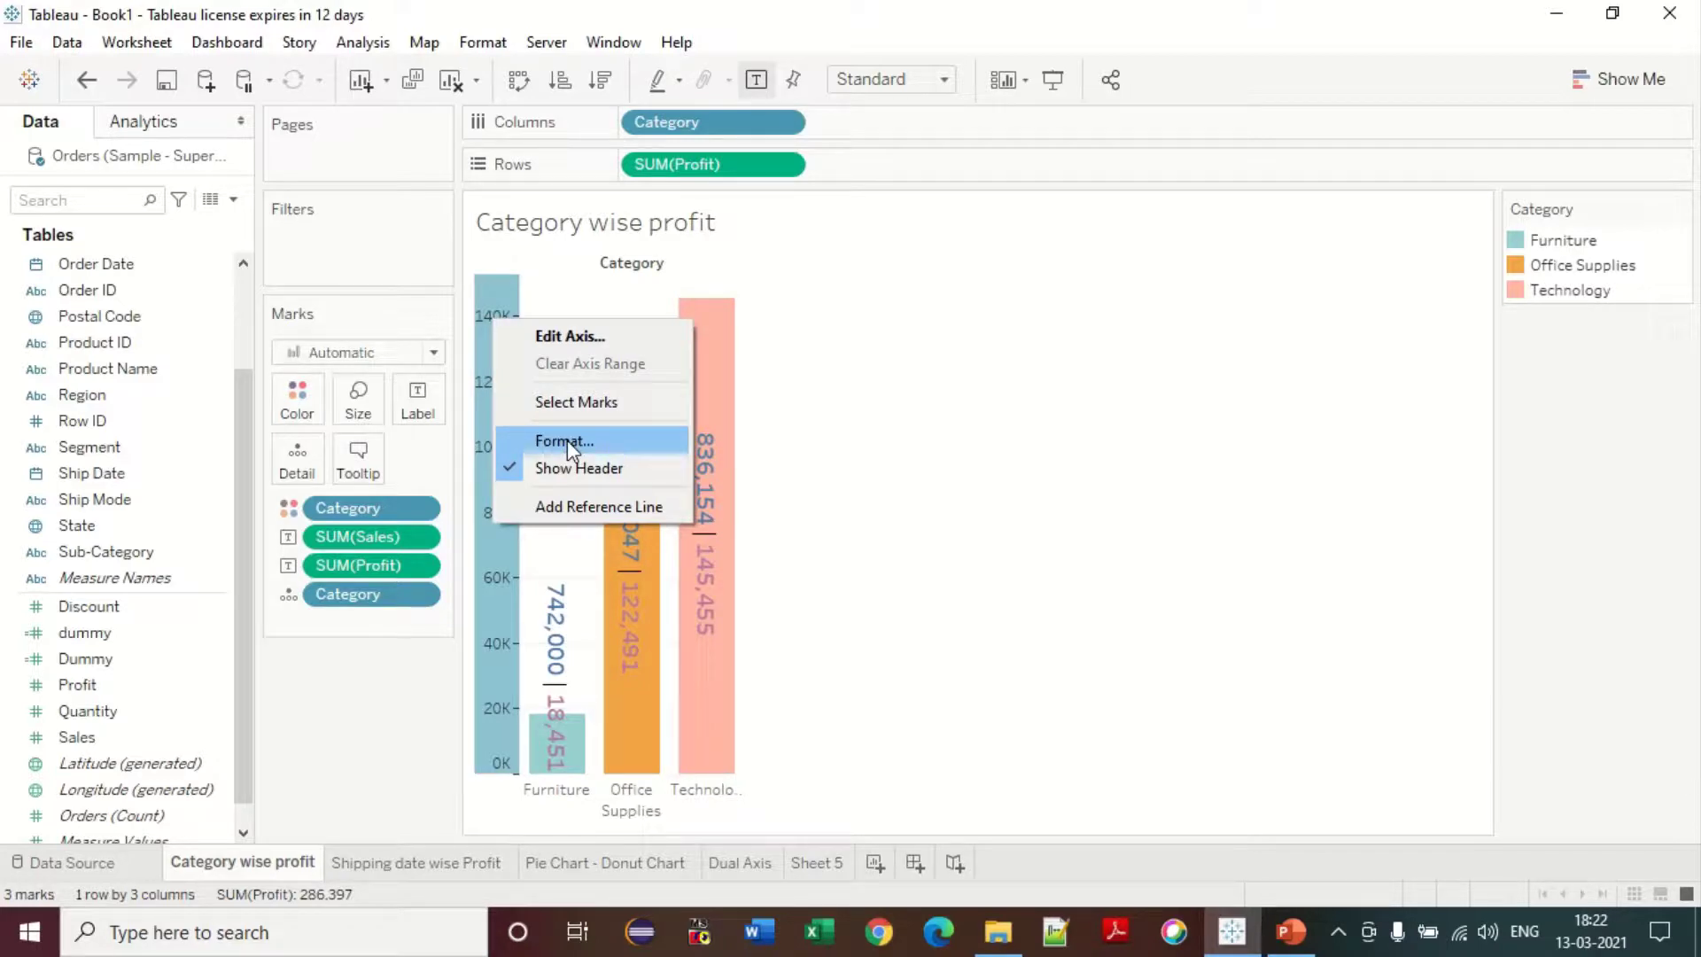
pyautogui.rightClick(487, 304)
pyautogui.click(487, 303)
pyautogui.rightClick(488, 304)
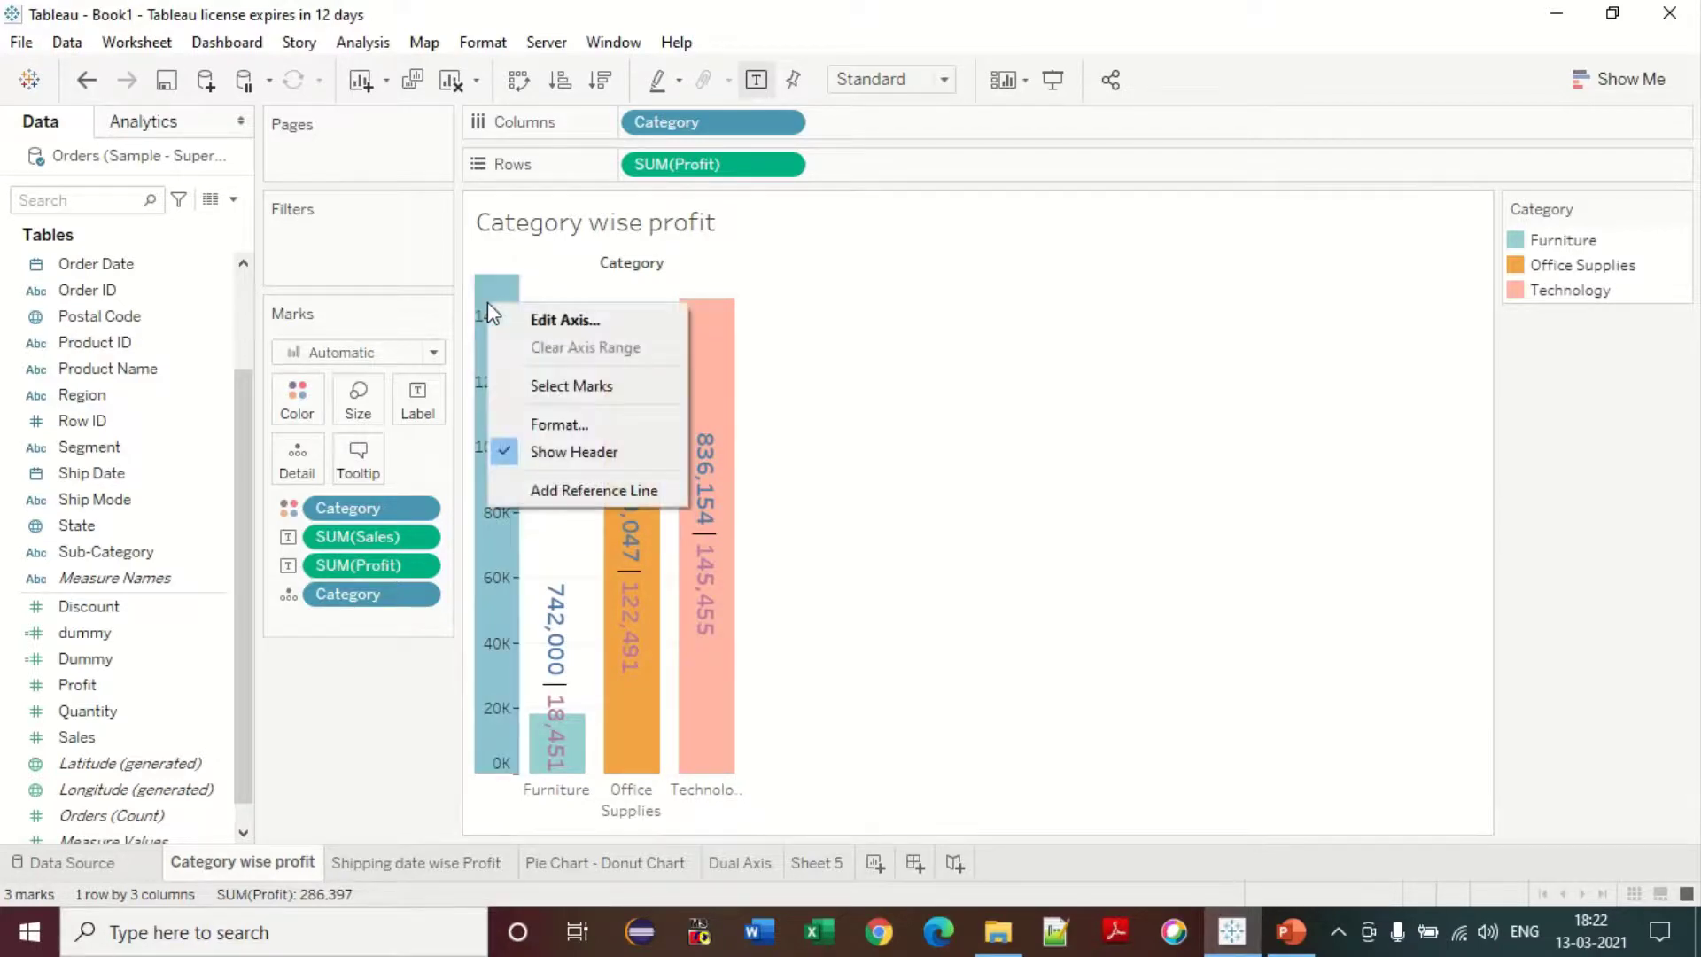
pyautogui.click(558, 425)
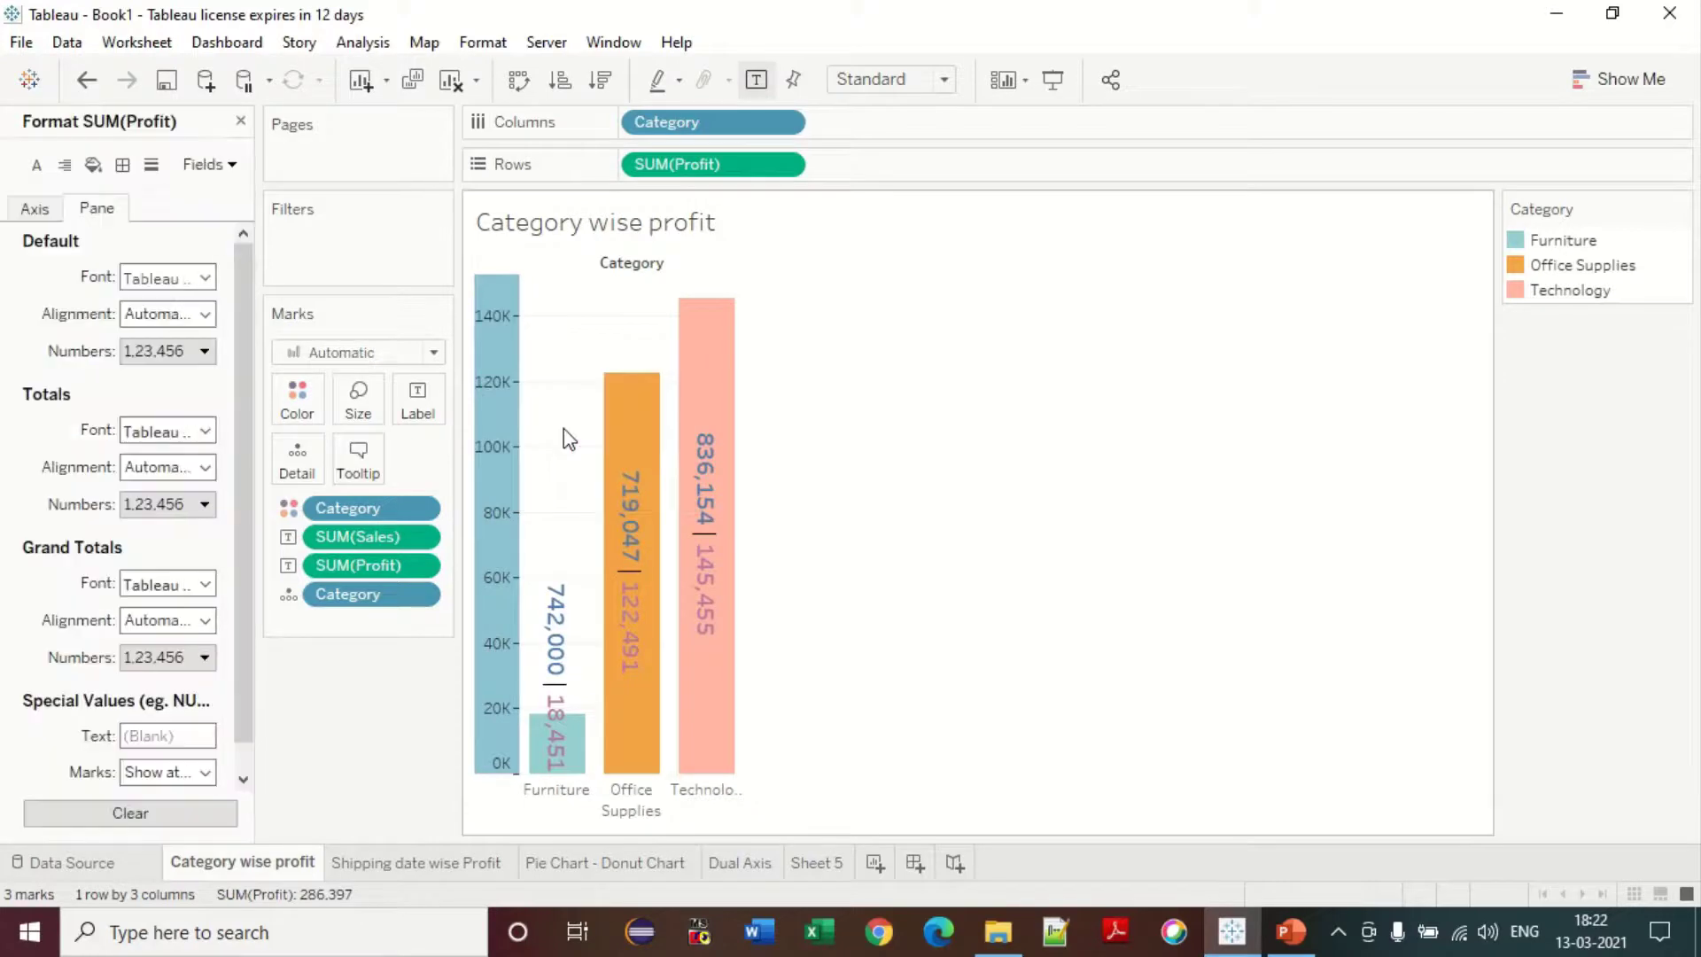
pyautogui.click(205, 351)
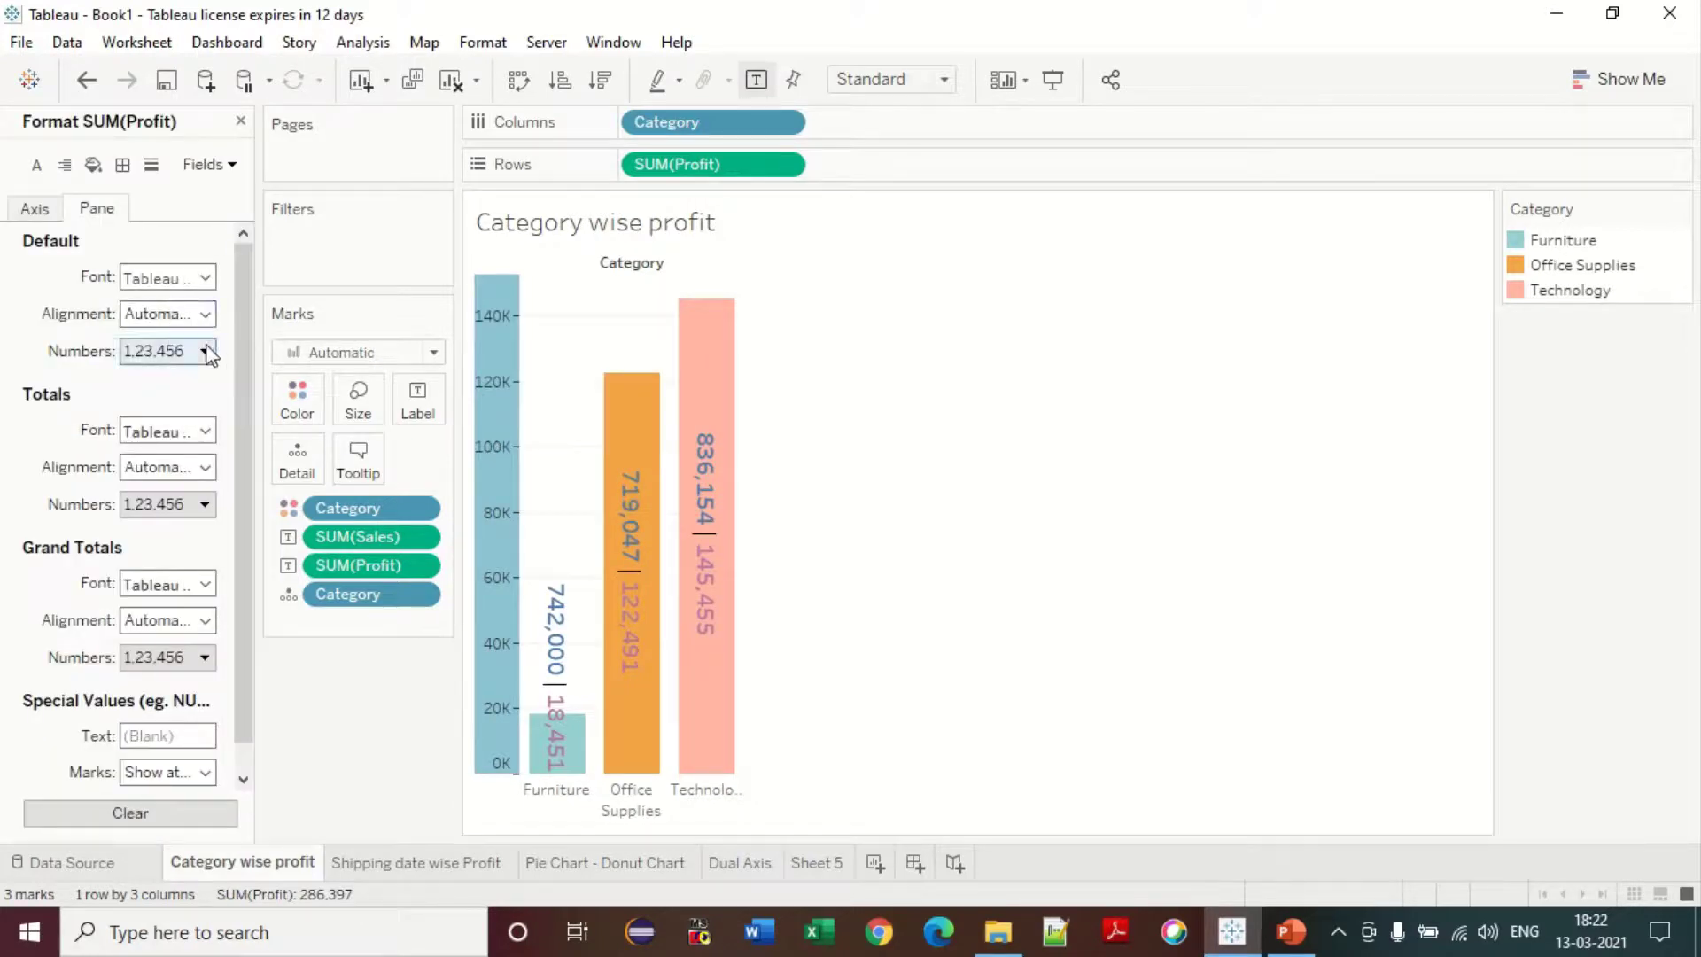
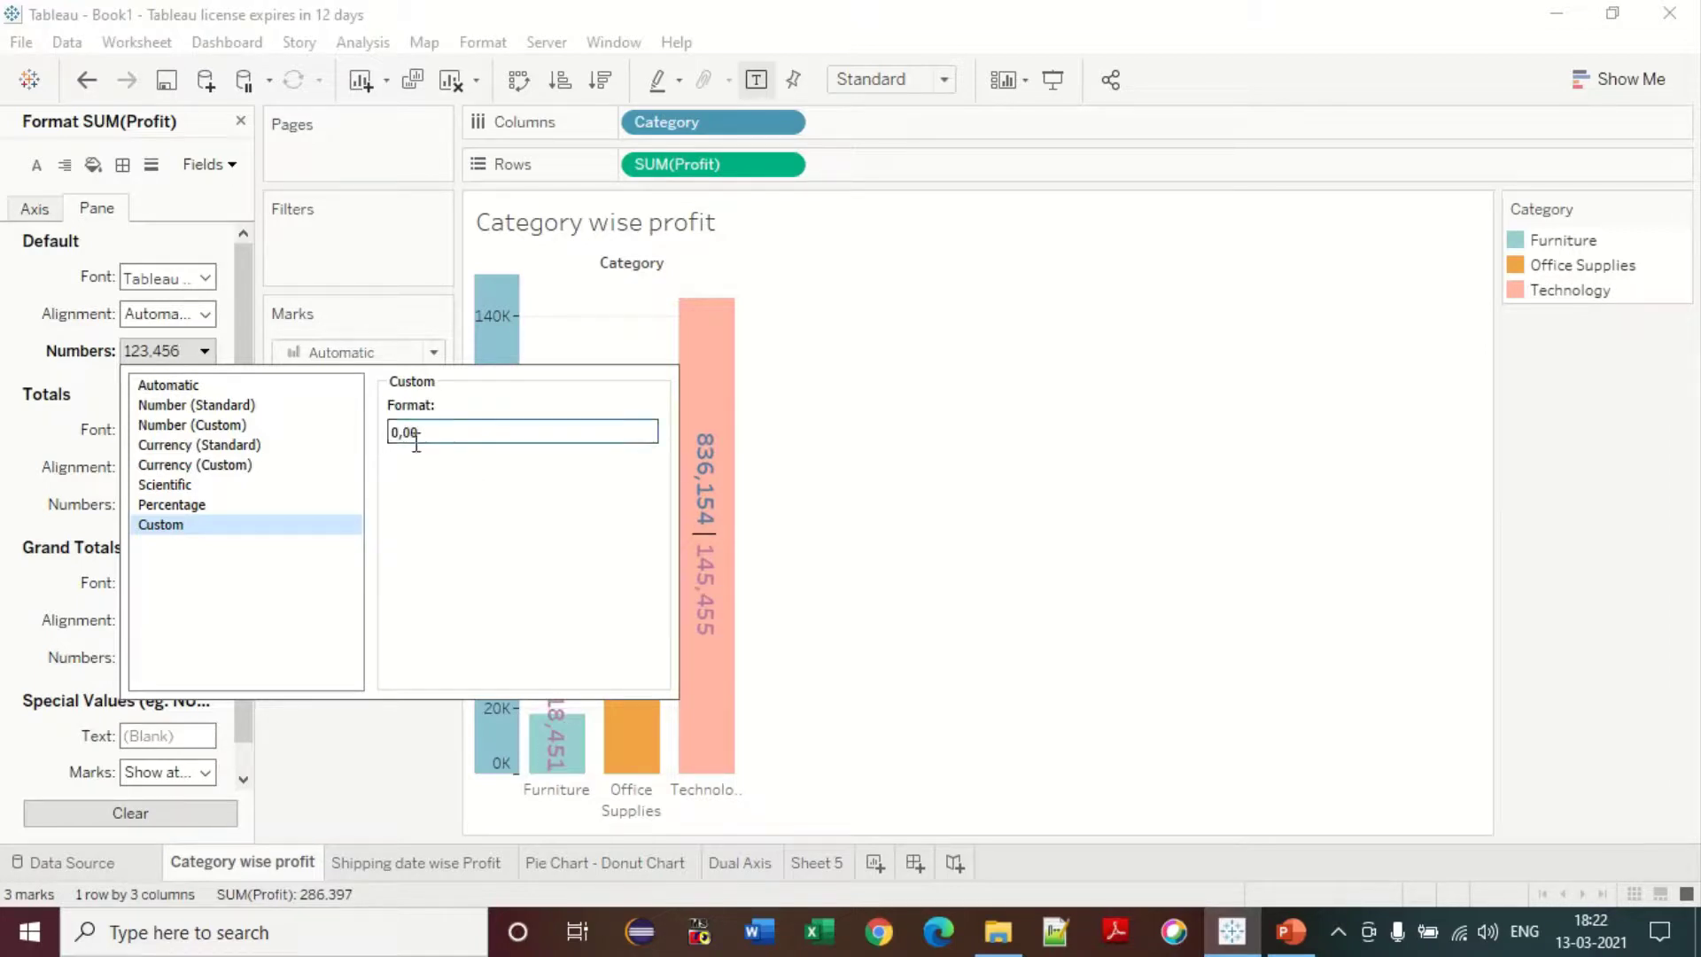
pyautogui.moveTo(434, 433); pyautogui.dragTo(342, 440)
pyautogui.press('BackSpace')
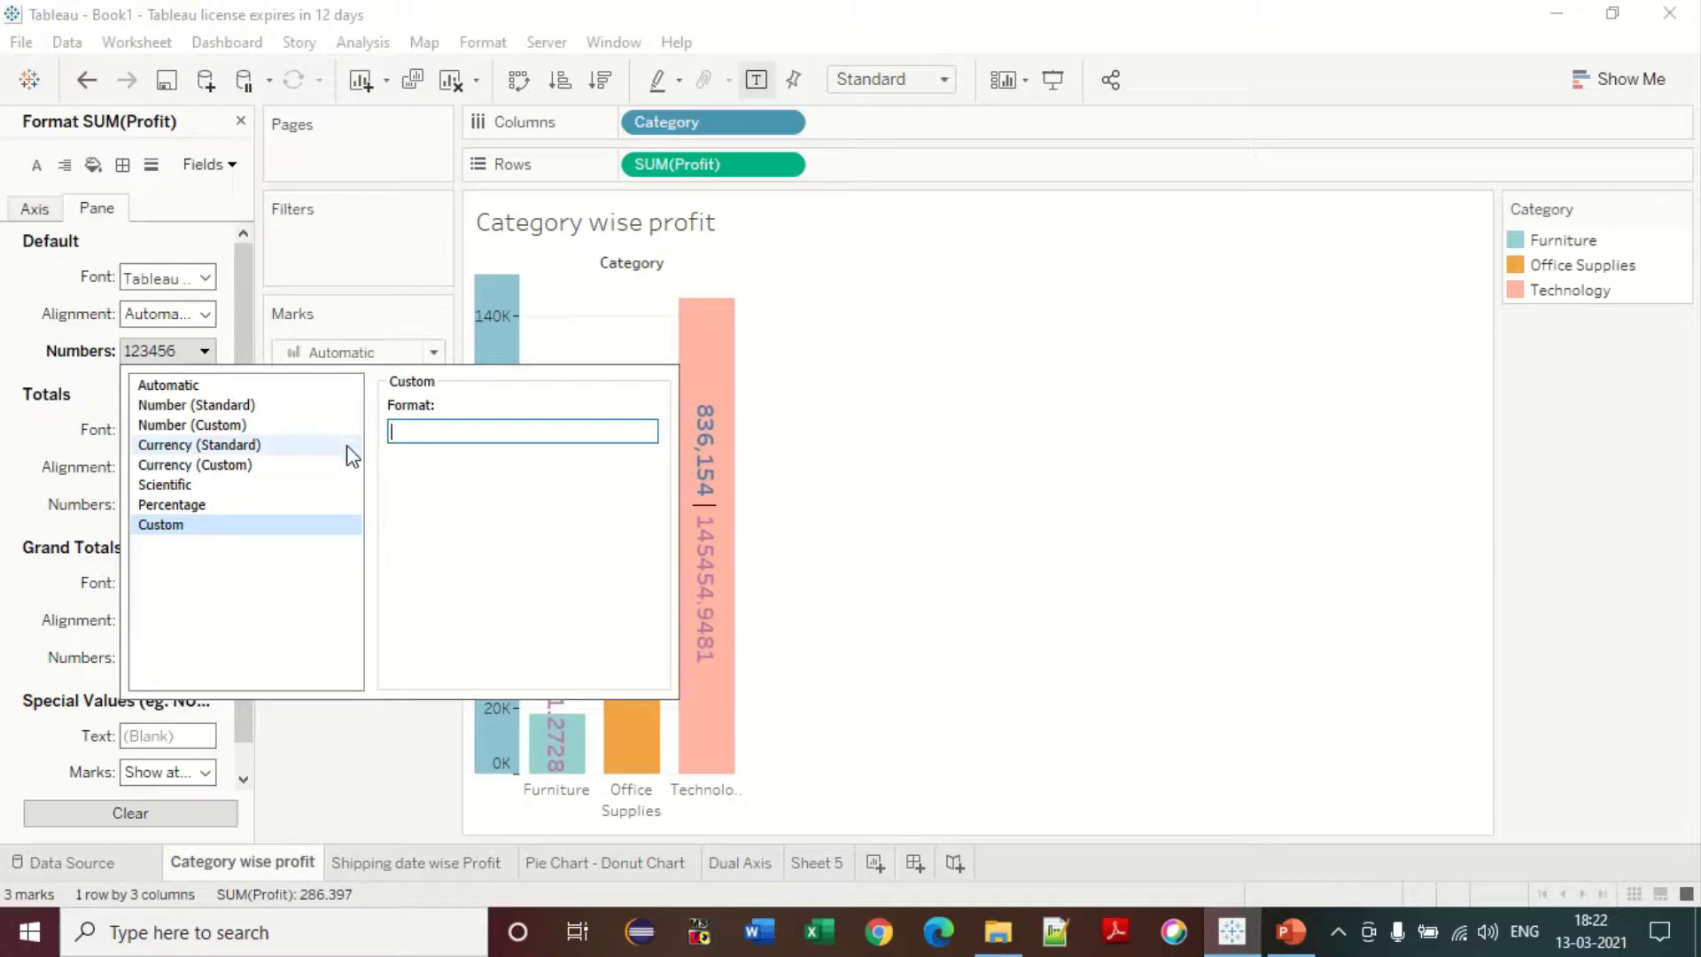
pyautogui.click(927, 452)
pyautogui.rightClick(497, 322)
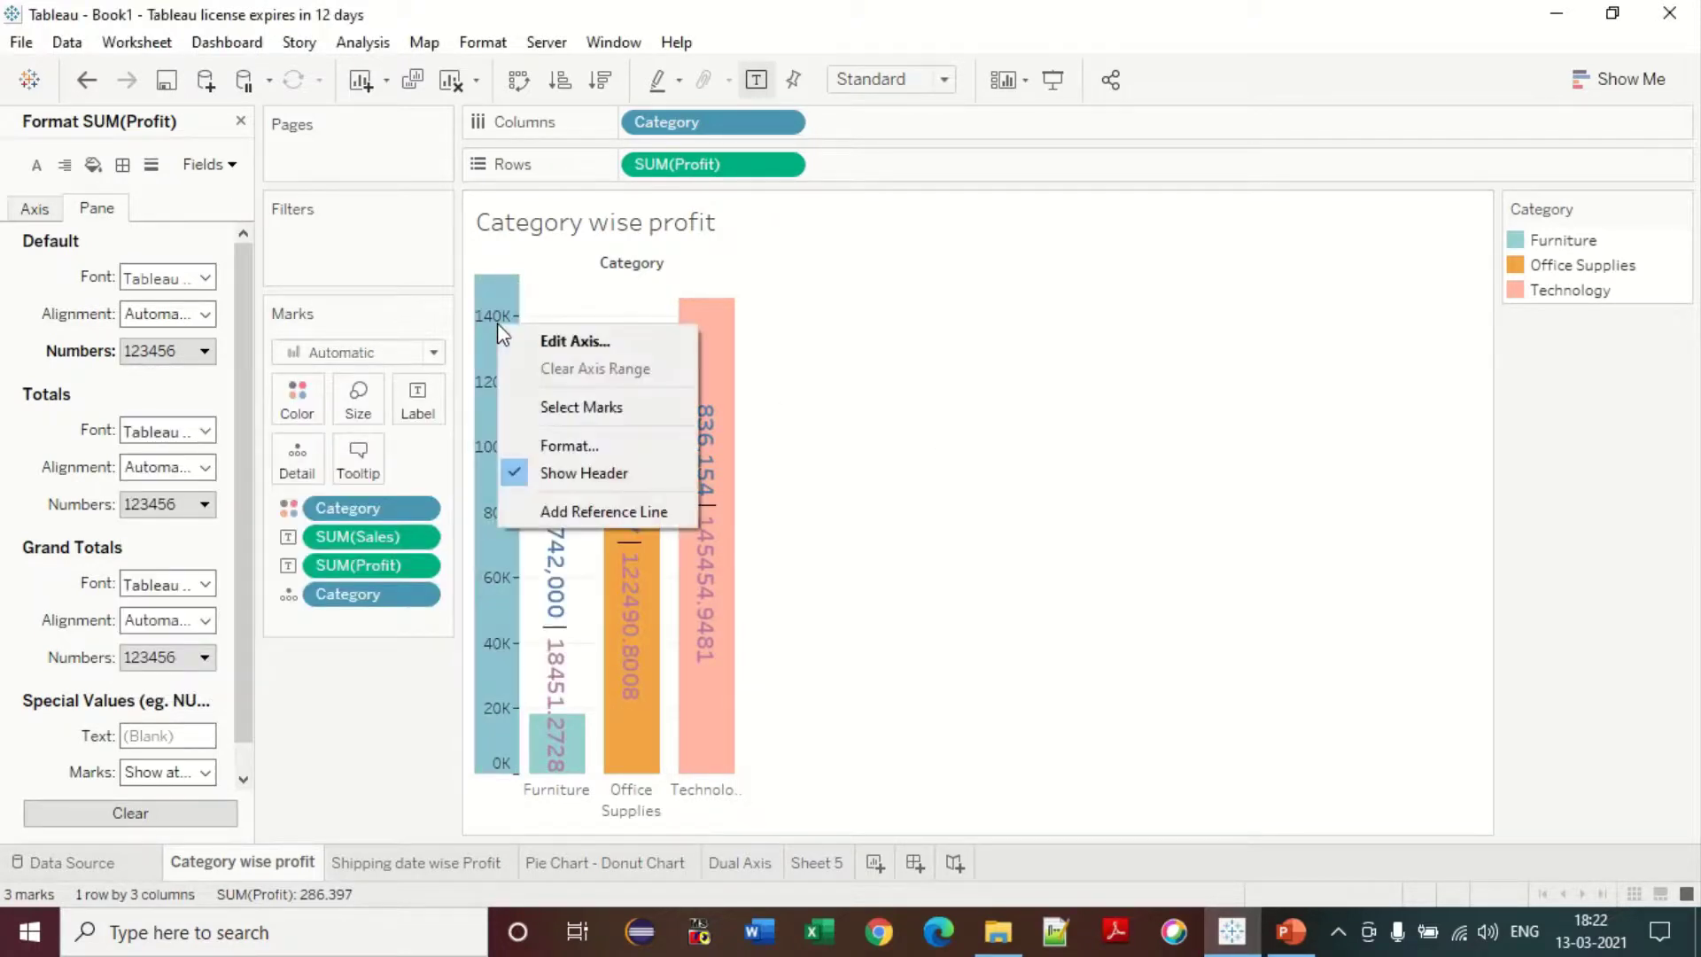
pyautogui.click(566, 445)
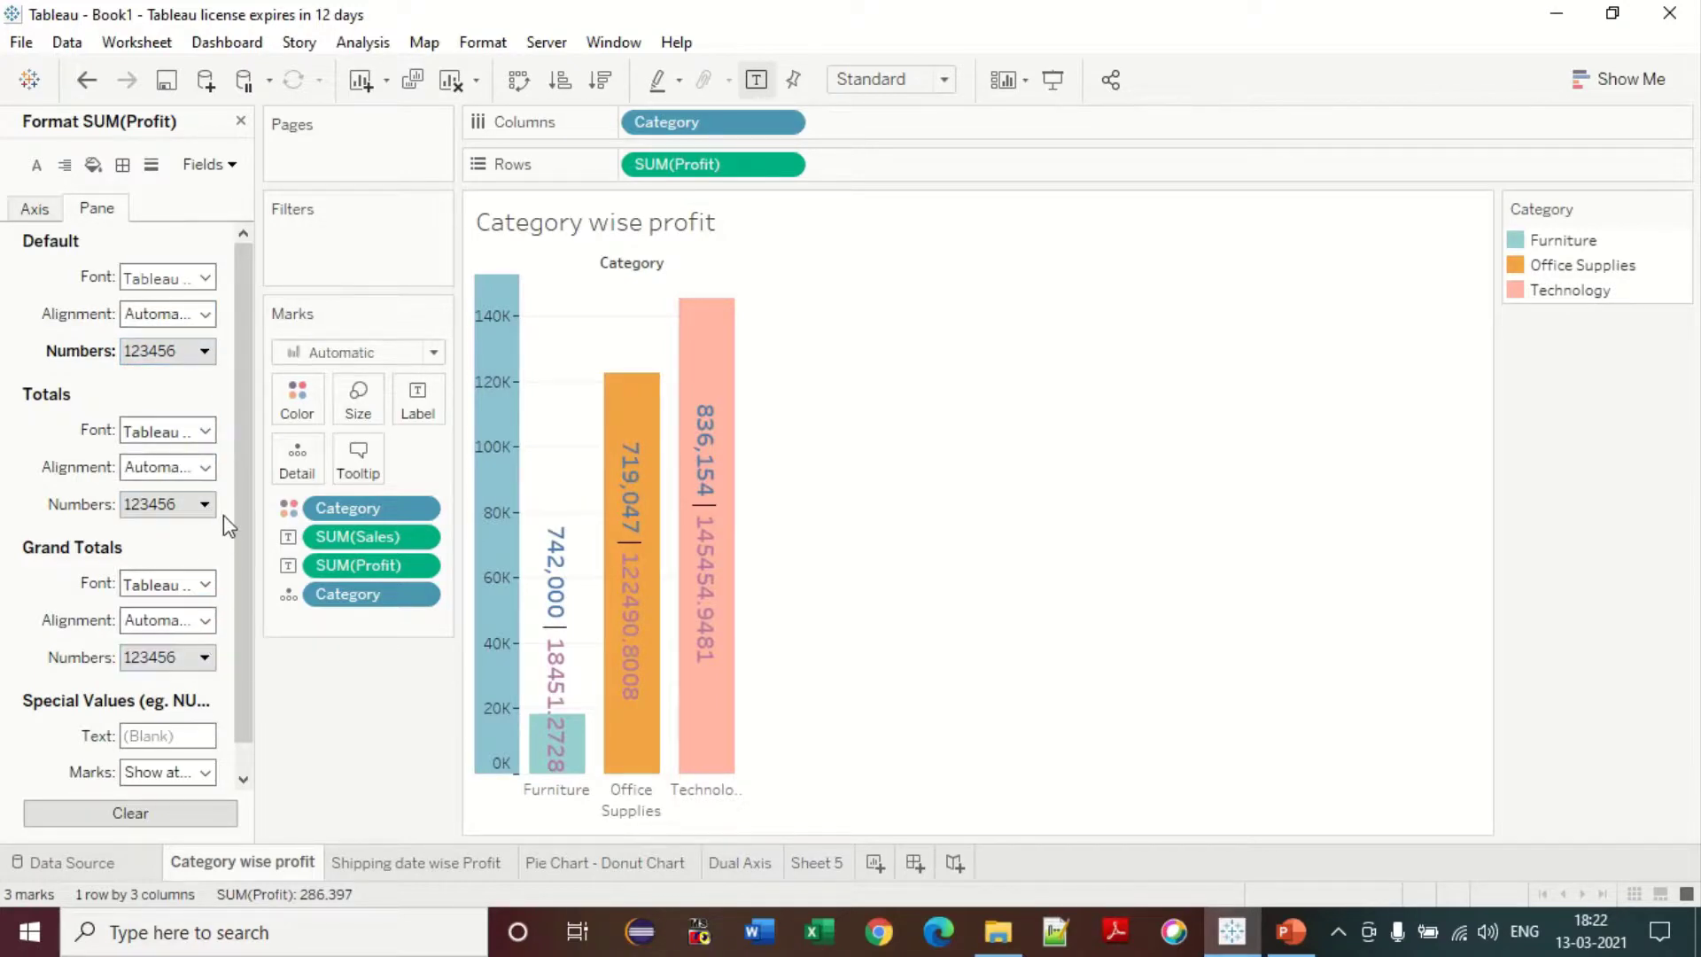
pyautogui.doubleClick(495, 433)
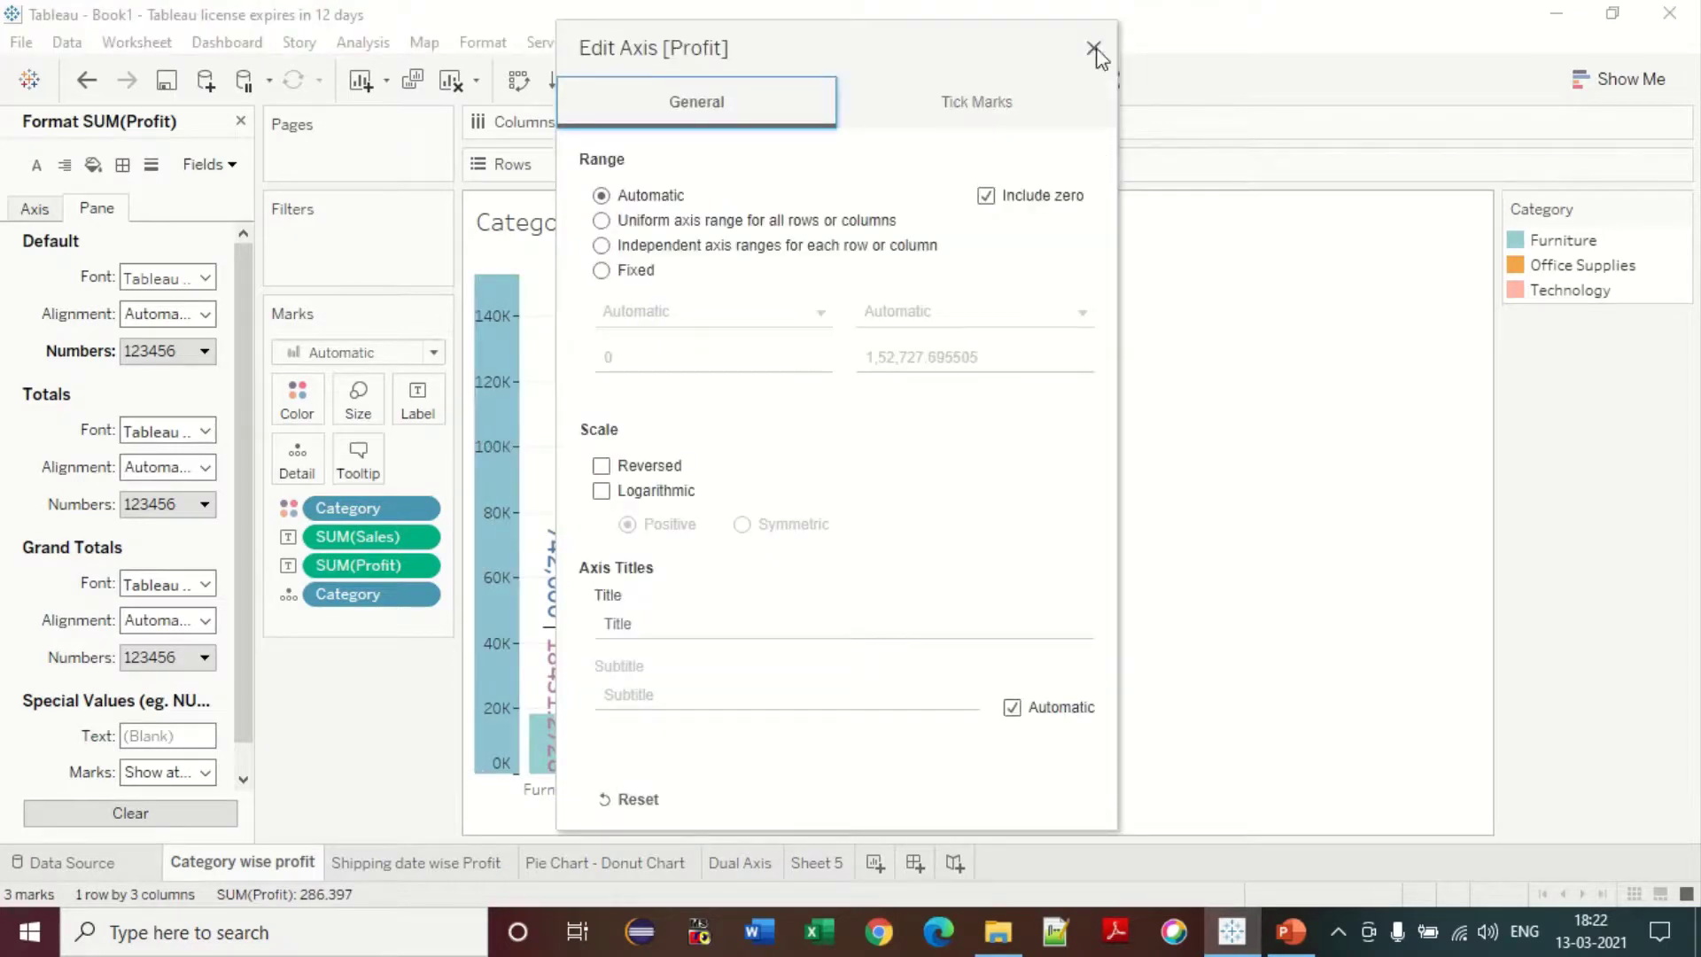
pyautogui.click(1094, 49)
# - Set the Grand Totals number format of SUM(Profit) to Number (Standard)
pyautogui.rightClick(492, 512)
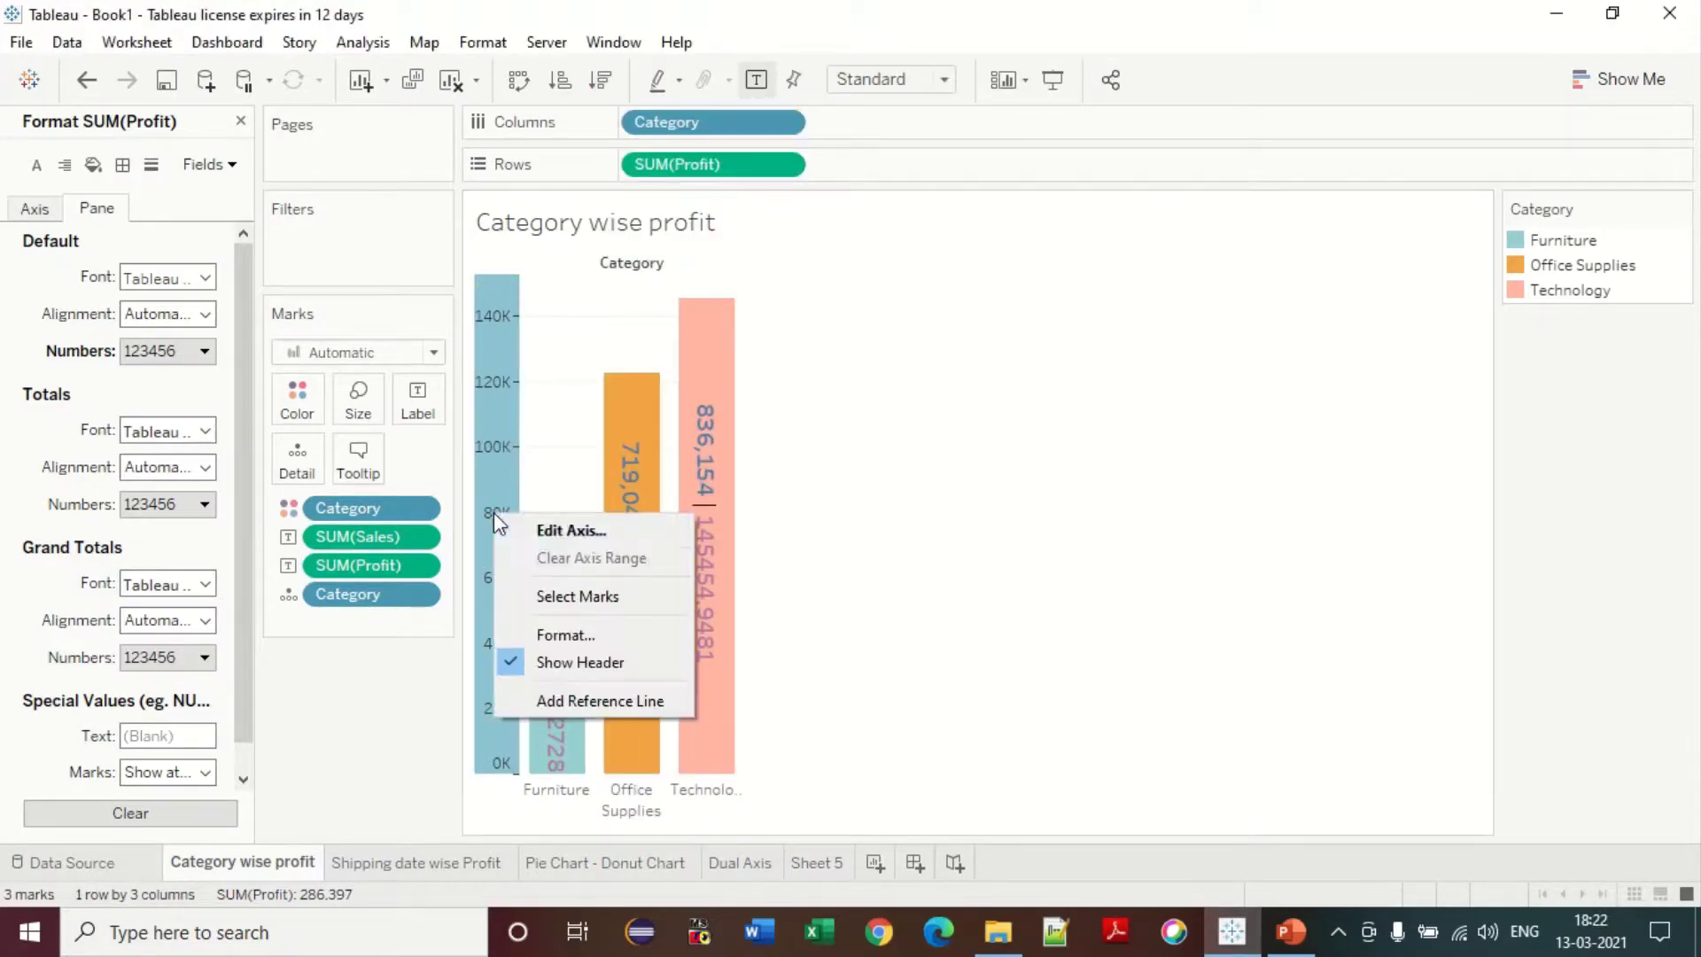
pyautogui.click(552, 636)
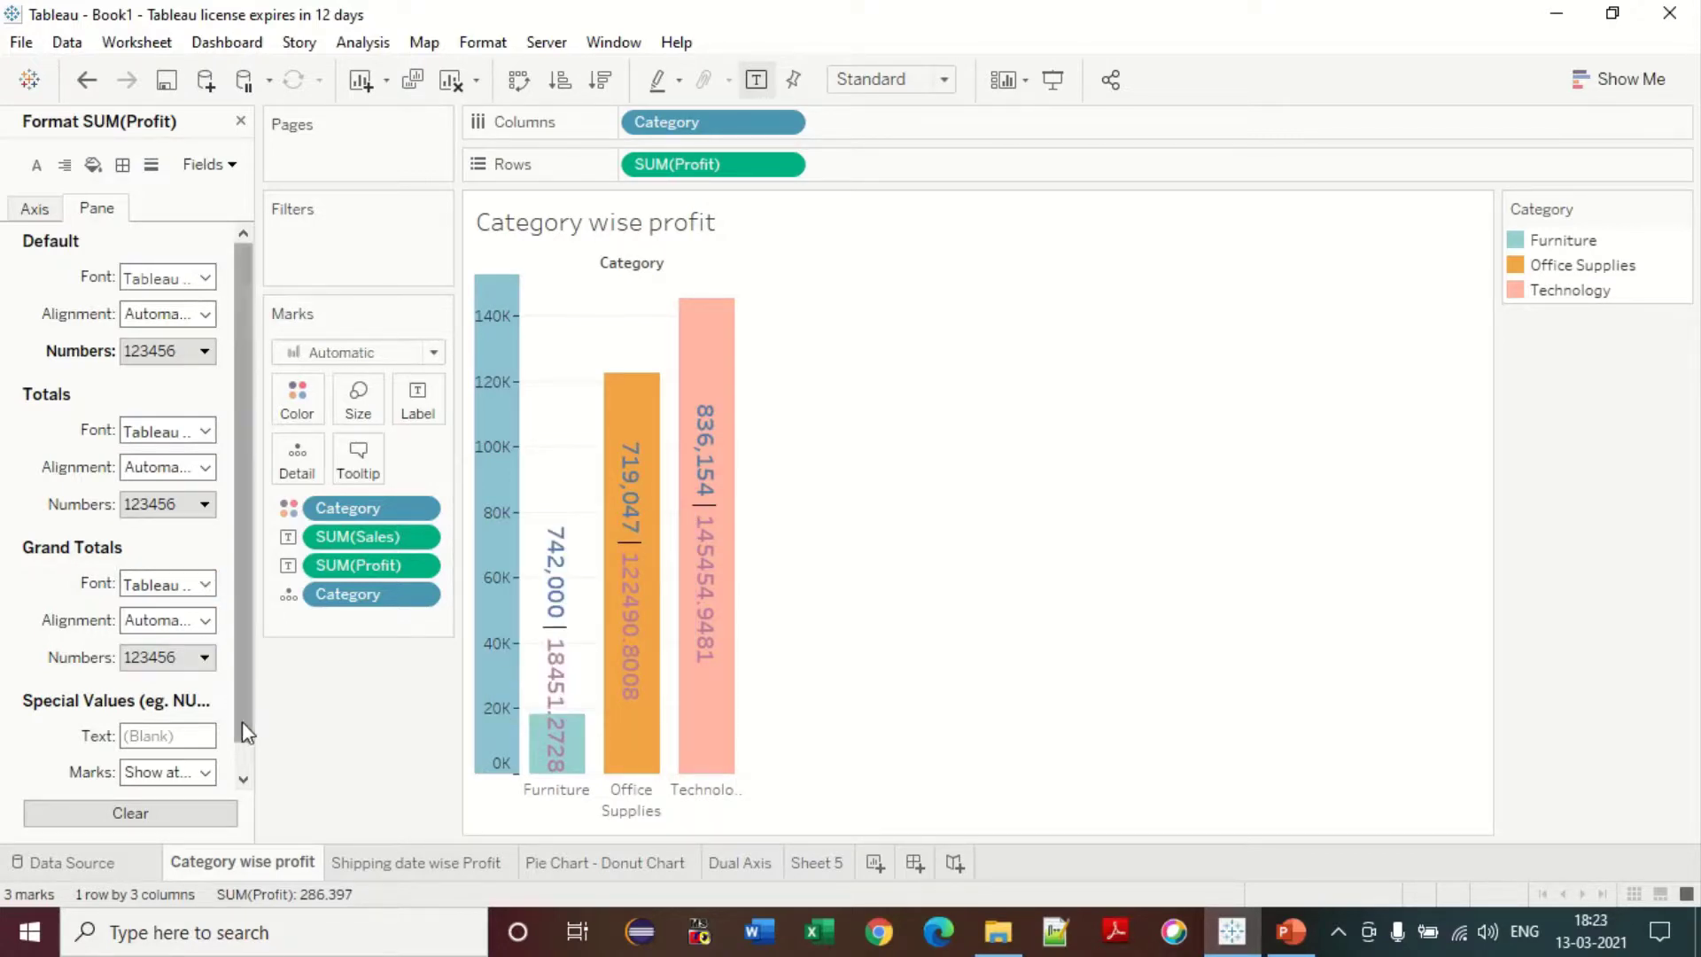
pyautogui.scroll(-1, 241, 721)
pyautogui.click(189, 635)
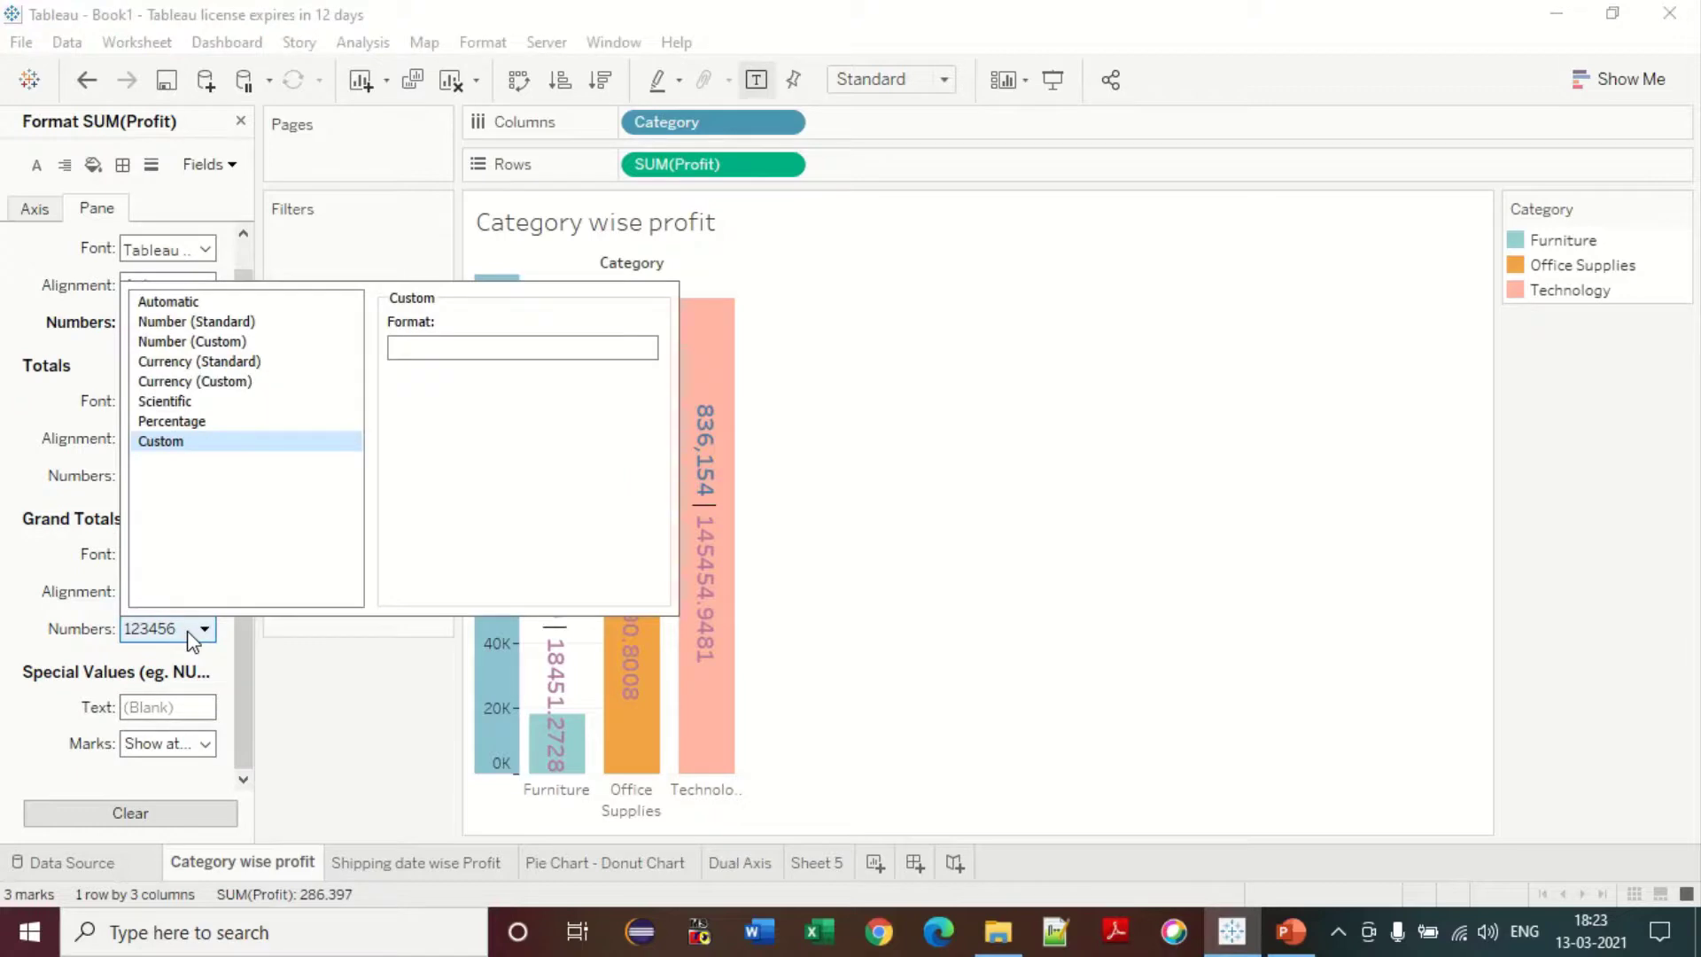
pyautogui.click(184, 322)
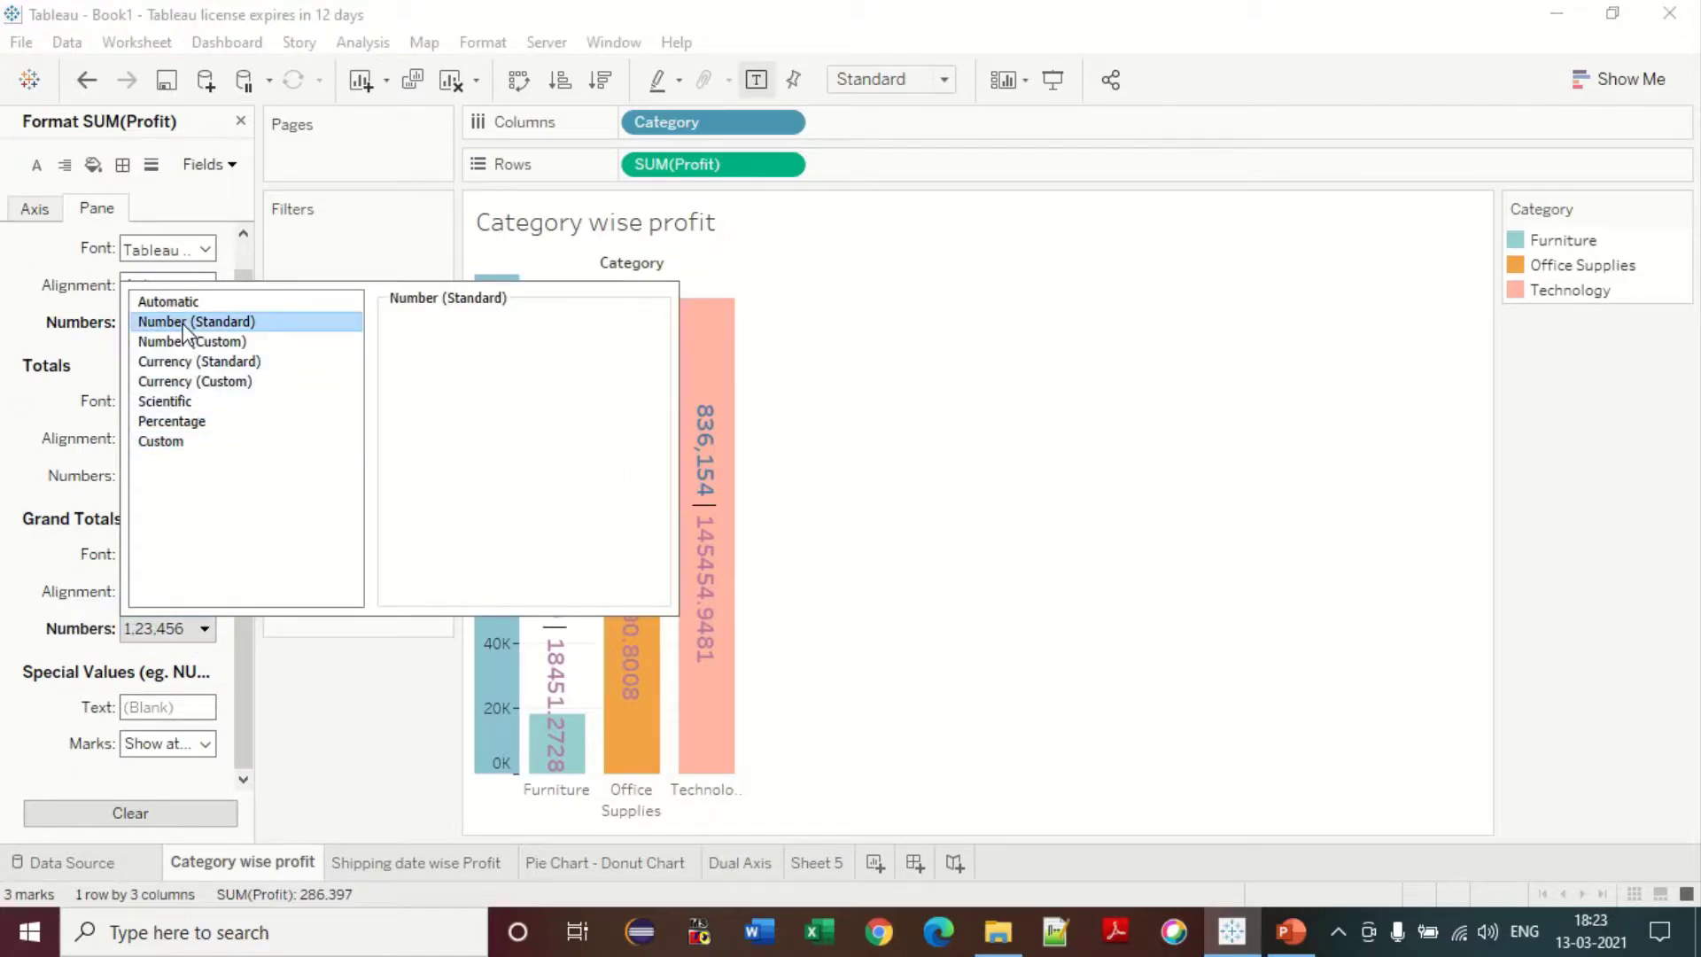
# - Set the Grand Totals number format of SUM(Profit) to Number (Custom) with 0 decimal places
pyautogui.click(184, 341)
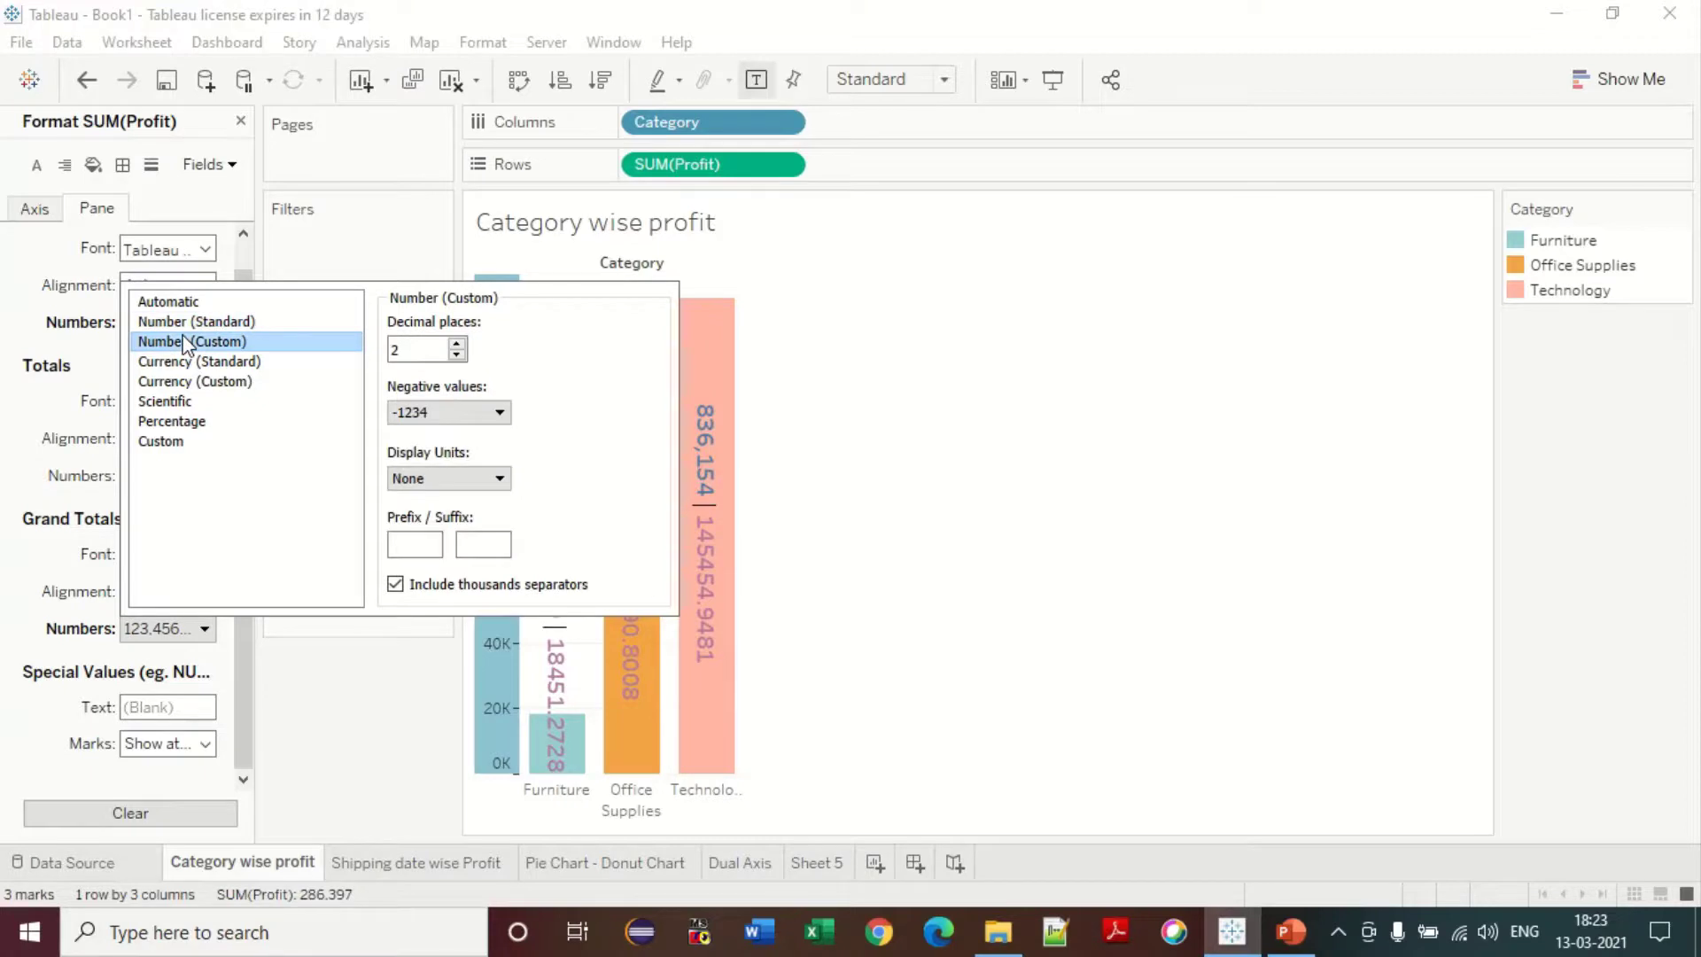
pyautogui.click(457, 354)
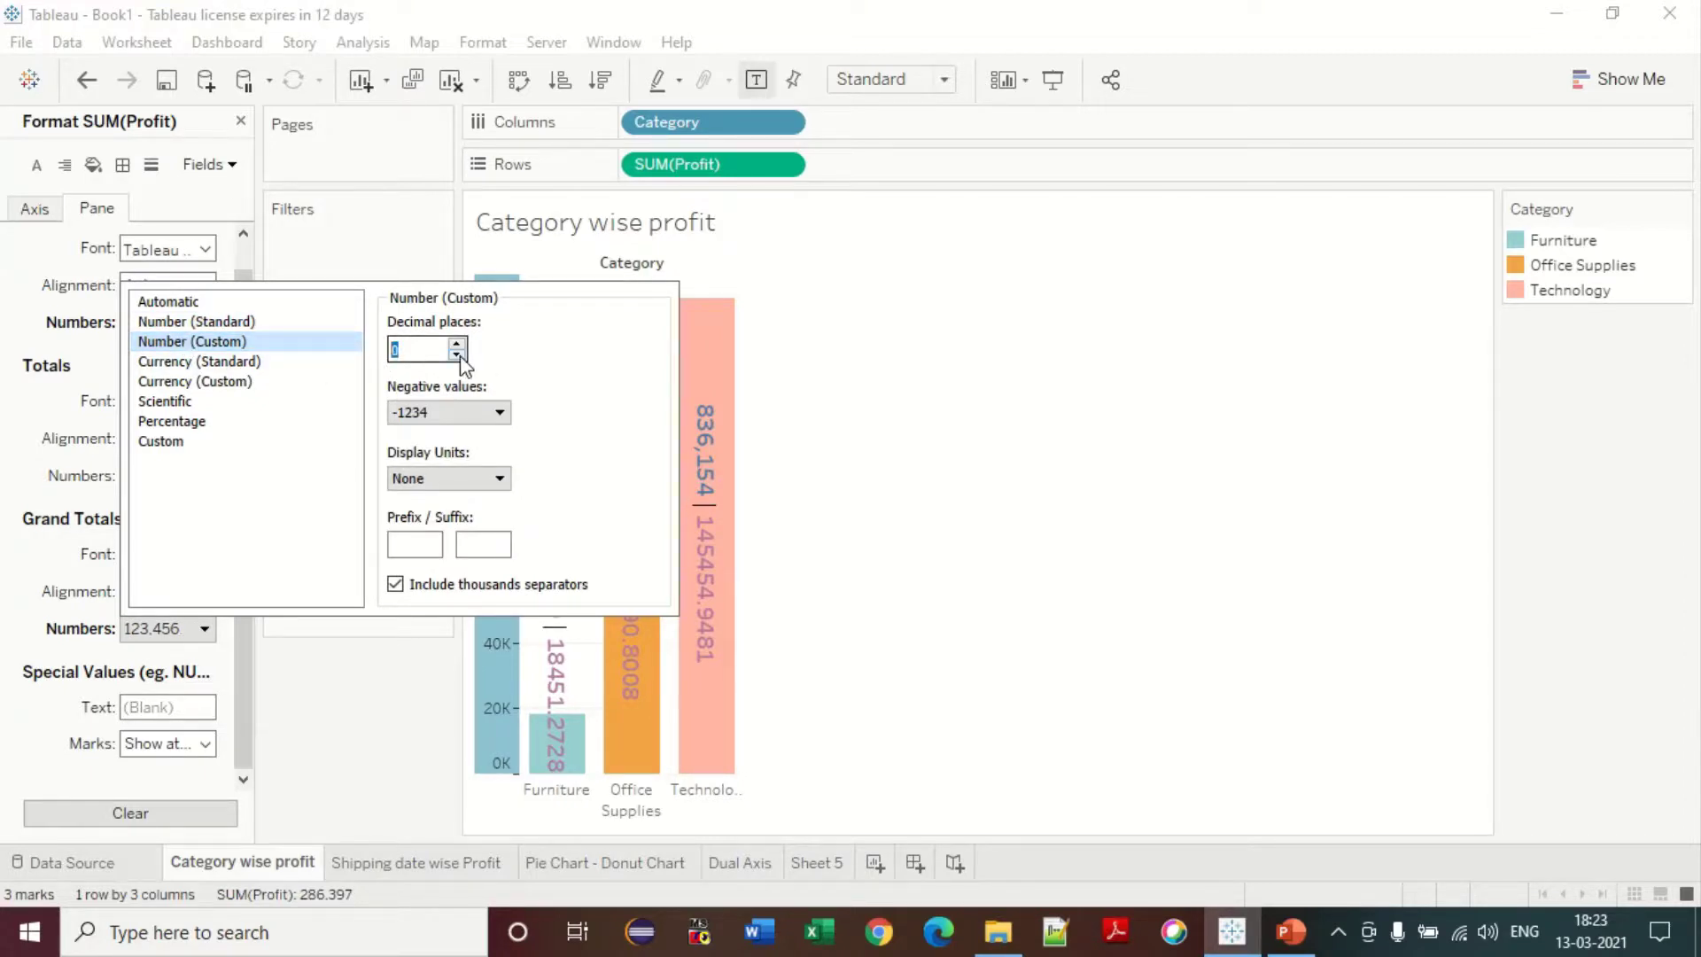
pyautogui.click(899, 470)
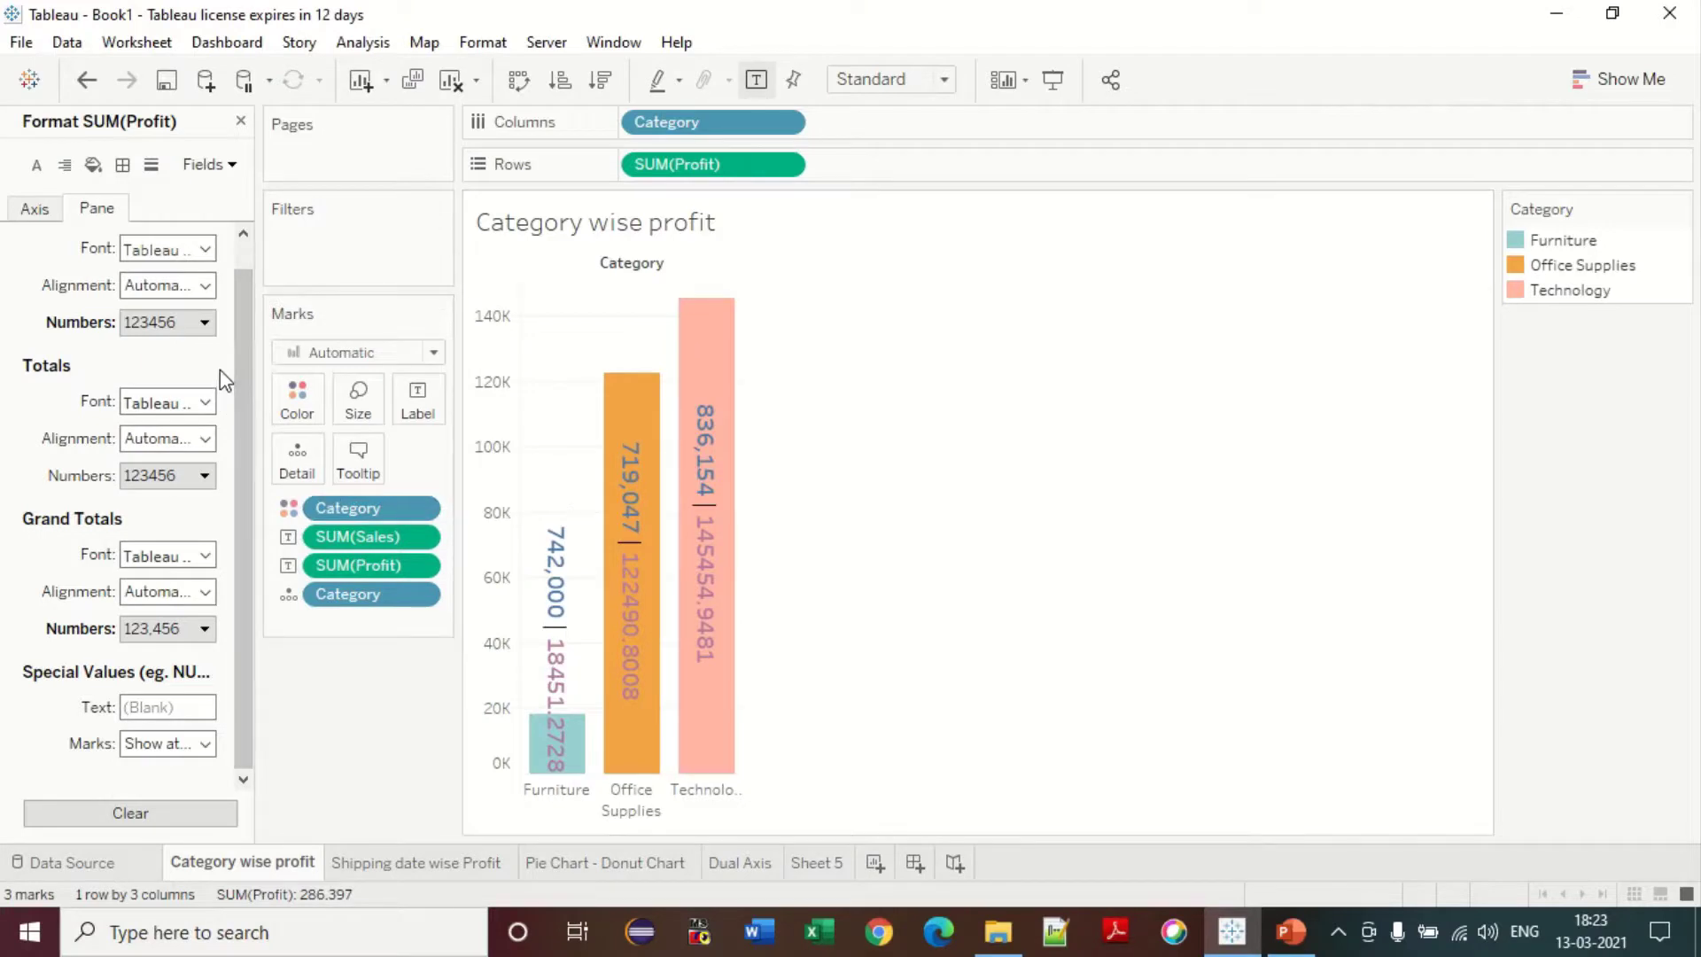
# - Try the Percentage, Scientific and Number (Standard) formats on the Profit axis scale numbers, then return them to Automatic
pyautogui.scroll(1, 239, 396)
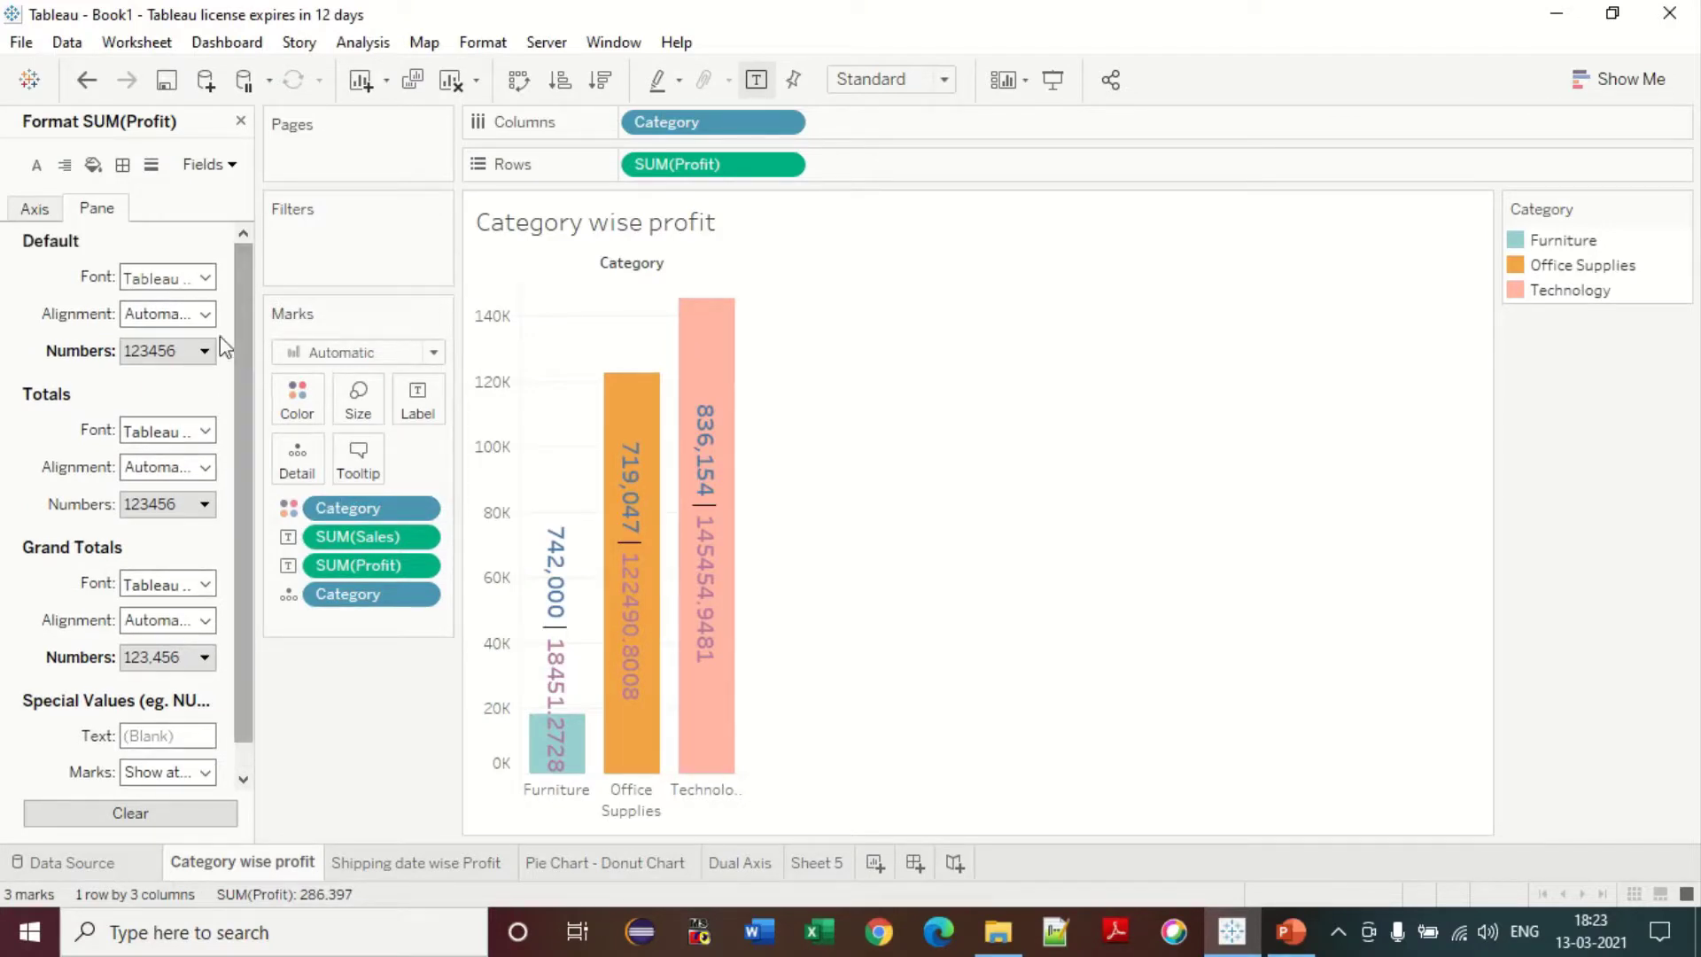
pyautogui.click(46, 209)
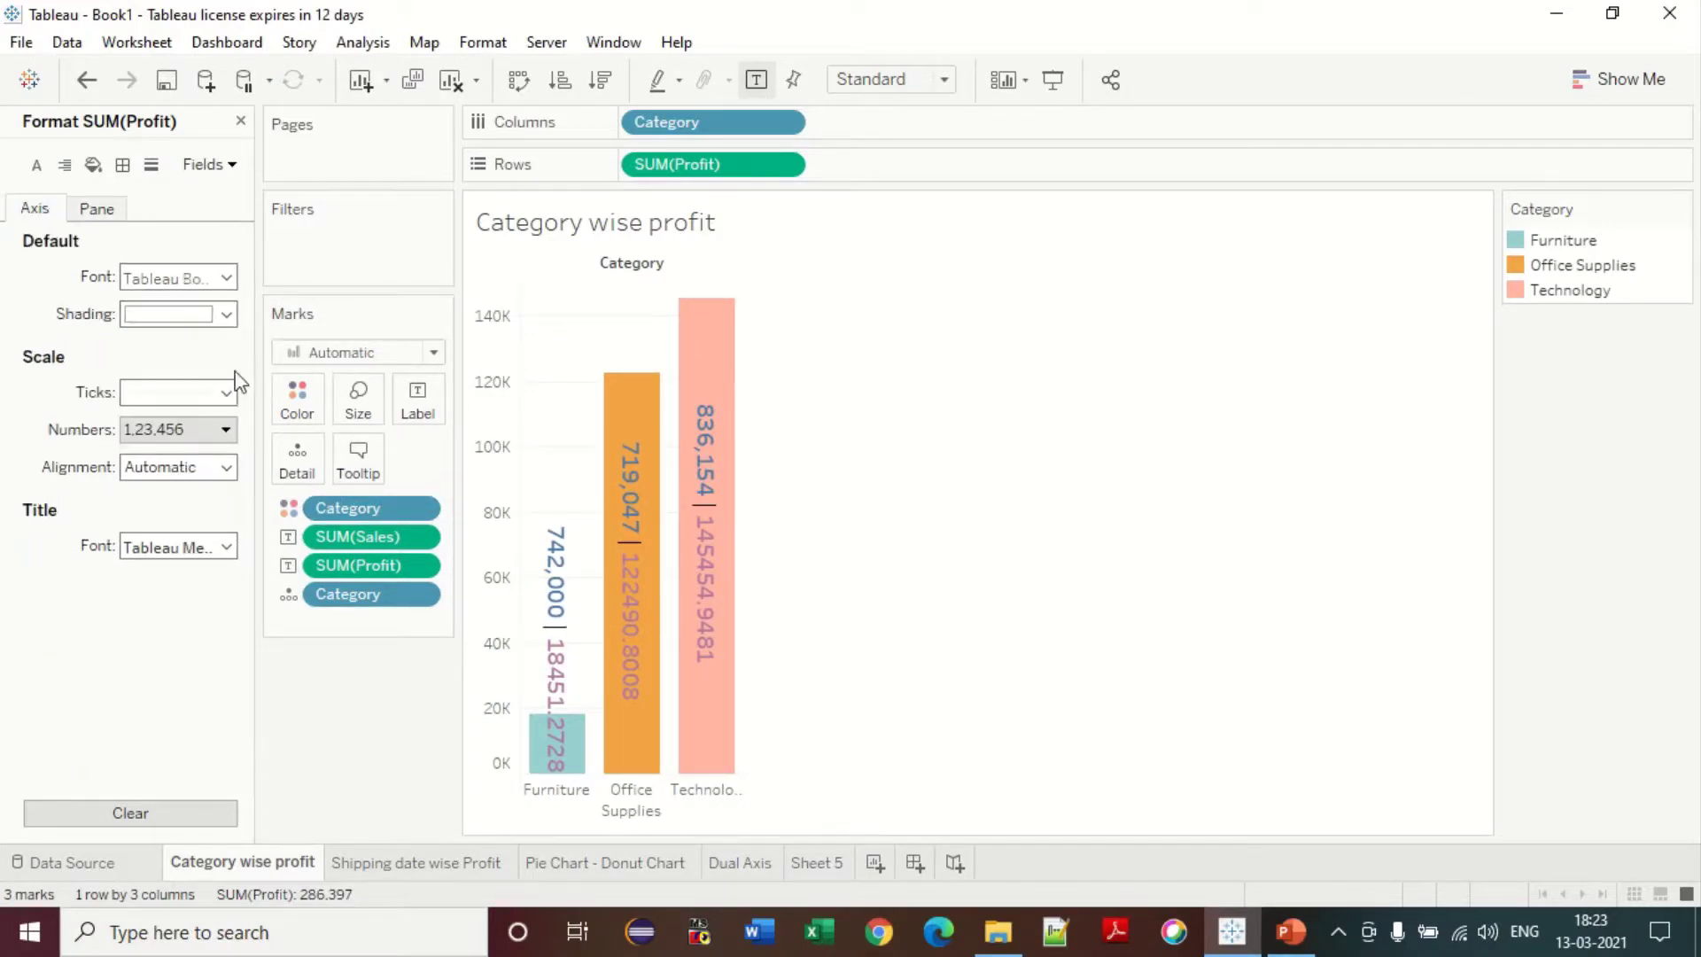
pyautogui.click(226, 429)
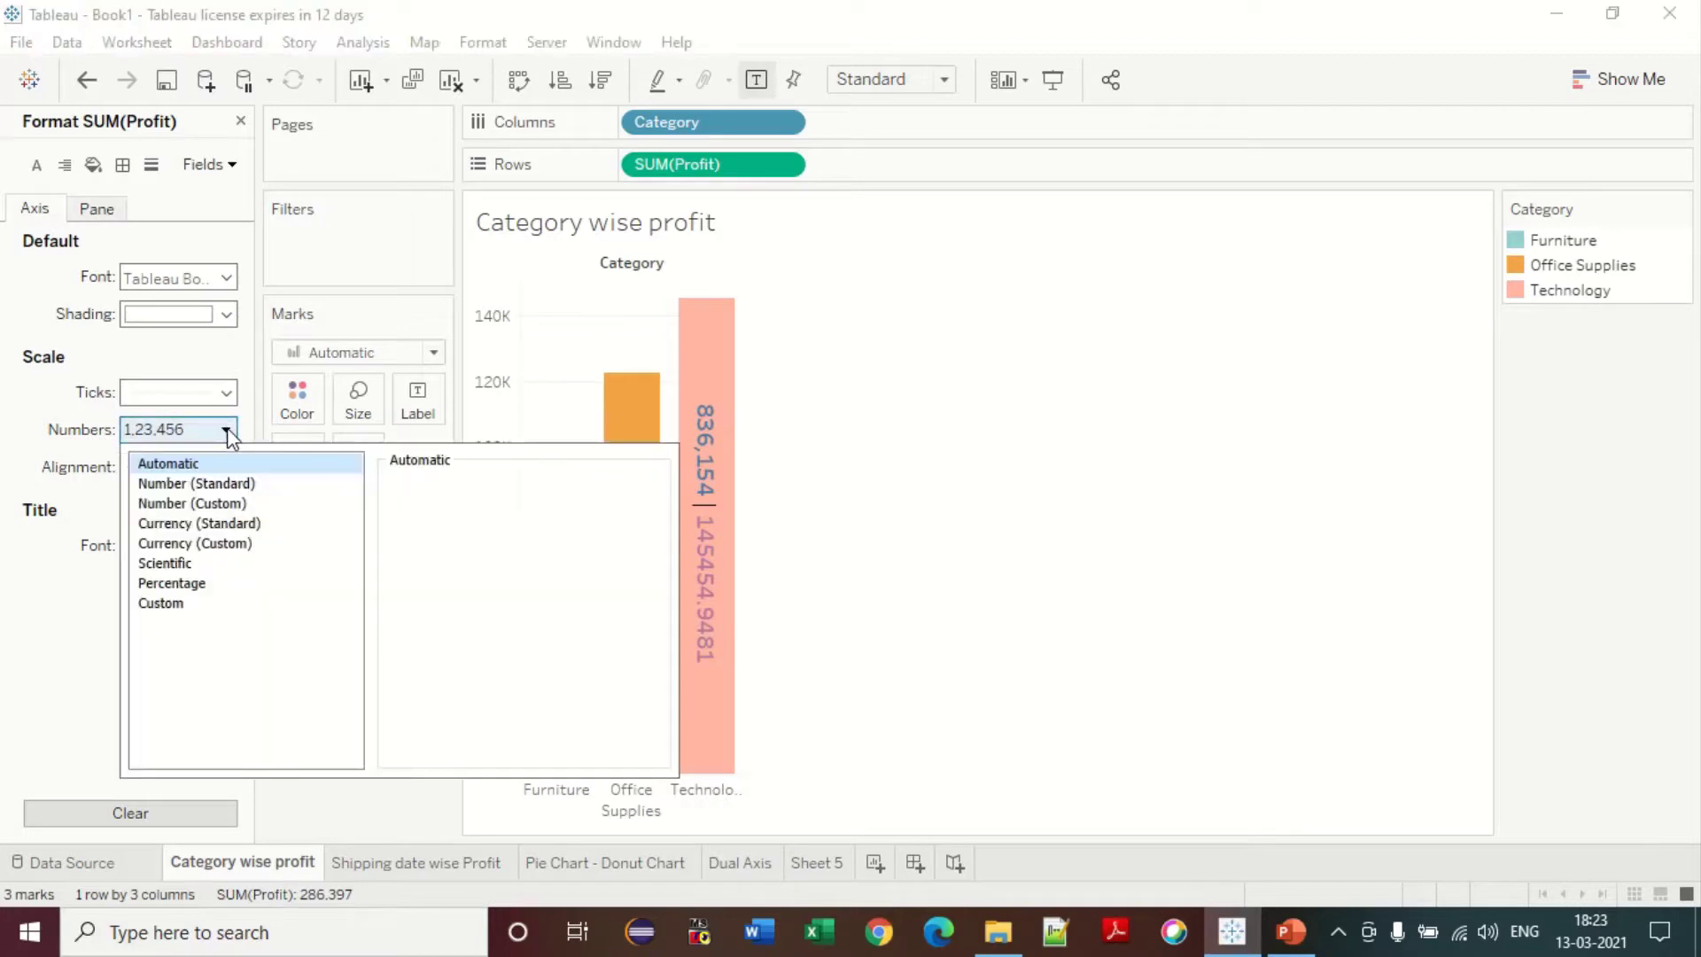
pyautogui.click(176, 587)
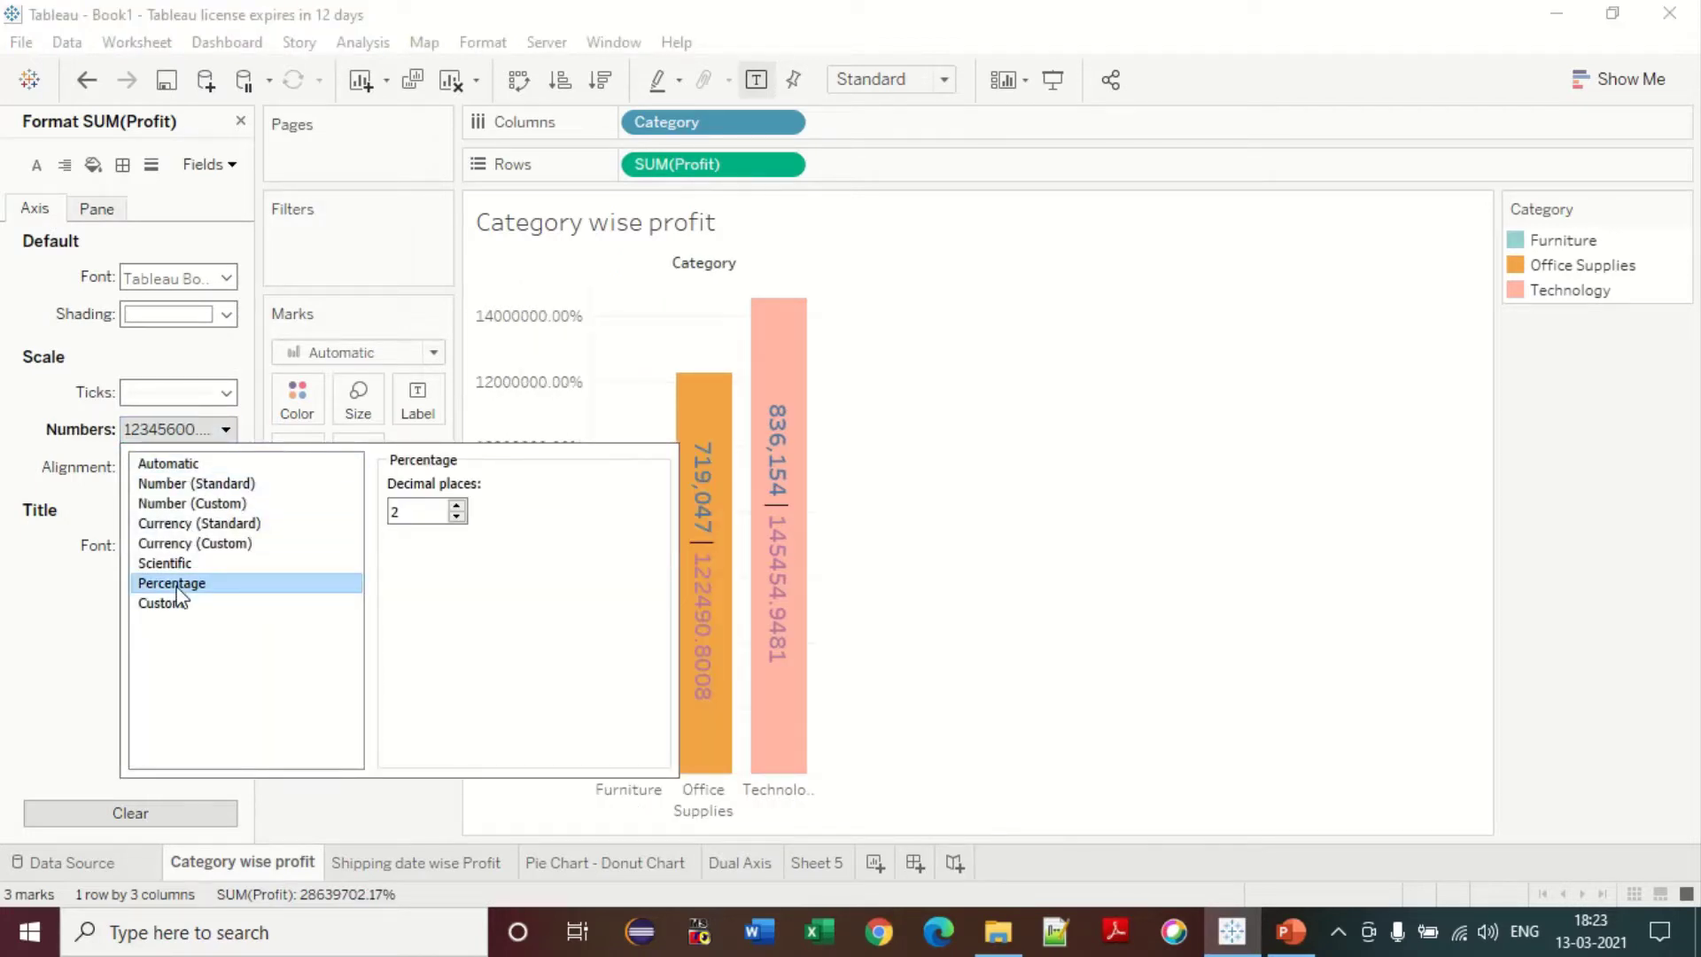
pyautogui.click(168, 564)
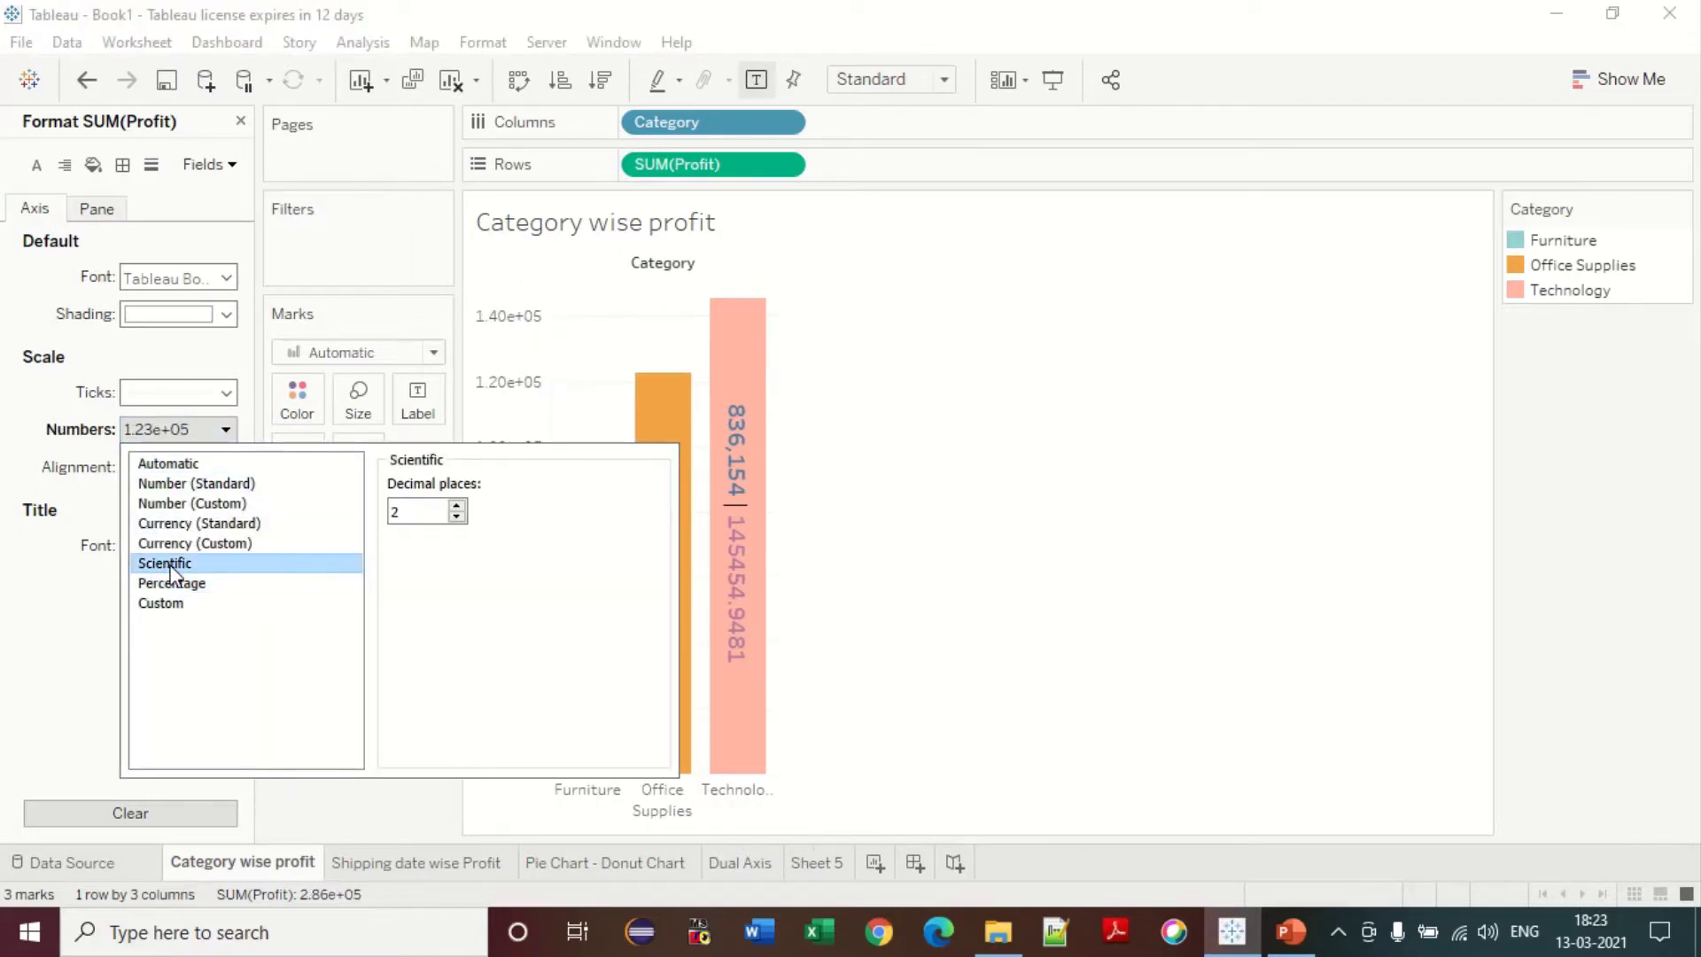
pyautogui.click(174, 483)
pyautogui.click(168, 463)
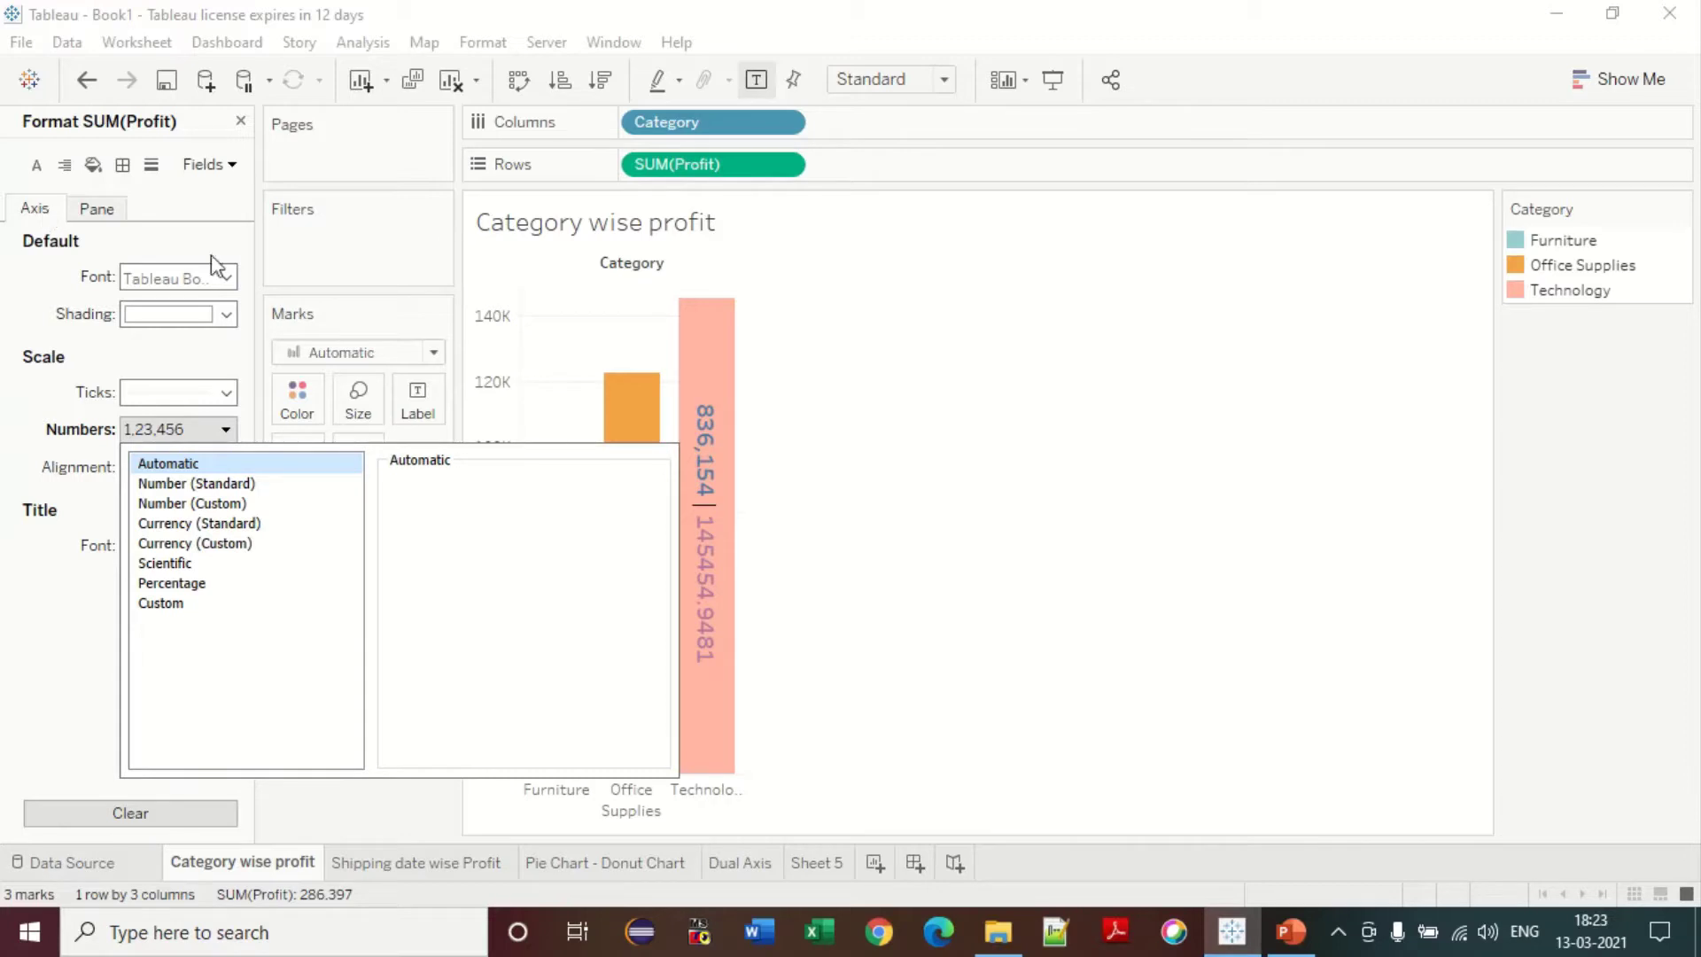
# - Try grey shading on the Profit axis, then set the shading to a pale grey-green
pyautogui.click(226, 315)
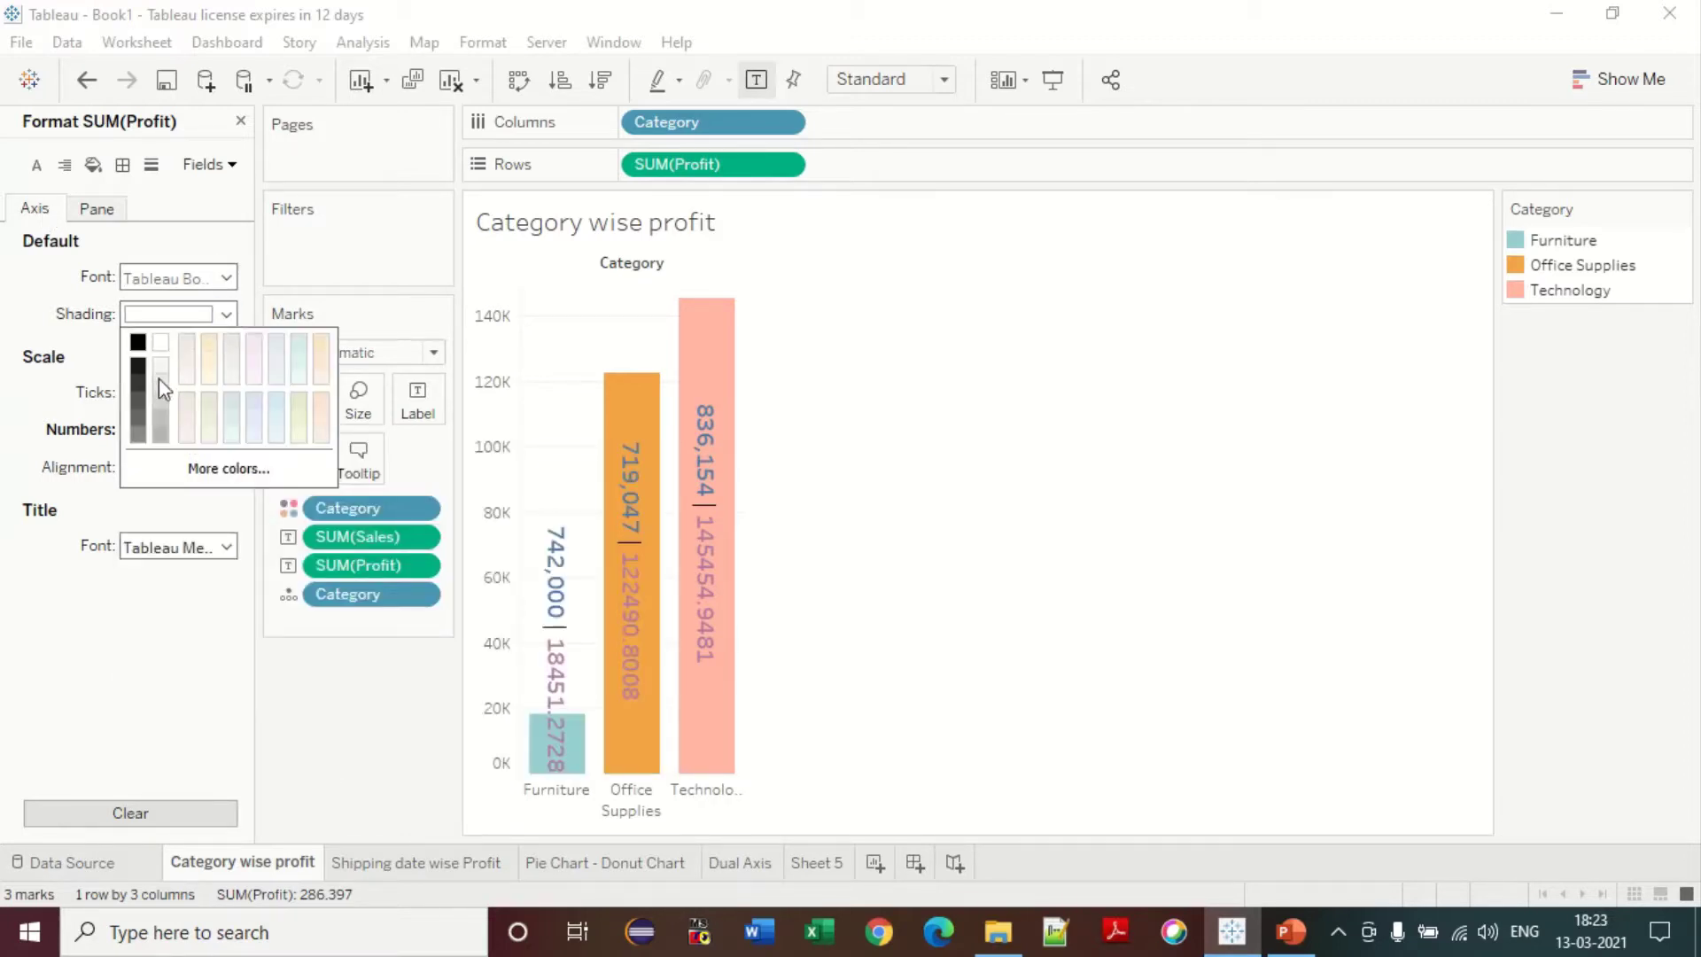
pyautogui.click(160, 421)
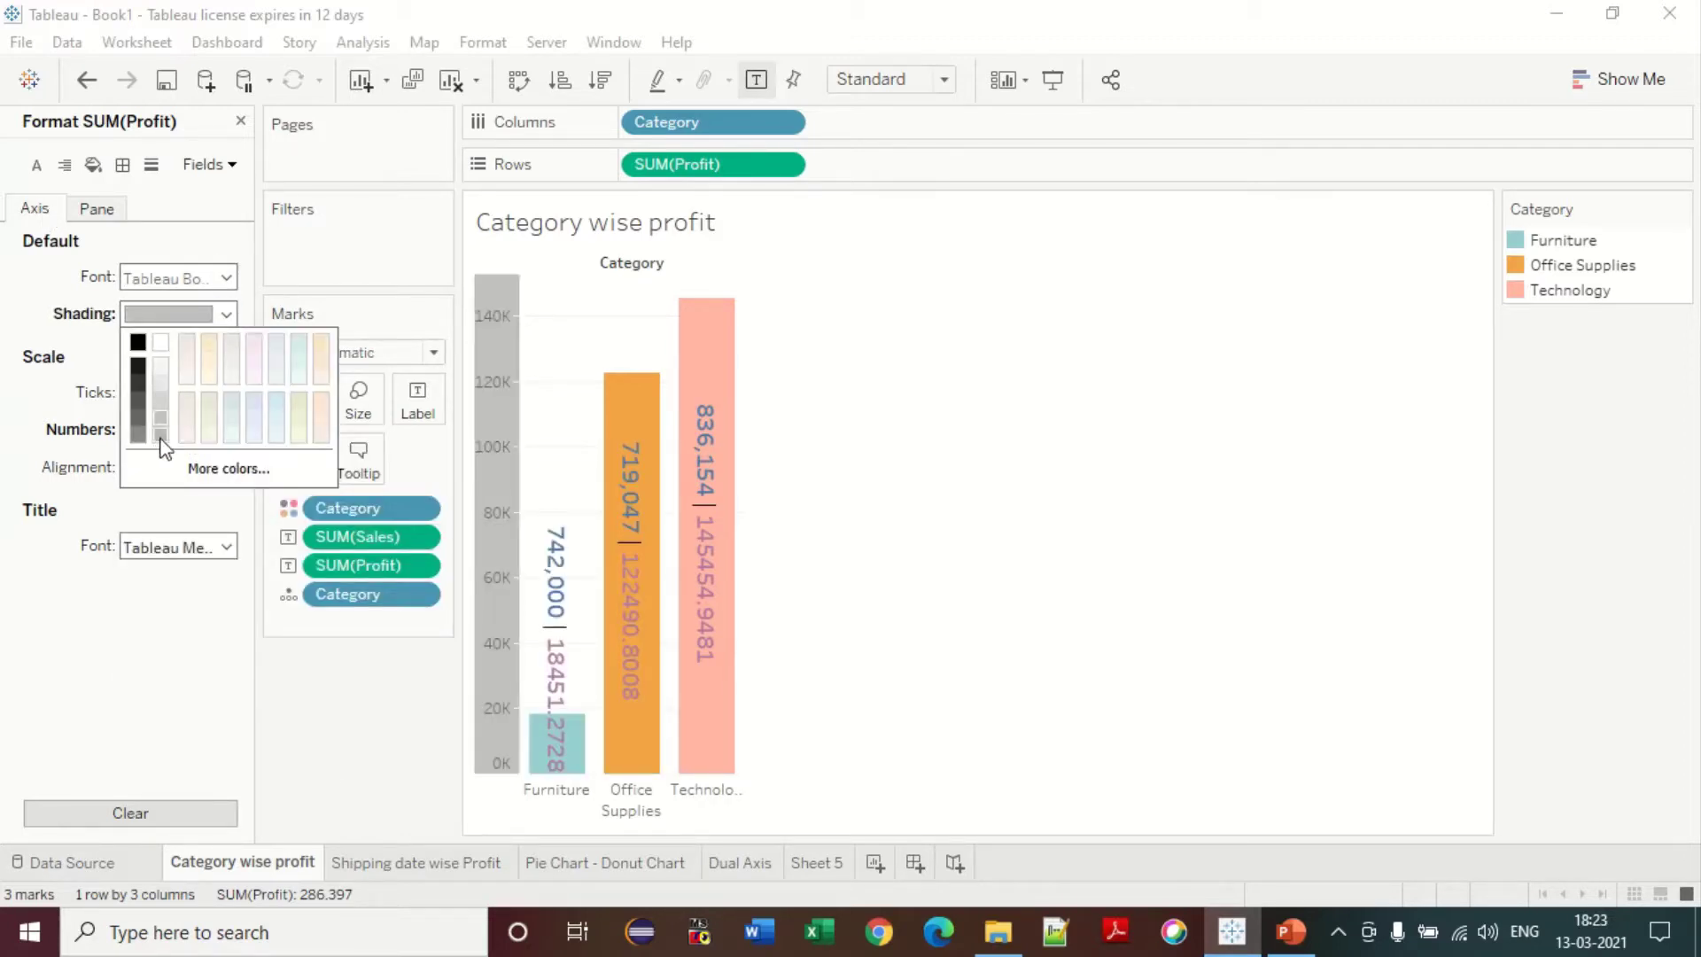
pyautogui.click(295, 343)
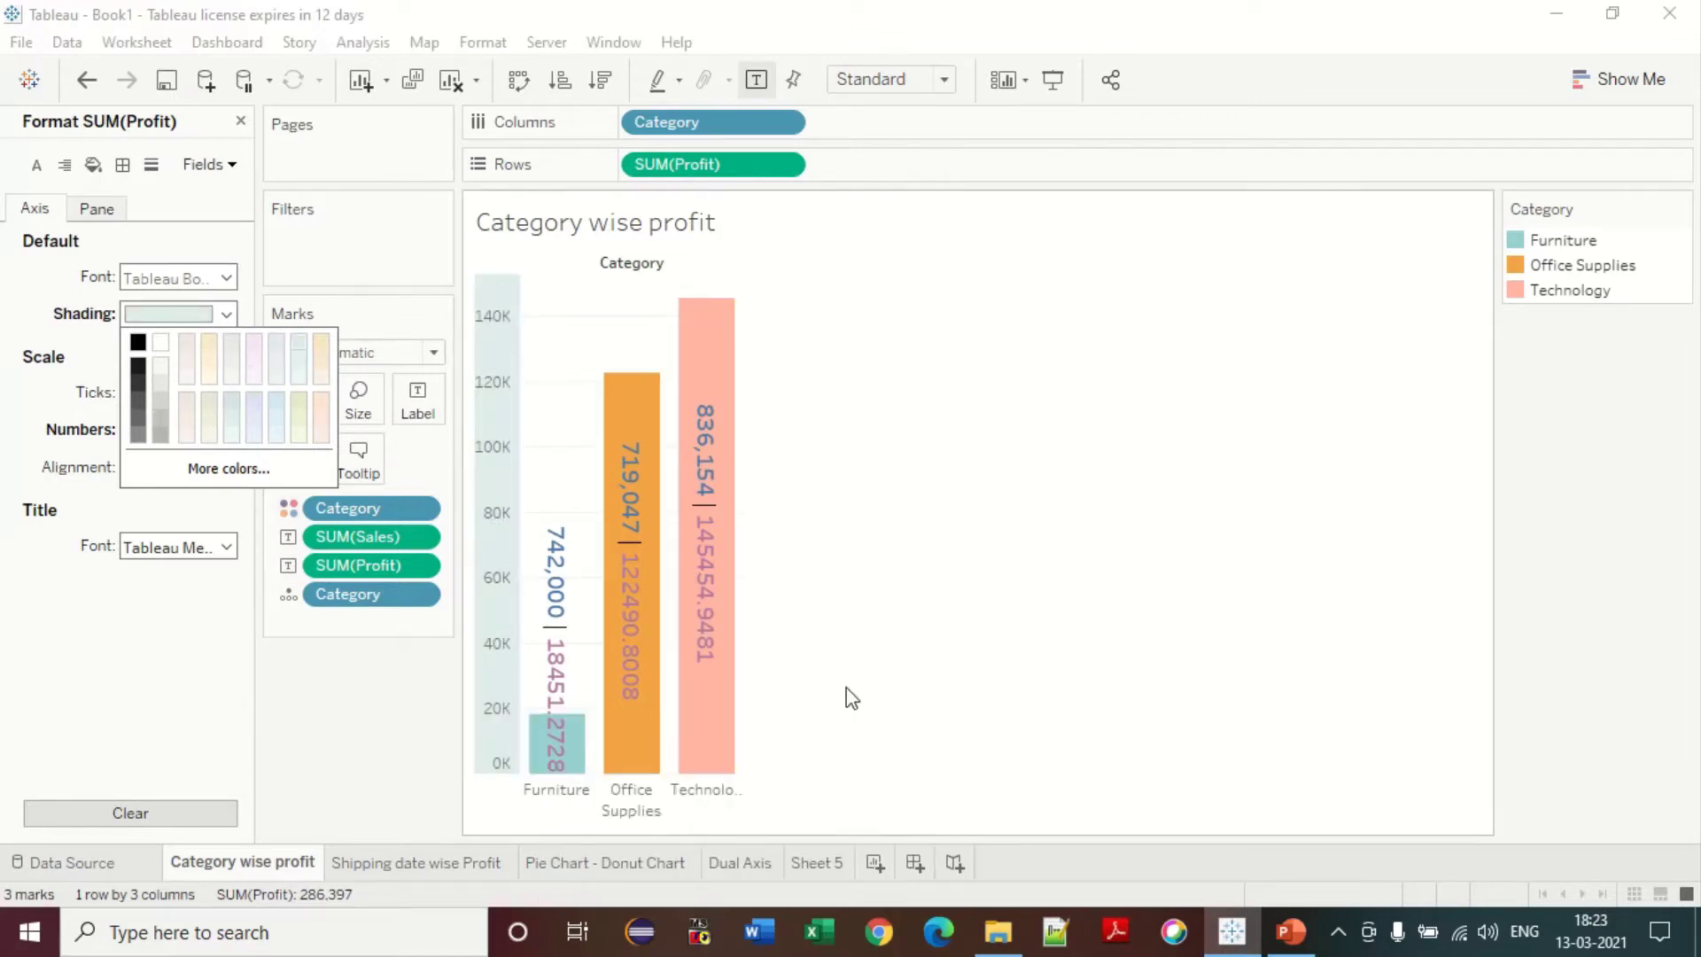
pyautogui.click(915, 700)
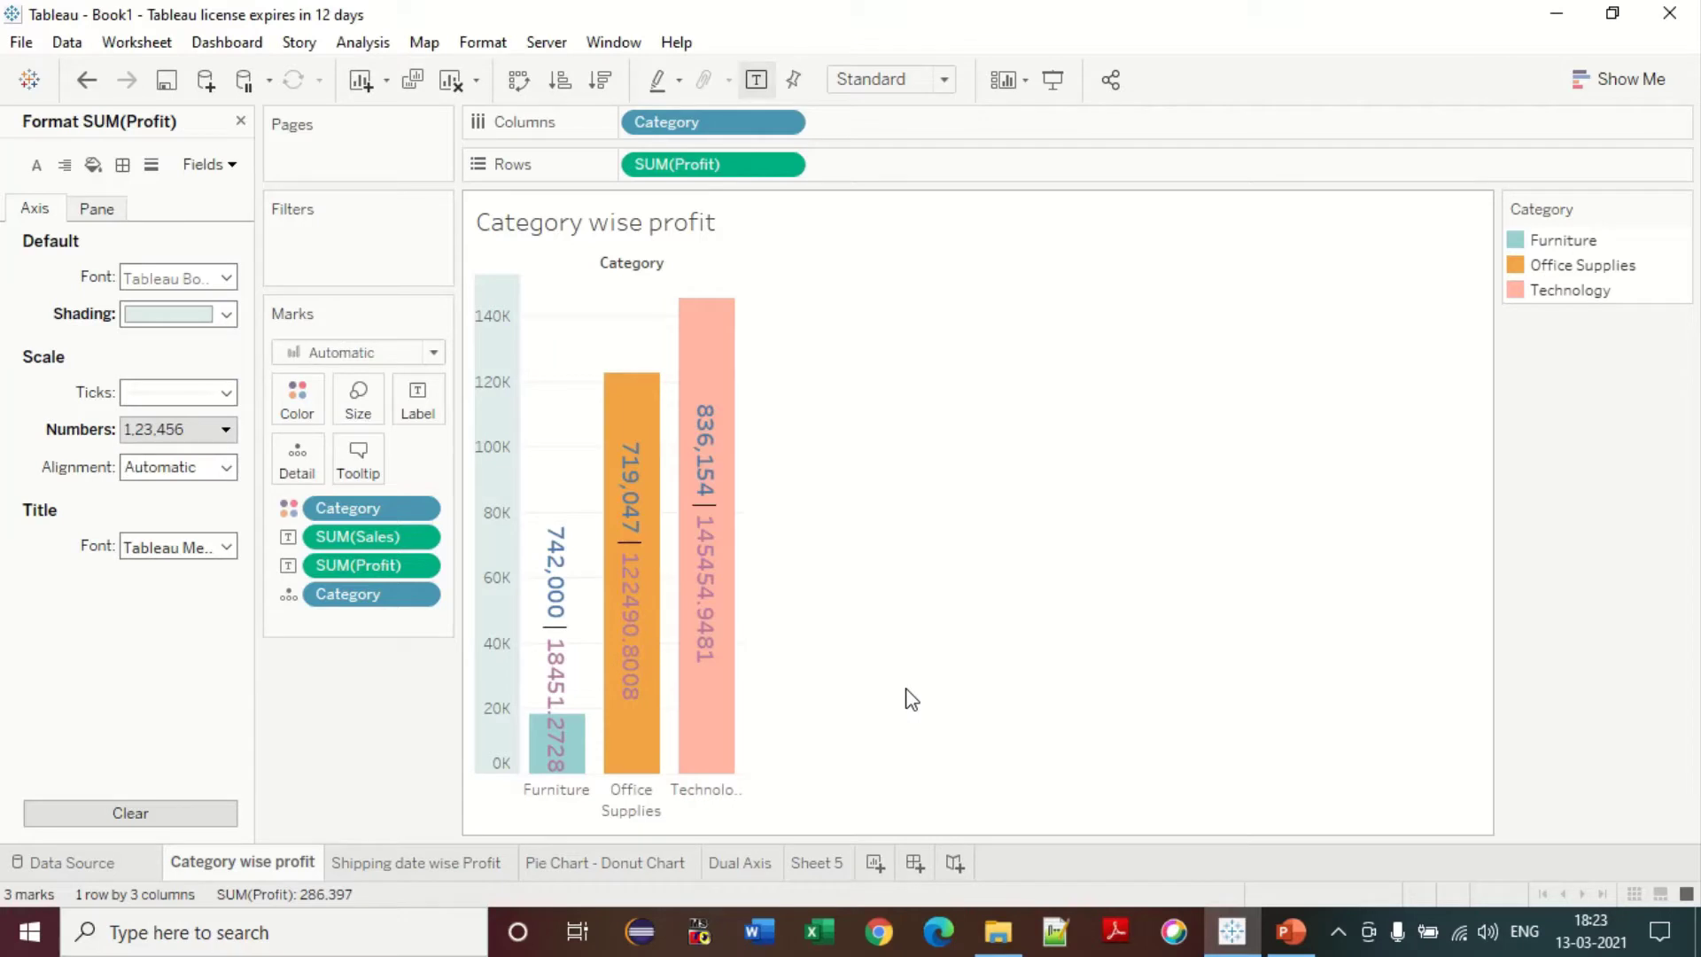